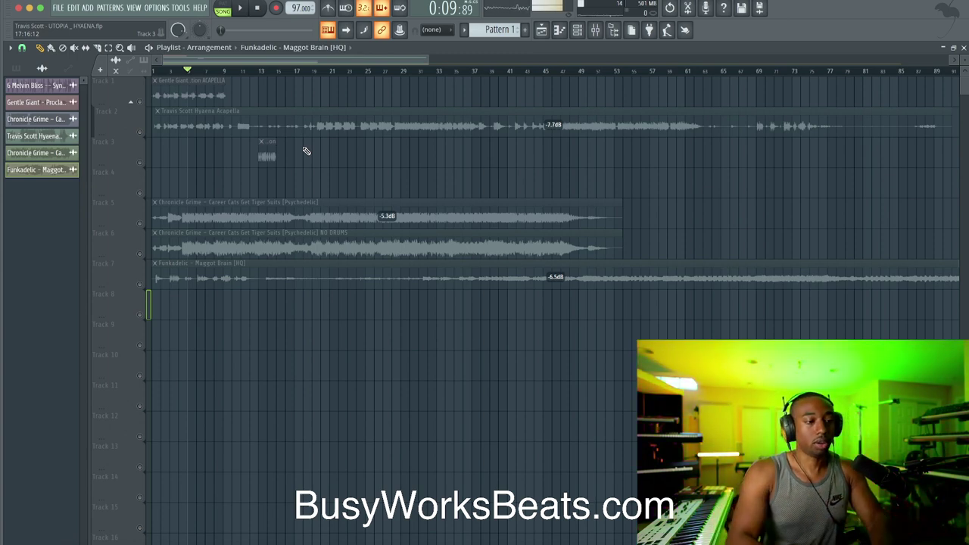
Solo Track 1 and play the Gentle Giant - Proclamation acapella clip from the start of the song.
click(160, 96)
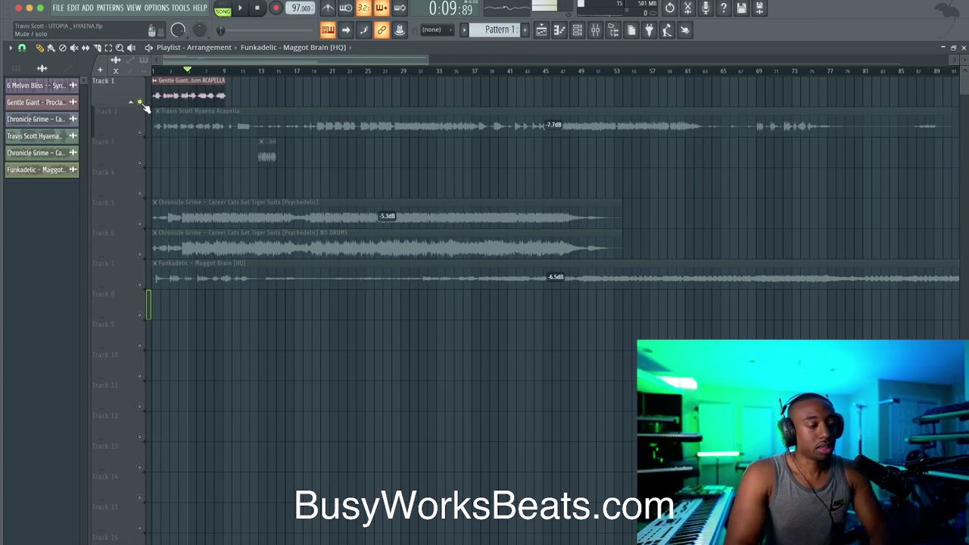
click(258, 9)
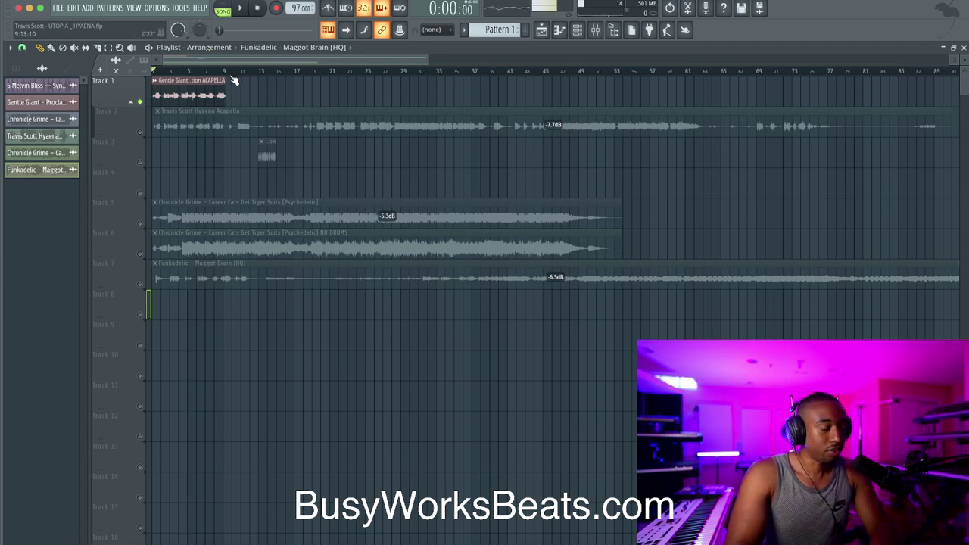
ctrl+scroll(166, 96, up, 3)
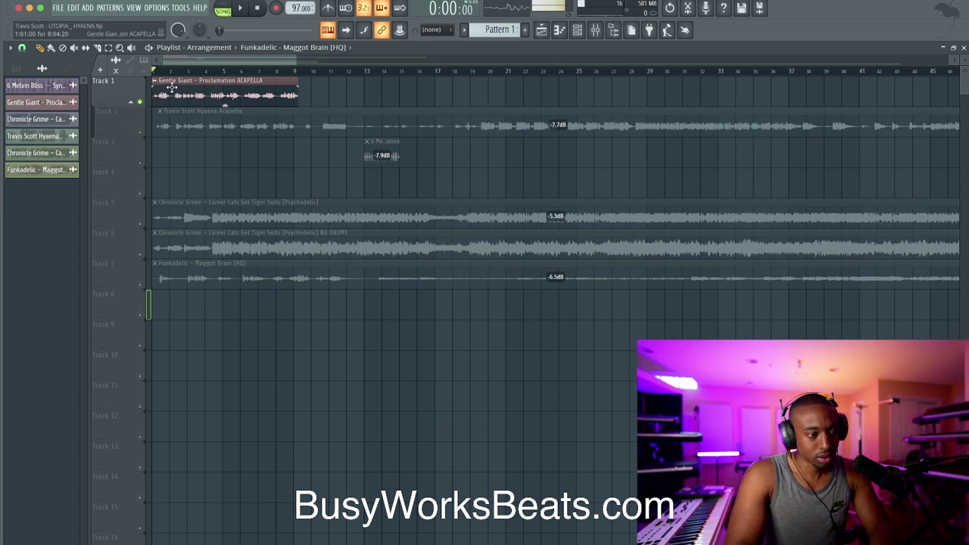
key(space)
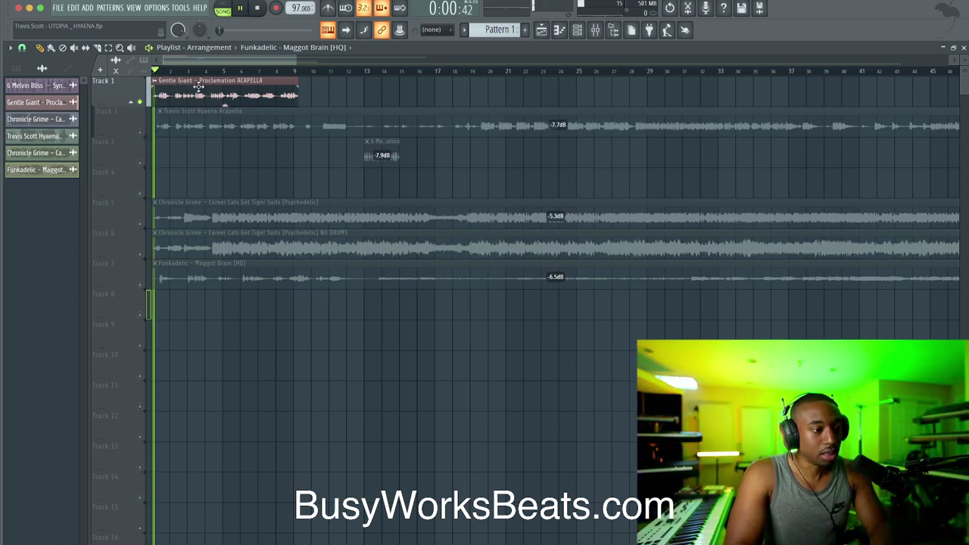
key(space)
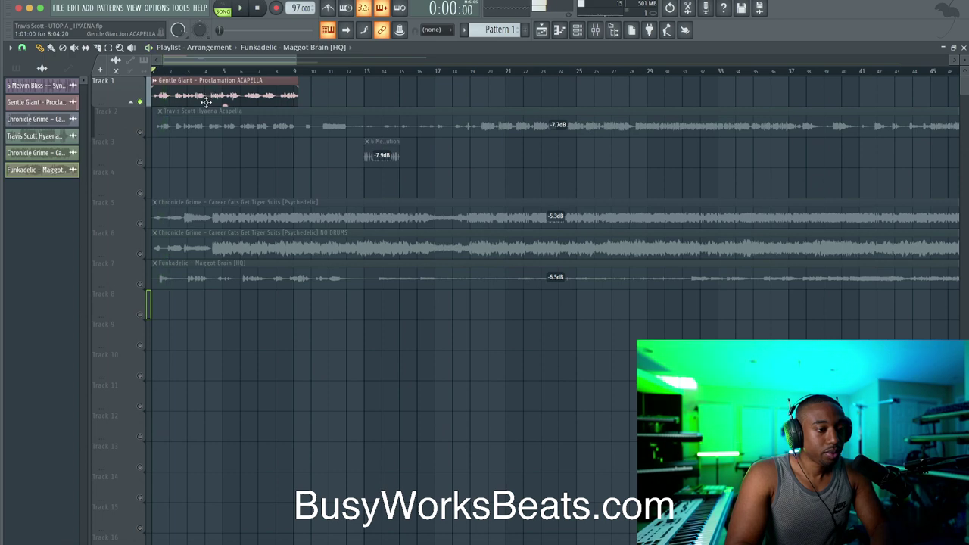
Solo Track 7 and play the Funkadelic - Maggot Brain clip from around bar 6.
right_click(140, 285)
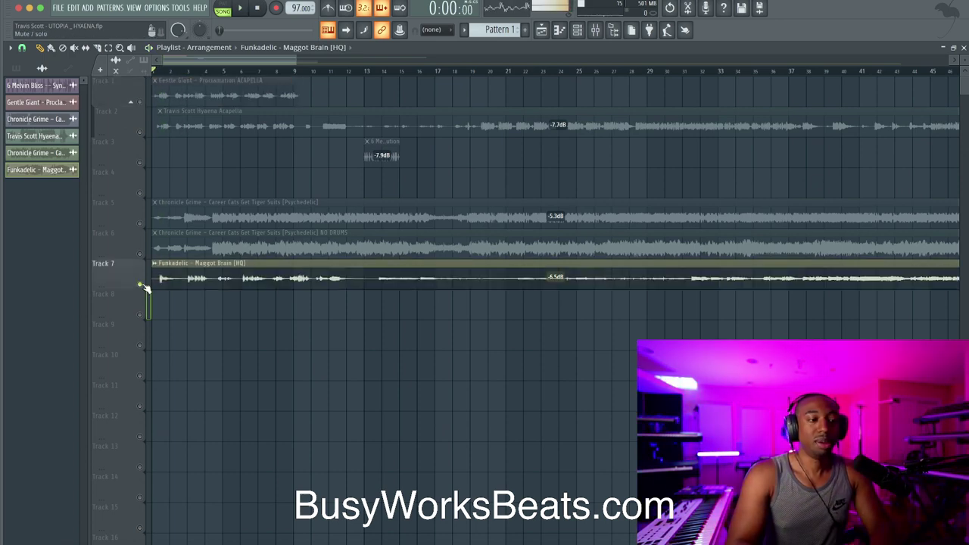
click(240, 73)
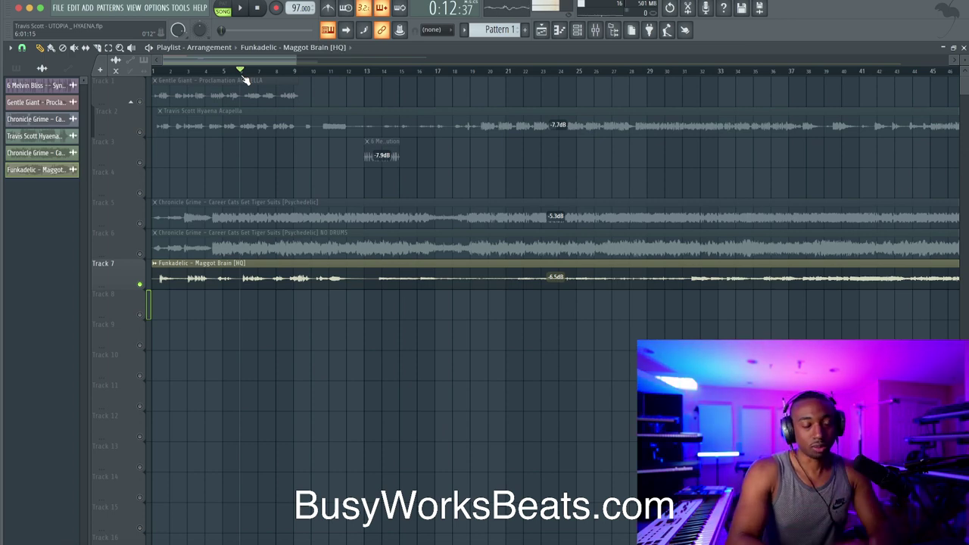
key(space)
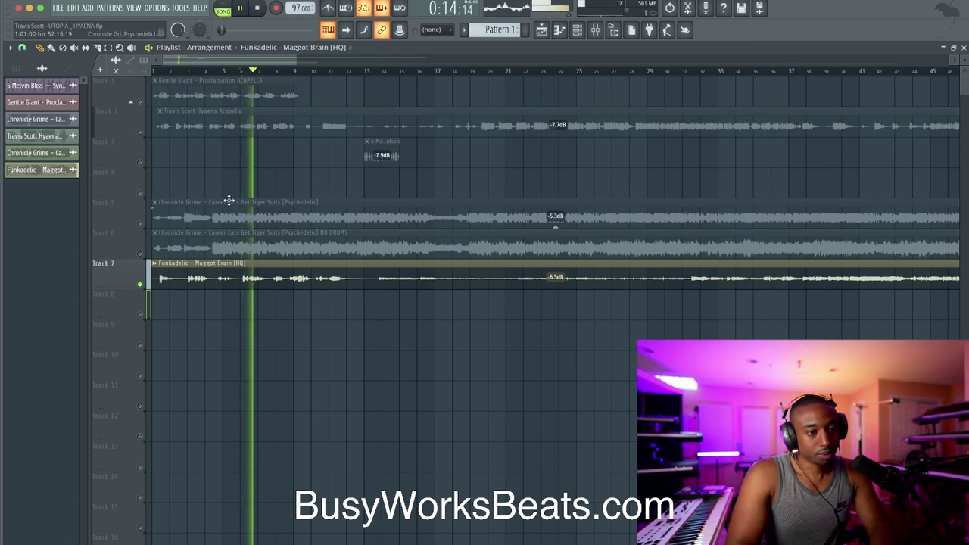
key(space)
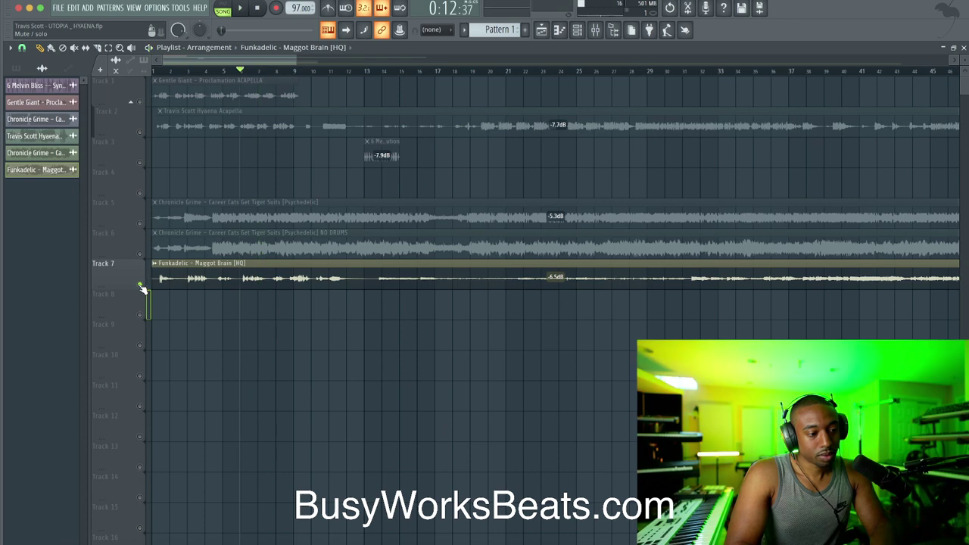
Solo Track 1 and audition the Gentle Giant acapella from bar 2.
click(129, 92)
click(168, 70)
key(space)
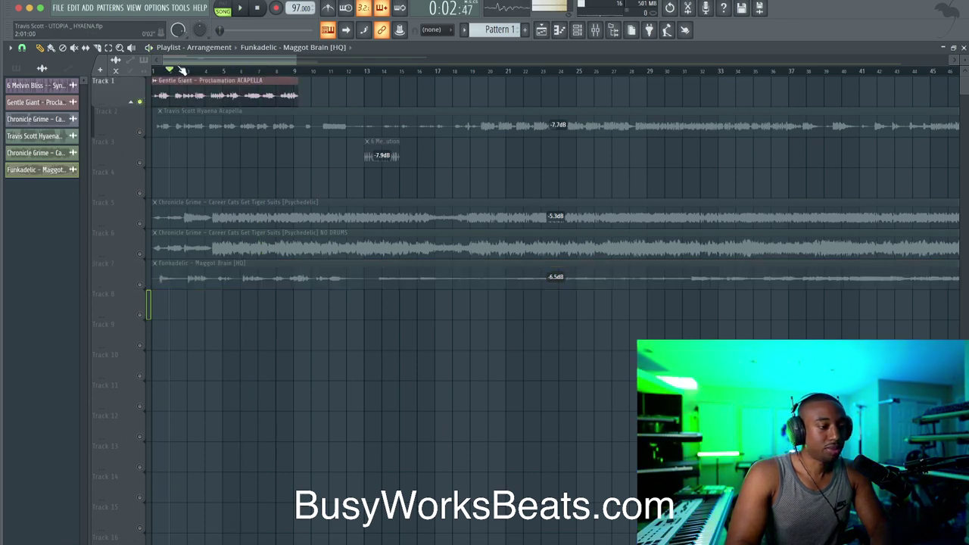
key(space)
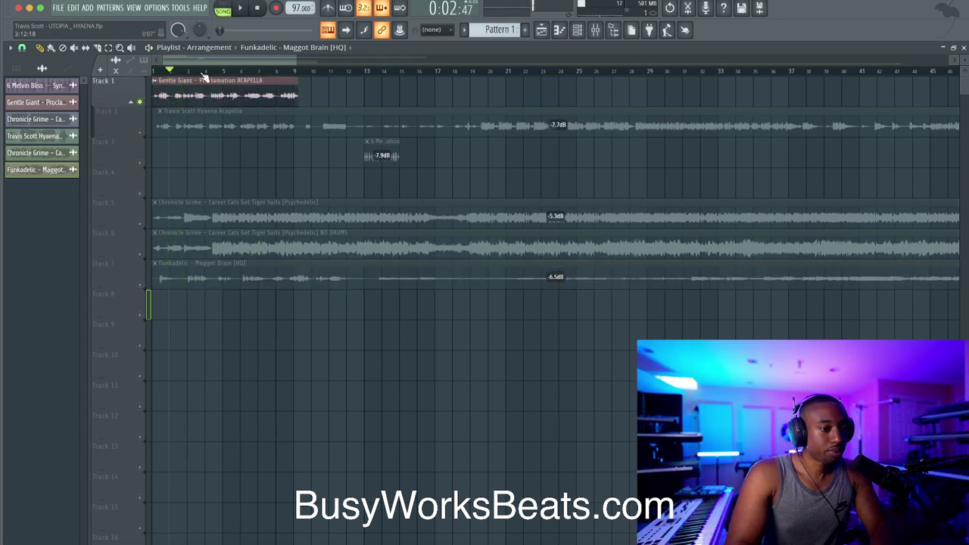
Load Fruity Delay 3 into the first effect slot of the Gentle Giant acapella's mixer track.
double_click(280, 84)
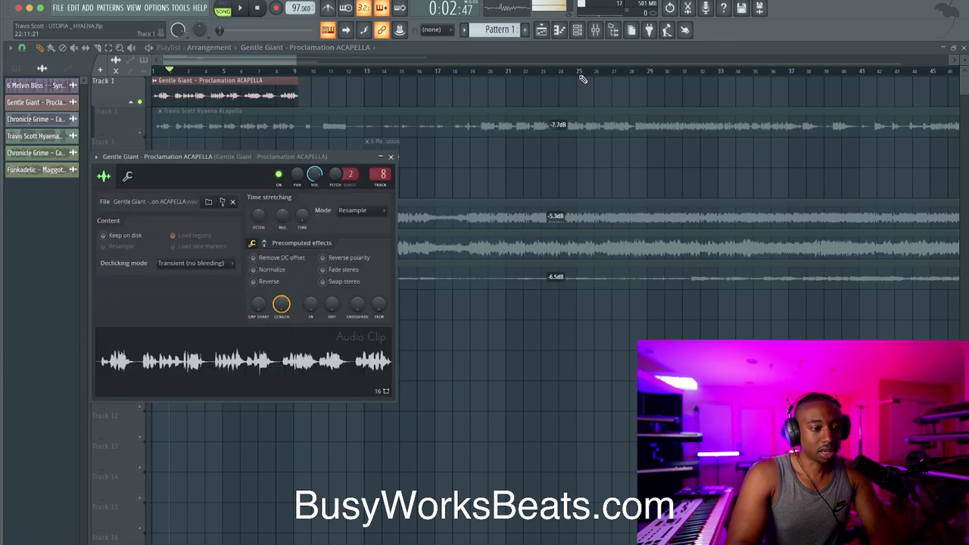
click(595, 30)
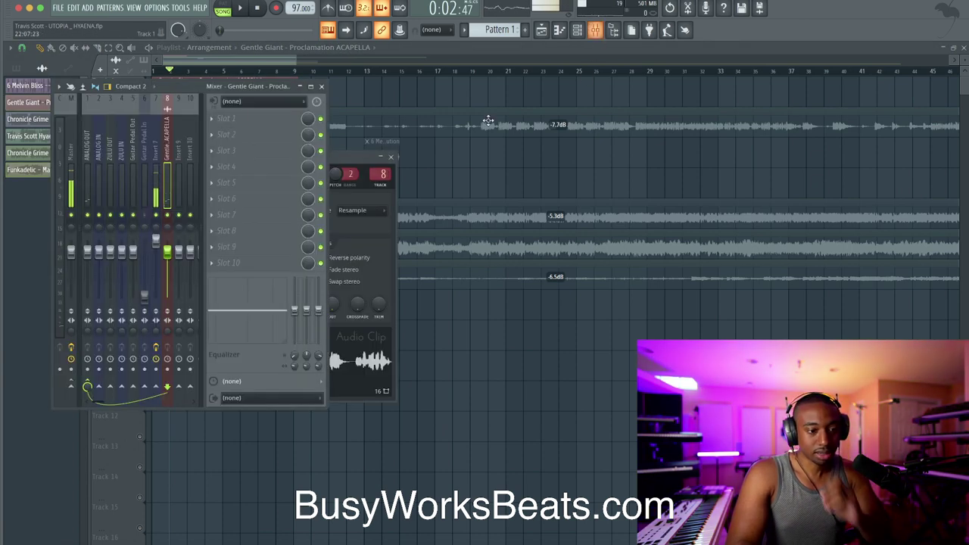
click(281, 116)
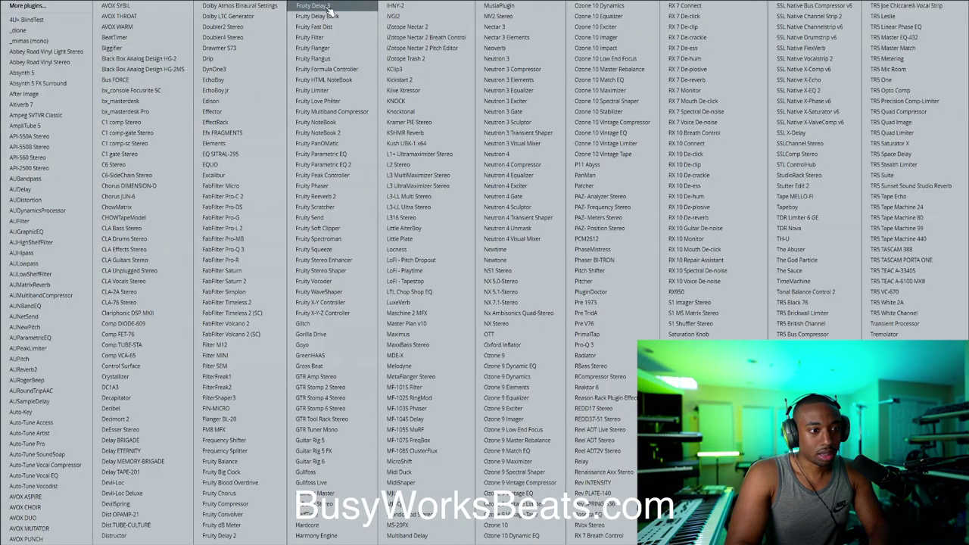
click(329, 8)
Adjust Fruity Delay 3's delay time, modulation time and modulation rate while auditioning the acapella.
drag(130, 201, 130, 186)
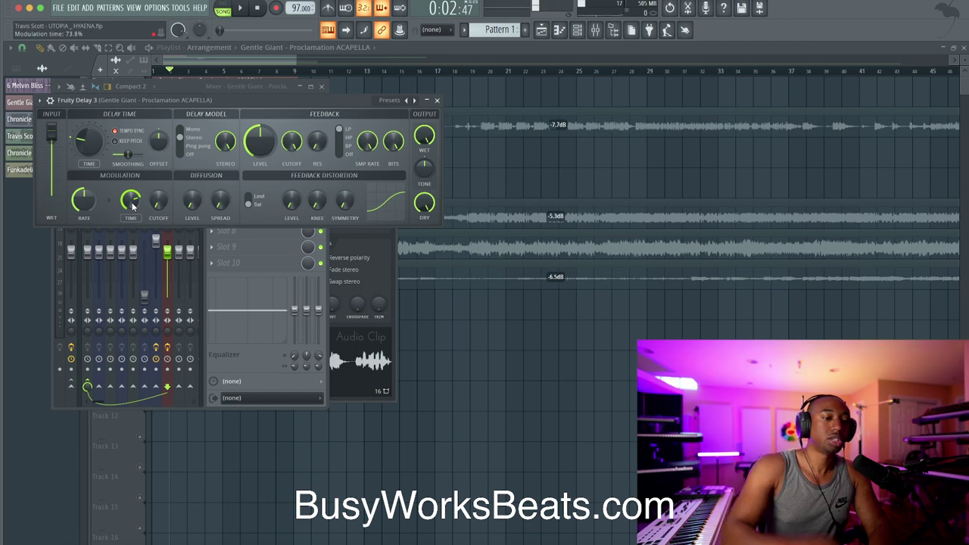
drag(108, 137, 108, 145)
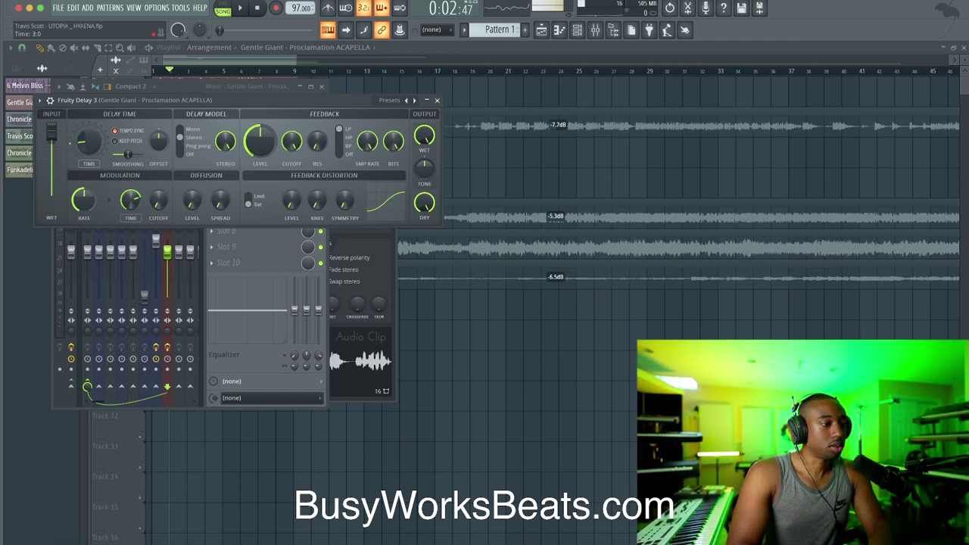
key(space)
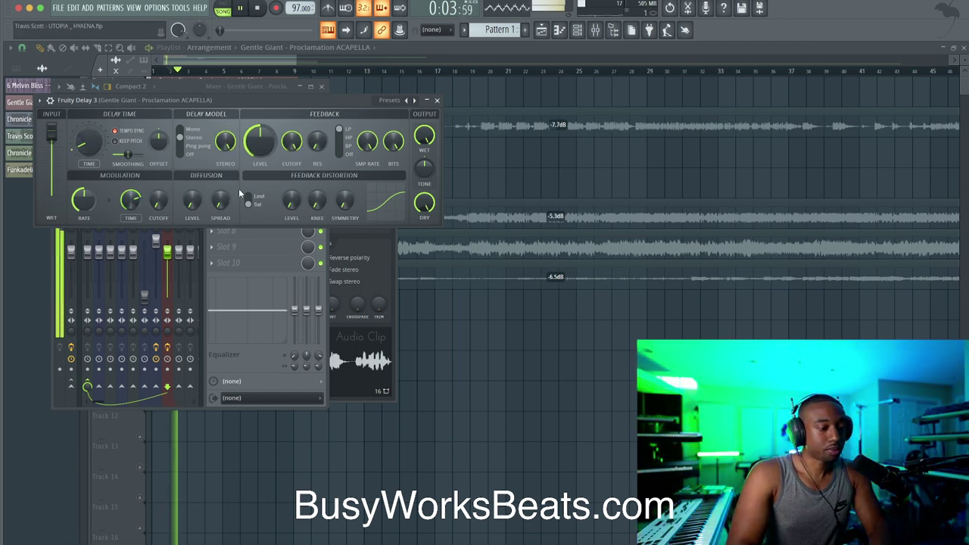
key(space)
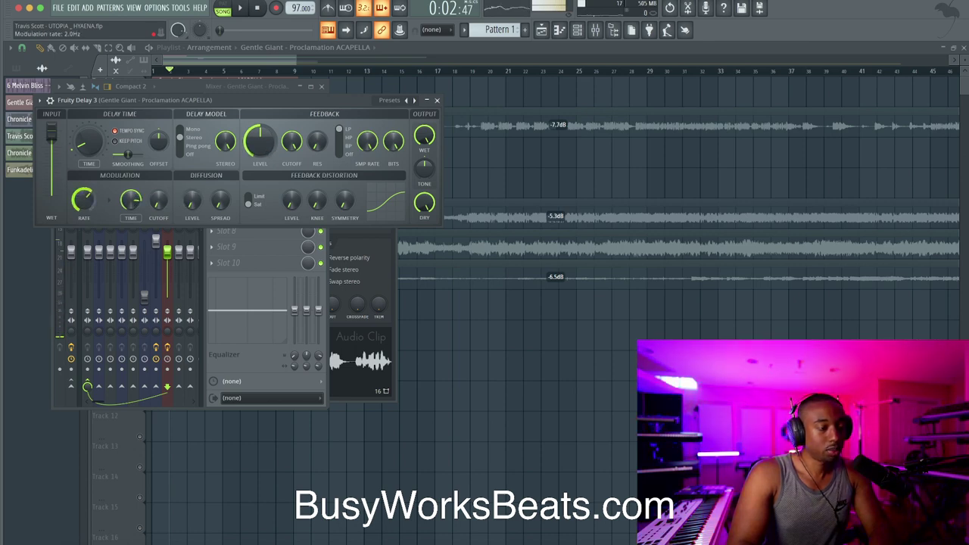
key(space)
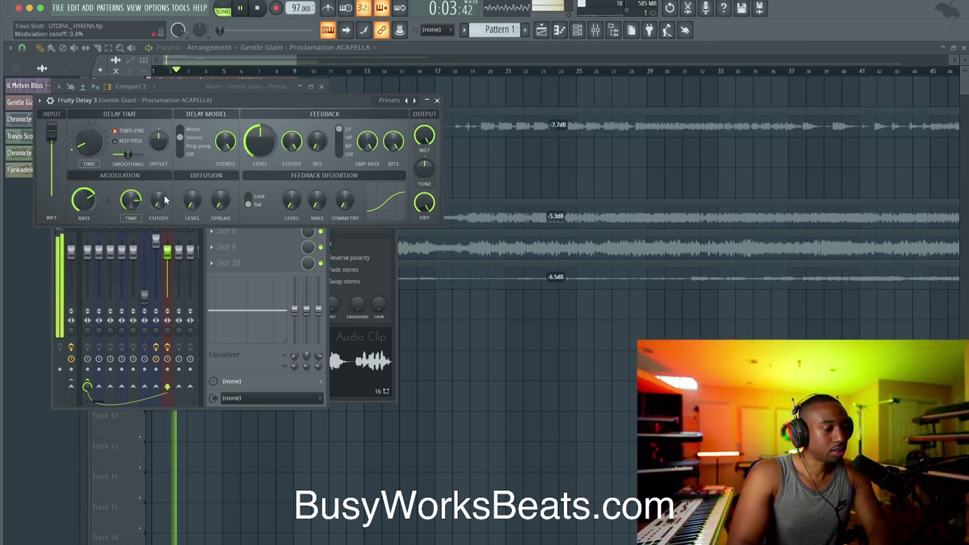
key(space)
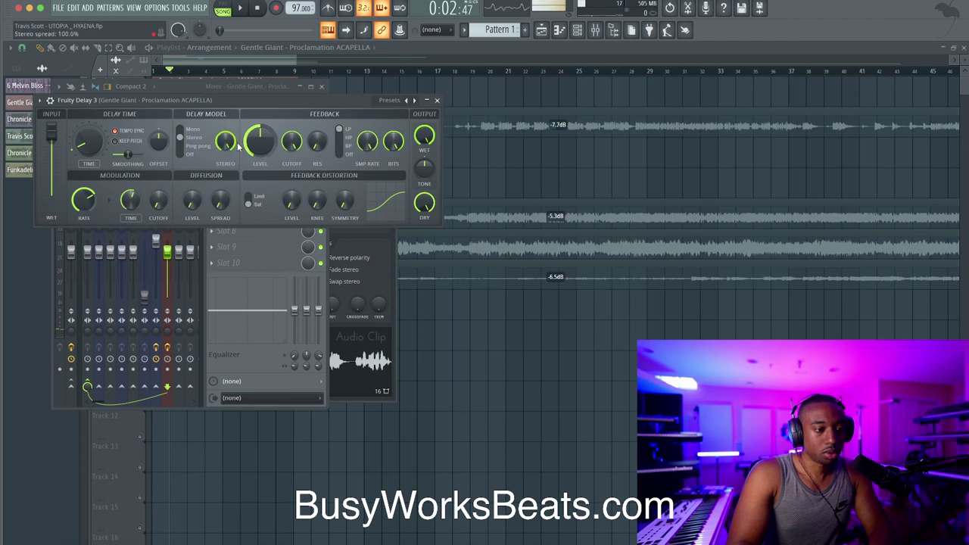
Set the delay time's R/L offset to about -77.8% and audition the acapella.
drag(164, 152, 164, 160)
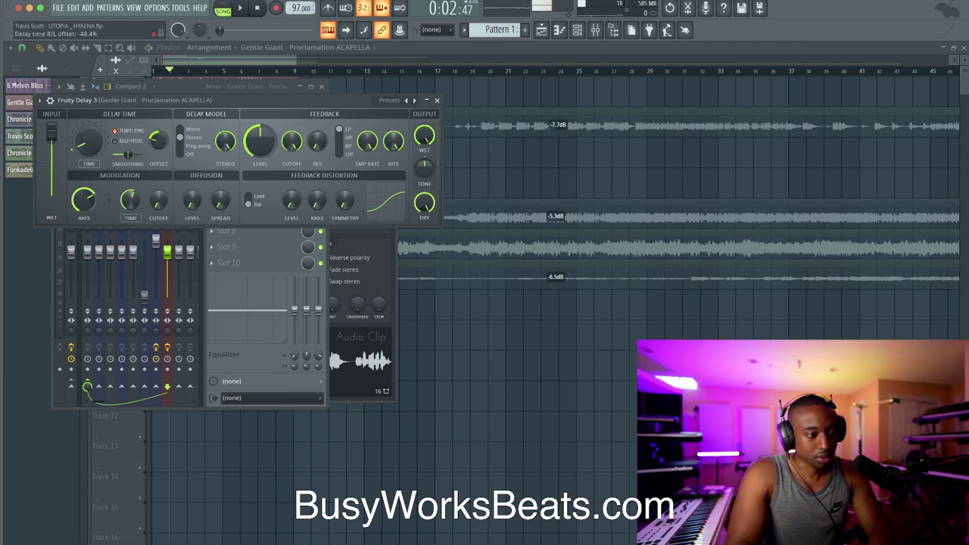
key(space)
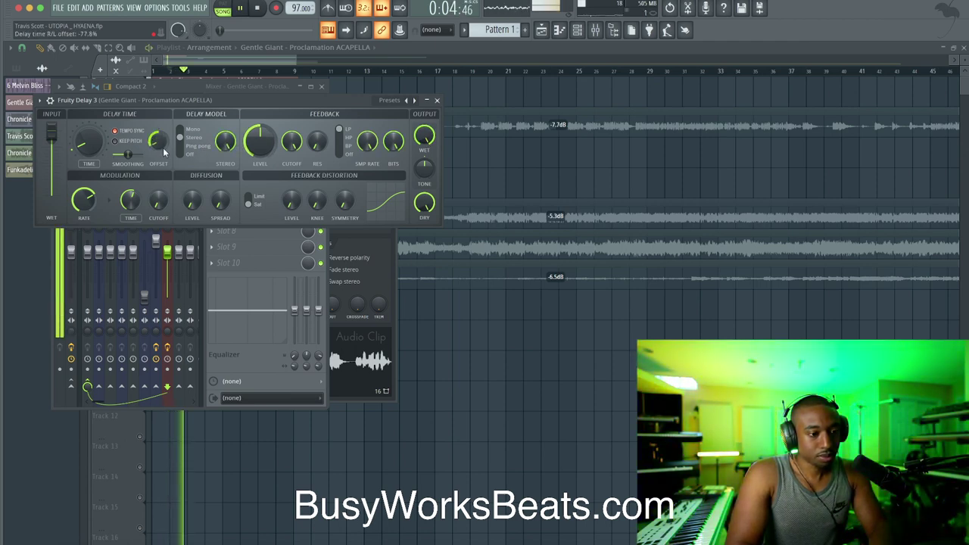
key(space)
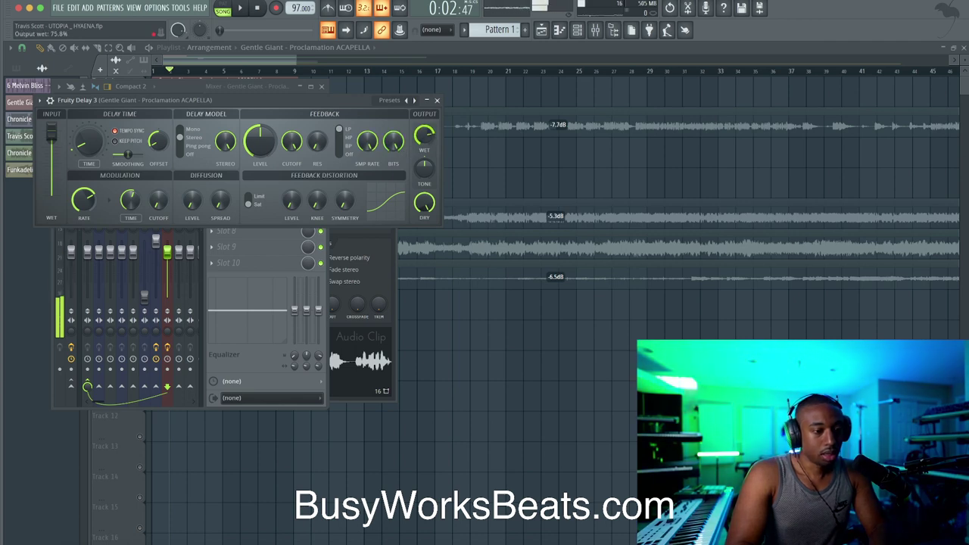
Lower the delay's wet output to about 33.3% while auditioning, adjust the feedback level and close the plugin.
drag(424, 135, 425, 134)
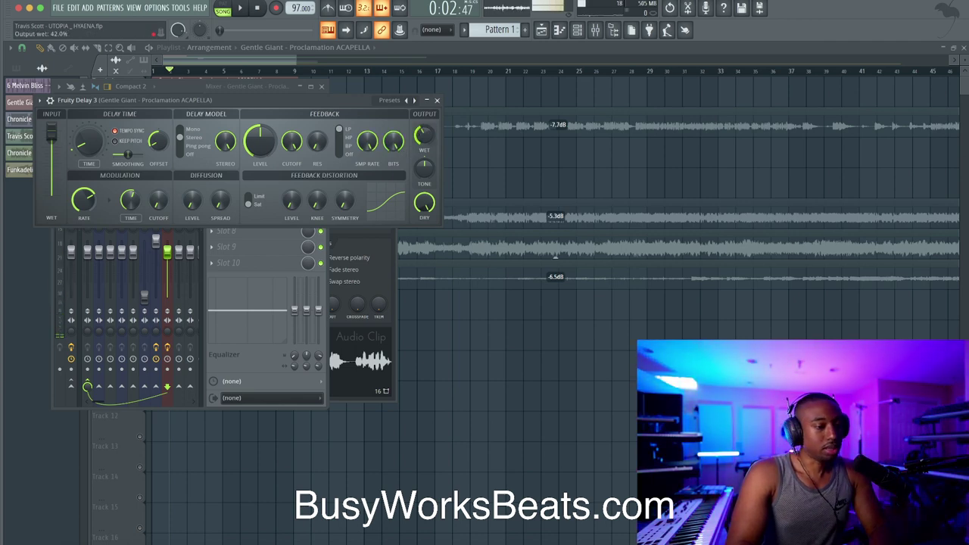
key(space)
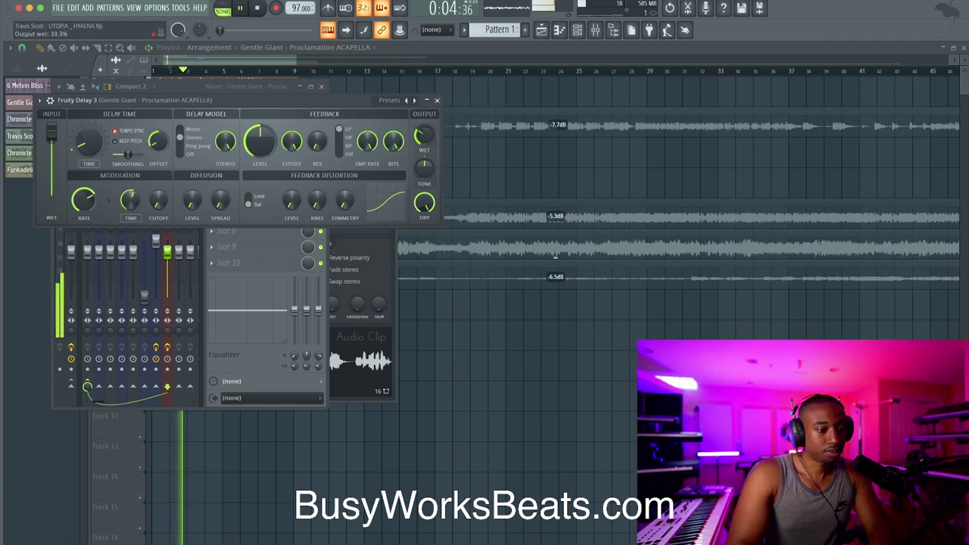
drag(267, 144, 268, 144)
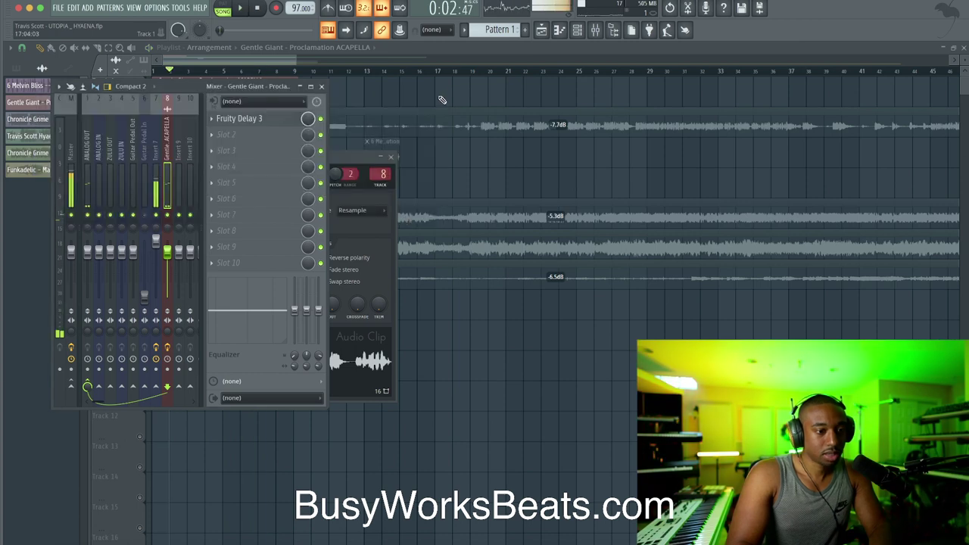
Turn on the metronome, trim the end of the Gentle Giant acapella clip to bar 9 and play it back.
key(F9)
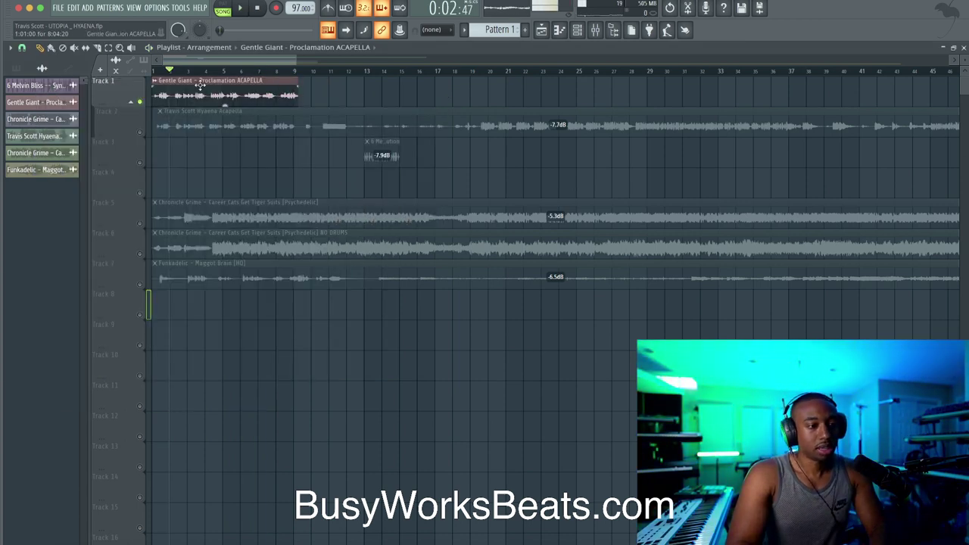
click(328, 8)
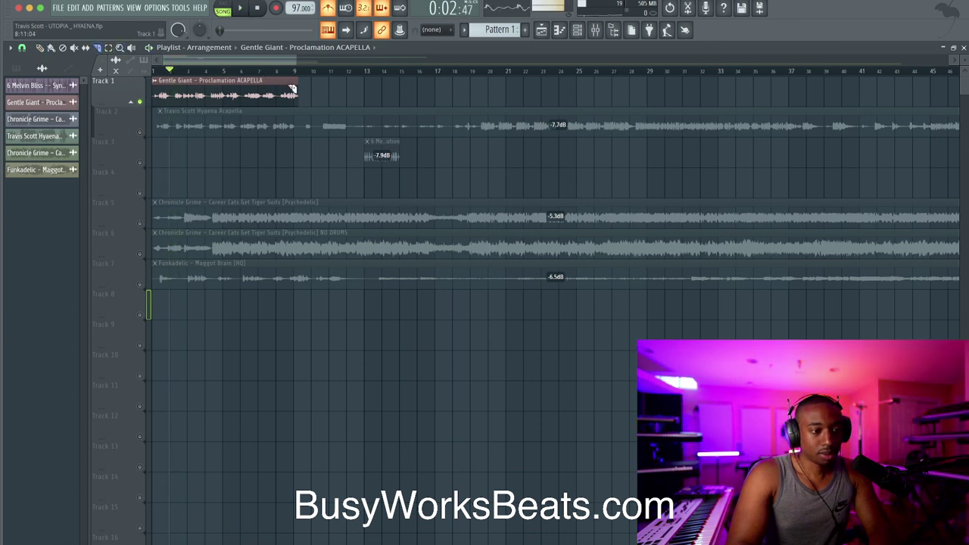
drag(294, 71, 285, 76)
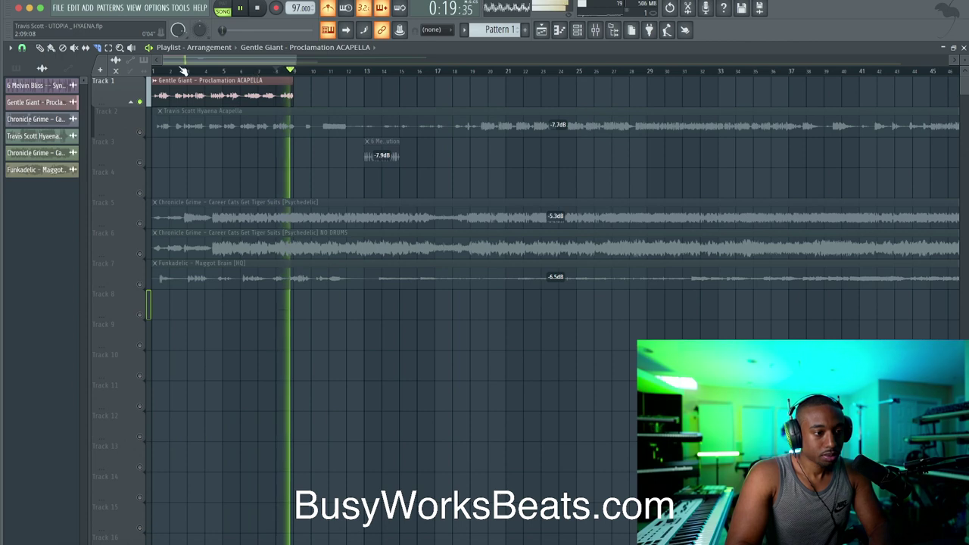
key(space)
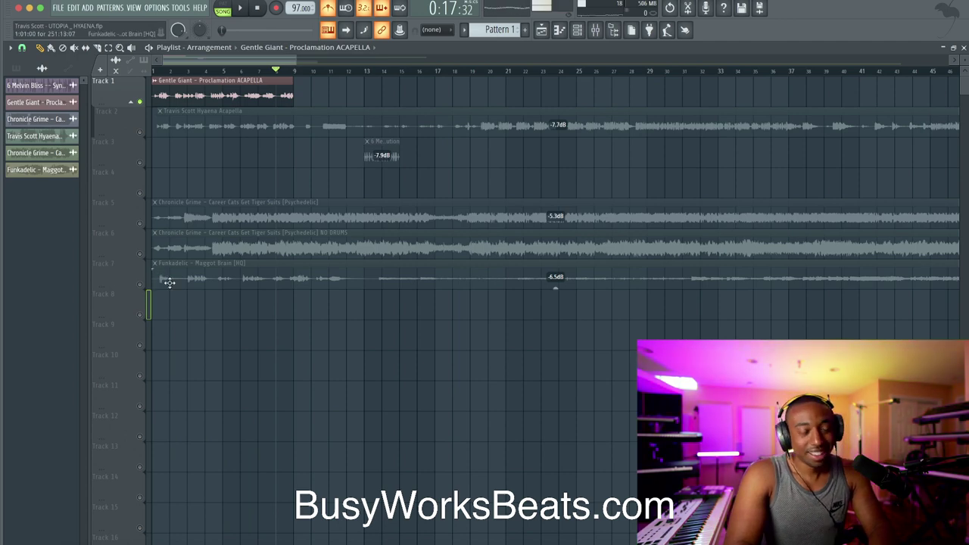
Unmute Track 3 and move the Melvin Bliss - Synthetic Substitution drum clip to start at bar 9.
scroll(168, 265, down, 1)
scroll(181, 201, up, 2)
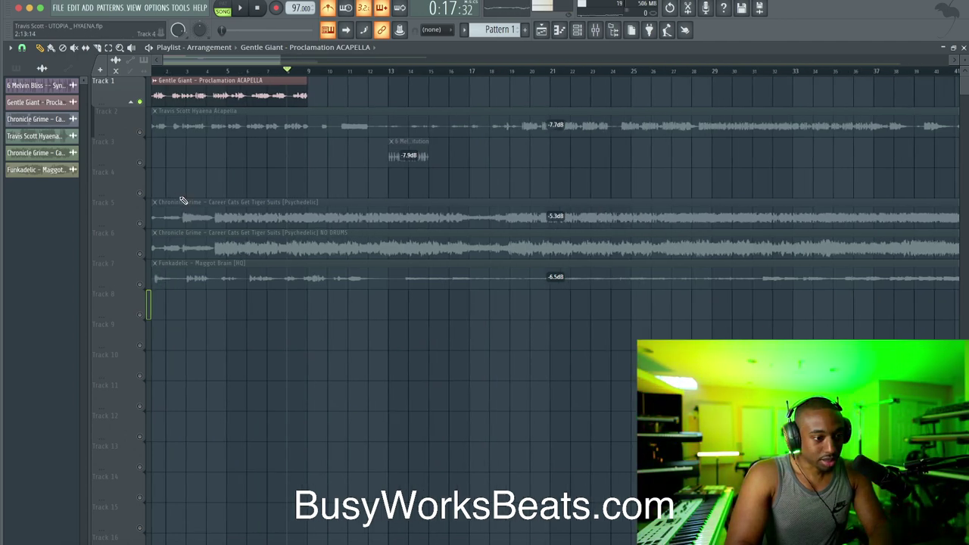
click(140, 163)
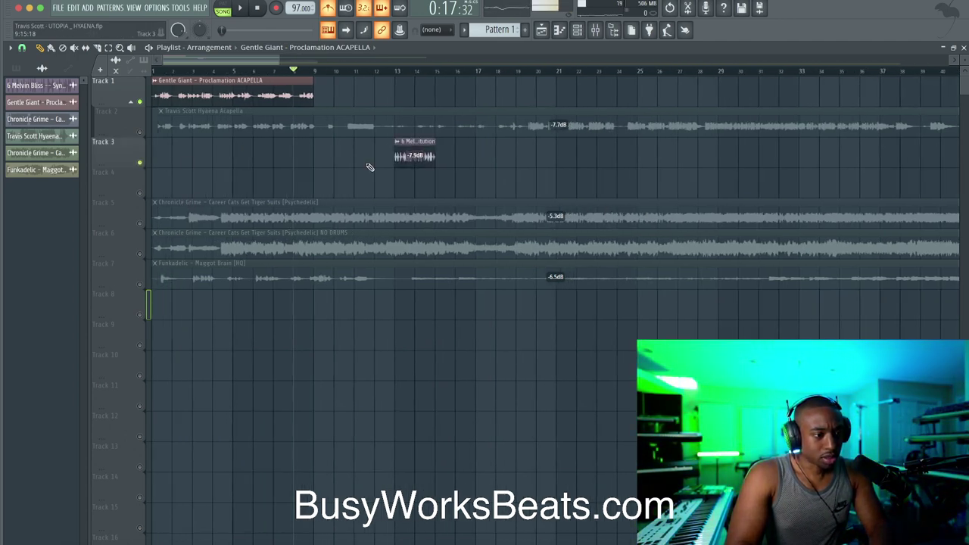
double_click(415, 141)
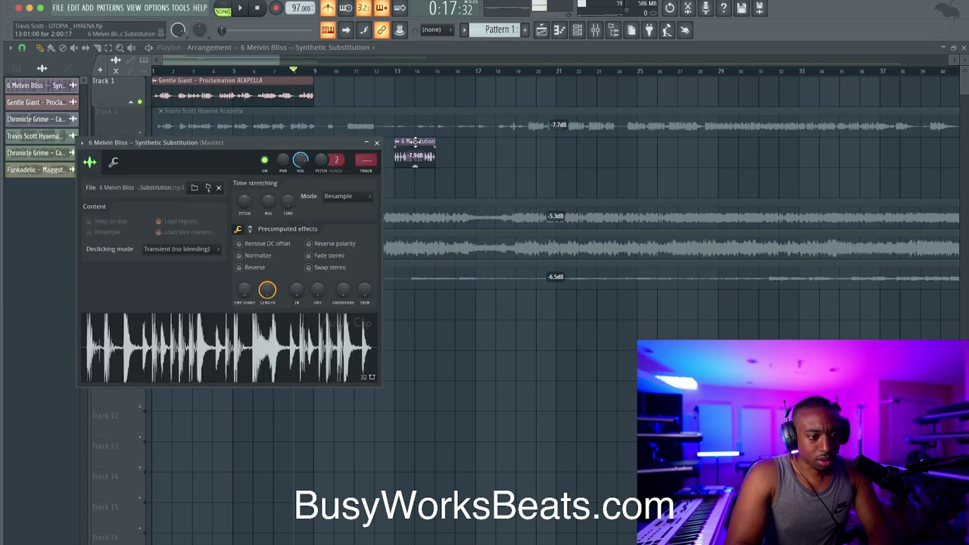
click(376, 143)
drag(421, 141, 341, 142)
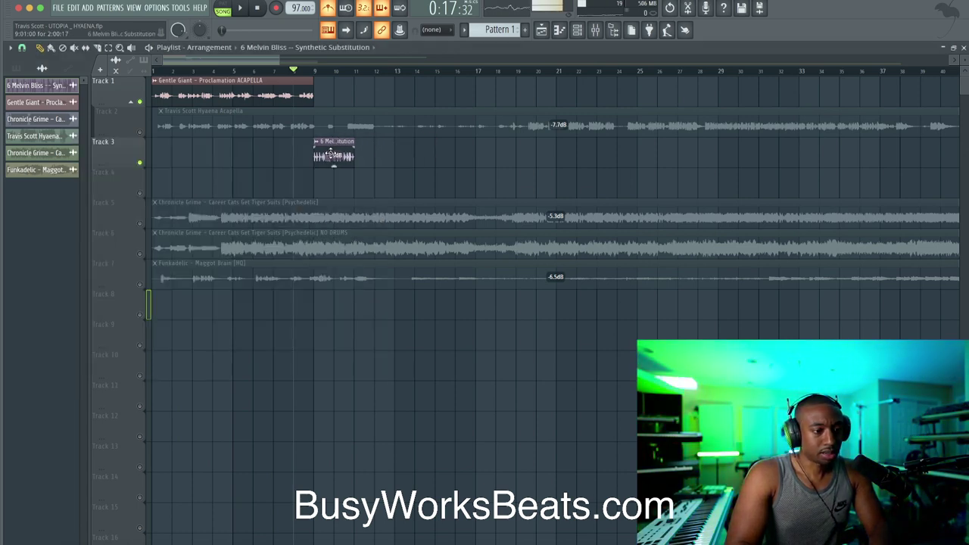
Set the time-stretching mode of the Melvin Bliss drum clip to Stretch and play it briefly from bar 9.
scroll(331, 153, up, 3)
double_click(340, 144)
click(336, 196)
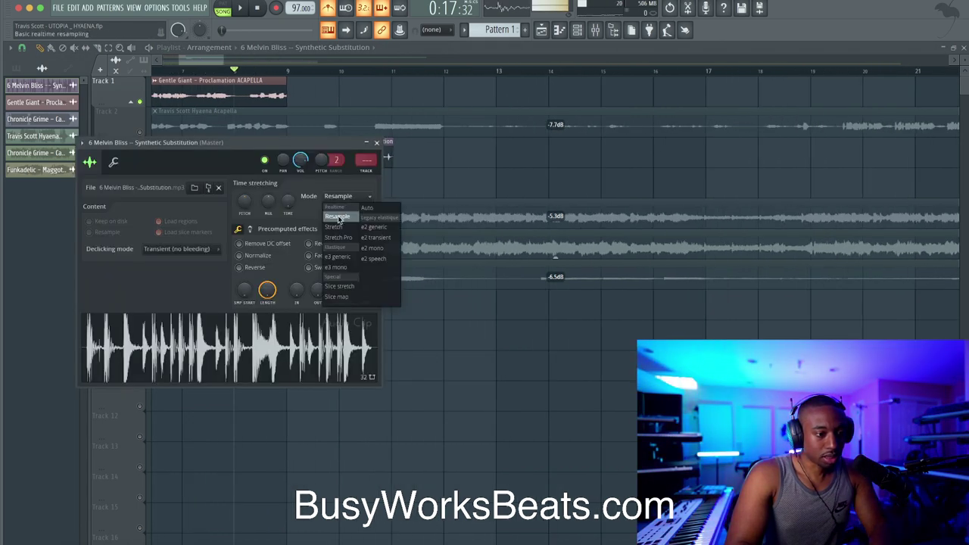
click(338, 226)
drag(294, 145, 300, 231)
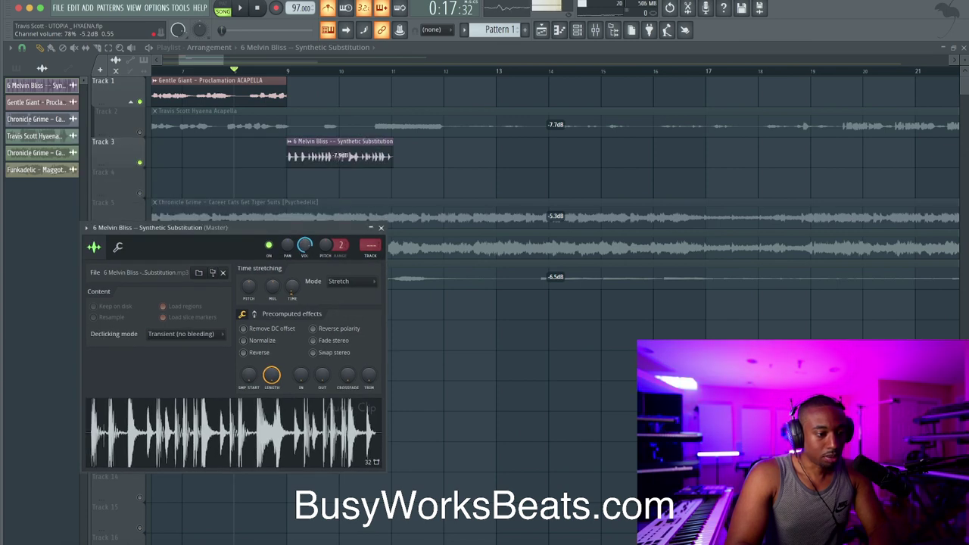
key(space)
click(286, 71)
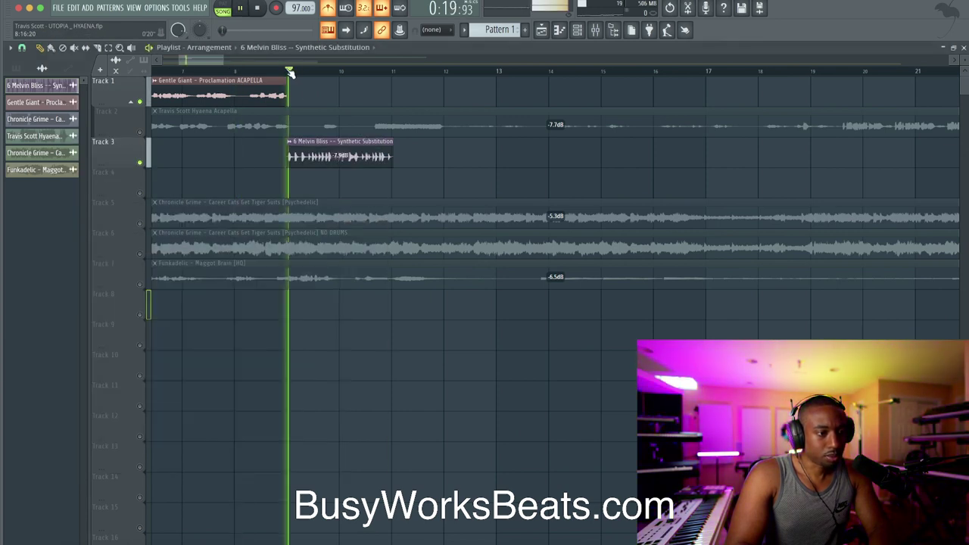
key(space)
Shift the drum clip earlier and trim its leading silence so the first hit lands exactly on bar 9.
scroll(281, 130, up, 5)
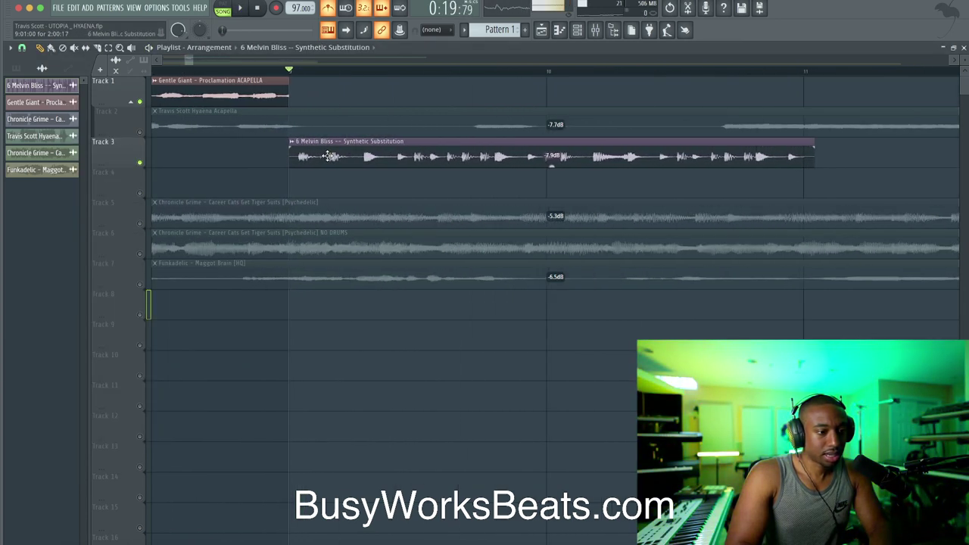
drag(350, 159, 314, 156)
scroll(299, 157, up, 3)
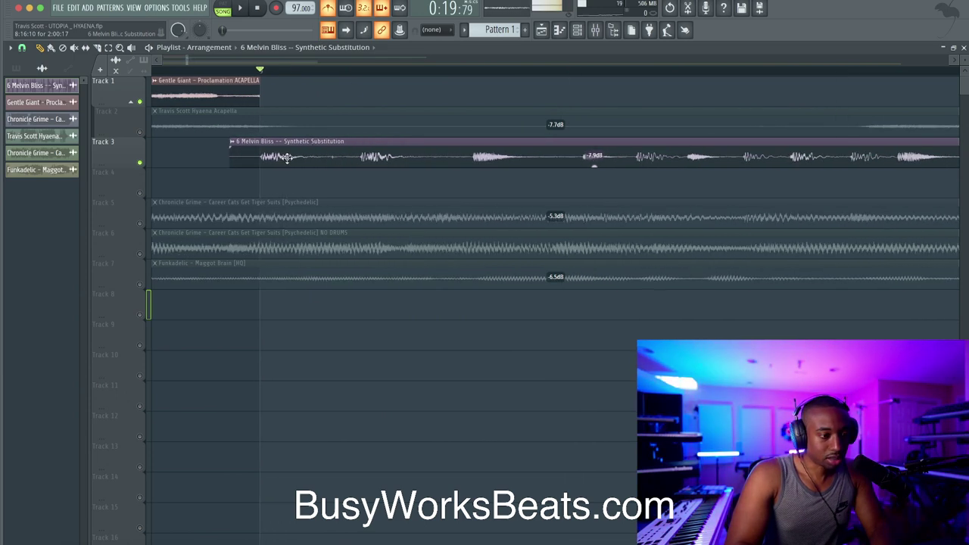
scroll(277, 160, down, 3)
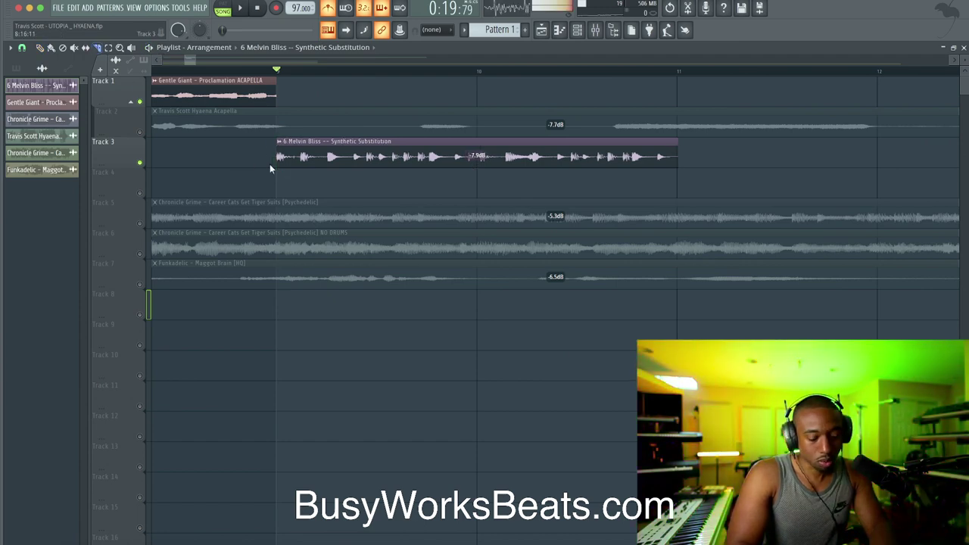
scroll(271, 165, down, 2)
scroll(518, 132, up, 2)
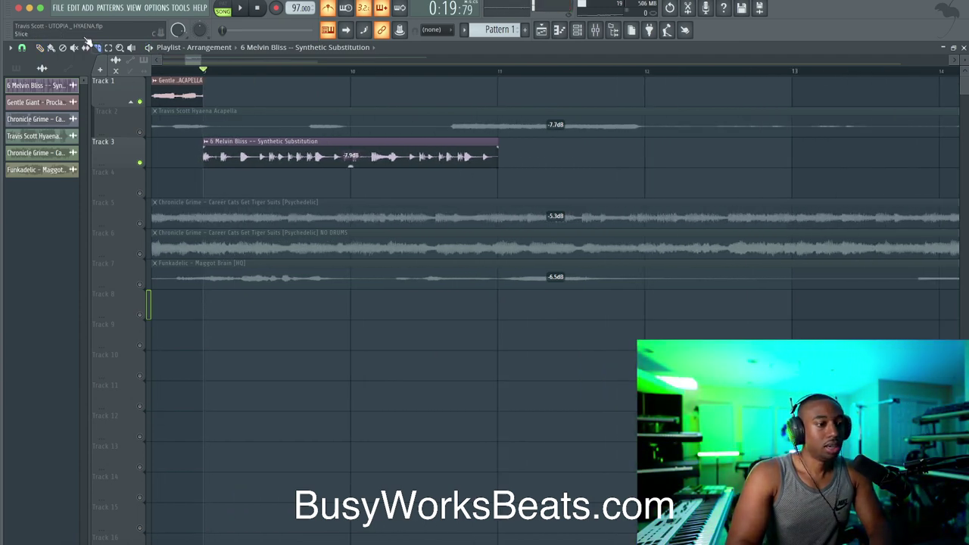
Play the drum clip against the metronome and slice it at the hit just after bar 10.
key(space)
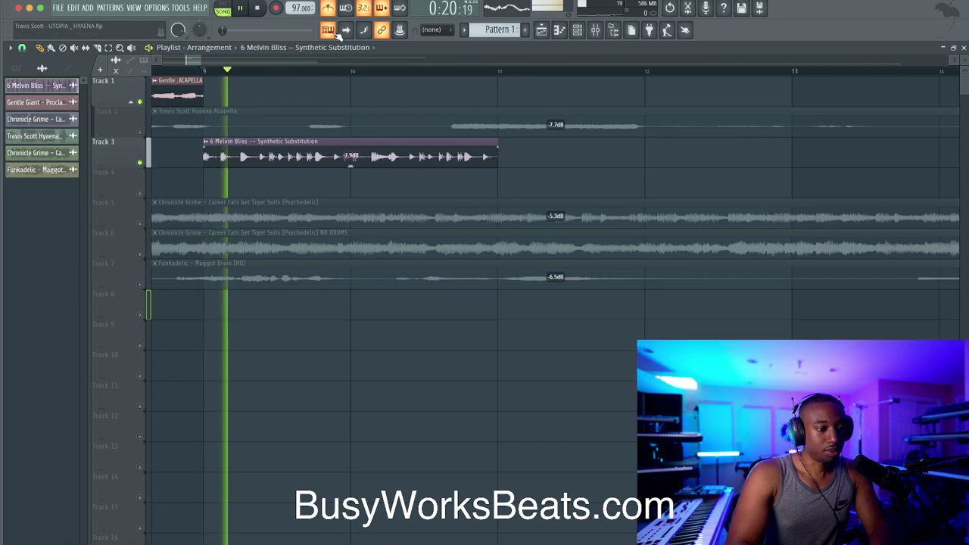
key(space)
key(space)
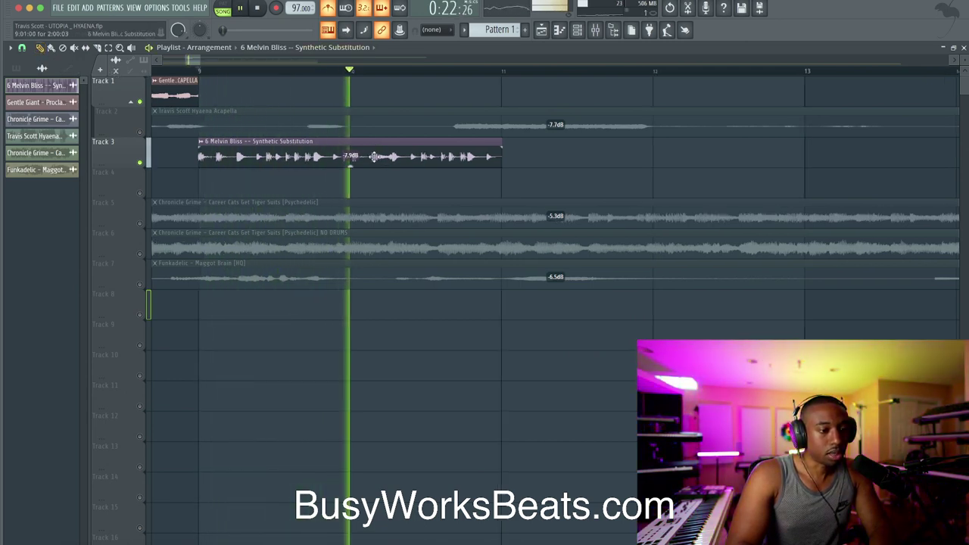
scroll(386, 161, down, 2)
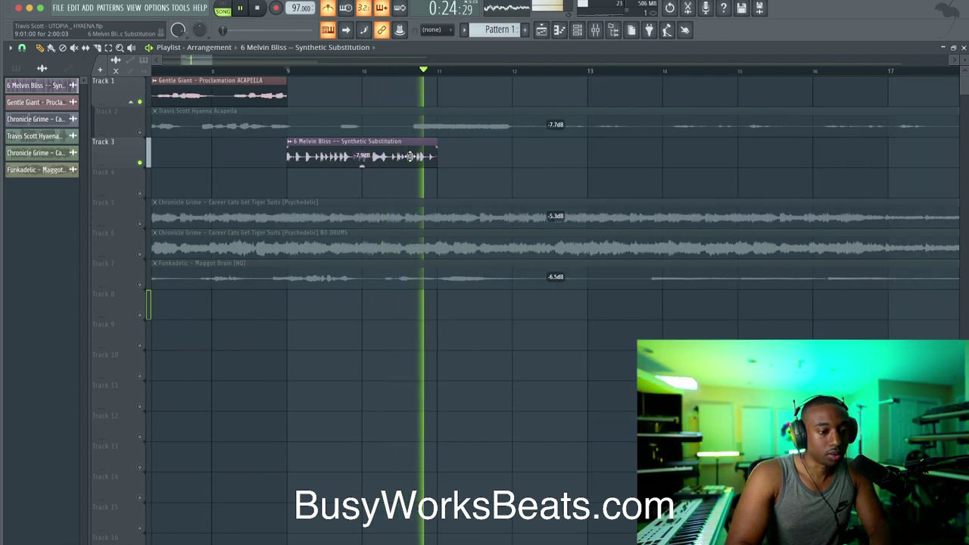
key(space)
scroll(410, 157, up, 3)
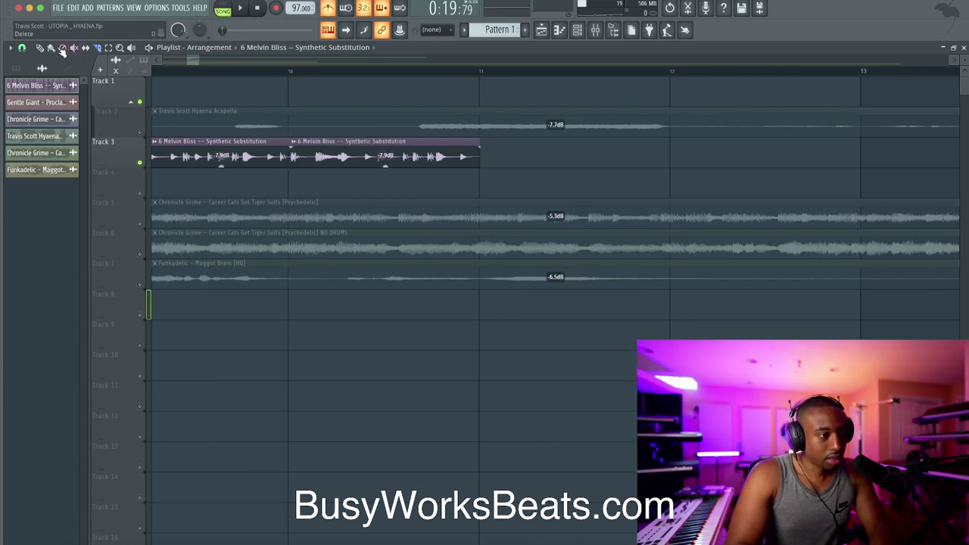
scroll(281, 141, left, 2)
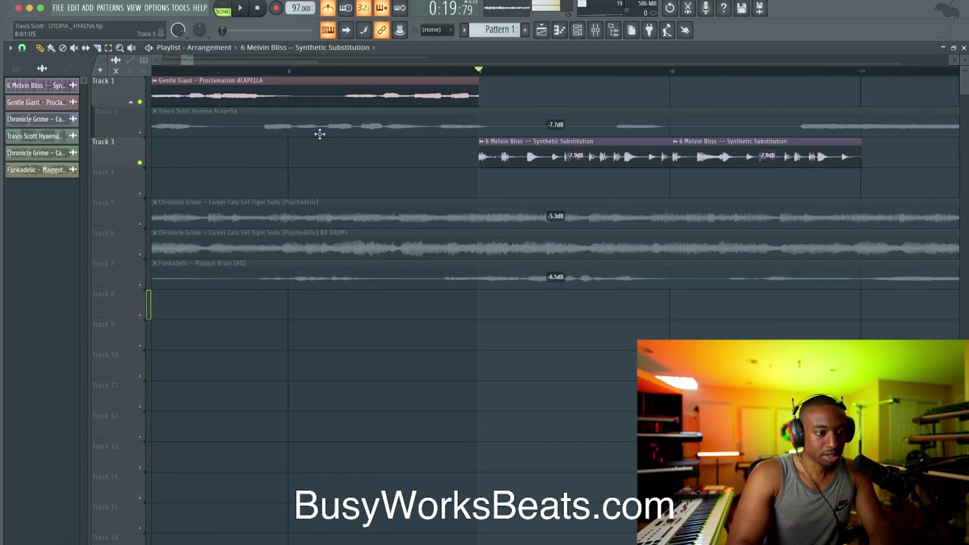
Make both drum slices unique samples, saved as "6 Melvin Bliss -- Synthetic Substitution" Part_1 and Part_2.
click(480, 142)
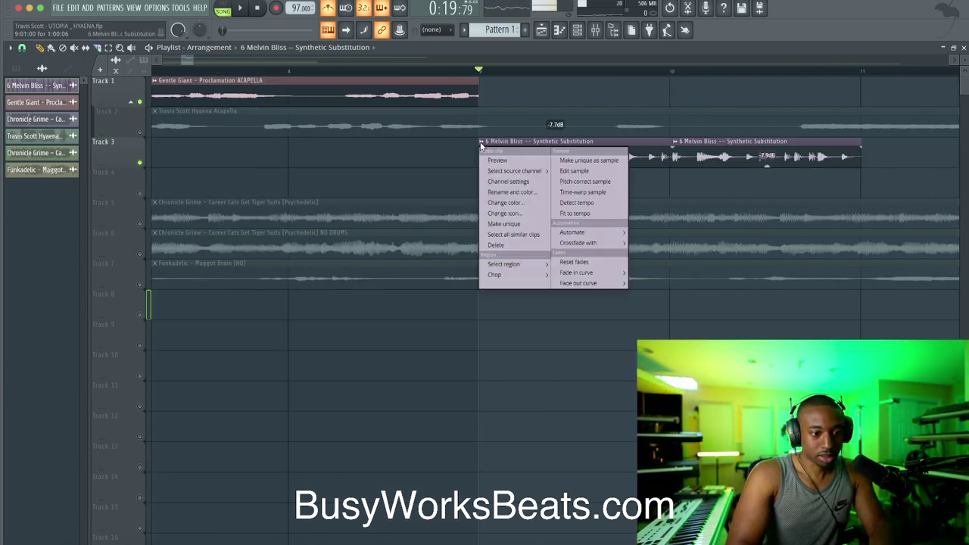
click(560, 160)
key(Return)
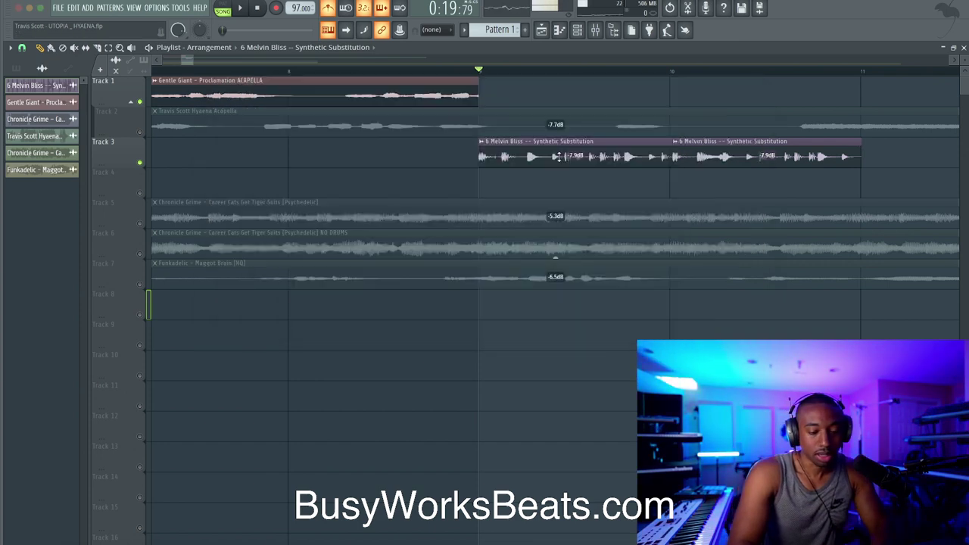
click(679, 144)
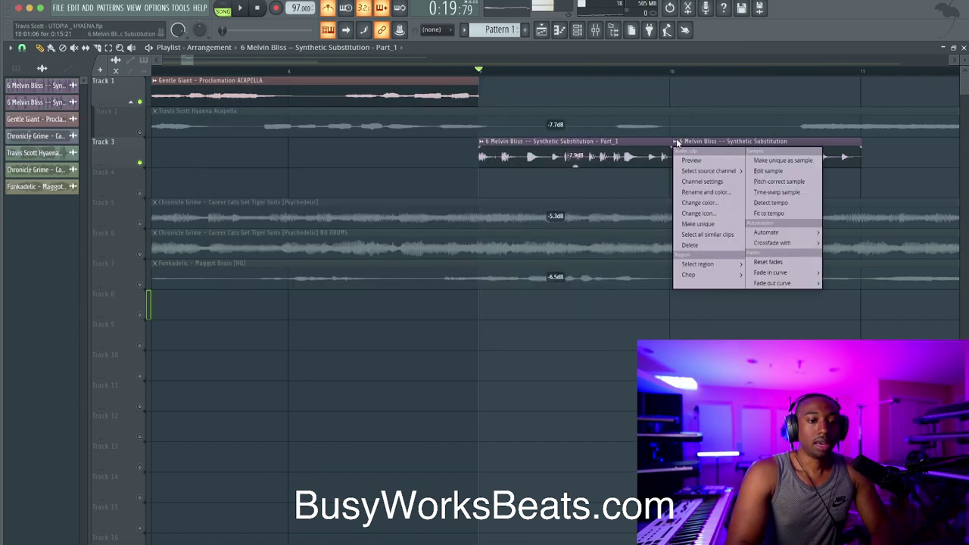
click(759, 162)
key(Return)
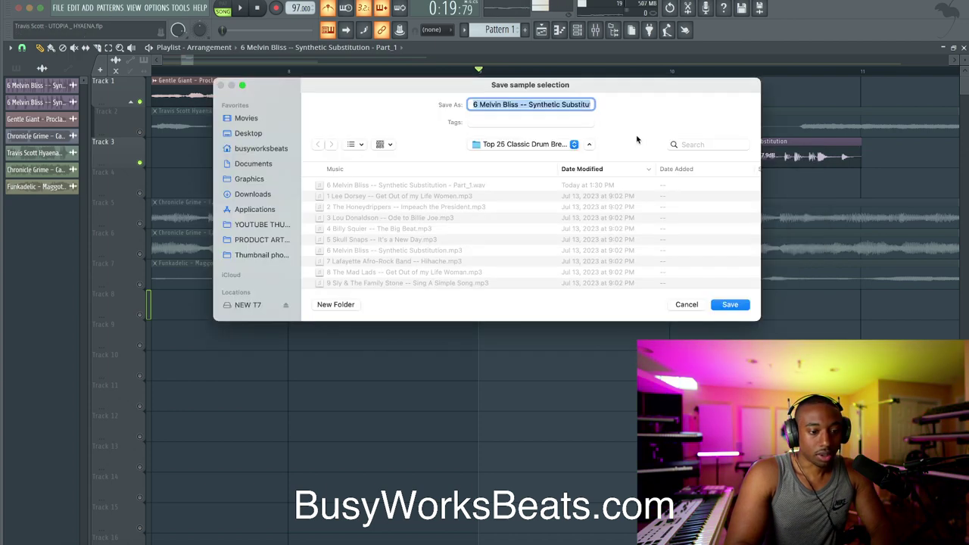
key(Return)
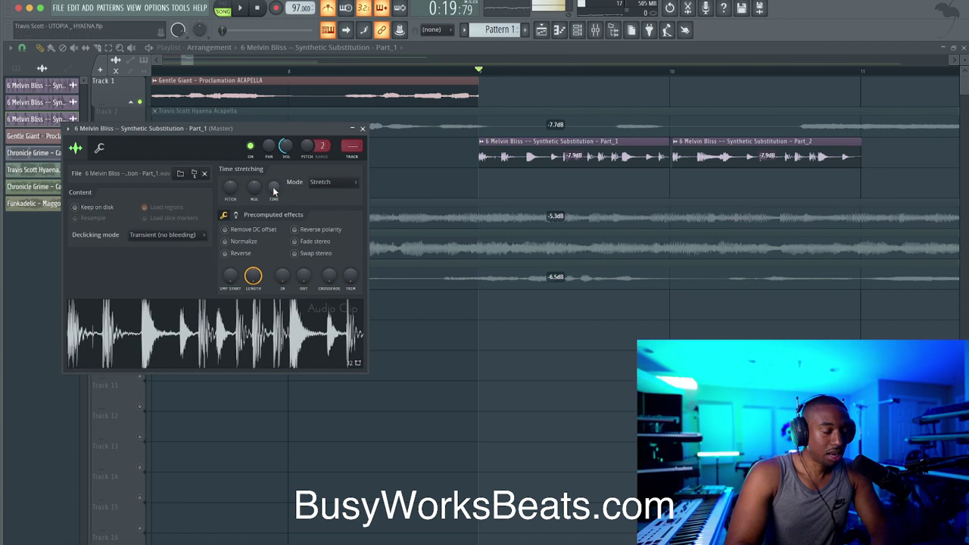
Finish time-stretching the Part_1 slice to exactly one bar and move the Part_2 slice to start at bar 10.
click(362, 129)
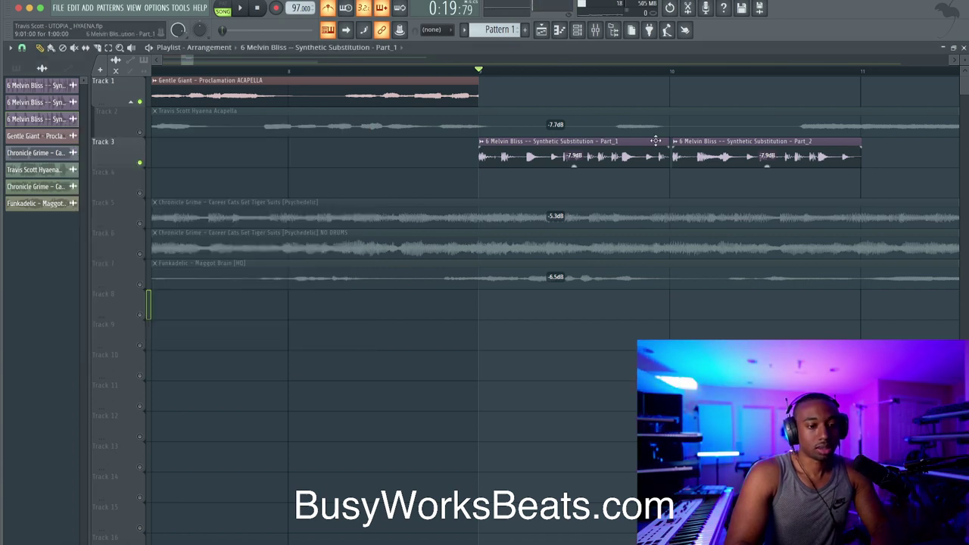
click(705, 151)
scroll(677, 155, up, 4)
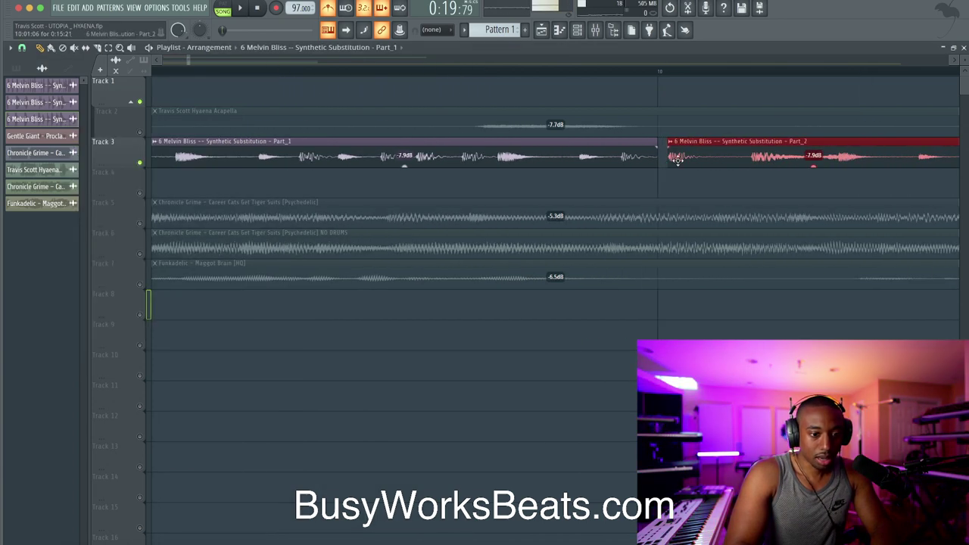
scroll(677, 159, down, 4)
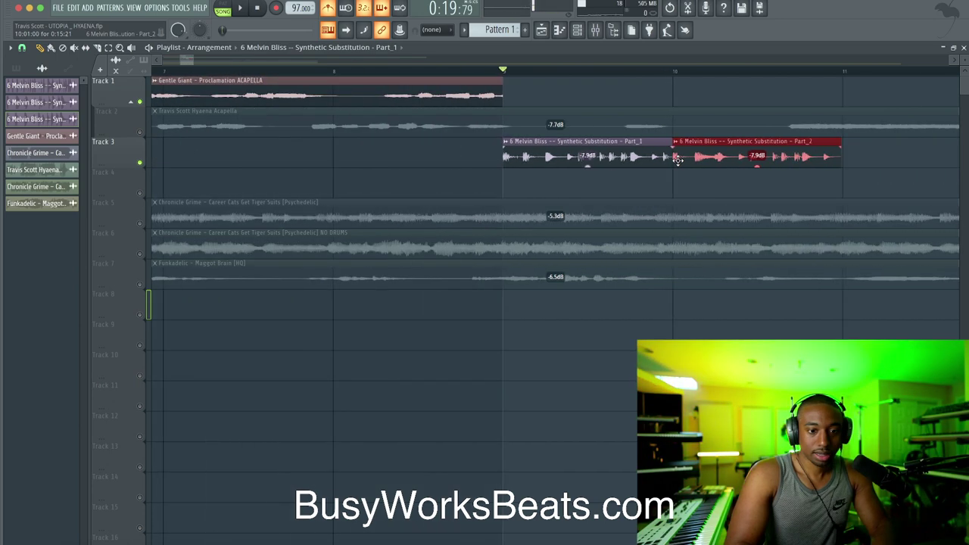
Time-stretch the Part_2 slice to exactly one bar and play both drum slices from bar 9.
double_click(717, 155)
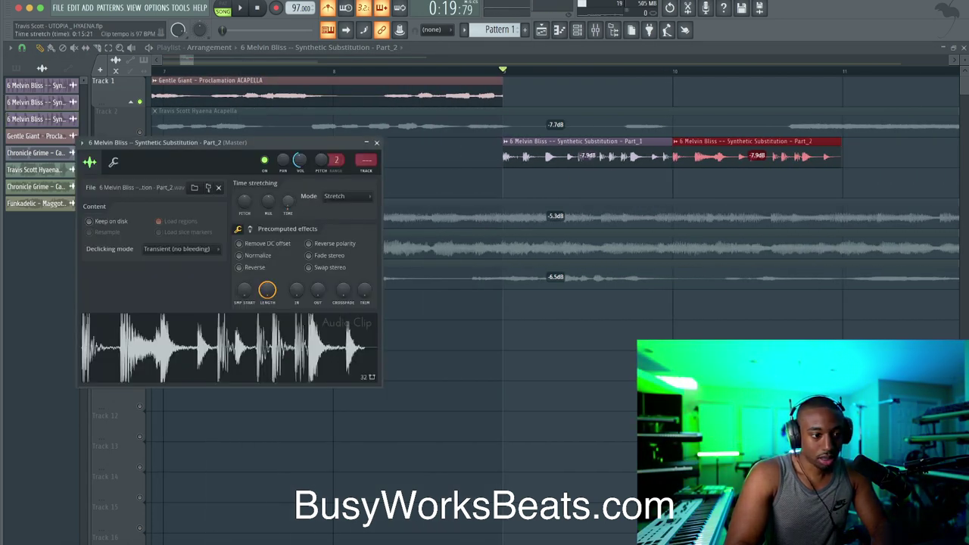
key(Escape)
key(space)
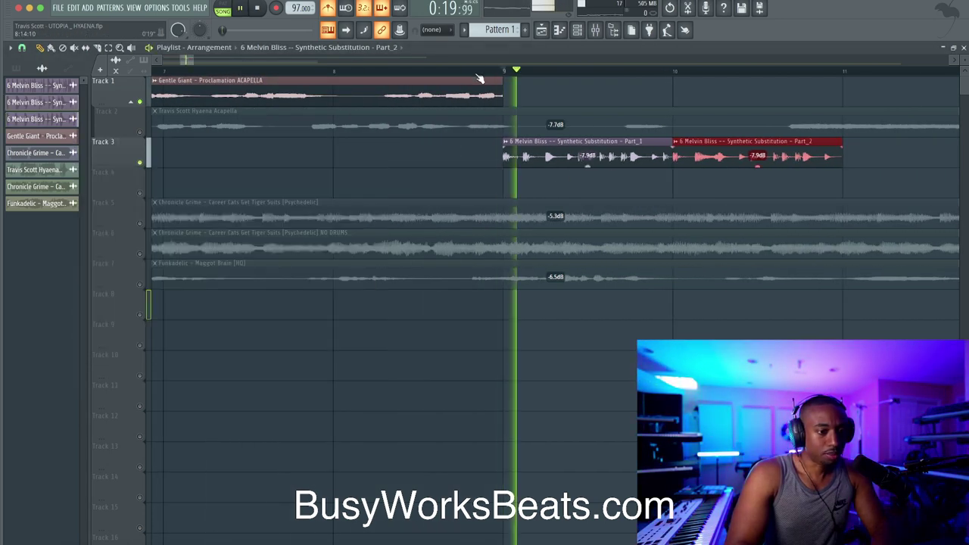
scroll(544, 130, down, 2)
scroll(545, 130, right, 5)
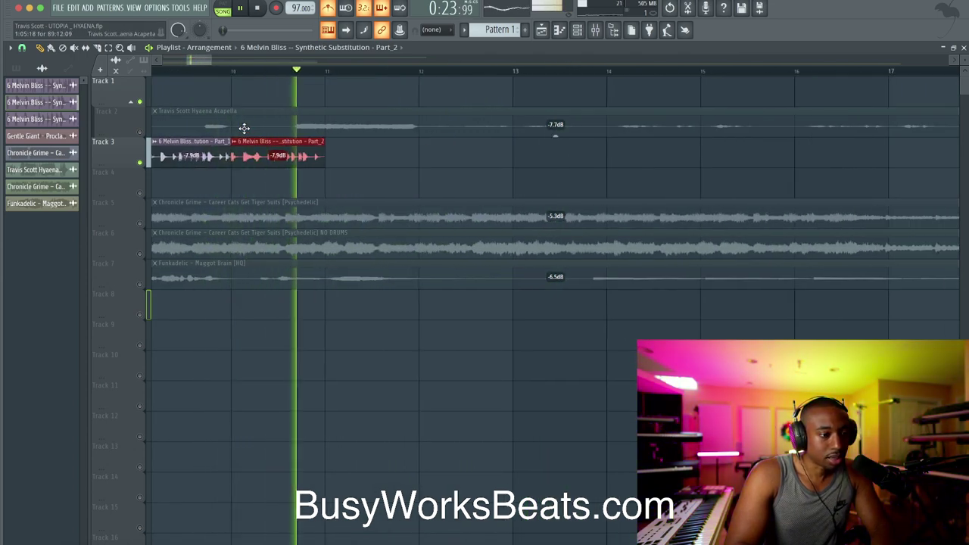
scroll(255, 130, up, 2)
key(space)
Deselect the Part_2 slice and listen to the two-bar drum break again from bar 9.
scroll(265, 136, up, 4)
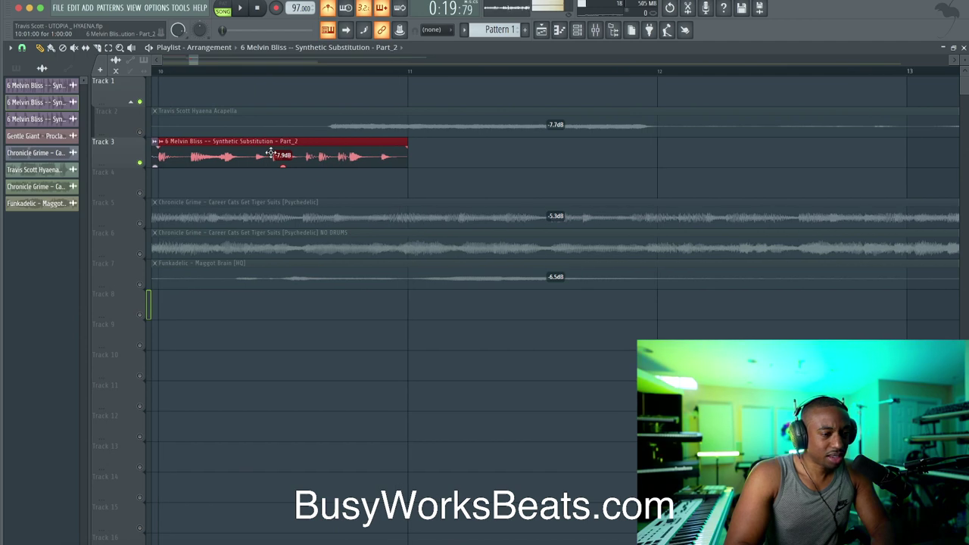
right_click(275, 192)
key(space)
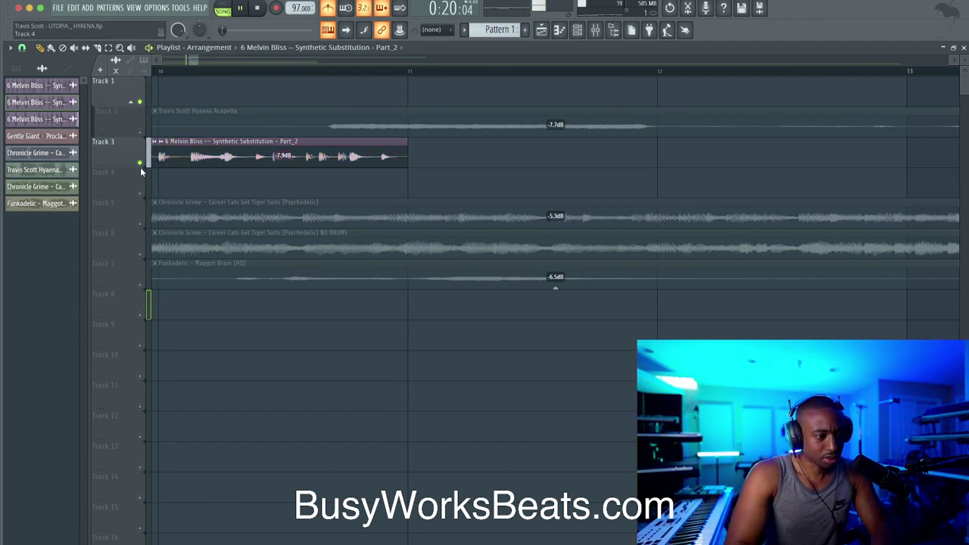
scroll(245, 160, left, 3)
scroll(317, 159, down, 3)
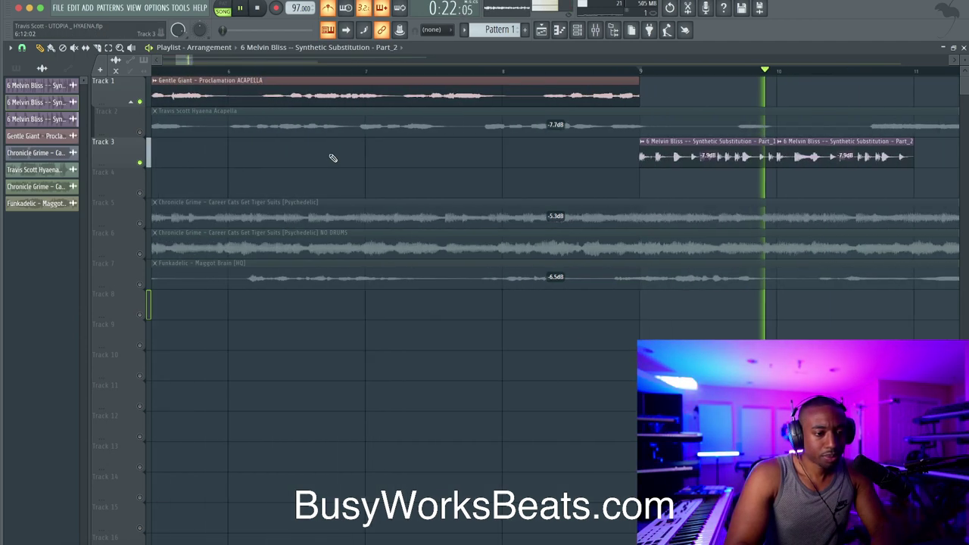
scroll(478, 165, right, 2)
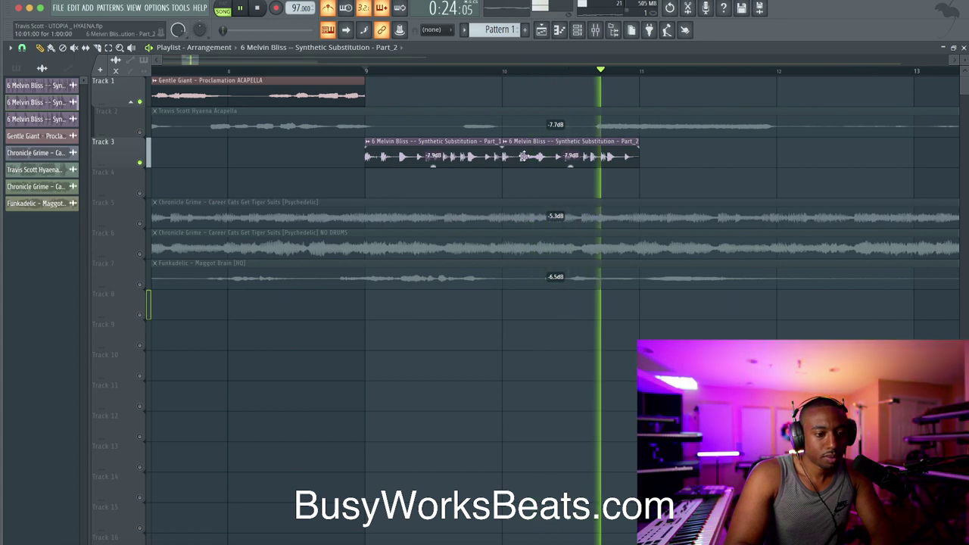
key(space)
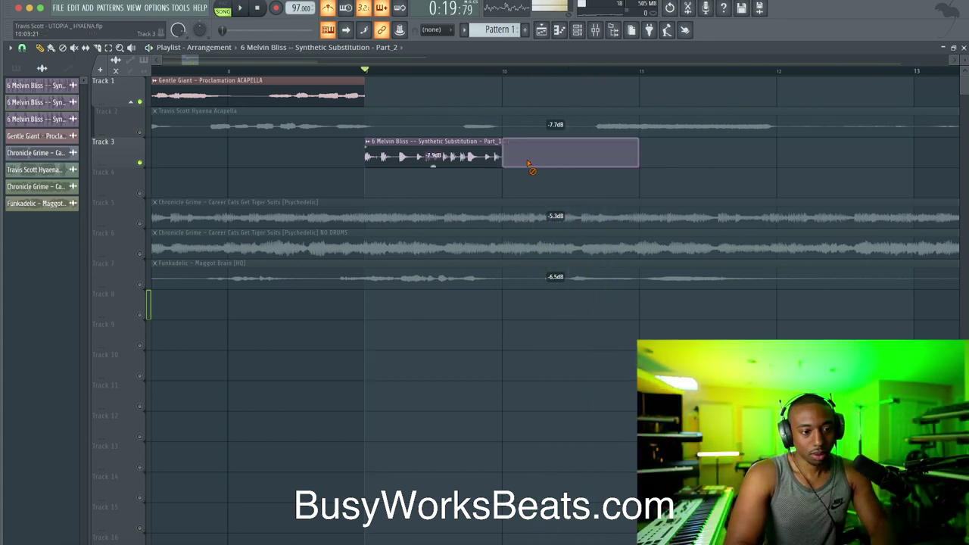
Replace the Part_2 slice with a copy of Part_1 at bar 10, audition it and turn off the metronome.
right_click(530, 156)
click(524, 151)
key(space)
scroll(525, 151, down, 3)
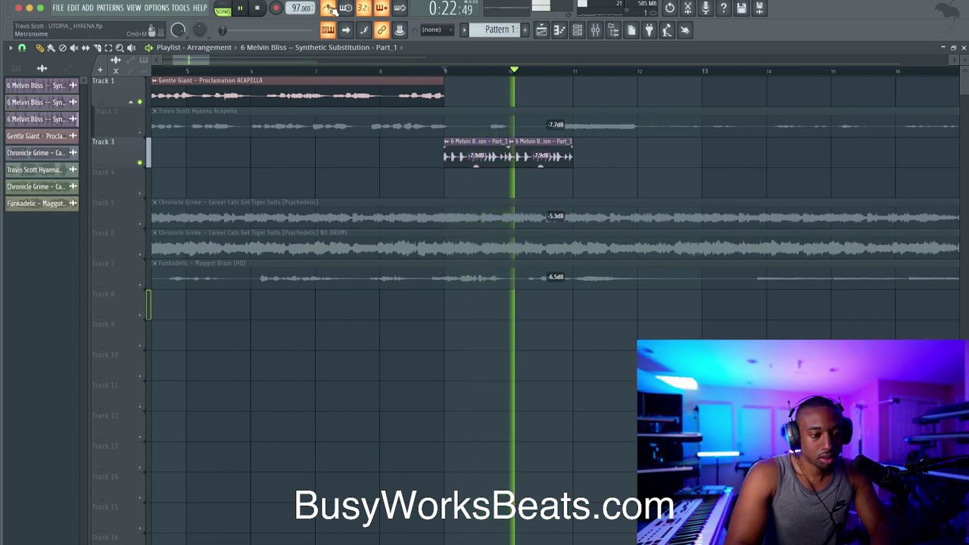
key(space)
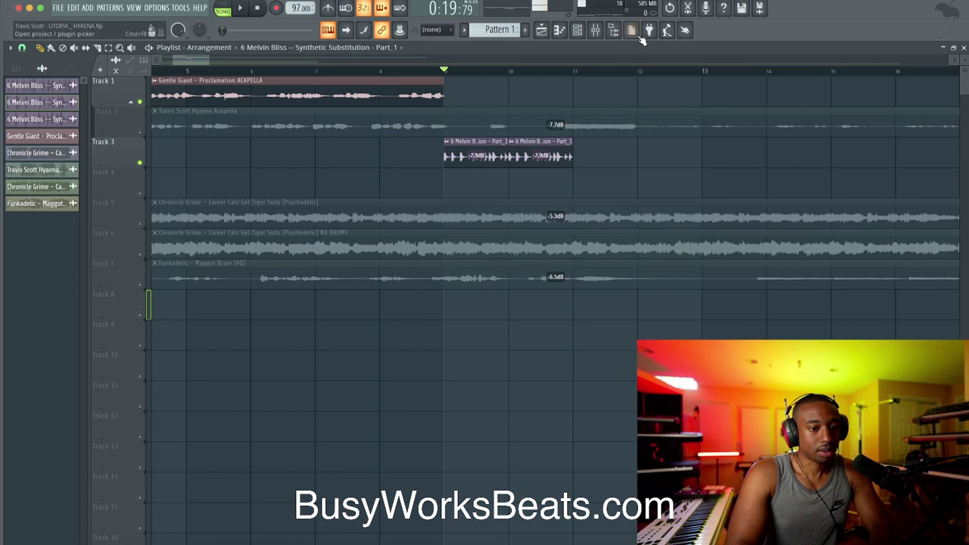
Route the Part_1 drum channel to mixer track 9, then widen and reposition the mixer window.
click(596, 29)
double_click(479, 145)
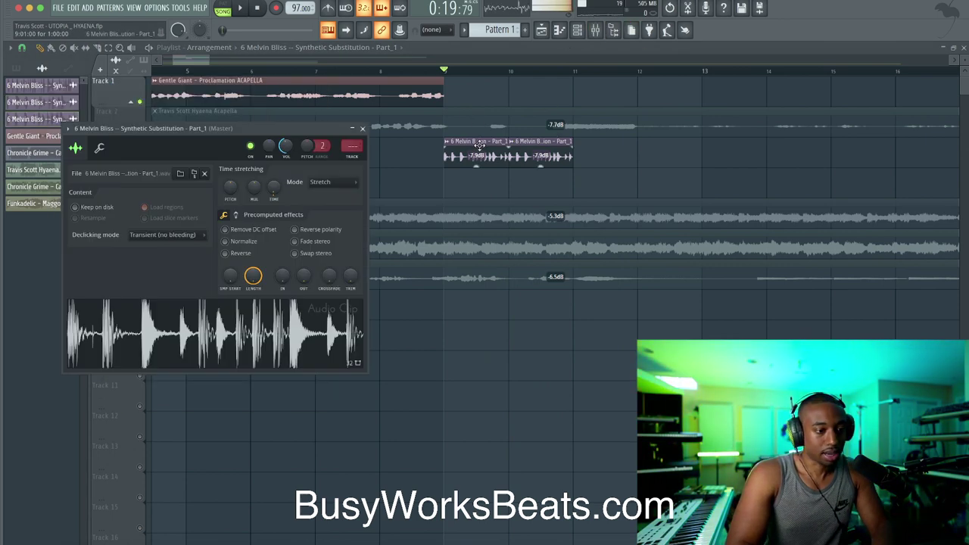
key(ctrl+l)
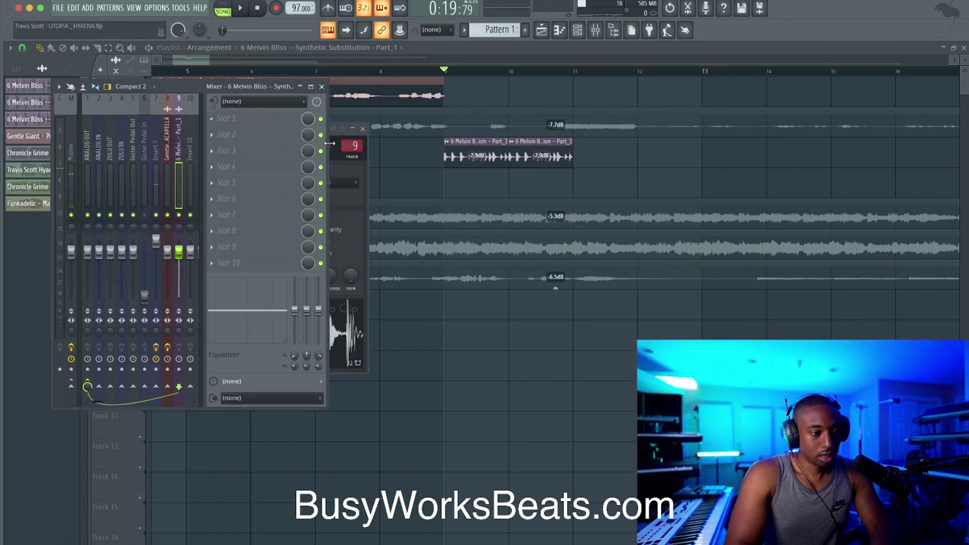
drag(326, 181, 625, 182)
drag(272, 86, 314, 171)
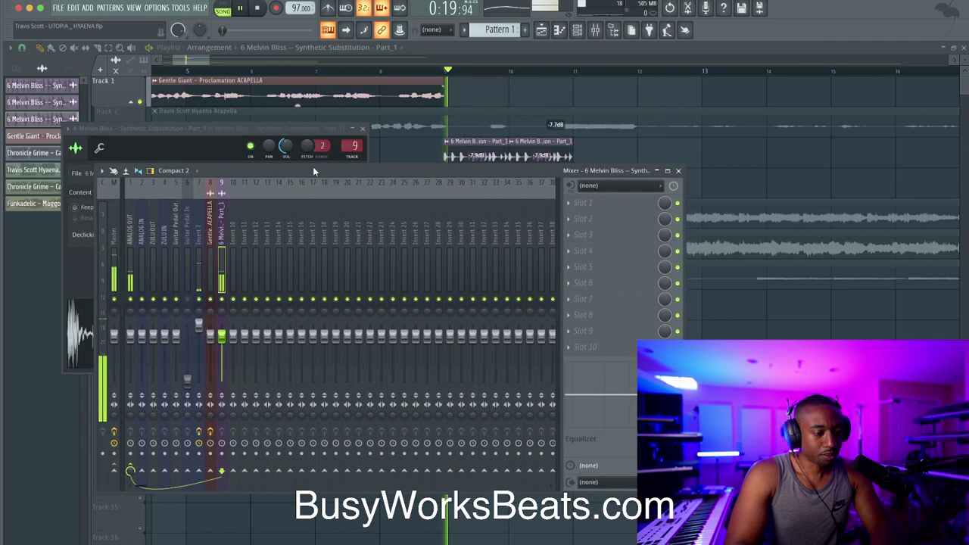
Load FabFilter Saturn 2 into the first effect slot of the drum break's mixer track.
click(623, 202)
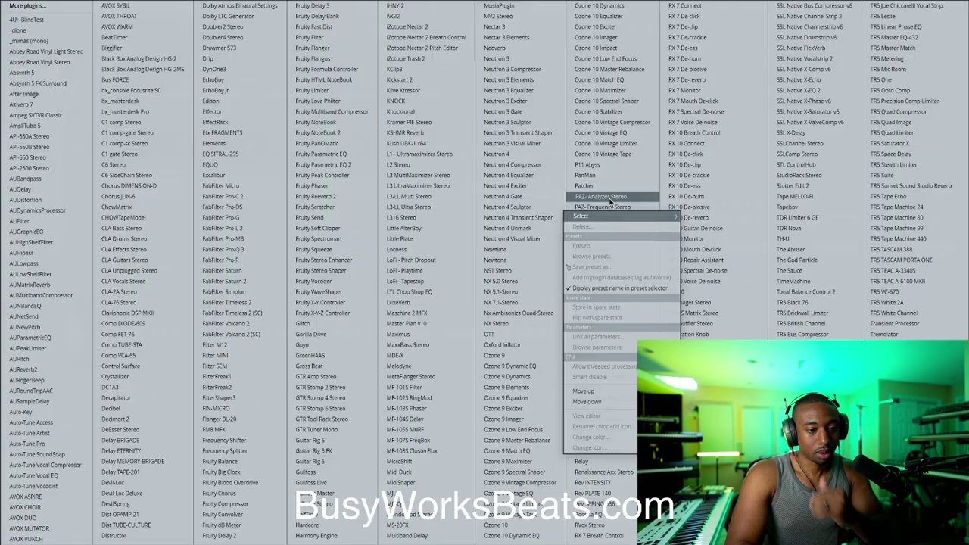
click(265, 281)
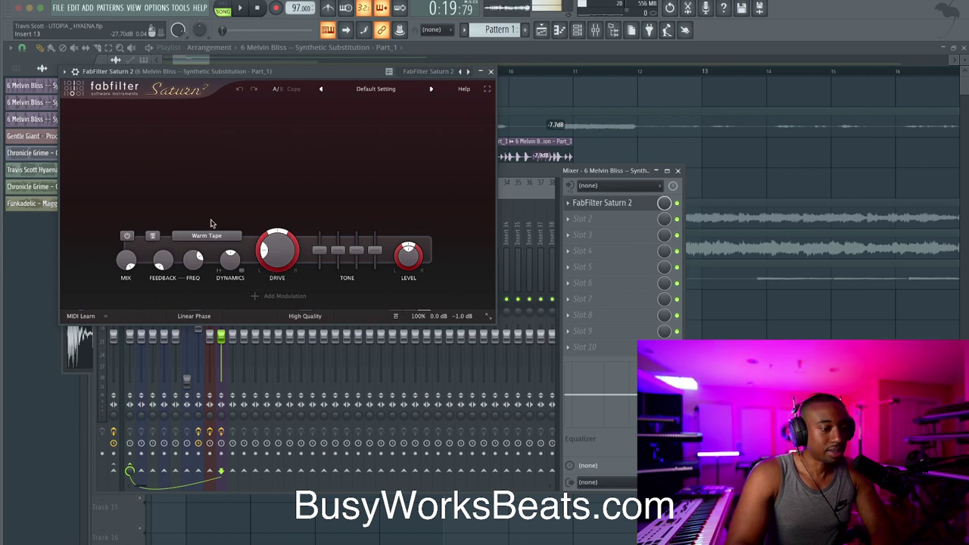
Raise the Saturn 2 drive on the drum break to about 90% during playback, then put the plugin and mixer away.
mouse_move(271, 252)
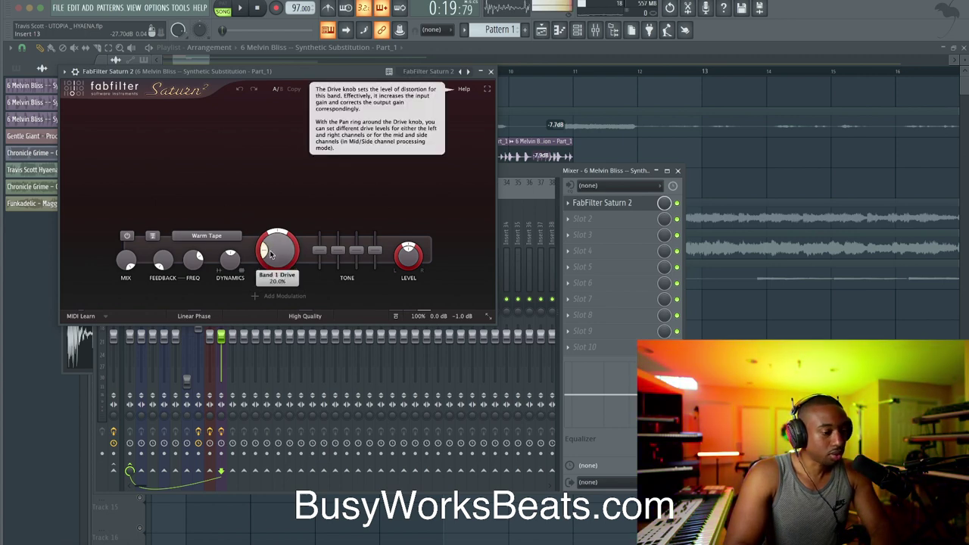
key(space)
drag(271, 252, 282, 227)
key(space)
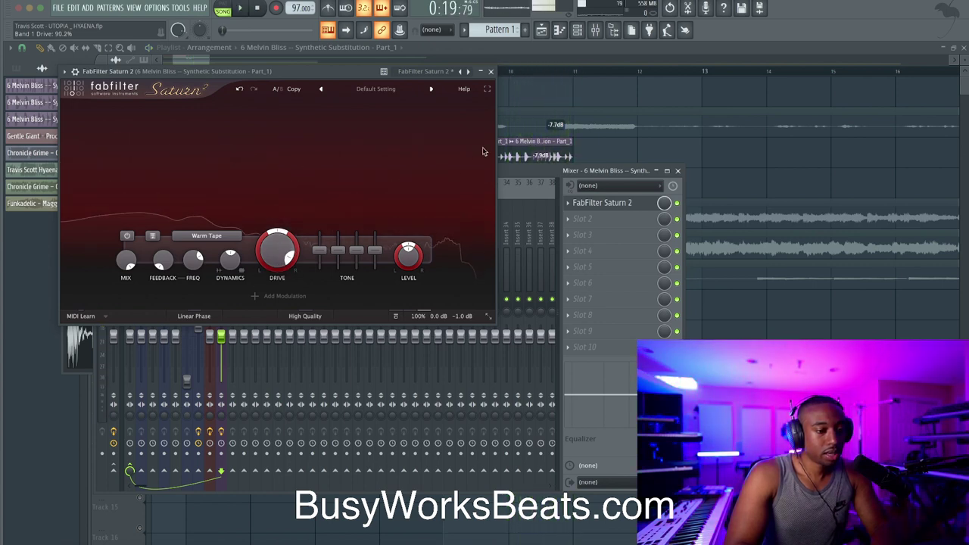
click(585, 161)
click(490, 72)
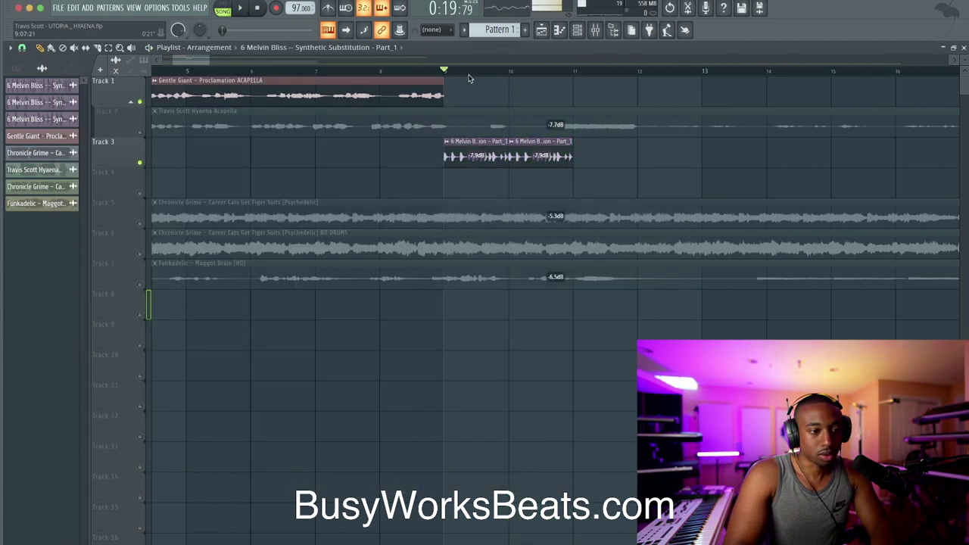
Loop the drum break from bar 9 to bar 11 and load DC1A3 into the second effect slot of its mixer track.
drag(449, 74, 573, 73)
key(space)
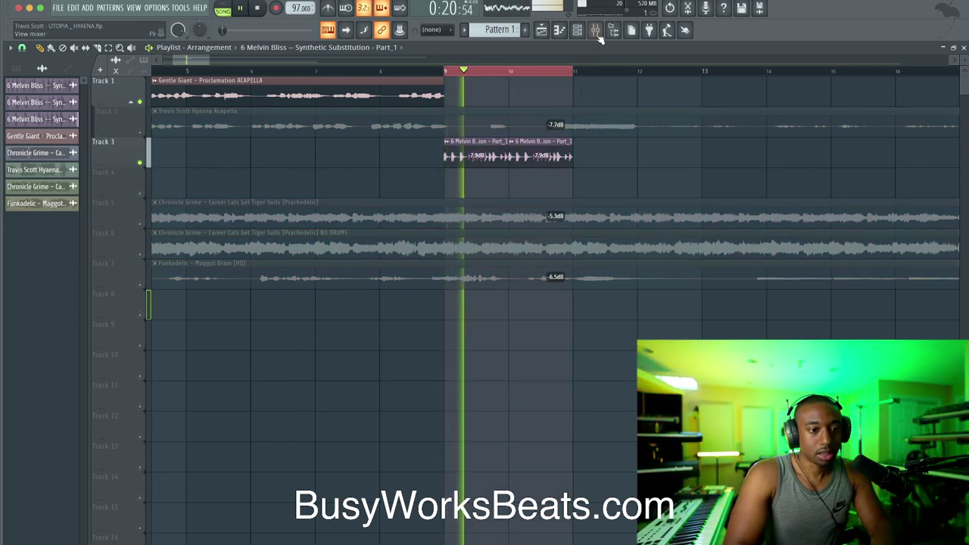
key(F9)
click(594, 219)
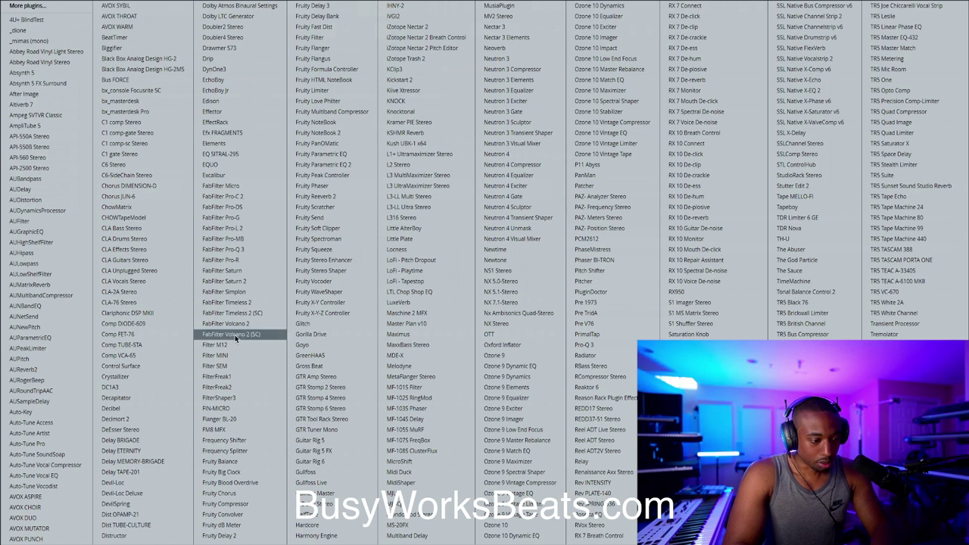
click(160, 390)
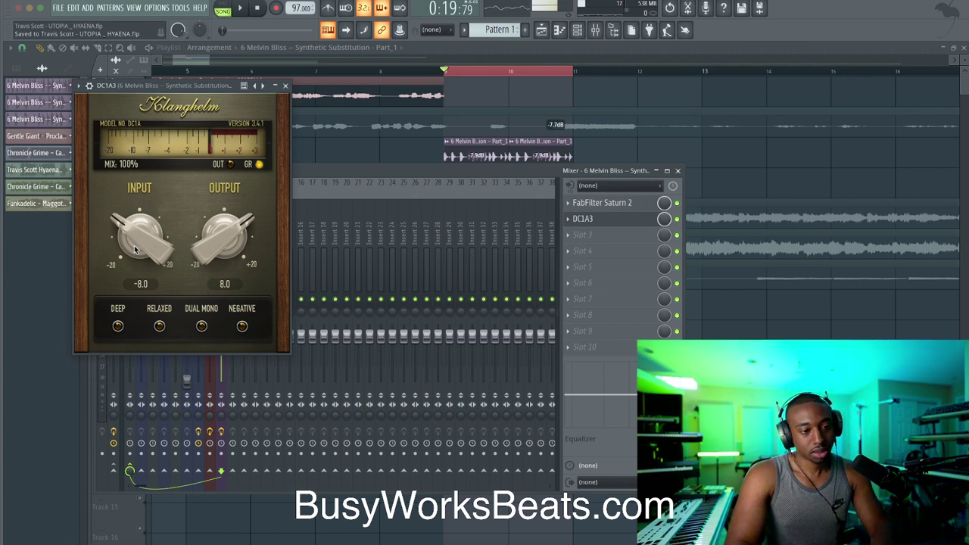
Set the DC1A3 input to about -1.3 dB while the drum break plays, then close the compressor and mixer.
key(space)
drag(135, 250, 136, 219)
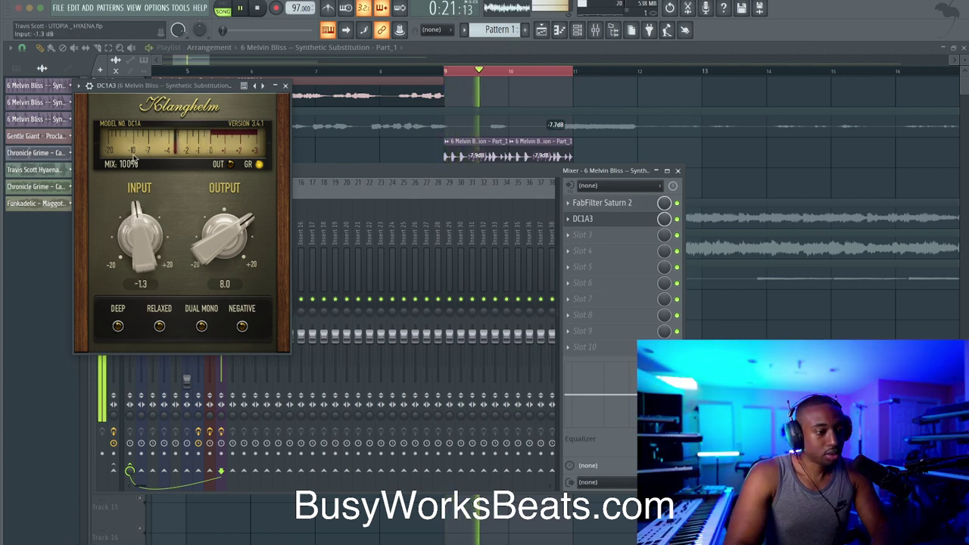
click(284, 86)
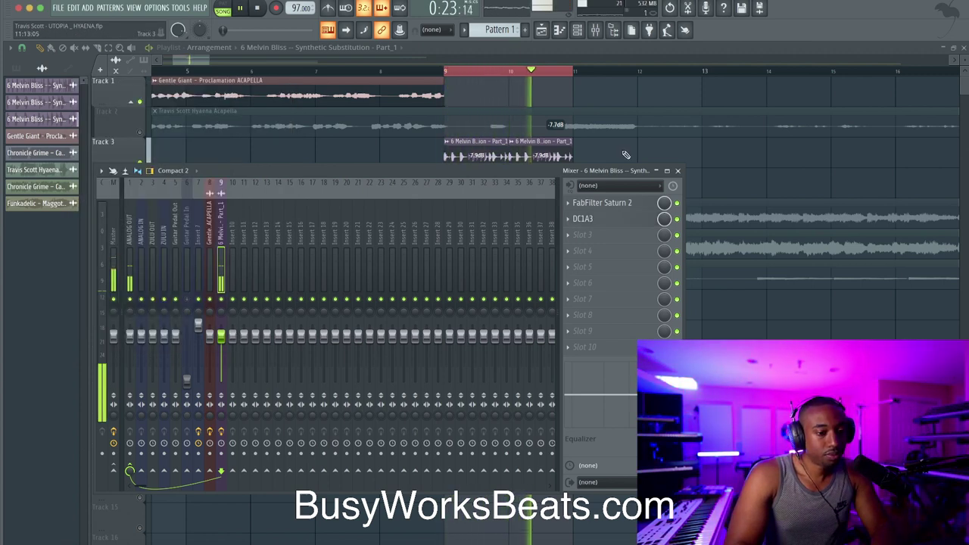
key(F9)
key(space)
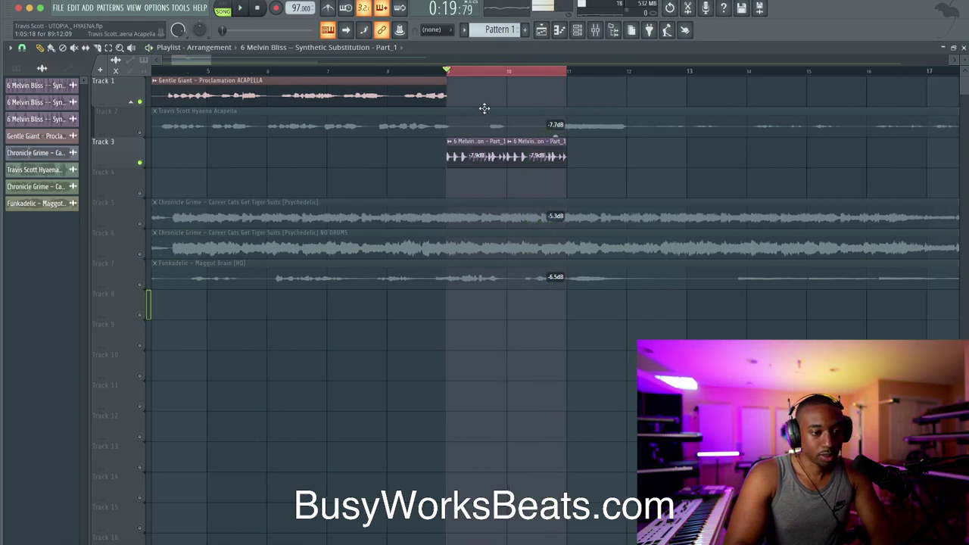
Bring all playlist tracks back into play and mute only the Travis Scott Hyaena Acapella track.
scroll(378, 114, down, 2)
right_click(140, 131)
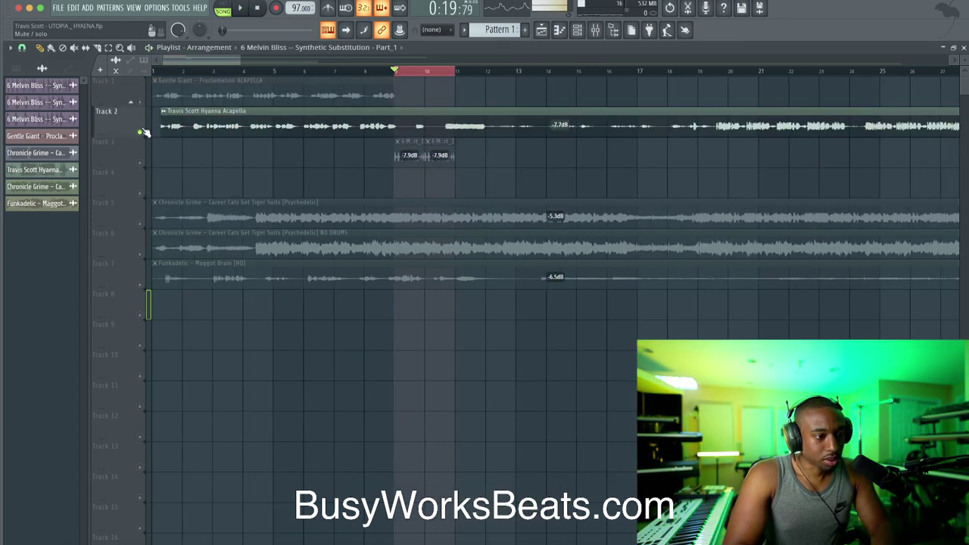
right_click(141, 131)
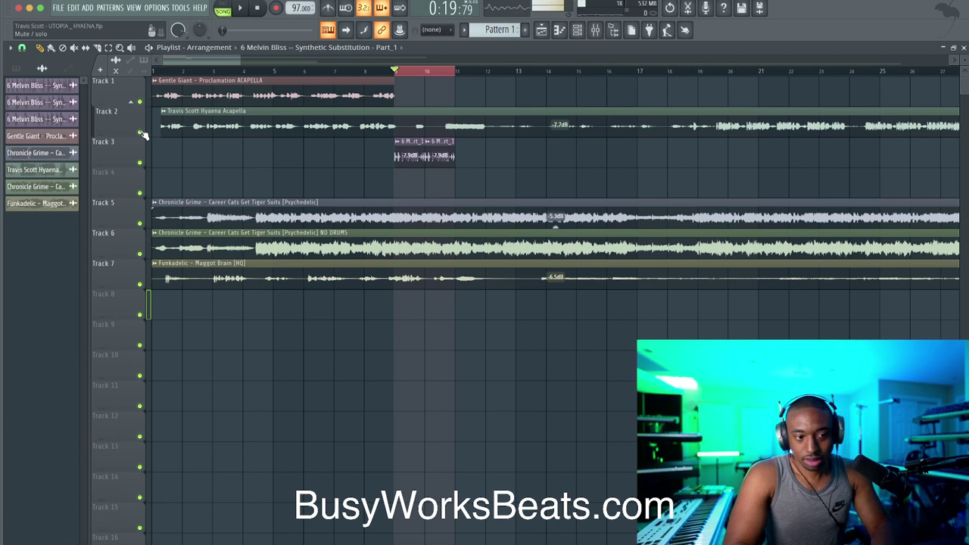
right_click(141, 132)
right_click(141, 132)
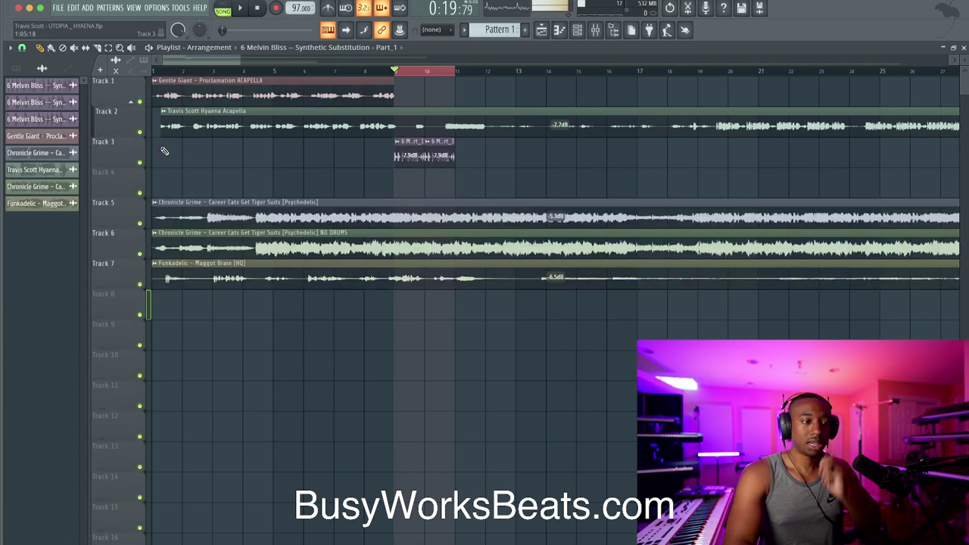
click(140, 131)
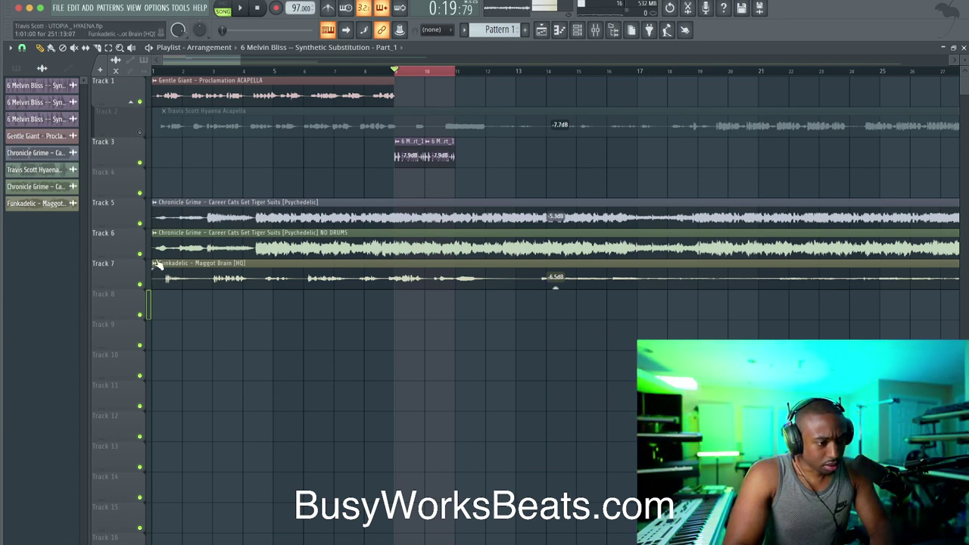
Solo the Chronicle Grime clip on Track 5, clear the loop range and lower its gain to -7.6 dB, auditioning from bar 9.
right_click(140, 225)
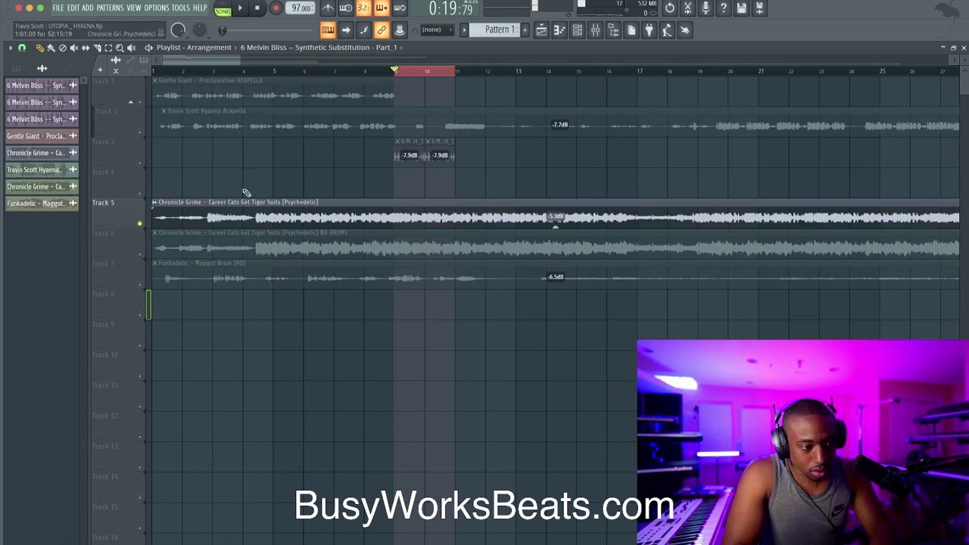
click(405, 72)
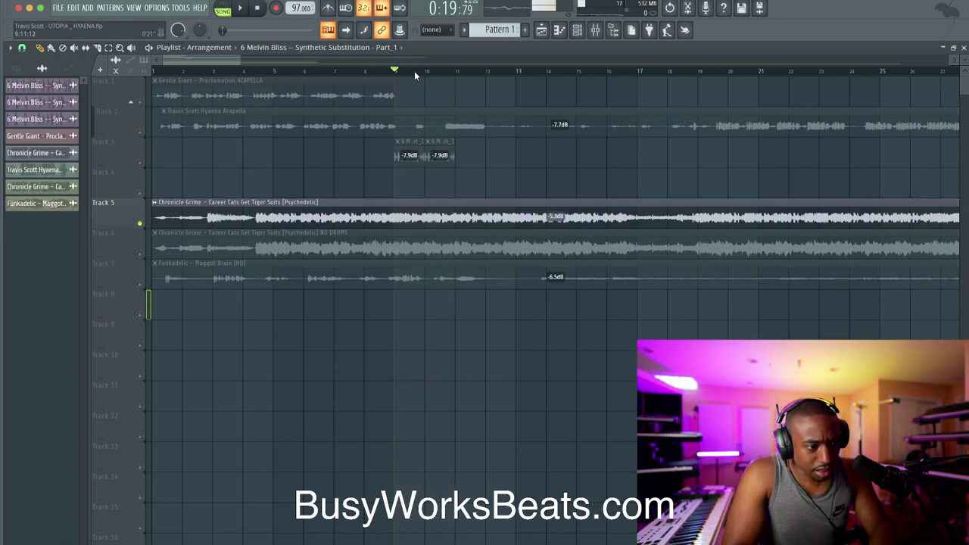
key(space)
key(space)
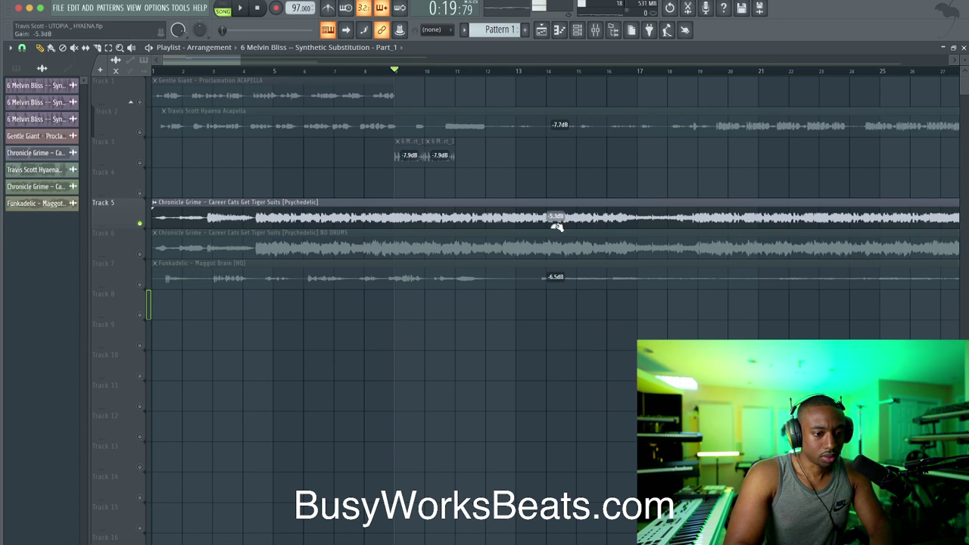
drag(556, 226, 557, 231)
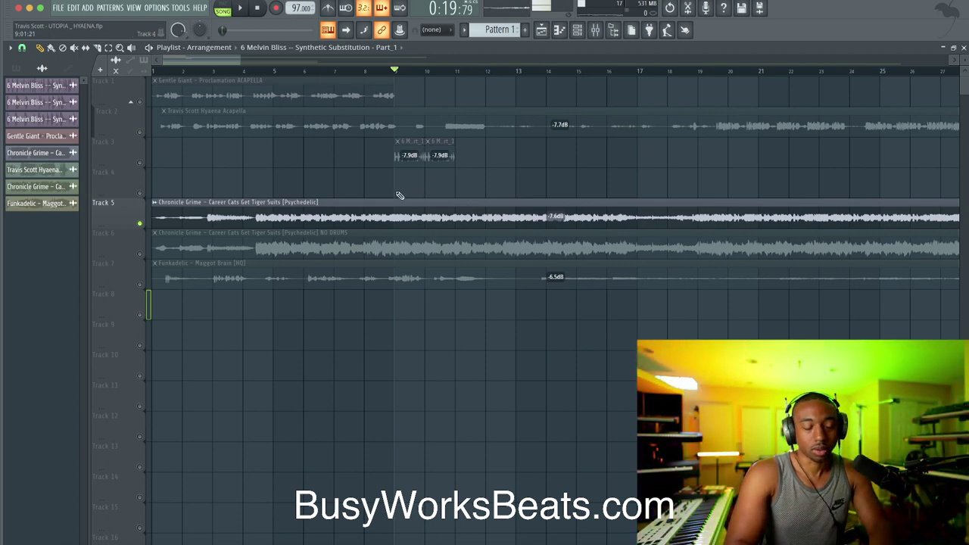
key(space)
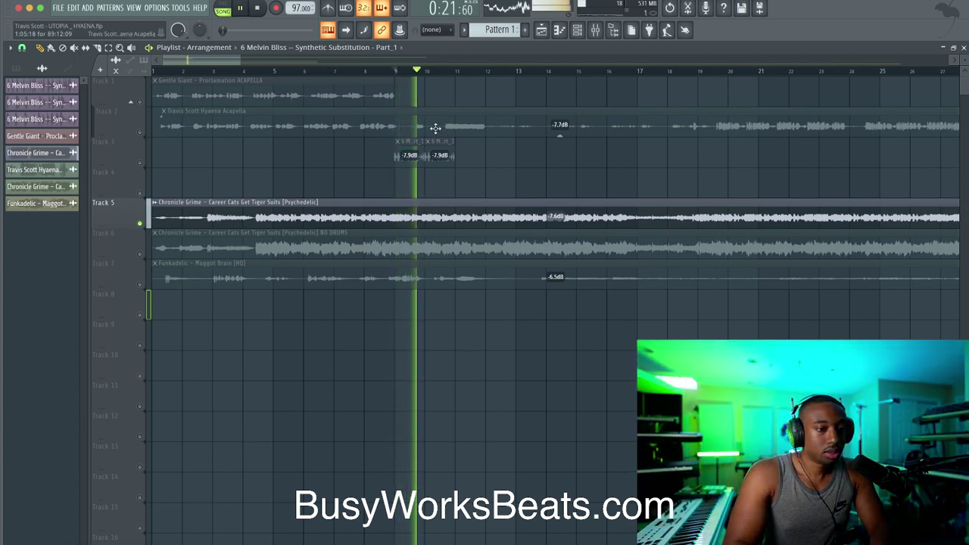
key(space)
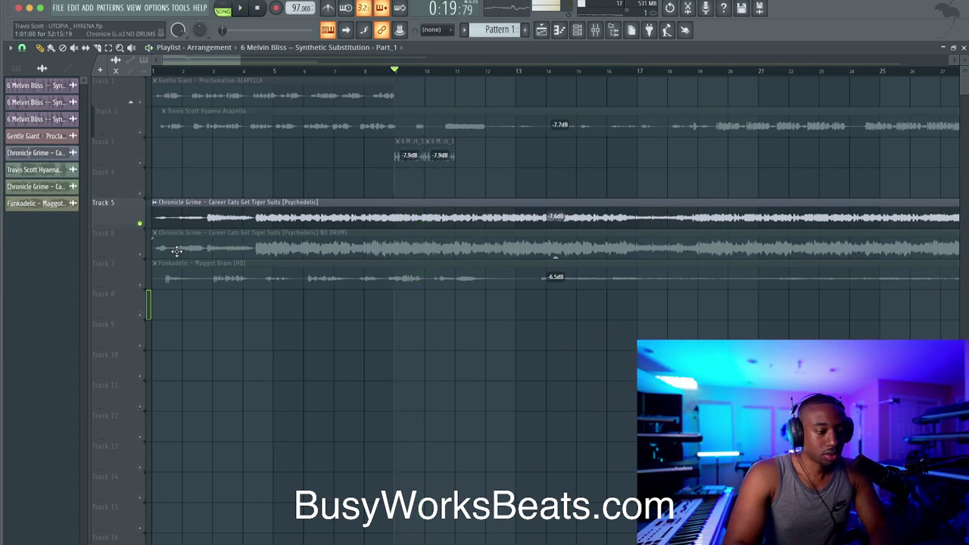
Solo the Chronicle Grime NO DRUMS clip on Track 6 and lower its gain to -6.6 dB during playback.
right_click(140, 254)
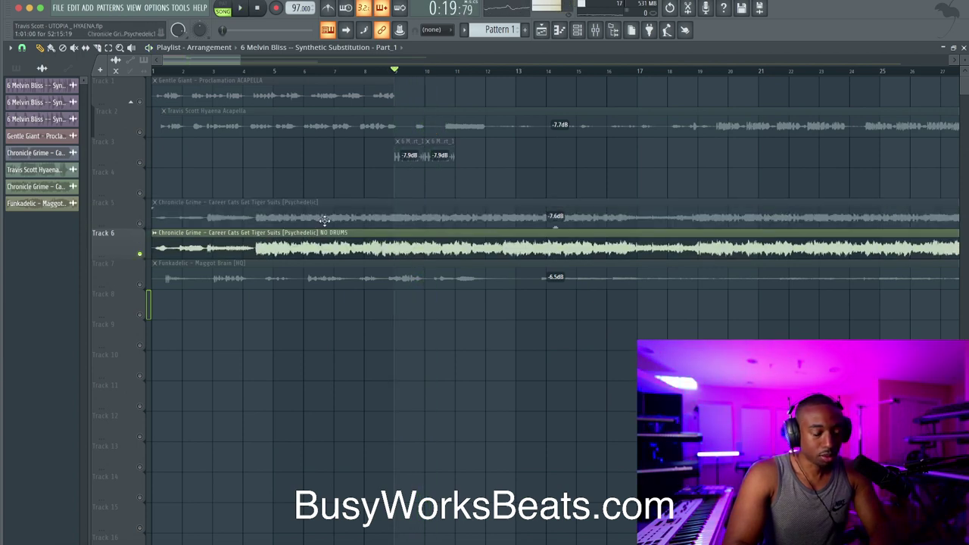
key(space)
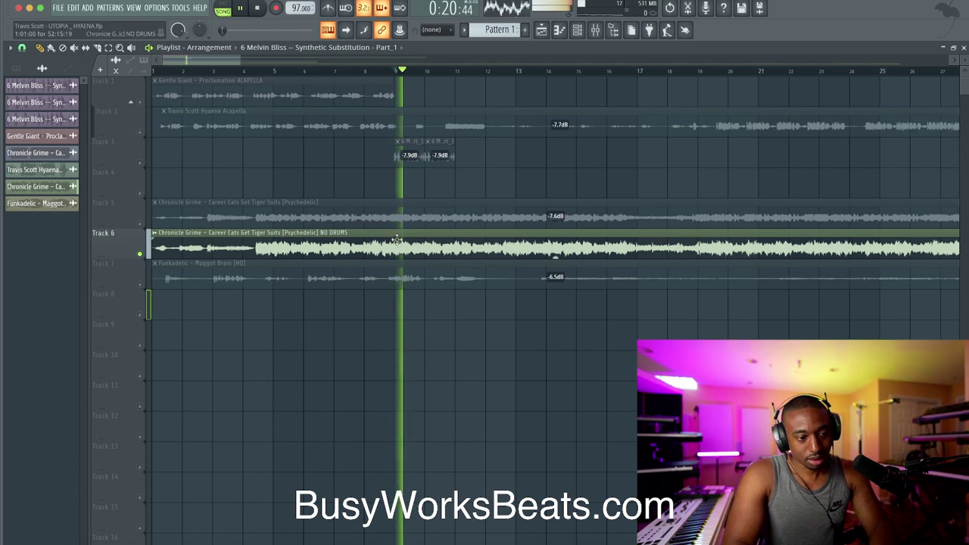
drag(558, 257, 555, 256)
key(space)
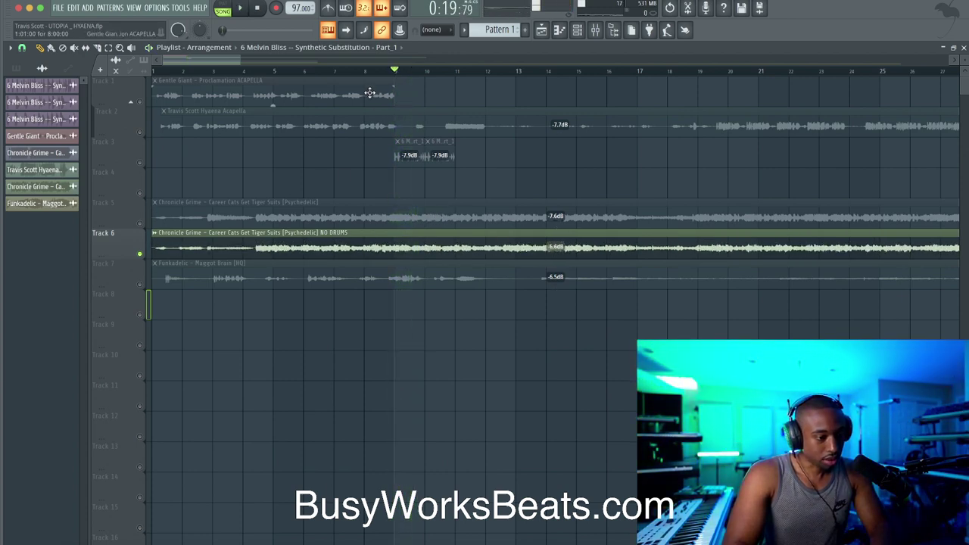
Audition the NO DRUMS clip and slice it where the waveform gets louder, about midway through bar 4.
click(364, 71)
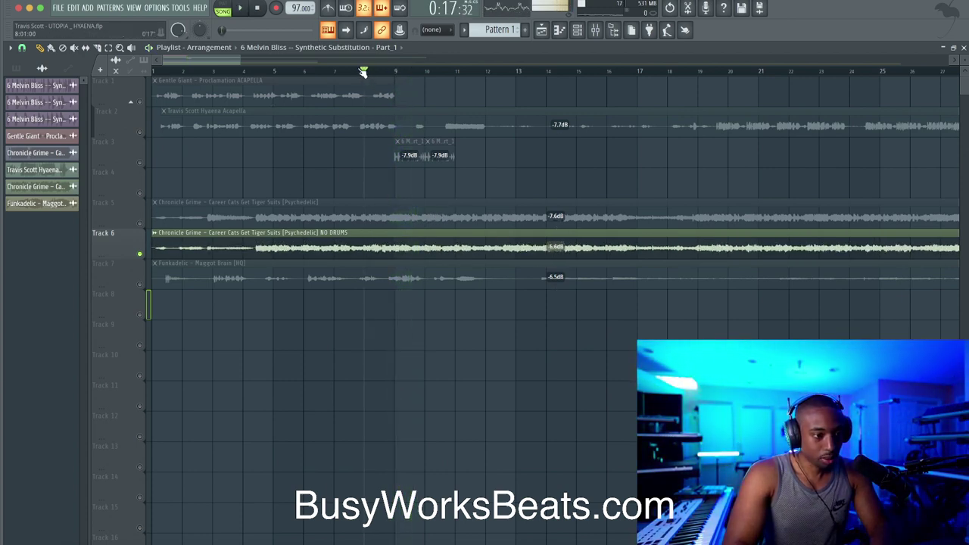
key(space)
click(256, 73)
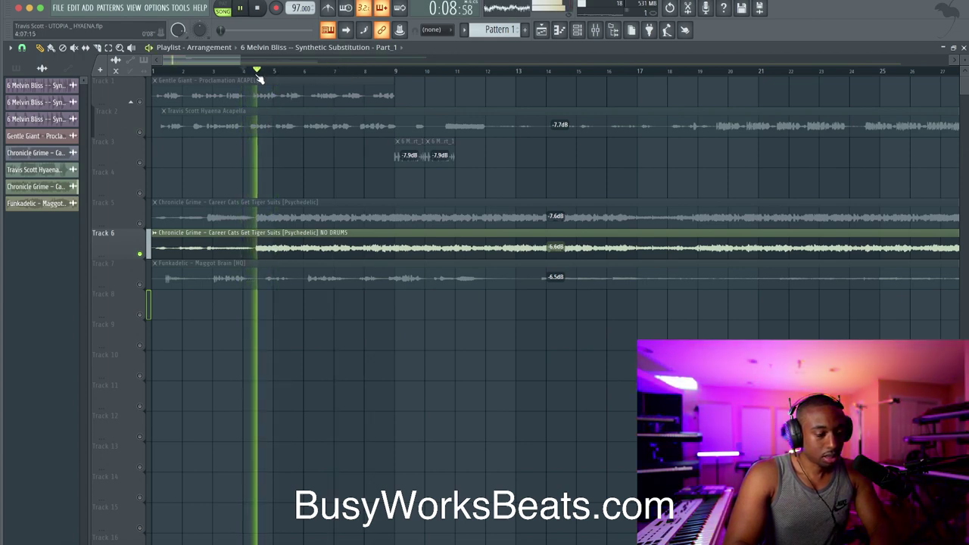
key(space)
scroll(302, 225, up, 5)
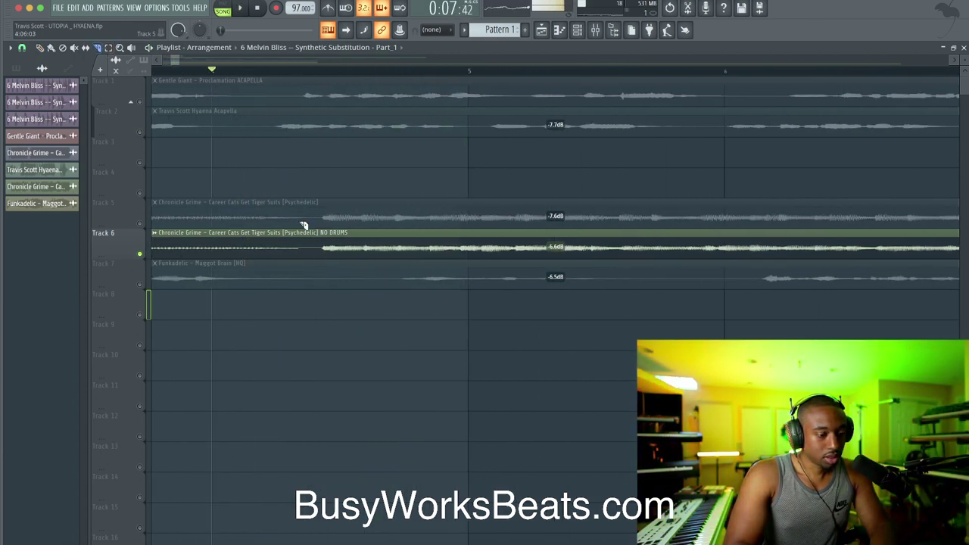
scroll(327, 256, down, 3)
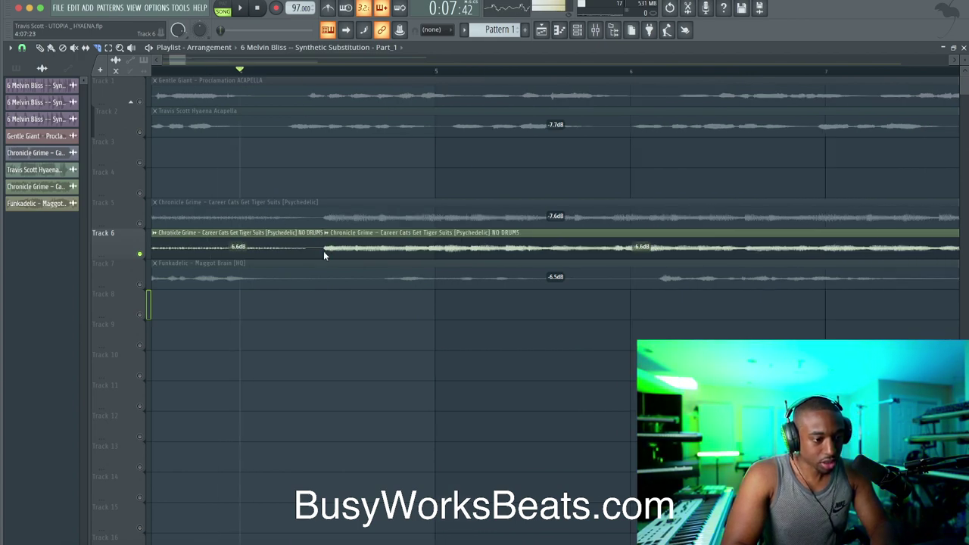
Play the NO DRUMS clip from bar 4 and slice it a second time about midway through bar 6.
key(space)
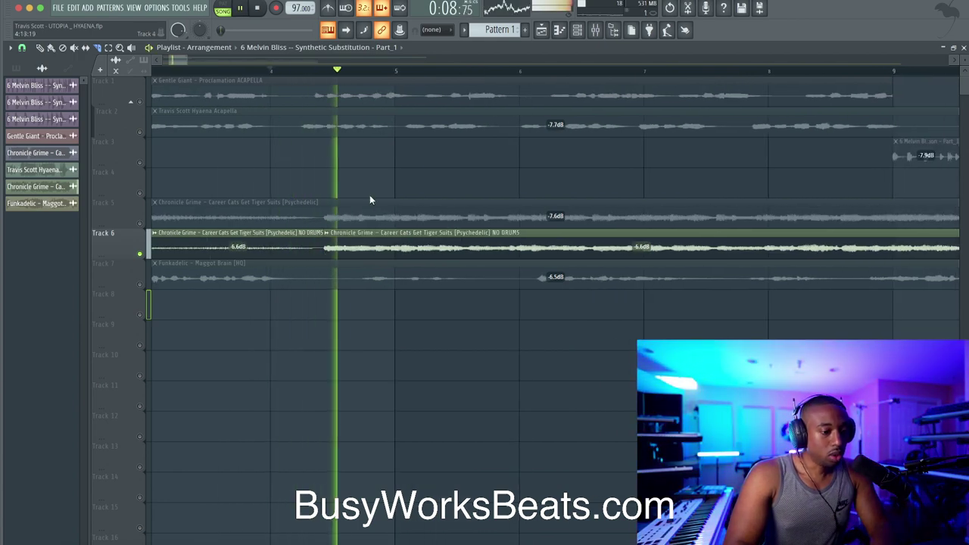
scroll(442, 244, up, 1)
scroll(467, 247, up, 2)
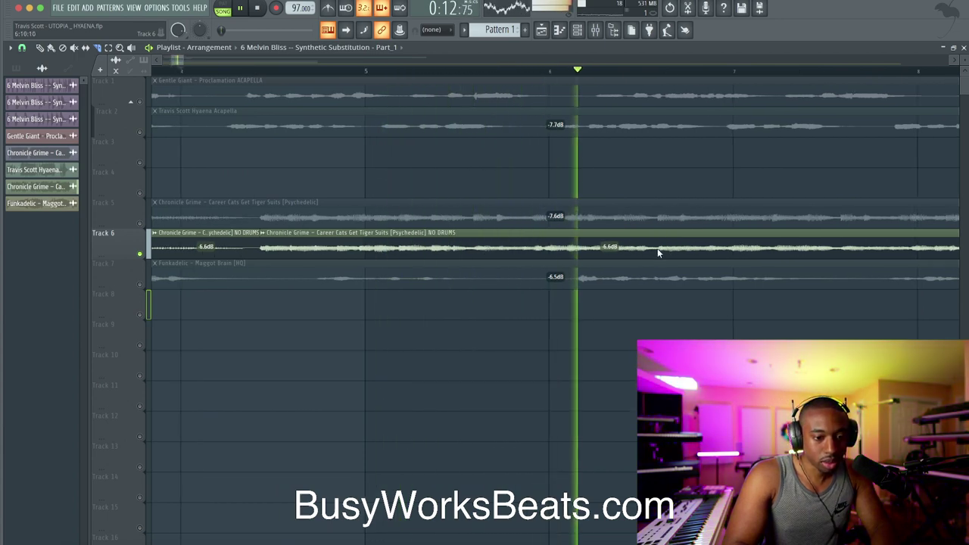
key(space)
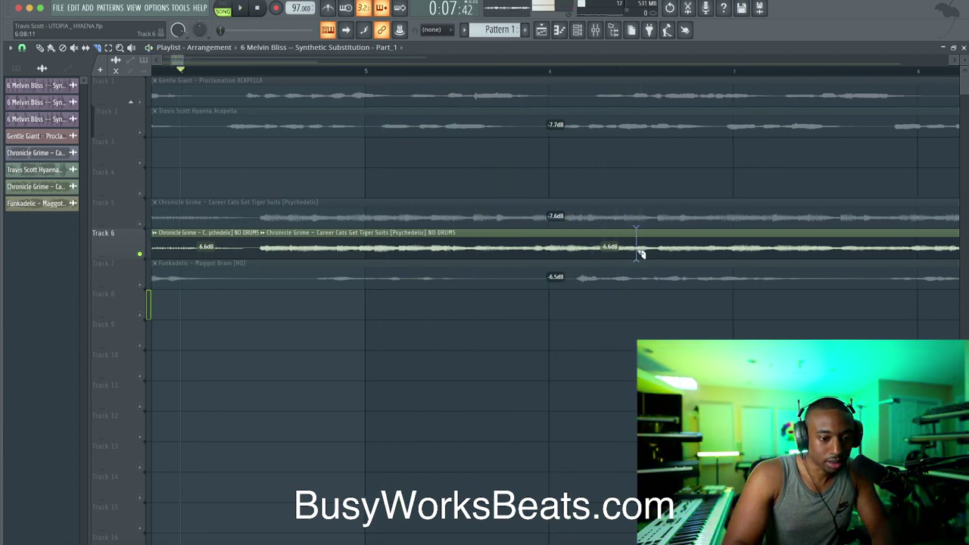
Listen to the sliced NO DRUMS clip from bar 4 into bar 8 and examine where its phrases change.
key(space)
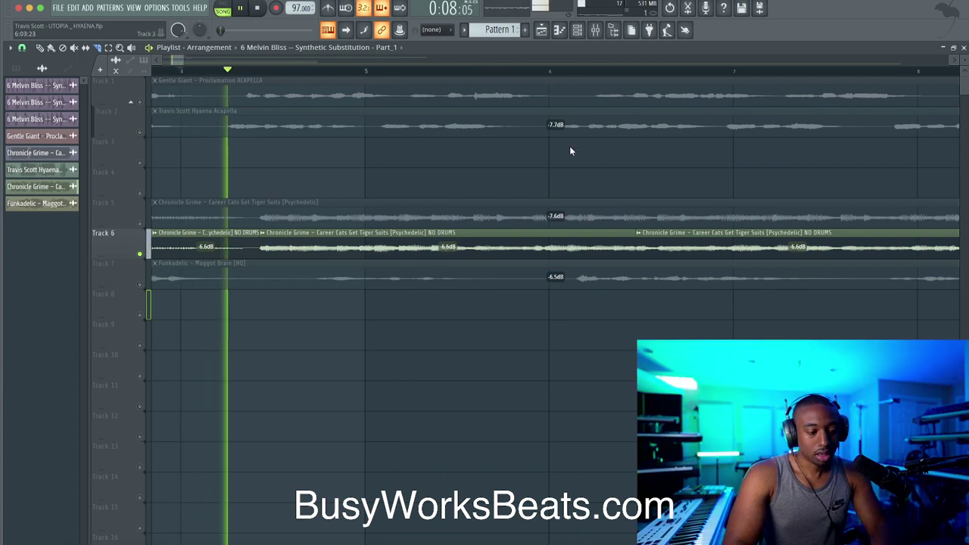
key(space)
key(space)
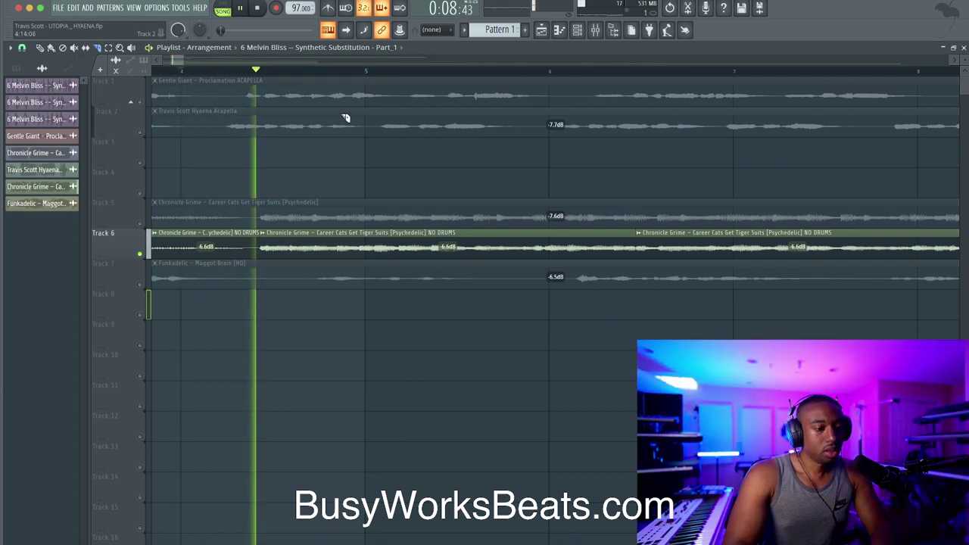
scroll(374, 138, down, 1)
scroll(427, 188, down, 2)
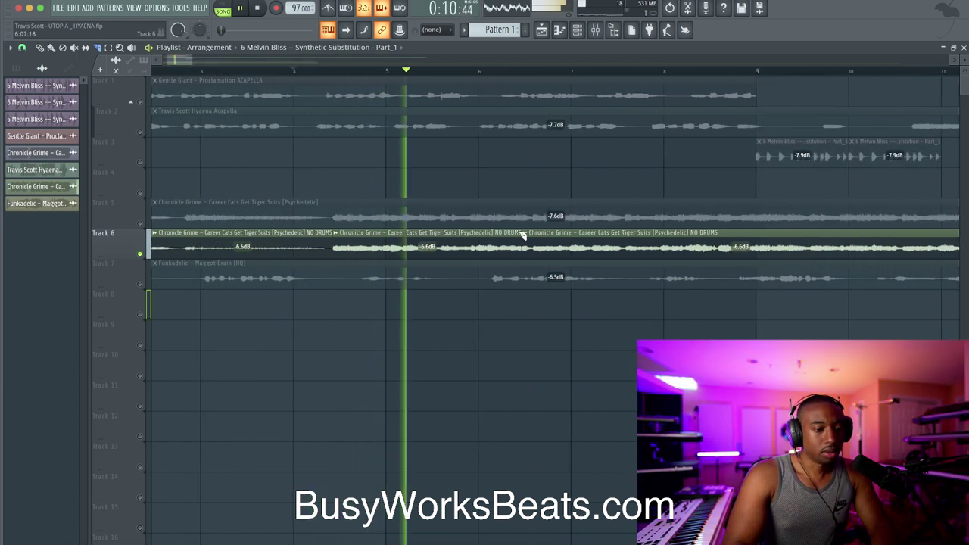
scroll(576, 246, up, 2)
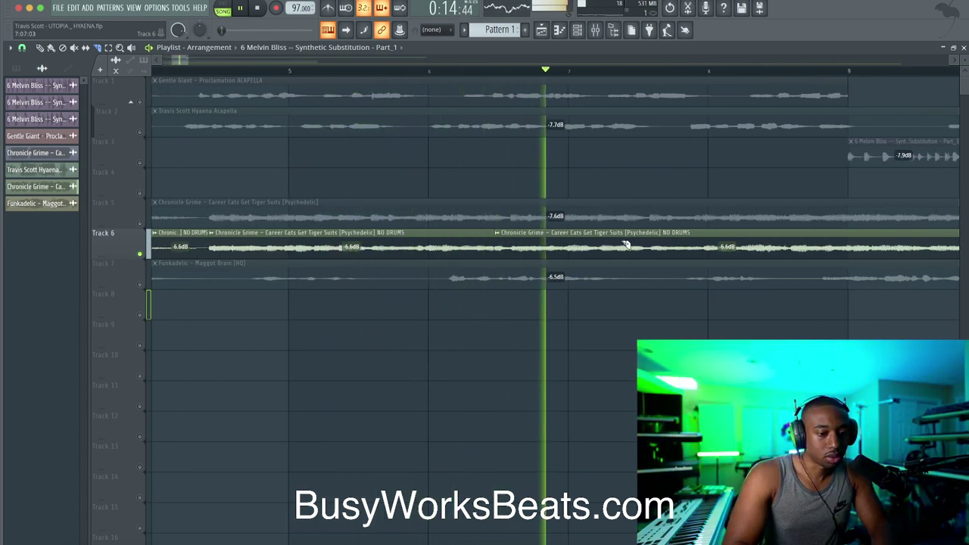
scroll(591, 246, right, 2)
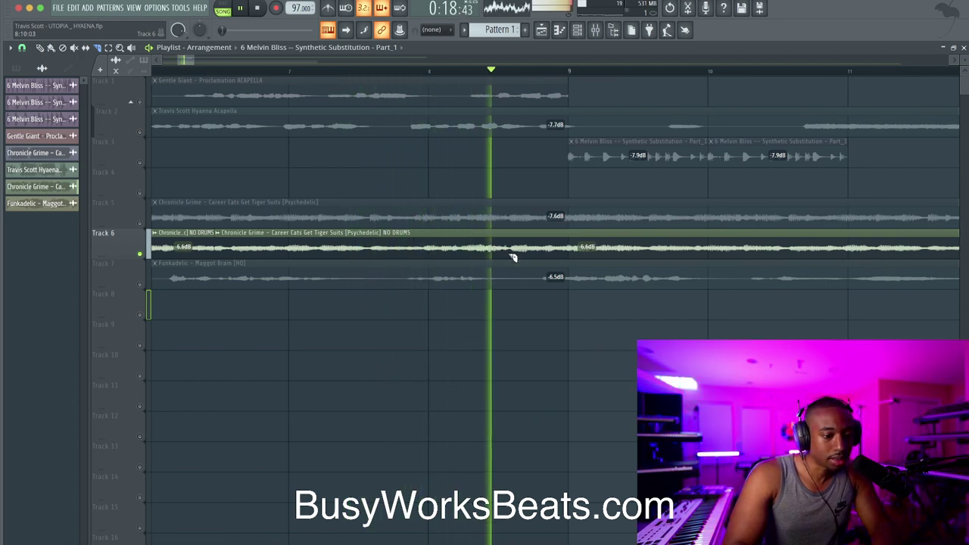
key(space)
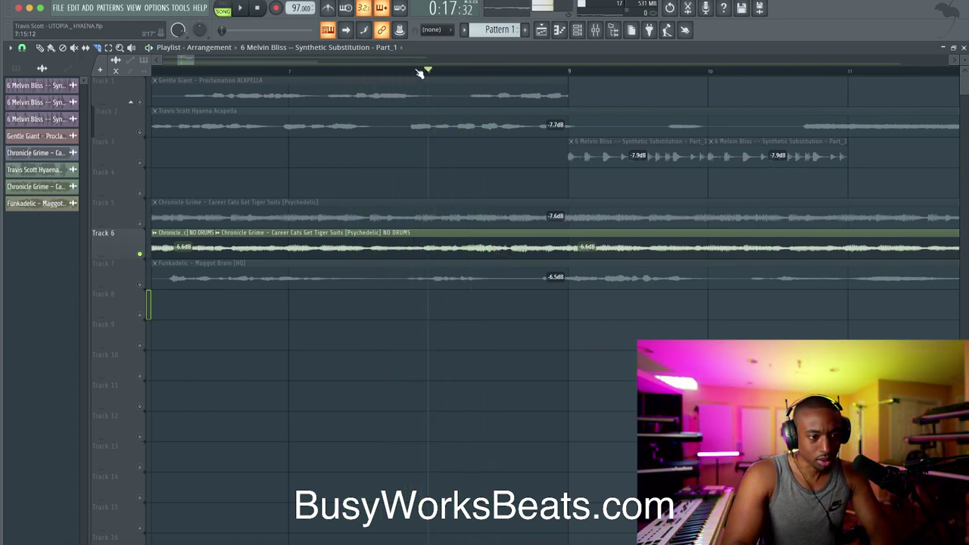
Play the NO DRUMS clip from bar 7 and slice it a third time about midway through bar 8.
key(space)
key(space)
key(space)
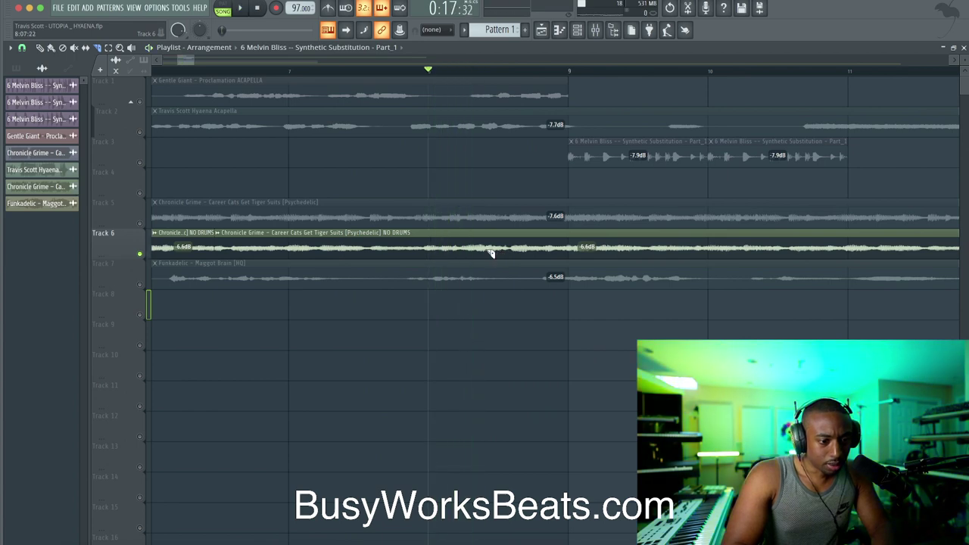
key(space)
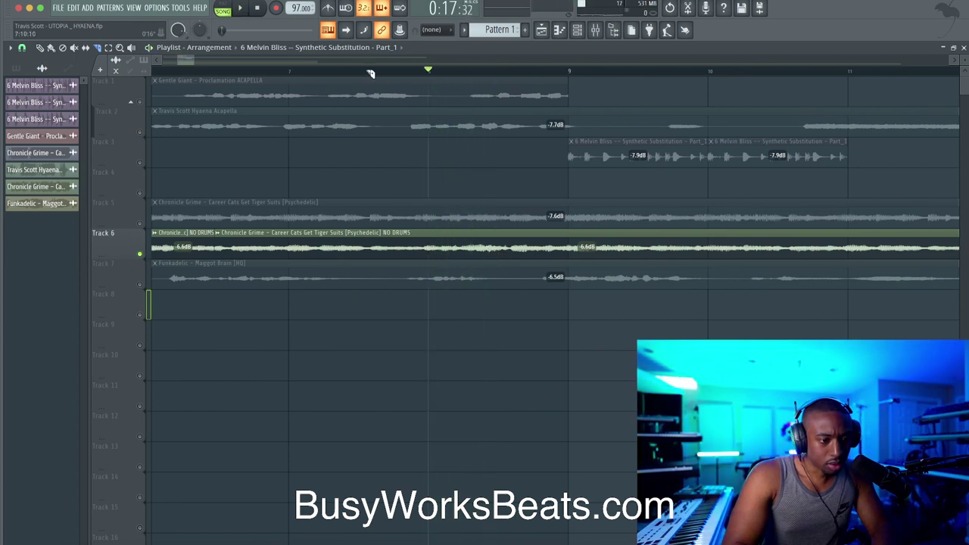
click(343, 70)
key(space)
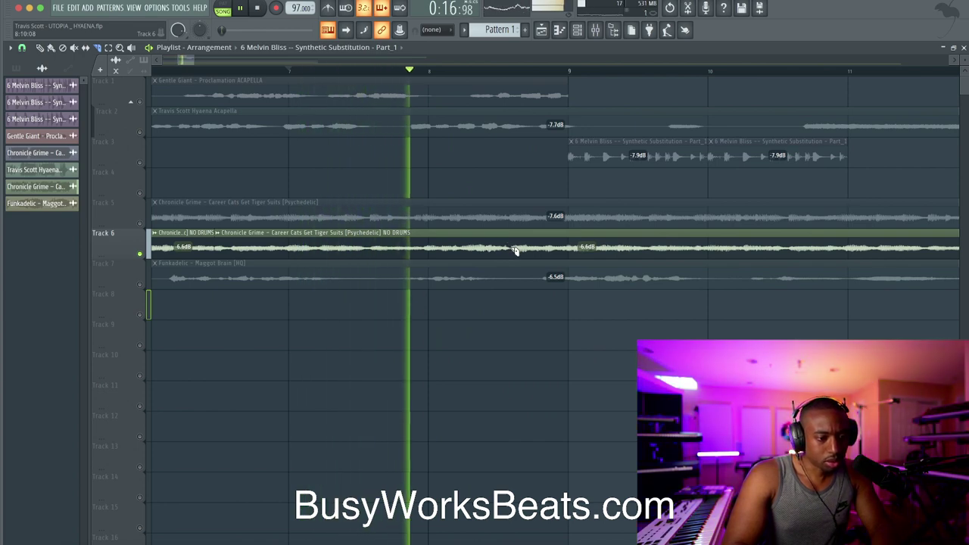
key(space)
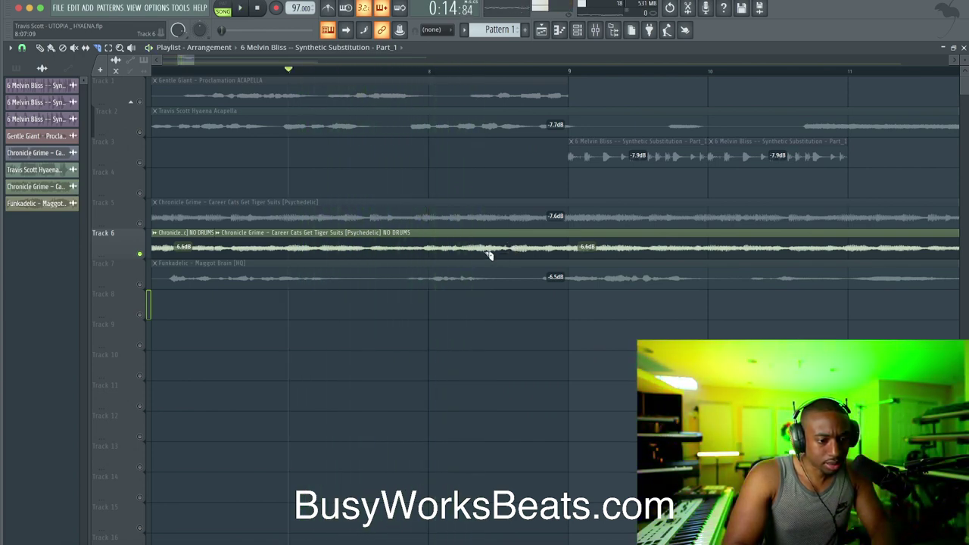
scroll(487, 252, down, 5)
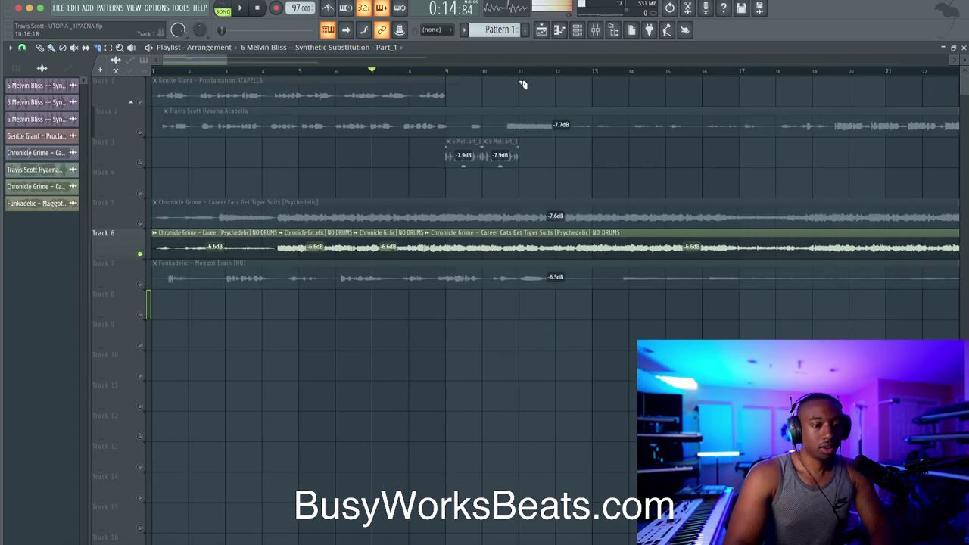
Listen to the unsliced remainder of the NO DRUMS clip from bar 14.
drag(573, 69, 631, 73)
scroll(545, 162, down, 2)
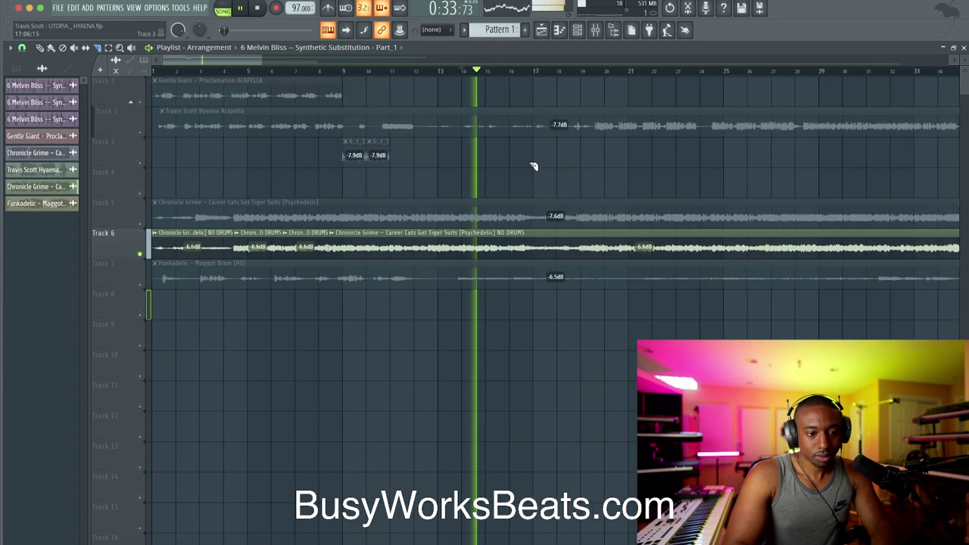
key(space)
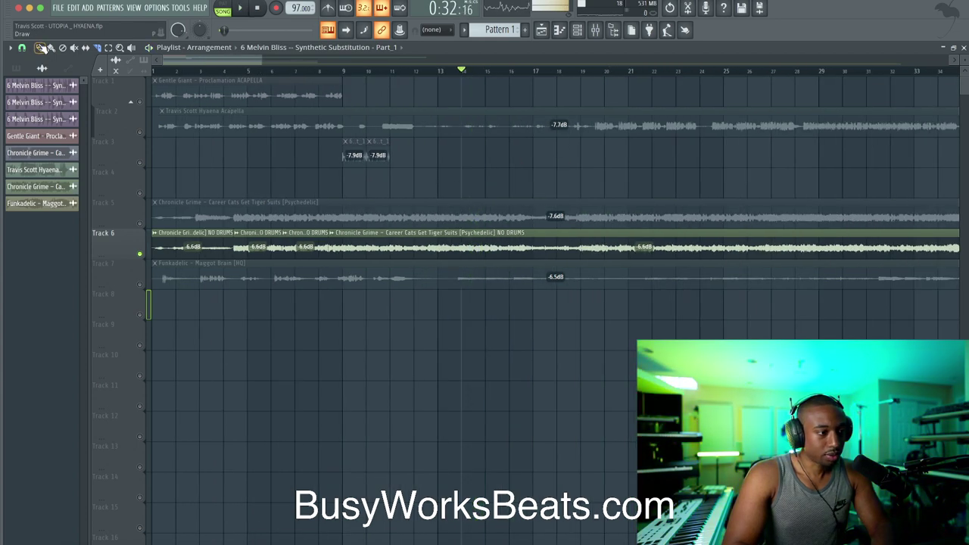
Delete the NO DRUMS pieces before and after the two middle slices, and align the kept slices to bars 4 and 6.
scroll(259, 188, up, 2)
right_click(527, 238)
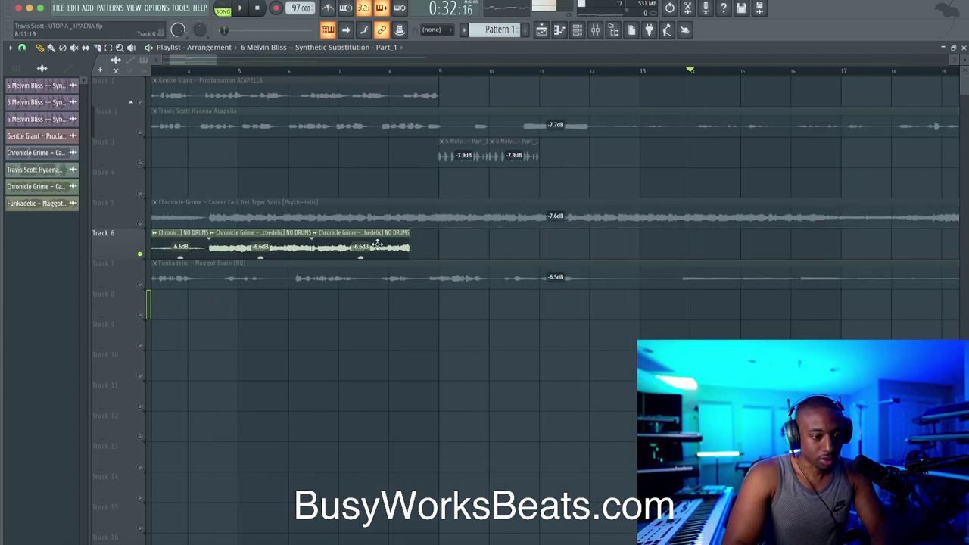
right_click(295, 216)
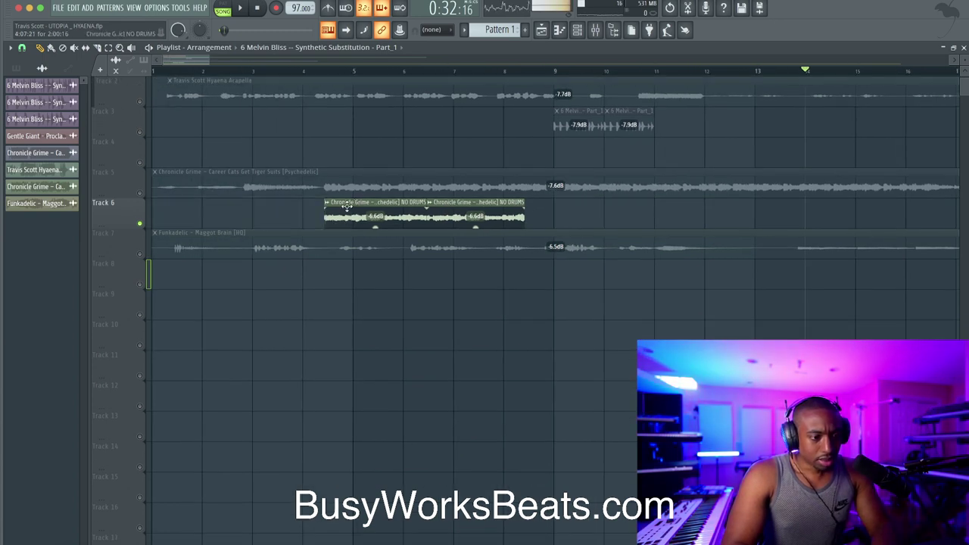
drag(346, 206, 531, 221)
key(ctrl+q)
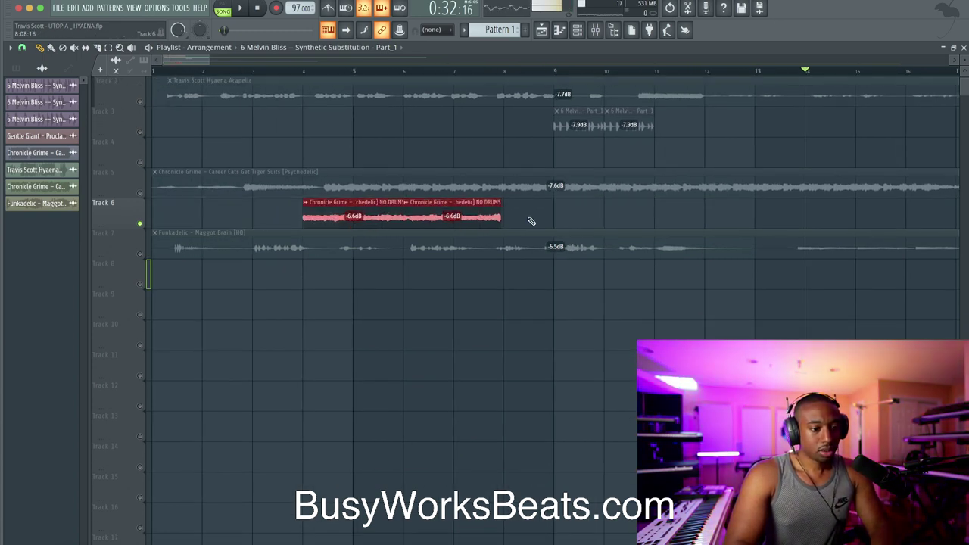
Make the first kept NO DRUMS slice unique as a sample and save it under the suggested name.
click(325, 203)
click(428, 202)
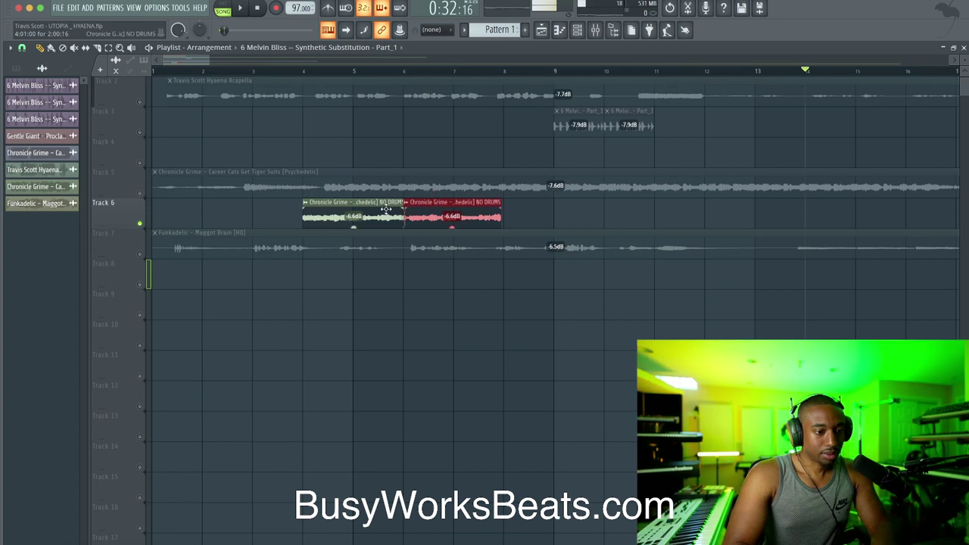
click(308, 203)
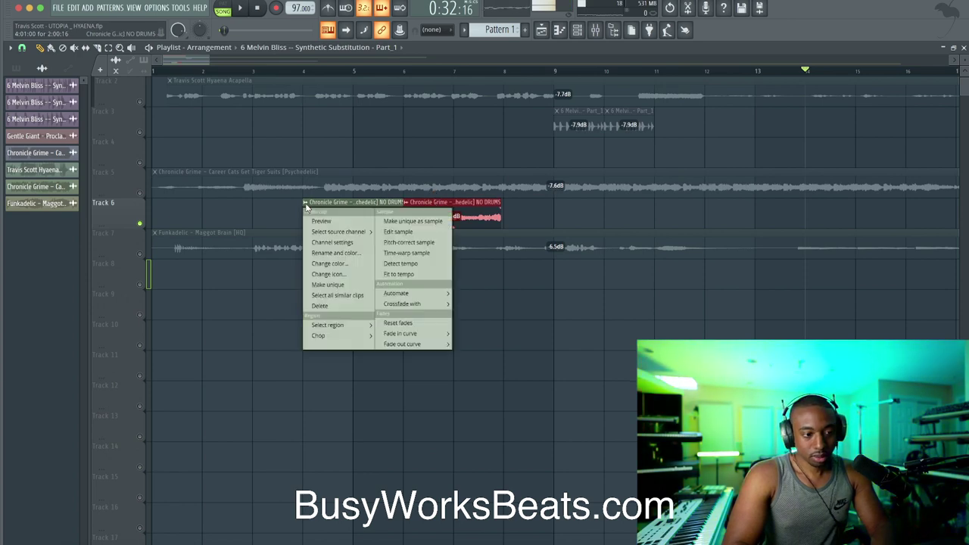
click(401, 222)
click(722, 304)
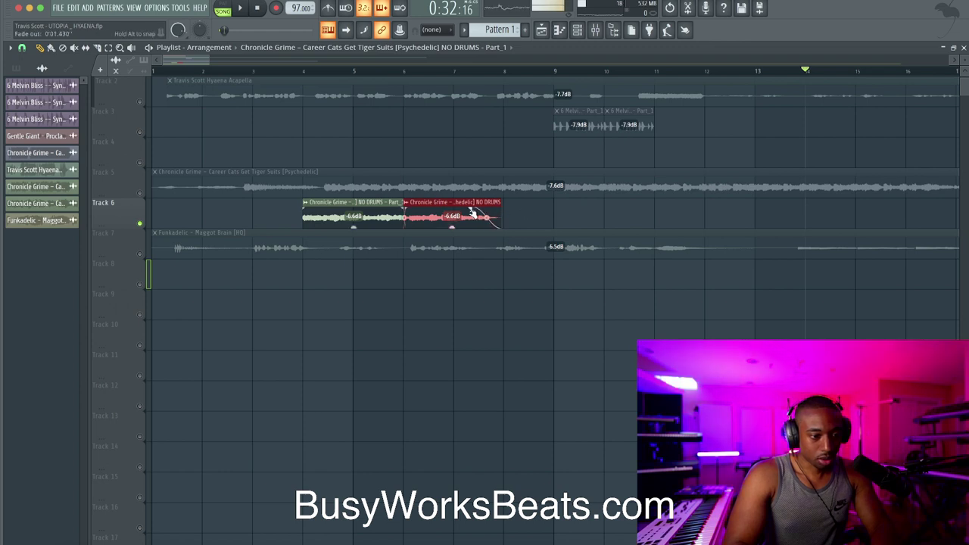
Undo the accidental fade-out, move the second NO DRUMS slice to bar 7 and save it as its own unique sample in Downloads.
key(ctrl+z)
drag(458, 203, 494, 203)
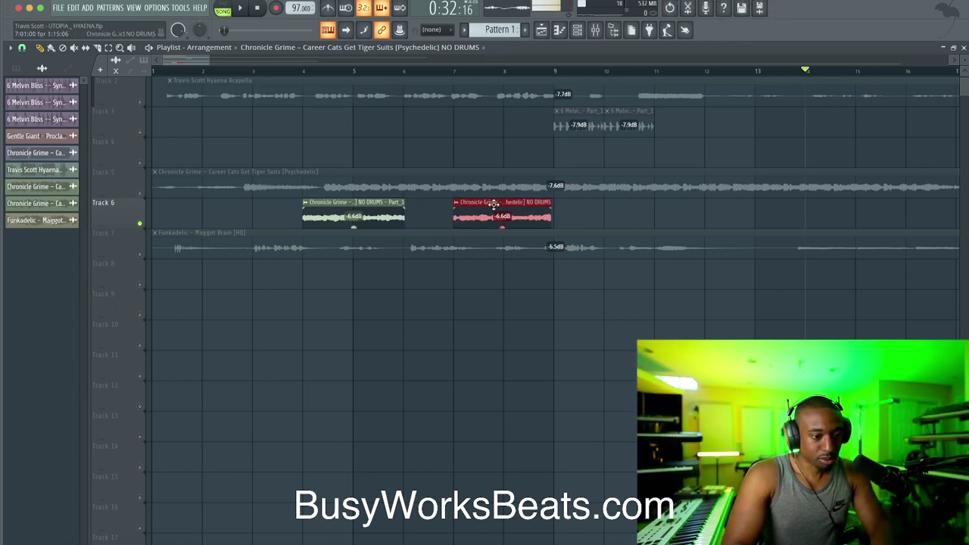
click(571, 219)
click(452, 203)
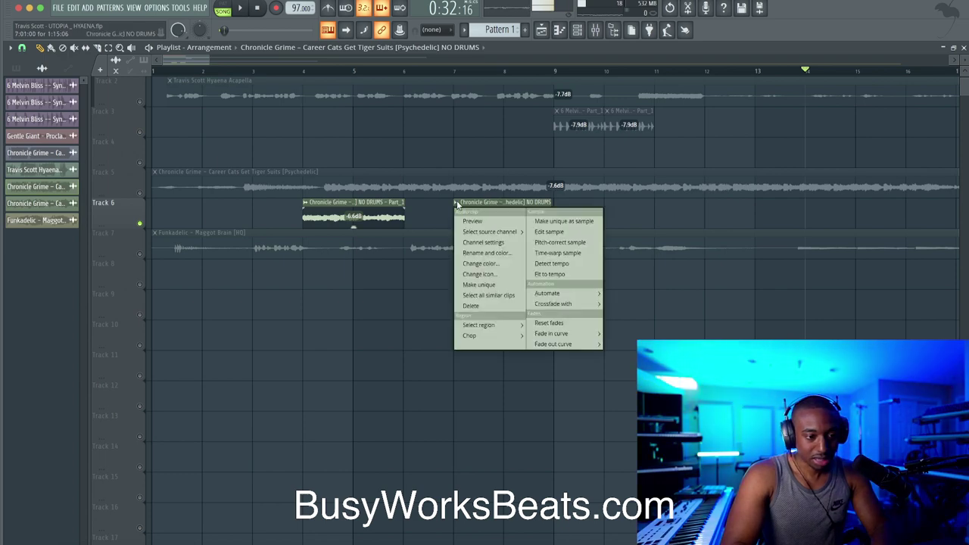
click(563, 219)
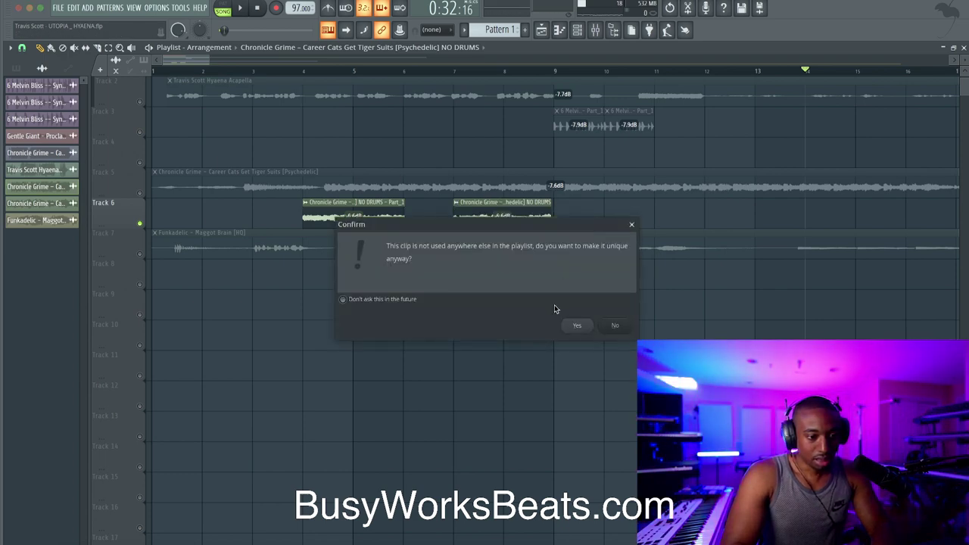
key(Return)
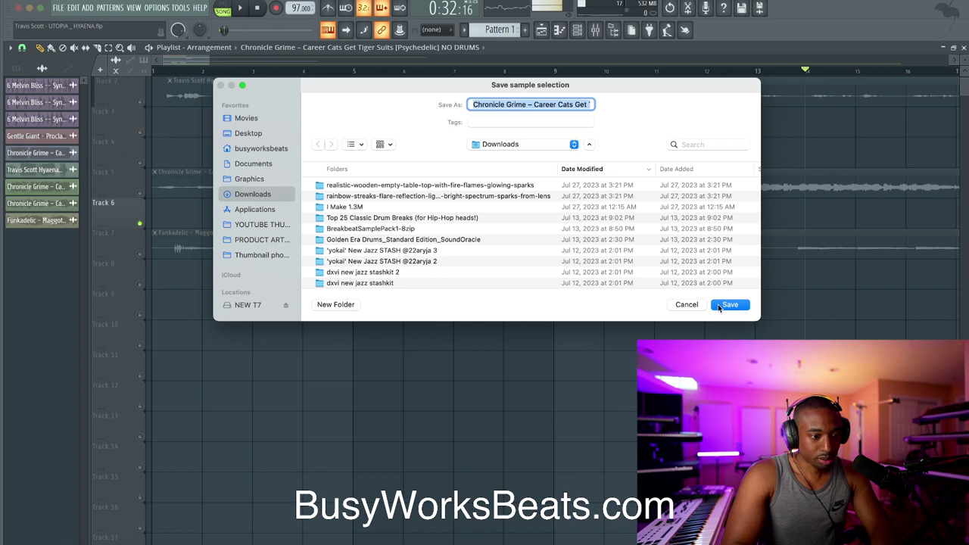
click(728, 304)
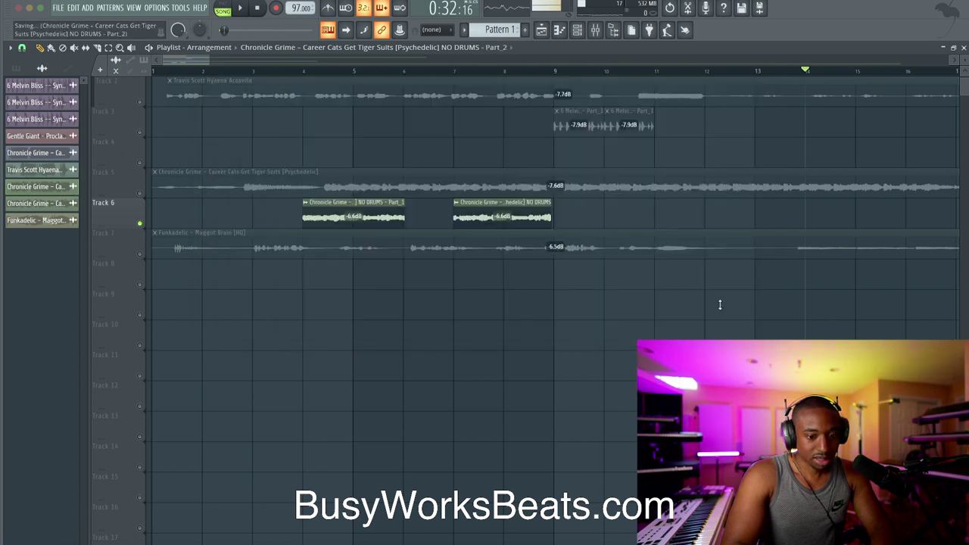
Set the NO DRUMS Part_1 sample's time-stretching mode to Stretch and fit its length to exactly two bars.
click(364, 213)
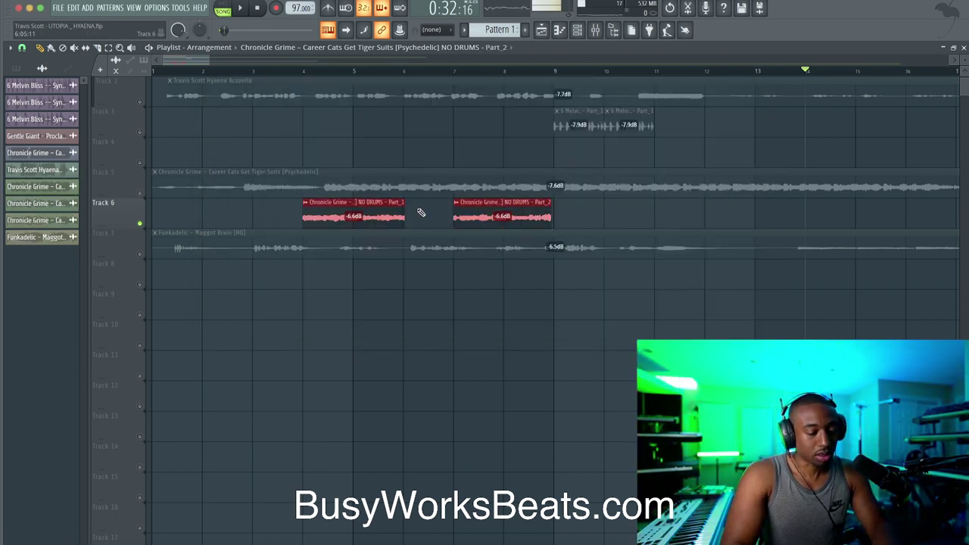
double_click(345, 206)
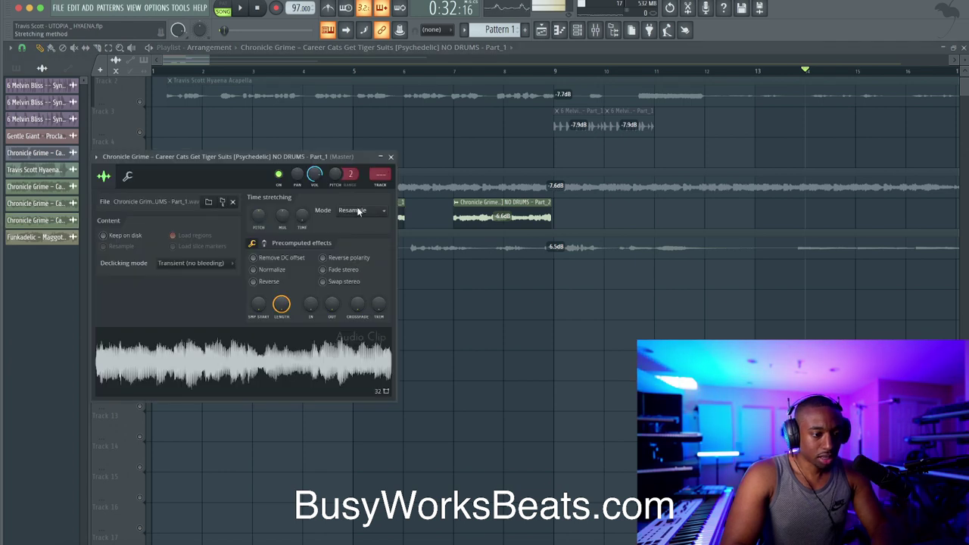
click(359, 212)
click(350, 236)
drag(304, 156, 299, 282)
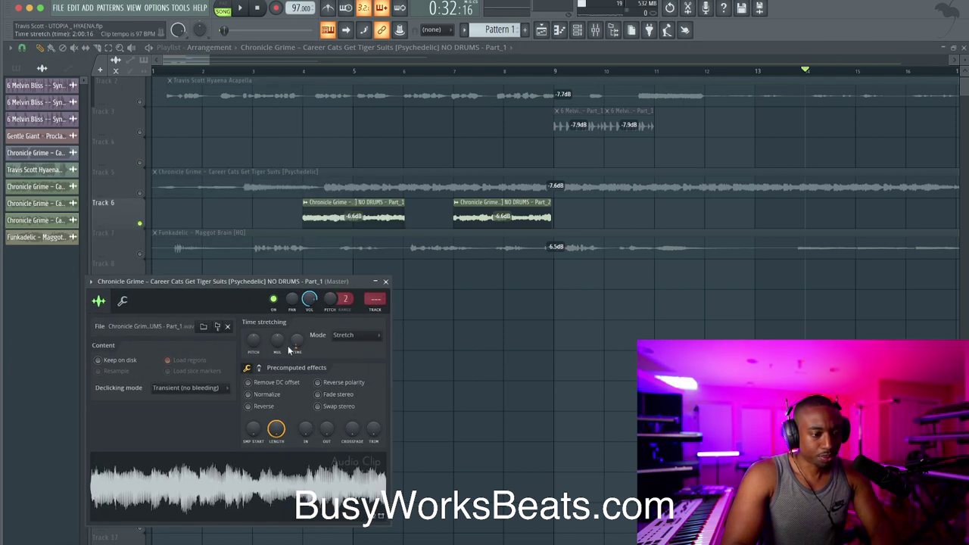
click(386, 281)
Place the Part_2 clip at bar 6, directly after Part_1, and time-stretch it in Stretch mode to exactly two bars.
drag(478, 206, 453, 207)
double_click(466, 208)
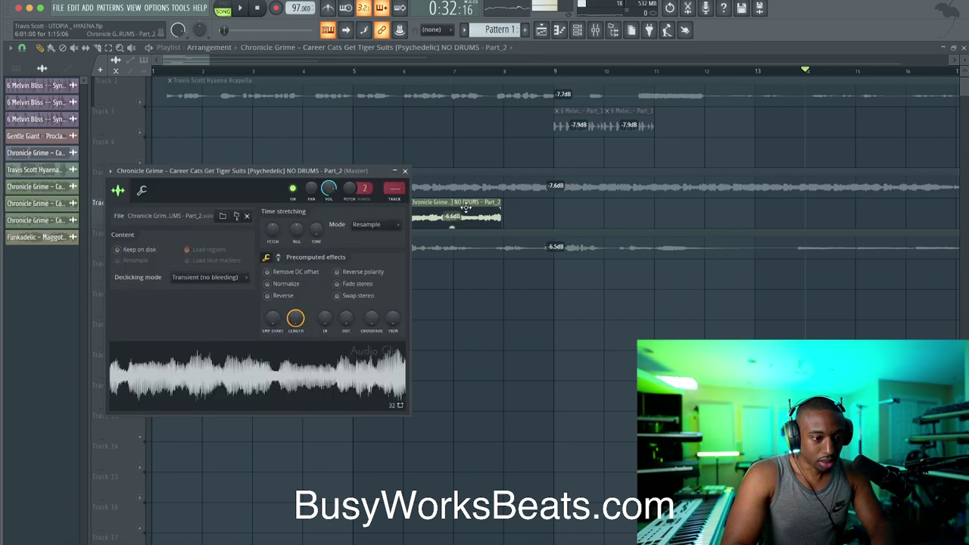
click(366, 224)
click(365, 234)
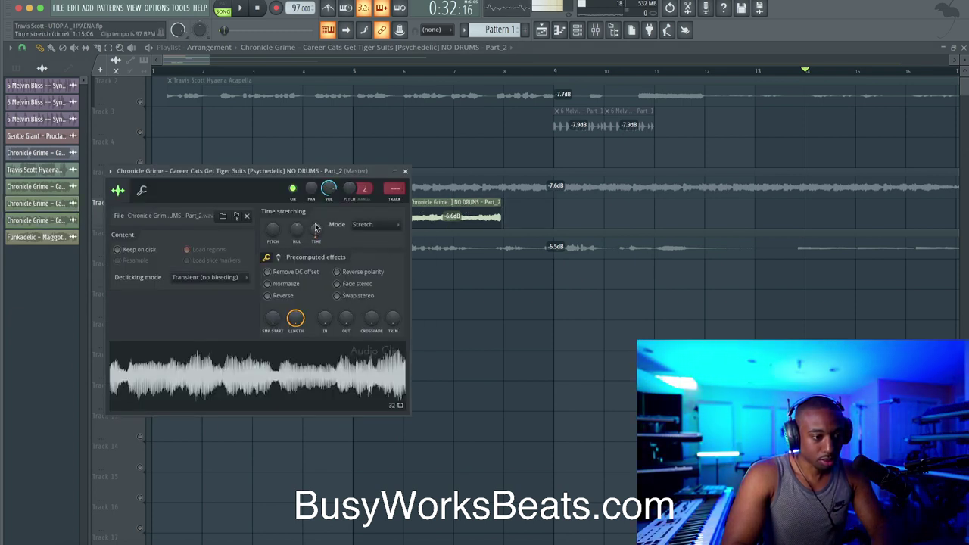
click(405, 171)
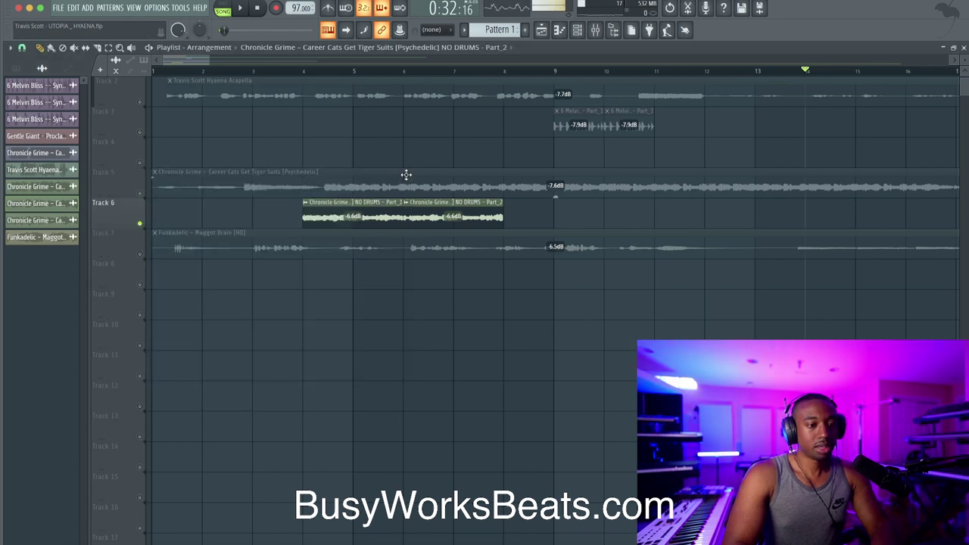
Move both NO DRUMS part clips from Track 6 to Track 4, starting at bar 9 under the drum break.
scroll(404, 190, down, 2)
scroll(409, 204, up, 1)
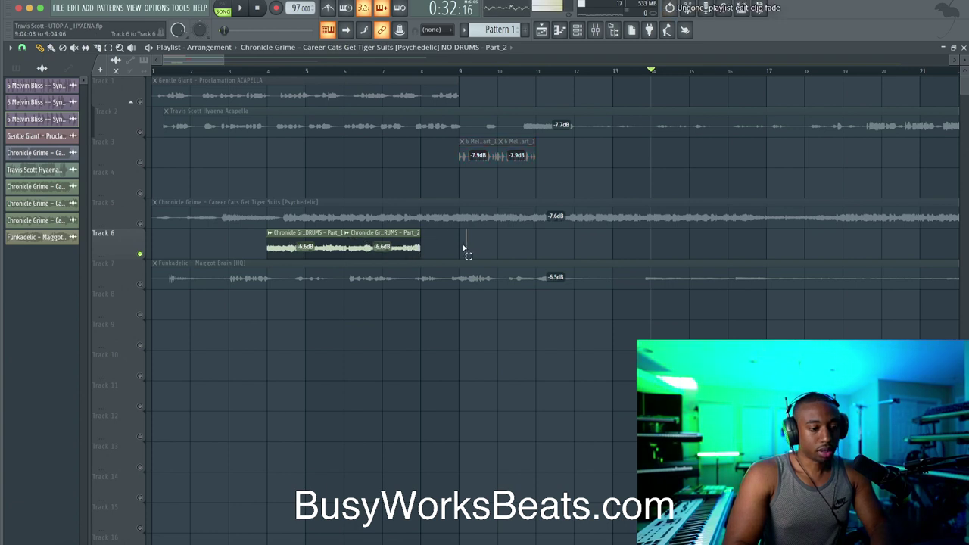
drag(464, 249, 466, 176)
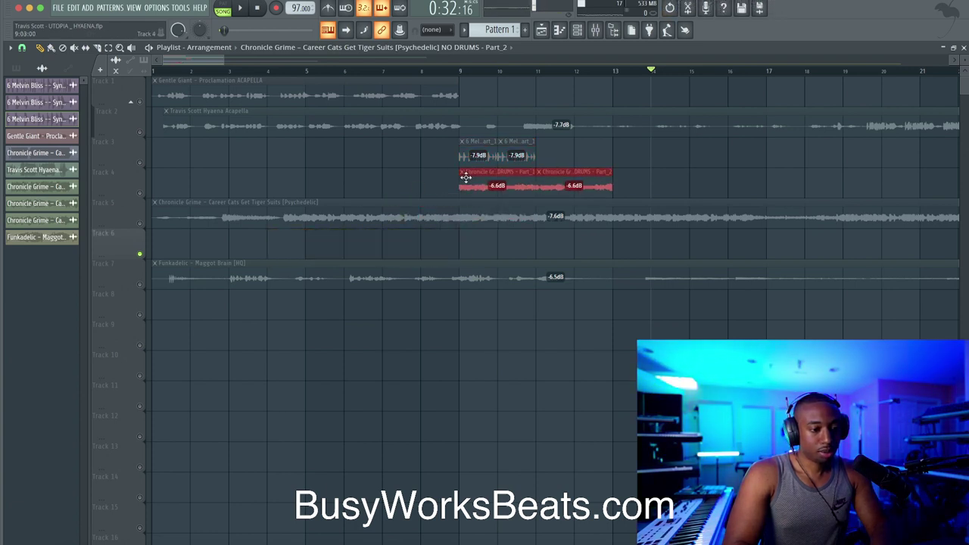
Unmute Tracks 4, 3 and 1 and play the arrangement from the beginning.
click(139, 193)
click(139, 162)
click(140, 102)
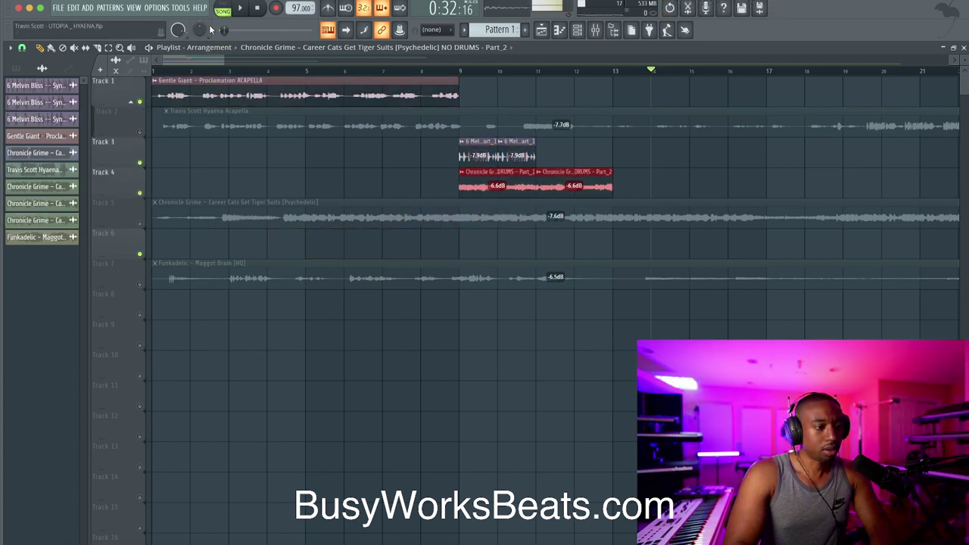
click(258, 8)
key(space)
scroll(351, 146, down, 1)
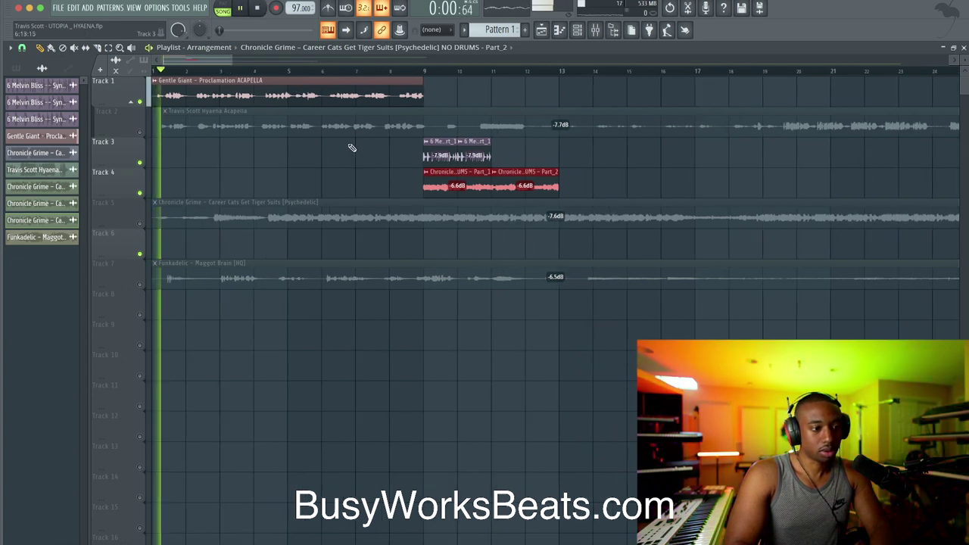
Duplicate the Track 3 drum clips up to bar 13, and repeat the Track 3 and Track 4 clips together up to bar 25.
click(450, 157)
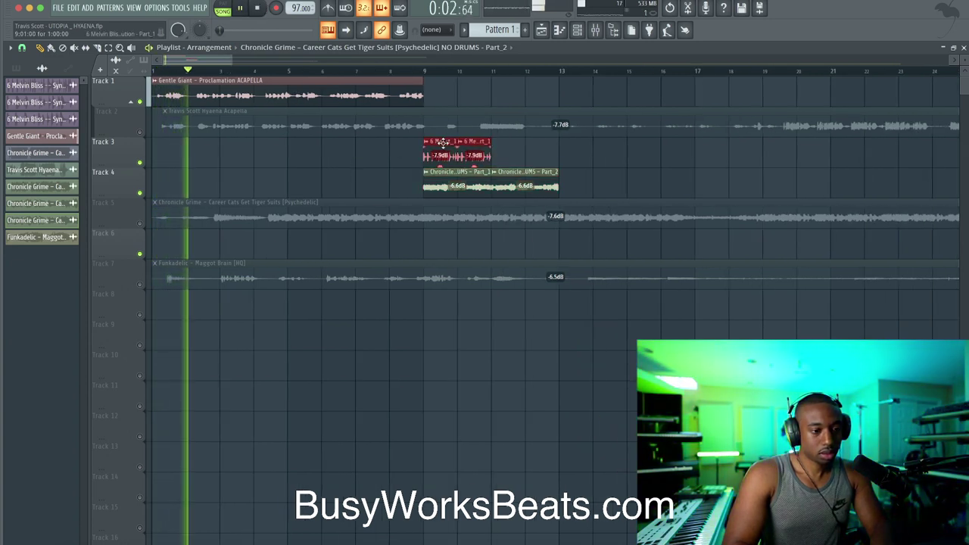
key(ctrl+b)
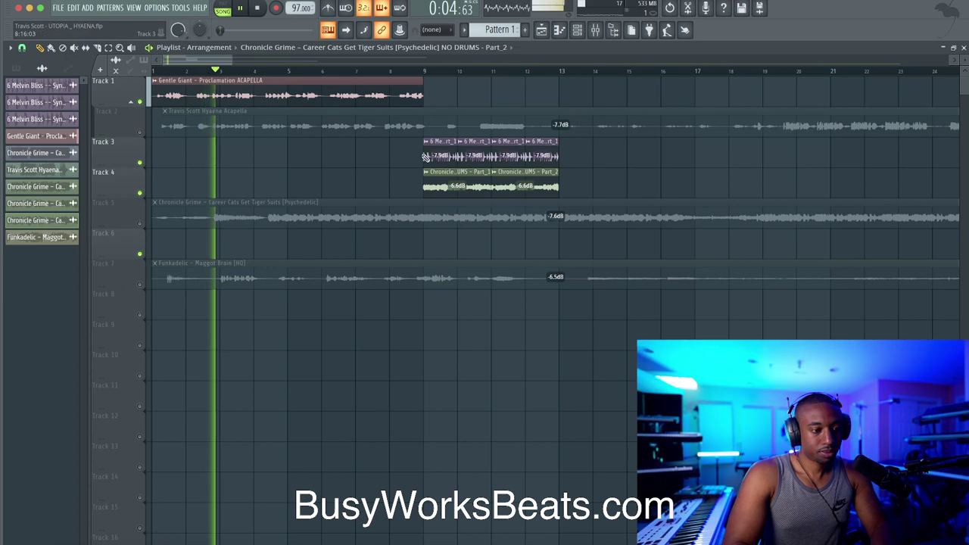
scroll(404, 188, down, 2)
drag(501, 202, 378, 182)
key(ctrl+b)
key(ctrl+b)
key(ctrl+b)
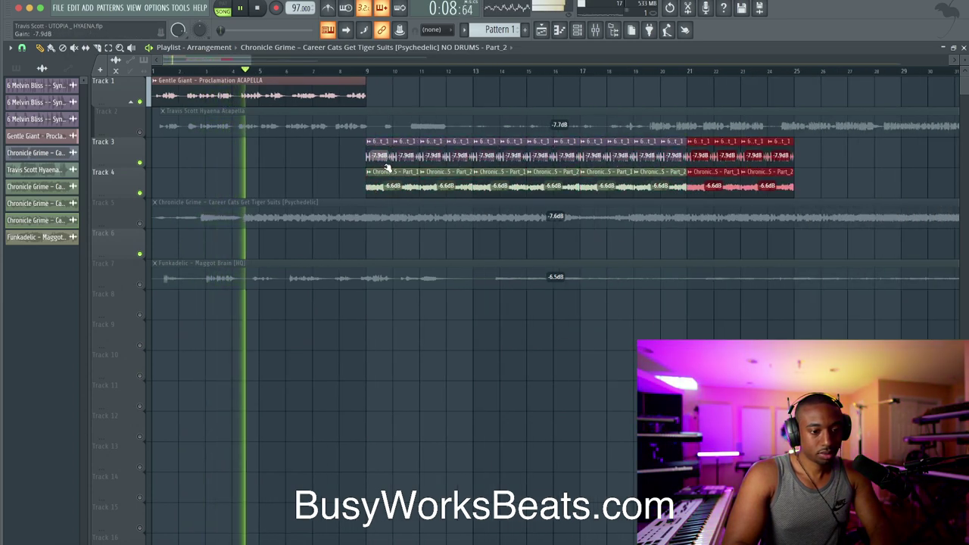
click(381, 253)
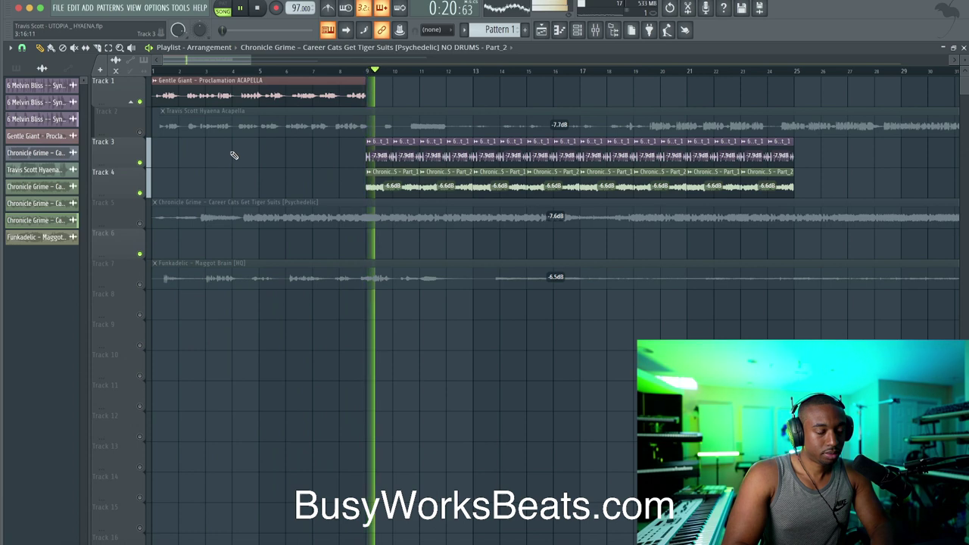
Stop playback and slip the Gentle Giant acapella audio inside its Track 1 clip slightly earlier, keeping the clip's boundaries in place.
key(space)
ctrl+scroll(227, 155, up, 3)
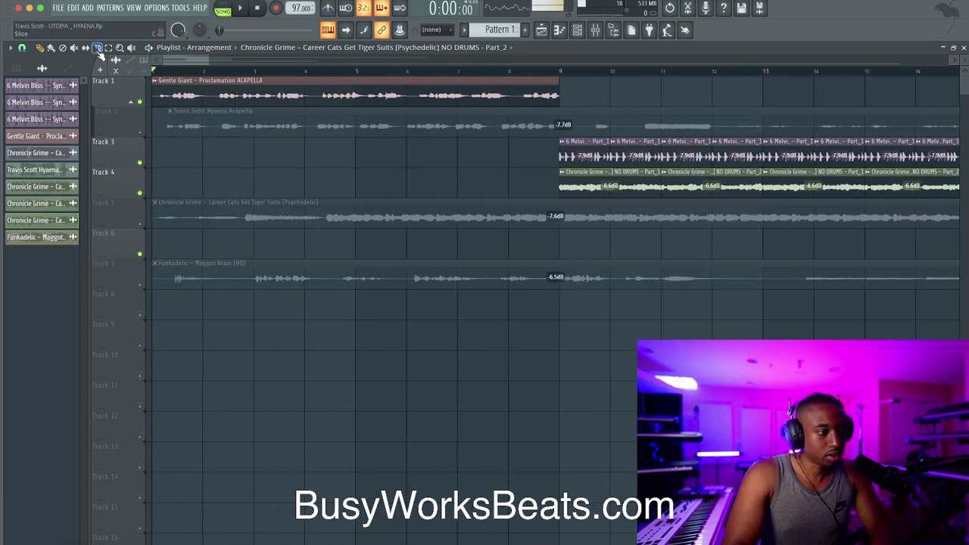
scroll(460, 97, up, 3)
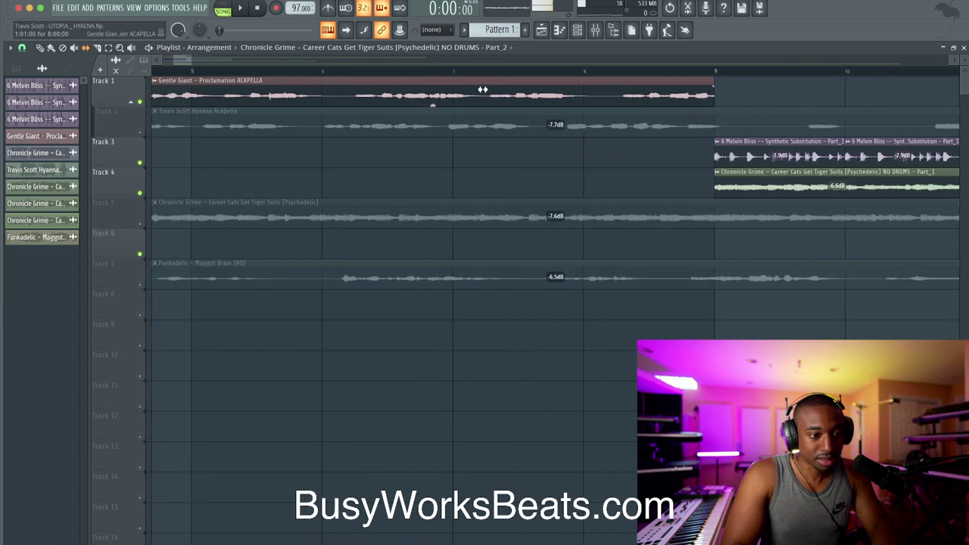
drag(578, 91, 561, 92)
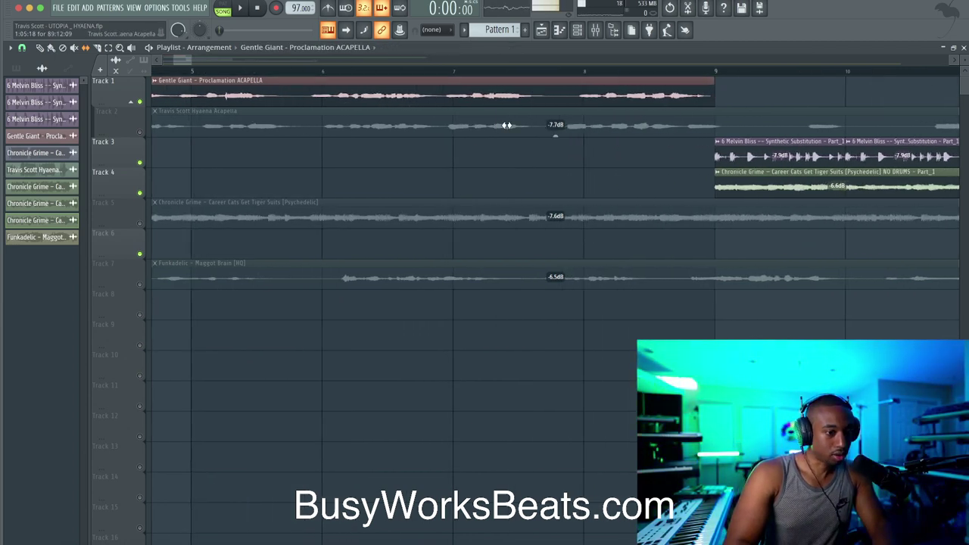
Play the arrangement from bar 8 to check the transition from the Gentle Giant intro into the drum break.
scroll(507, 125, up, 3)
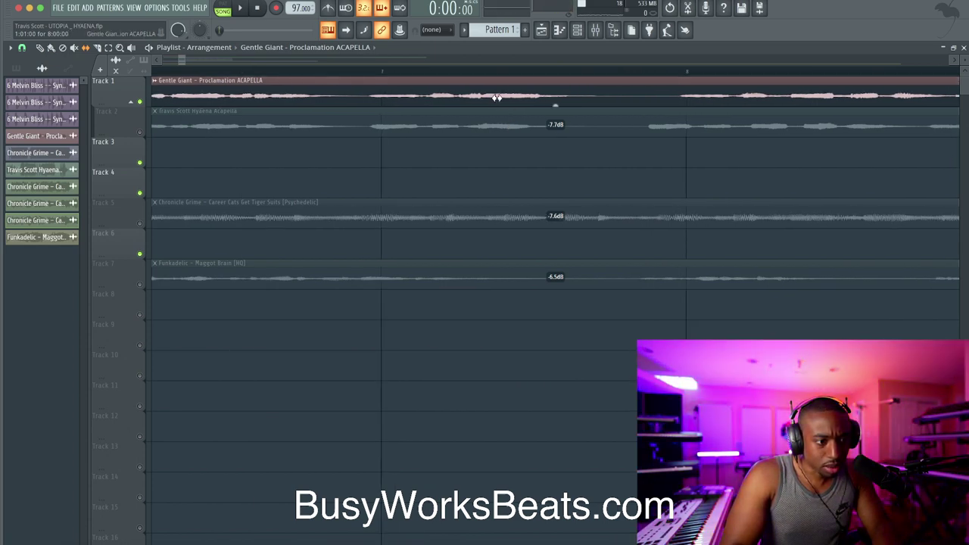
scroll(496, 97, down, 4)
scroll(587, 80, down, 3)
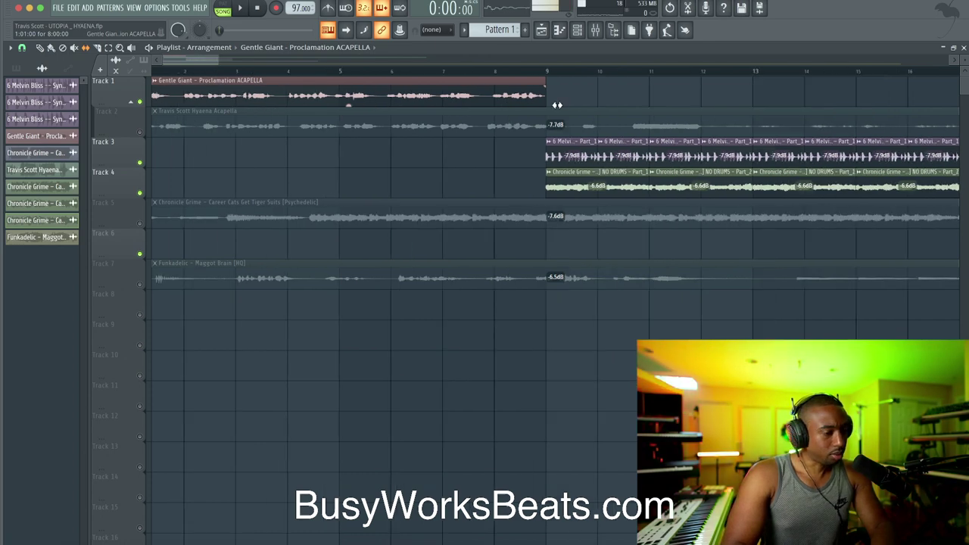
click(418, 71)
key(space)
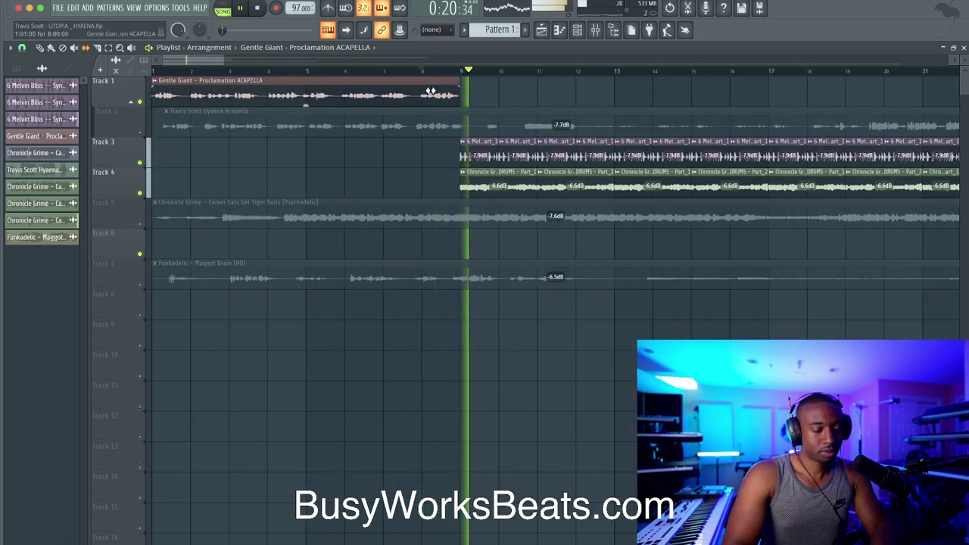
scroll(465, 110, down, 4)
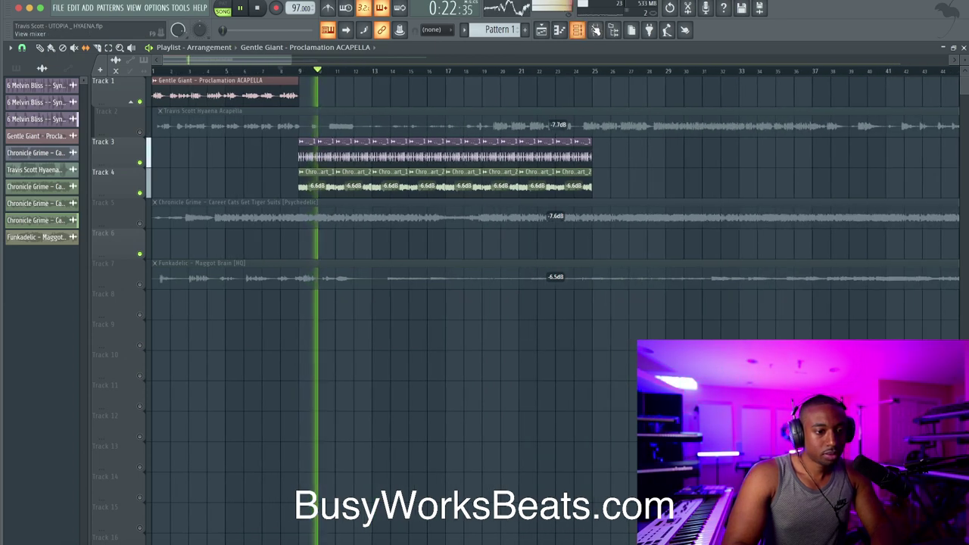
Stop playback and open FabFilter Saturn 2 on the Melvin Bliss drum break's mixer channel.
key(F9)
key(space)
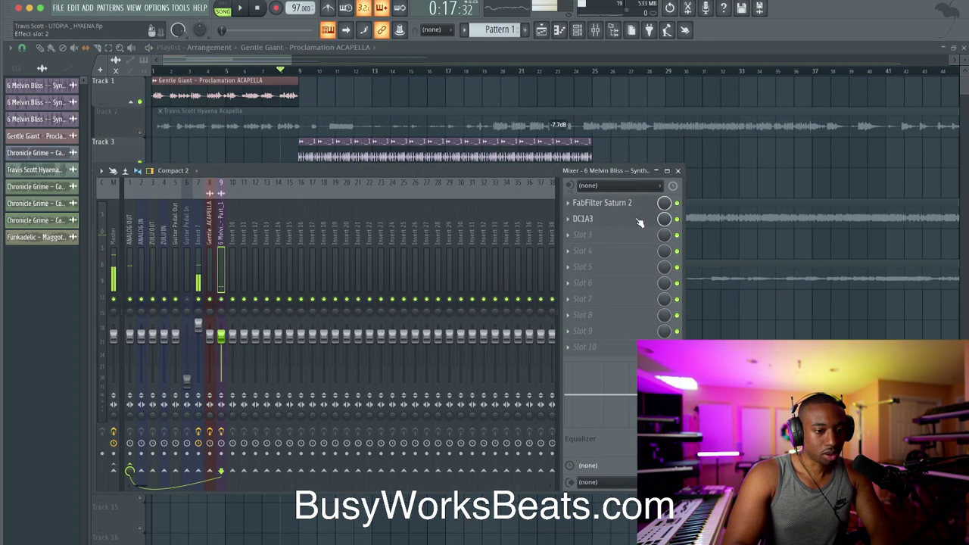
click(635, 204)
Try the American Tweed Amp style on the drum break in Saturn 2.
click(220, 237)
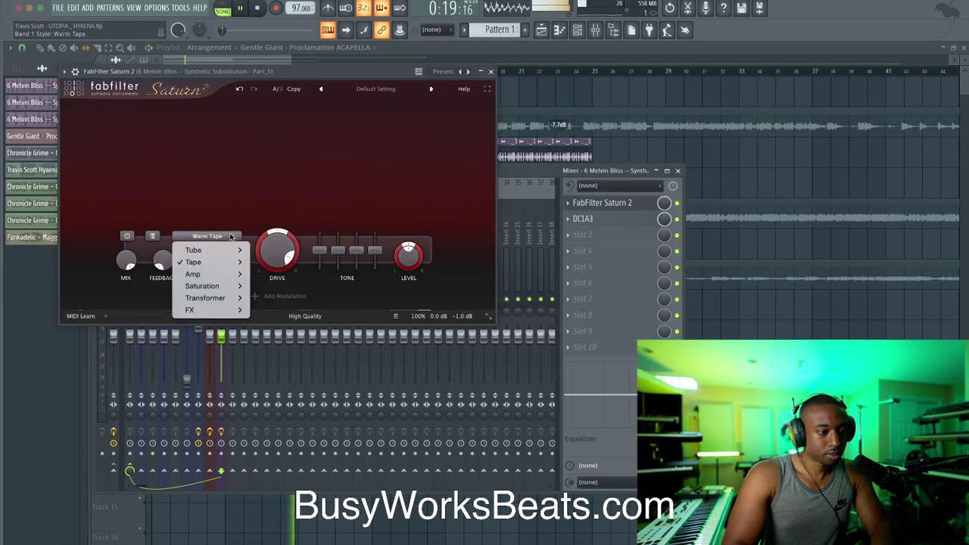
mouse_move(219, 275)
click(280, 273)
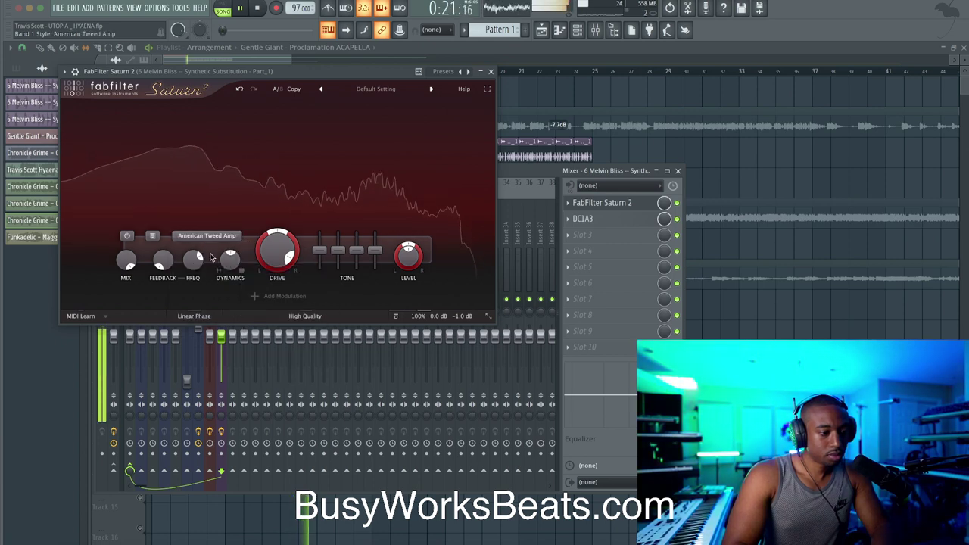
click(209, 237)
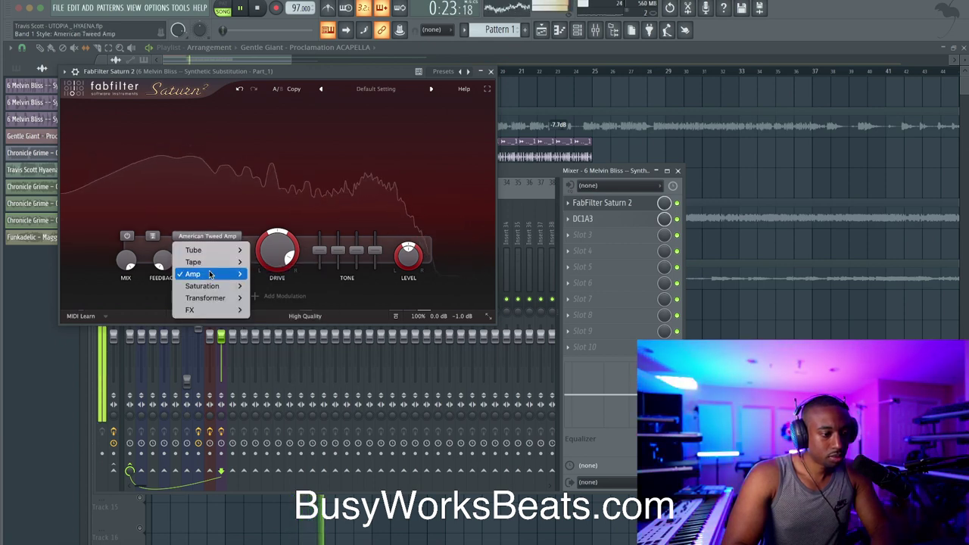
click(246, 210)
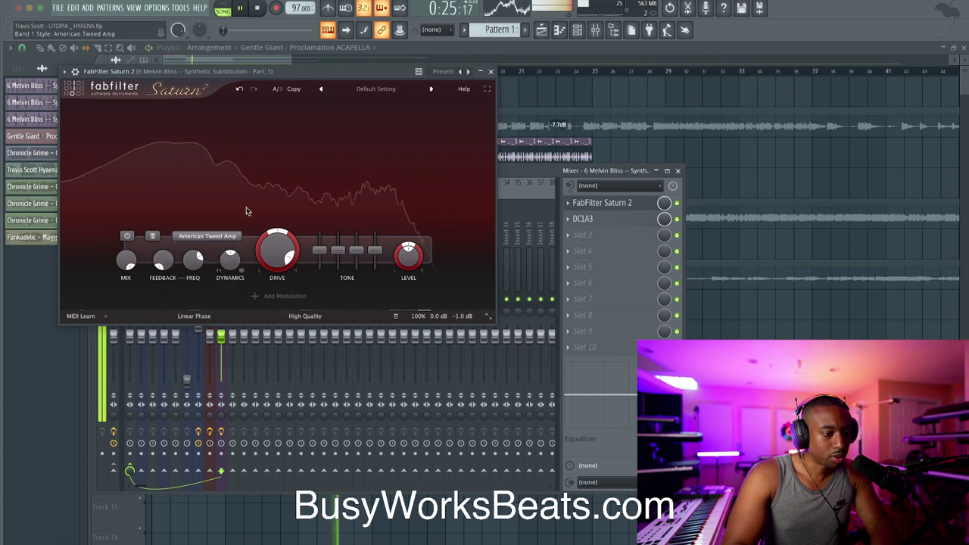
click(213, 237)
click(218, 226)
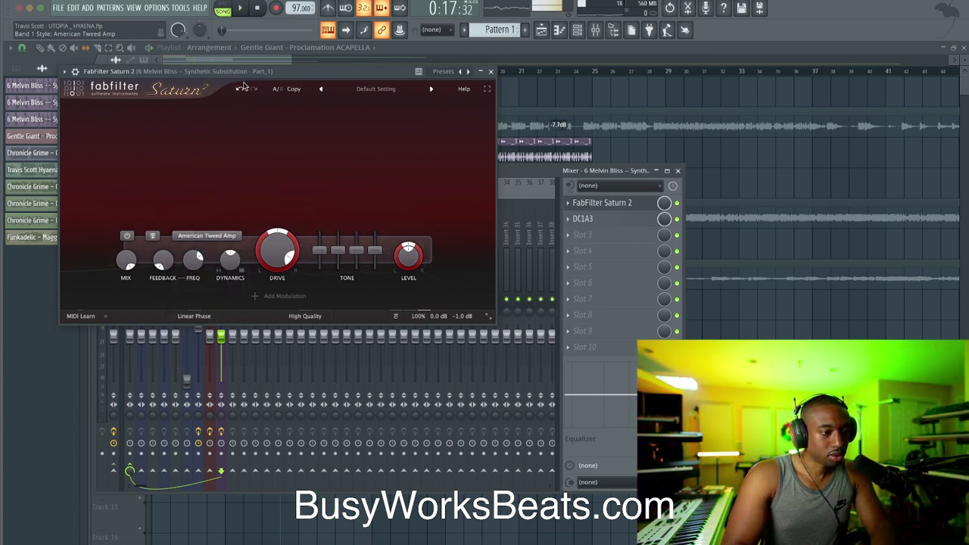
Audition the Gentle Saturation and Heavy Saturation styles on the drums during playback from bar 8, with Drive around 72%.
key(space)
click(218, 237)
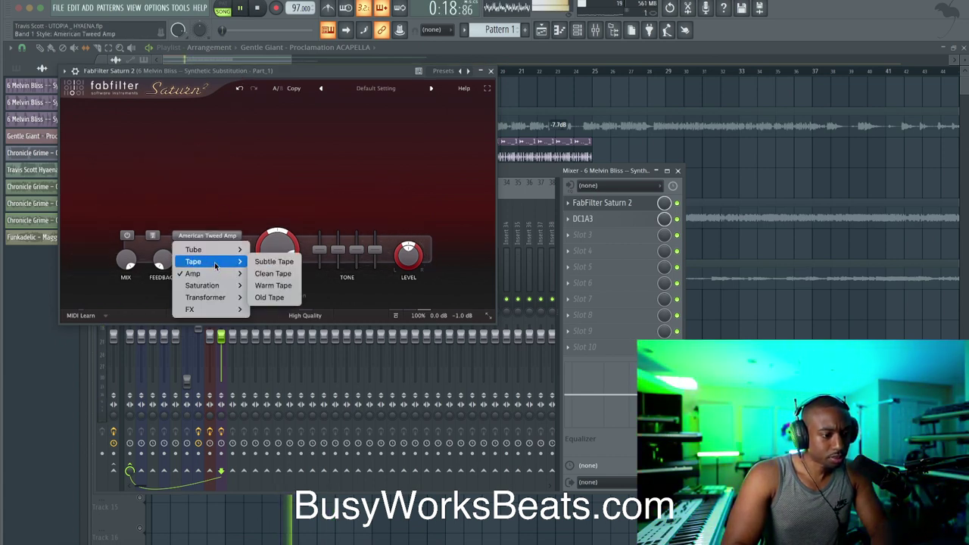
mouse_move(218, 286)
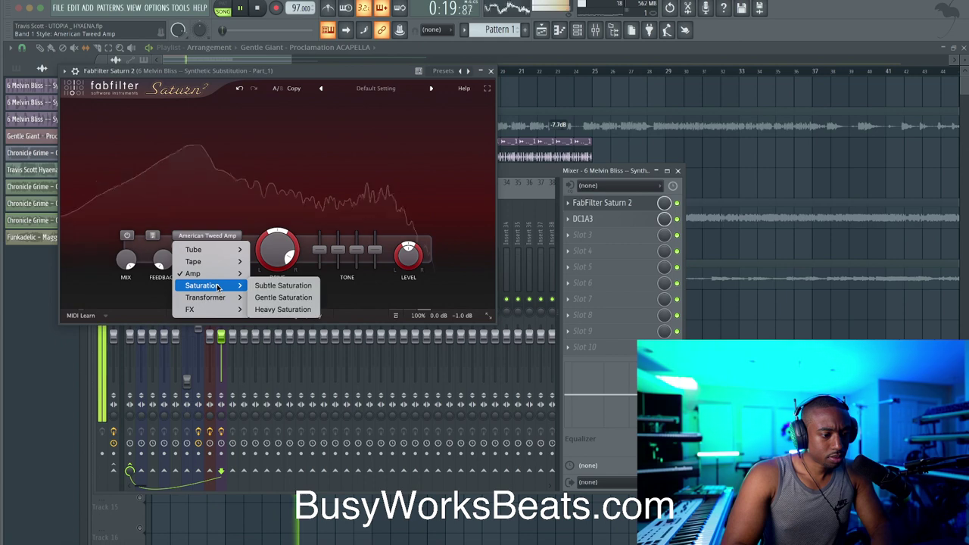
click(280, 298)
click(206, 236)
mouse_move(206, 284)
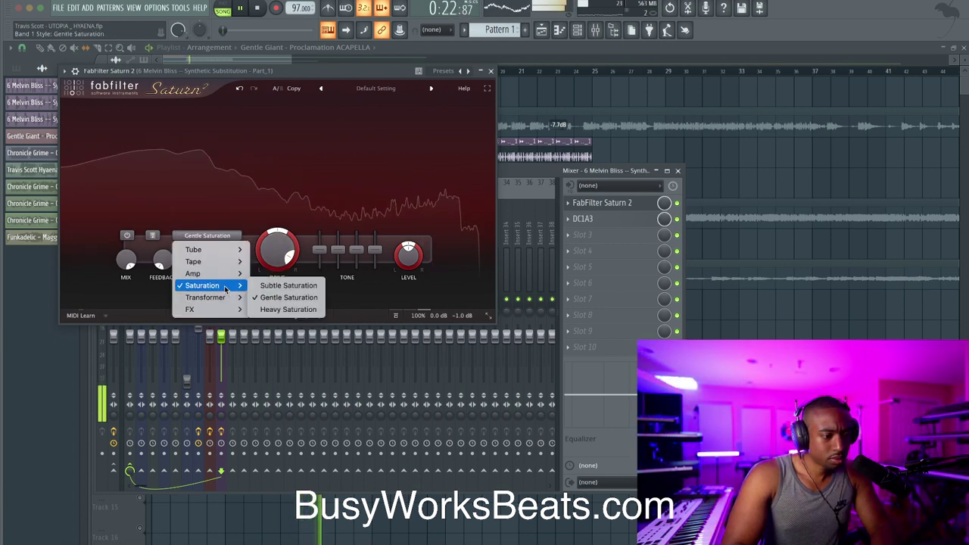
click(288, 310)
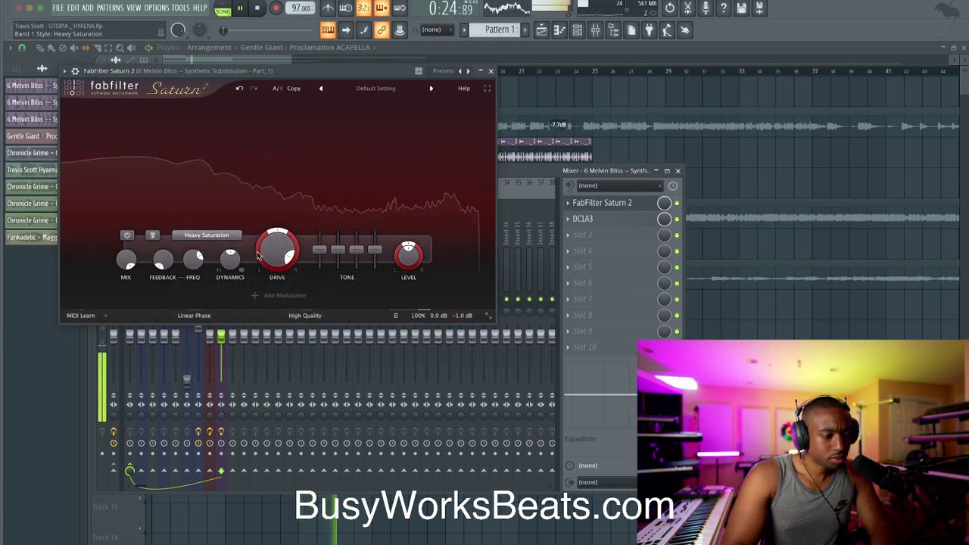
mouse_move(267, 260)
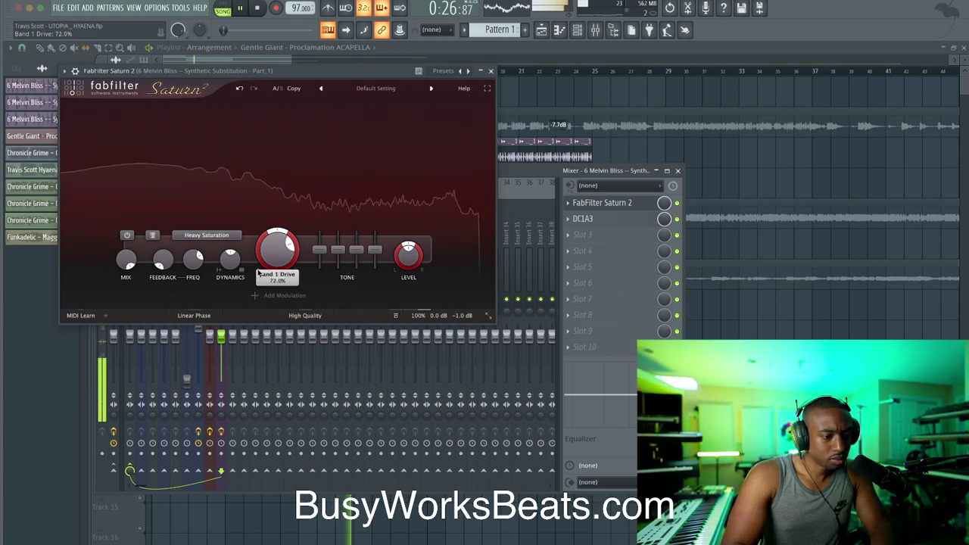
Audition the Smudge effect style on the drum break with the Drive lowered to 33.7%.
click(206, 235)
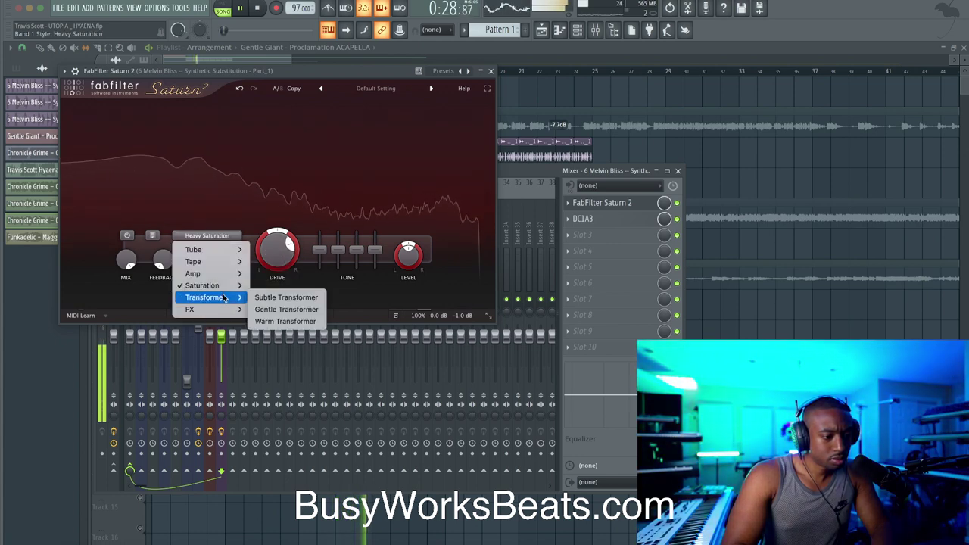
mouse_move(224, 312)
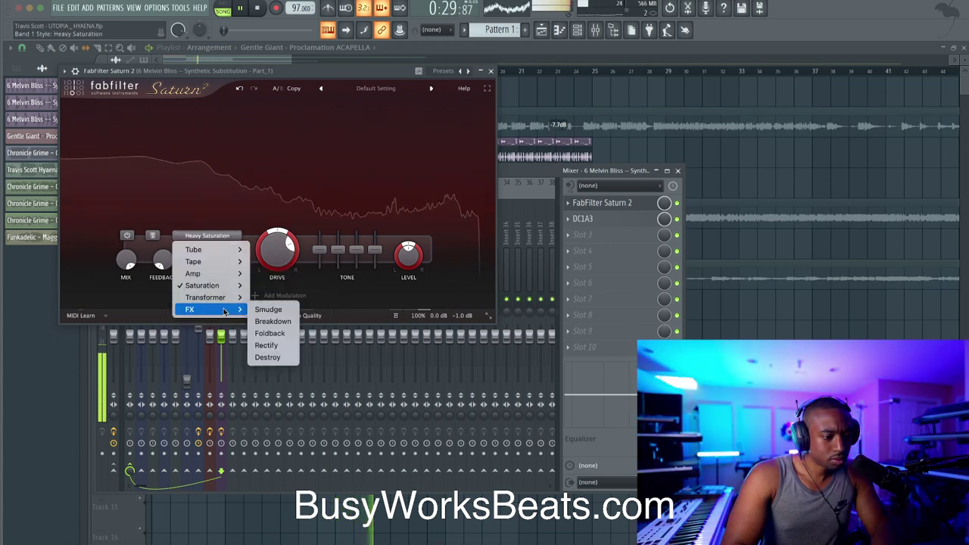
click(269, 309)
Compare the American Plexi Amp and British Rock Amp styles on the drums with a higher Drive, then close Saturn 2.
click(207, 235)
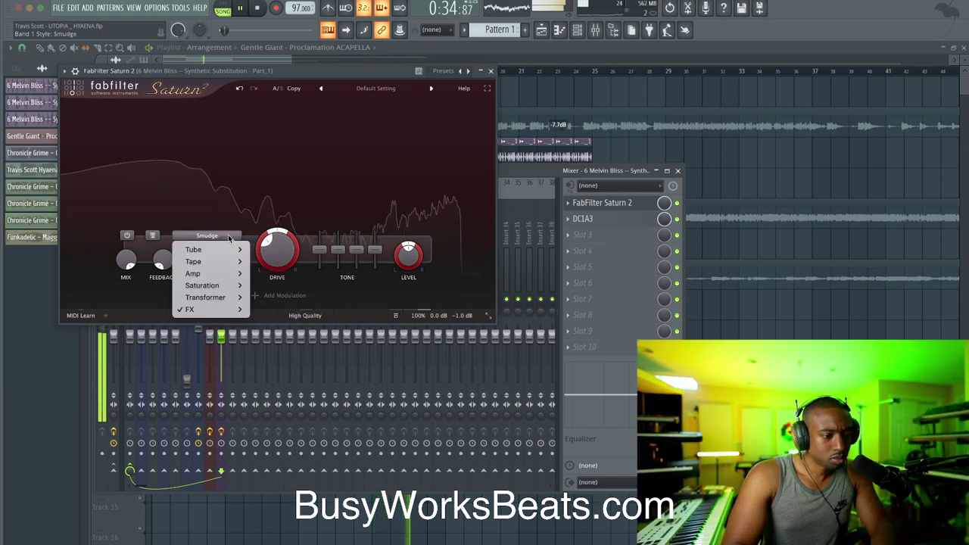
mouse_move(223, 274)
click(280, 285)
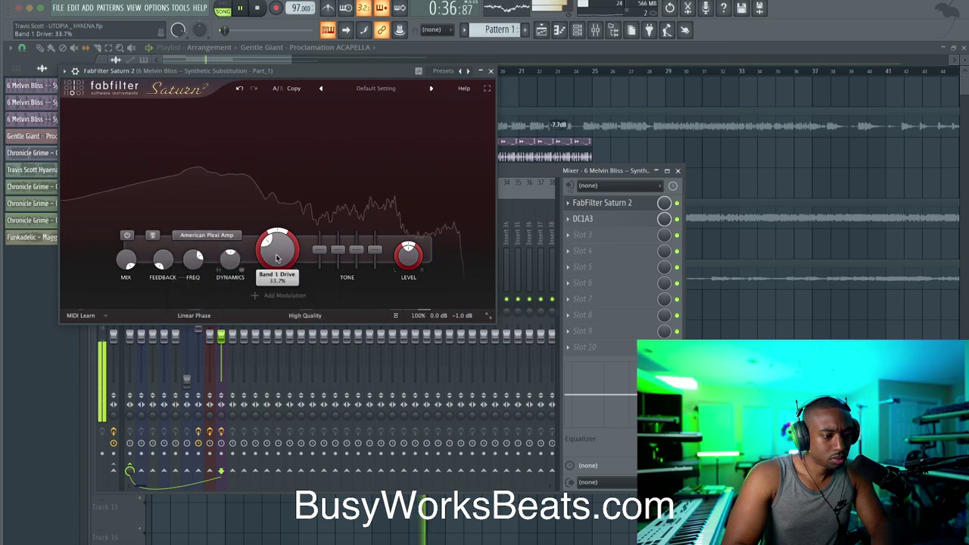
click(206, 235)
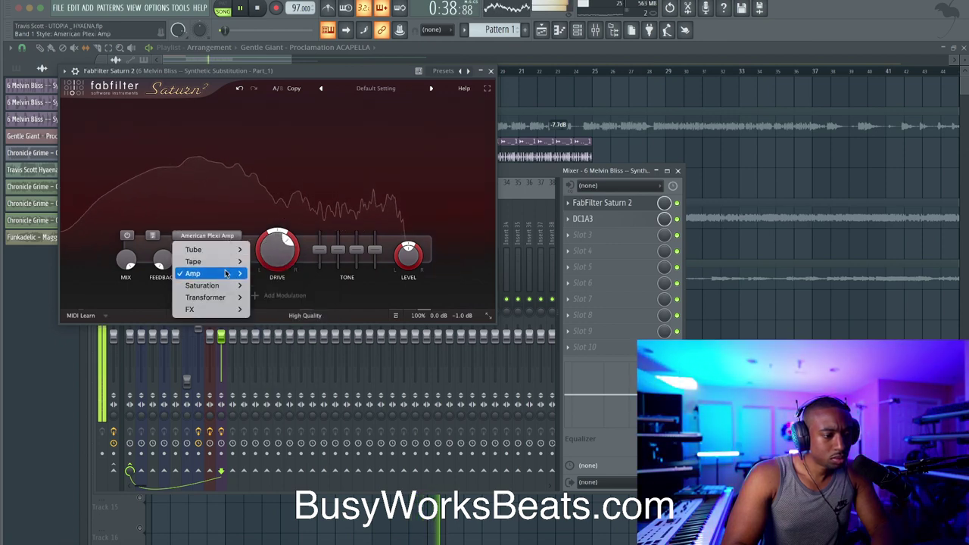
mouse_move(219, 274)
click(279, 298)
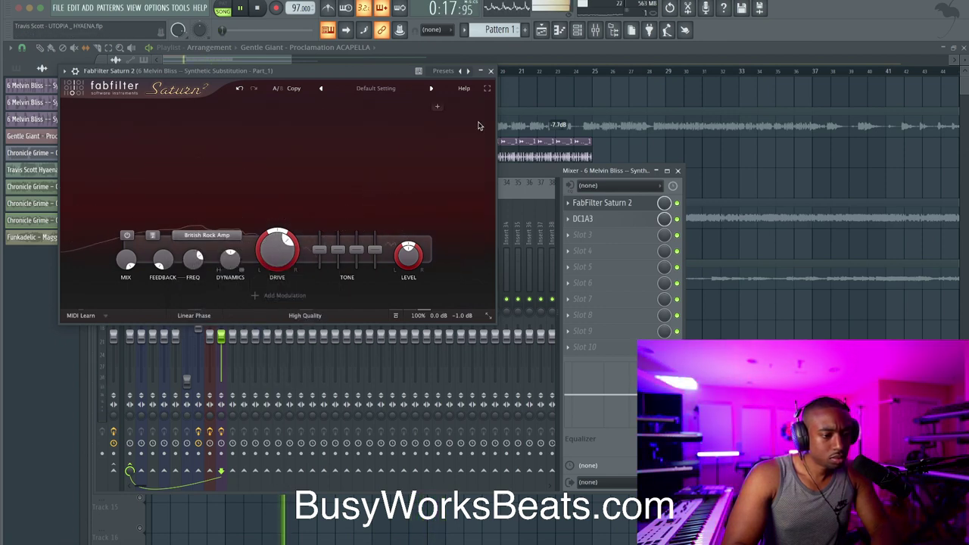
click(492, 72)
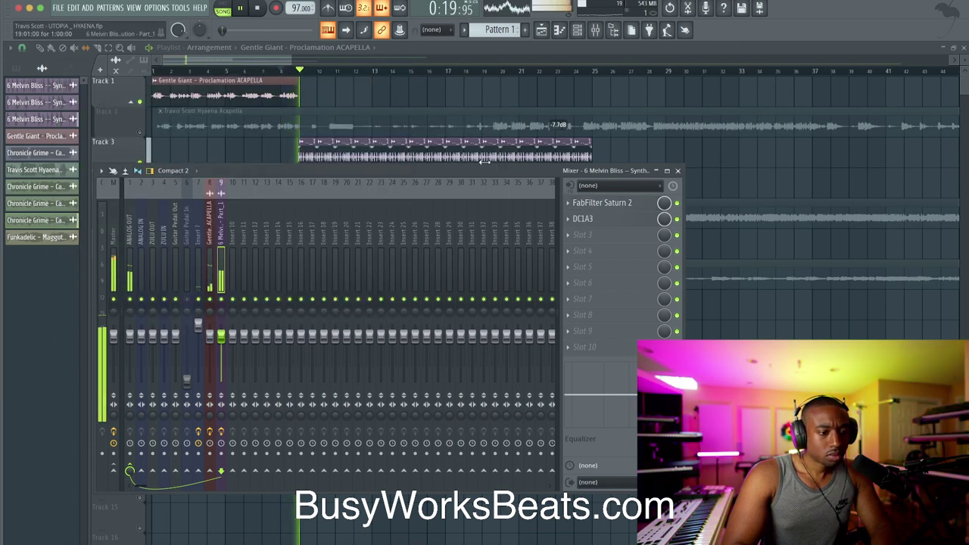
Reopen Saturn 2 and compare Gentle Saturation against Heavy Saturation, with Drive at 68.6% for the heavy style.
click(606, 204)
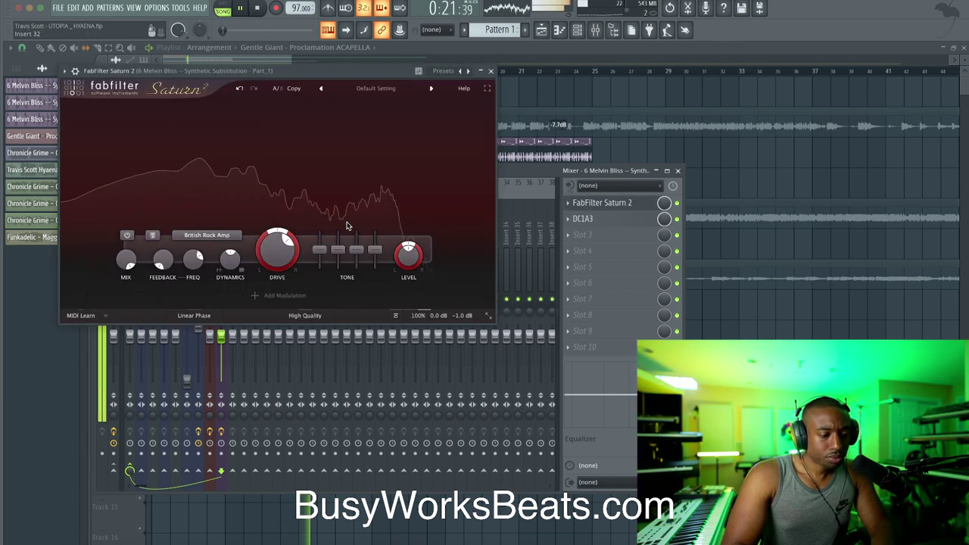
click(213, 237)
mouse_move(215, 286)
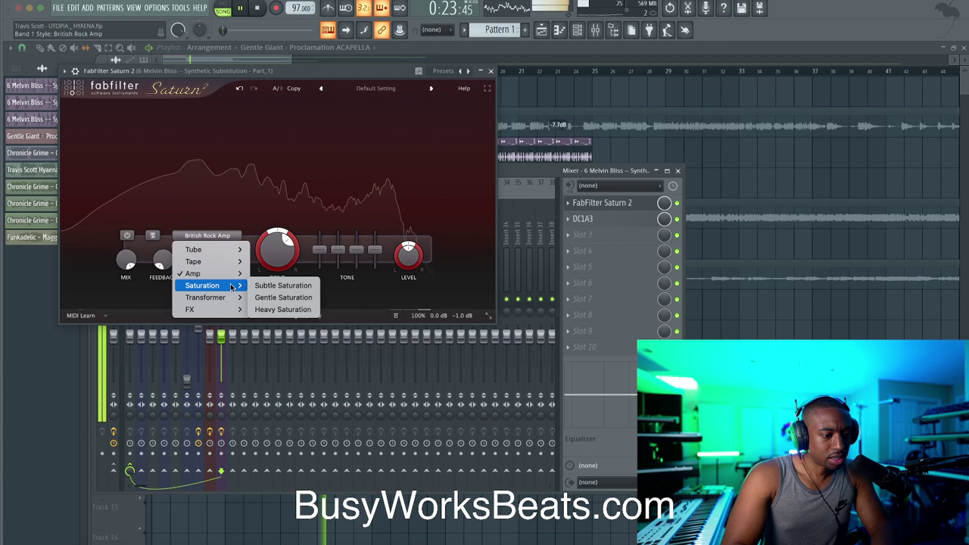
click(274, 298)
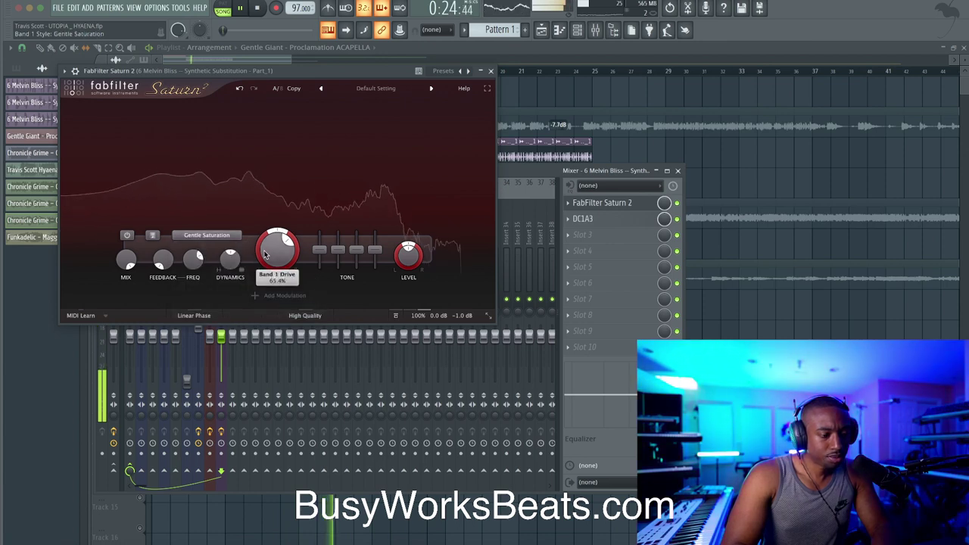
click(207, 235)
mouse_move(215, 286)
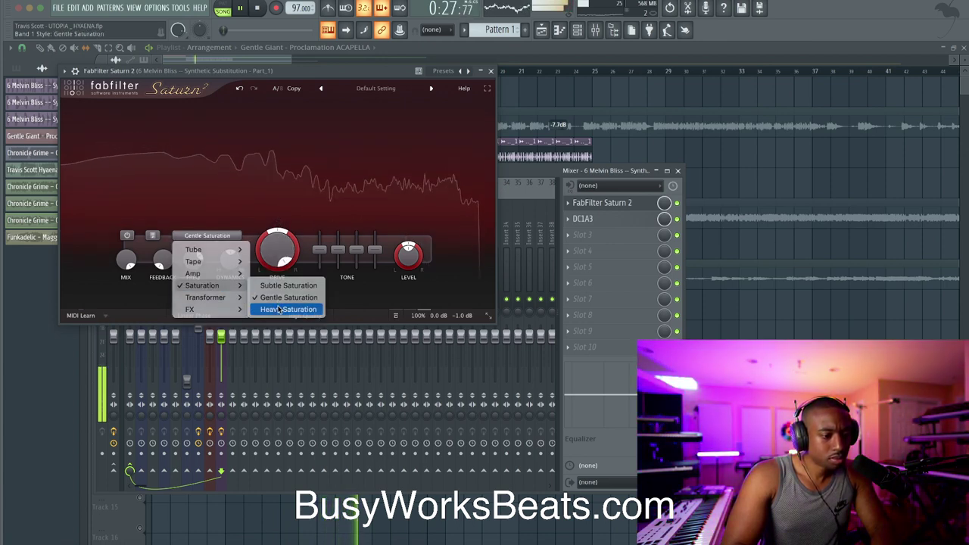
click(286, 308)
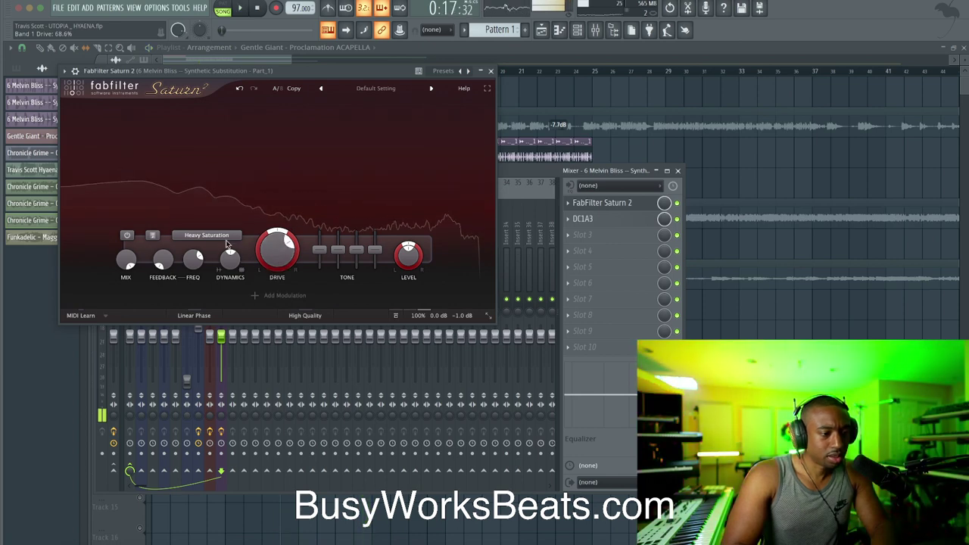
Set the drums' Saturn 2 style to Gentle Saturation with Drive at 100% and play from bar 8.
click(206, 235)
mouse_move(214, 286)
click(275, 297)
key(space)
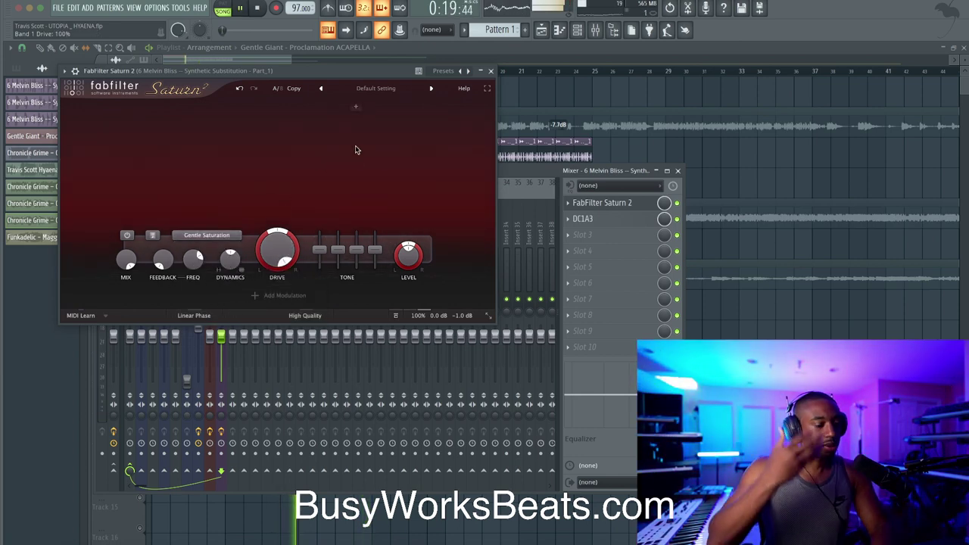
Close Saturn 2 and the mixer, and save the project.
click(491, 72)
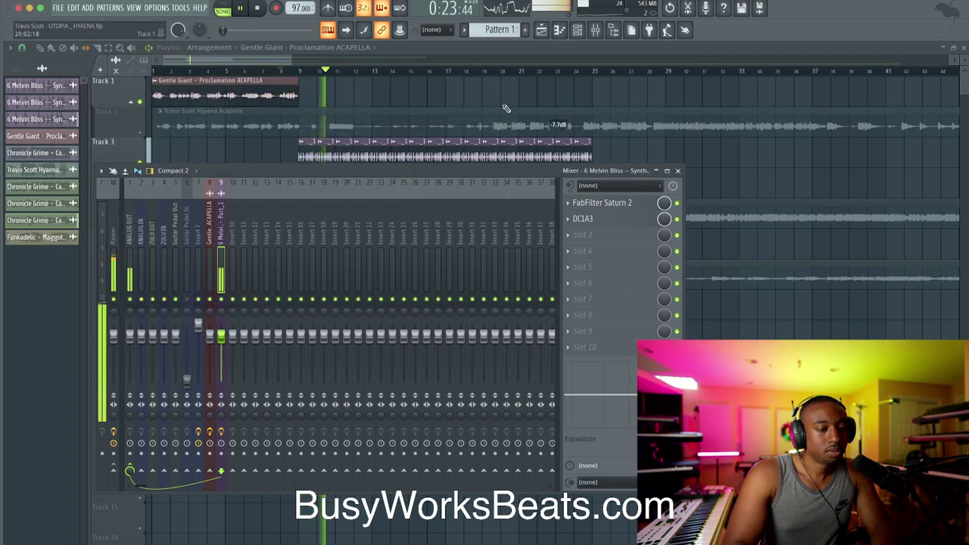
key(F9)
key(ctrl+s)
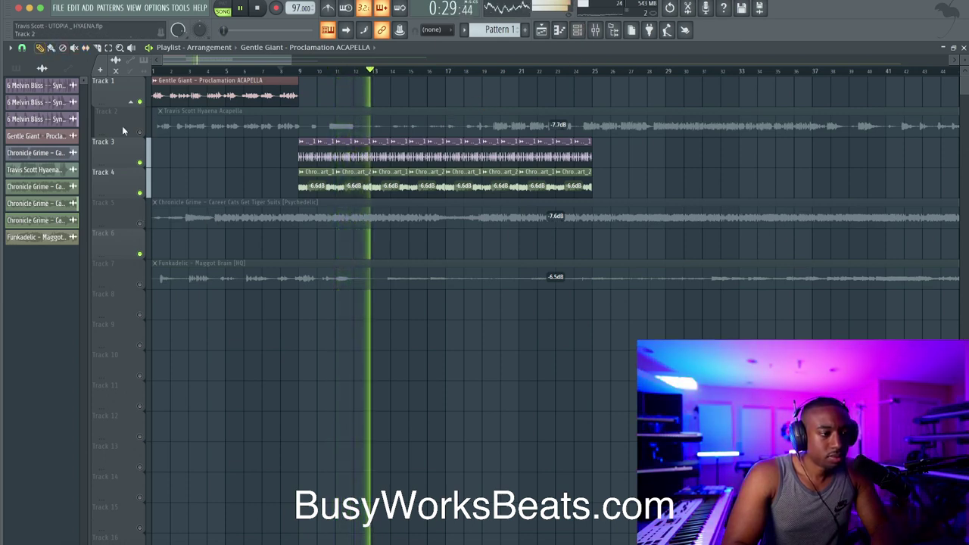
Unmute the Travis Scott Hyaena acapella on Track 2 and play it briefly with the beat from bar 8.
scroll(242, 159, down, 2)
key(space)
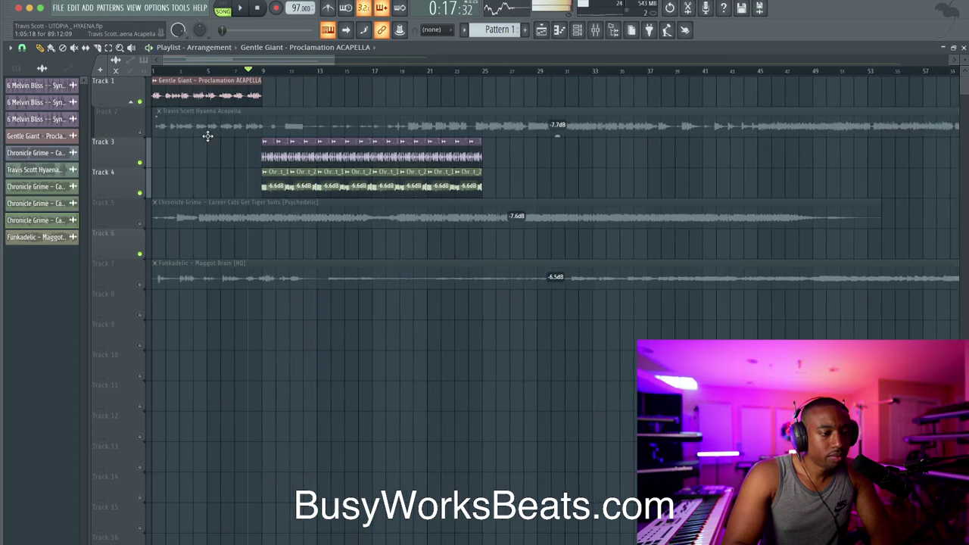
click(140, 133)
key(space)
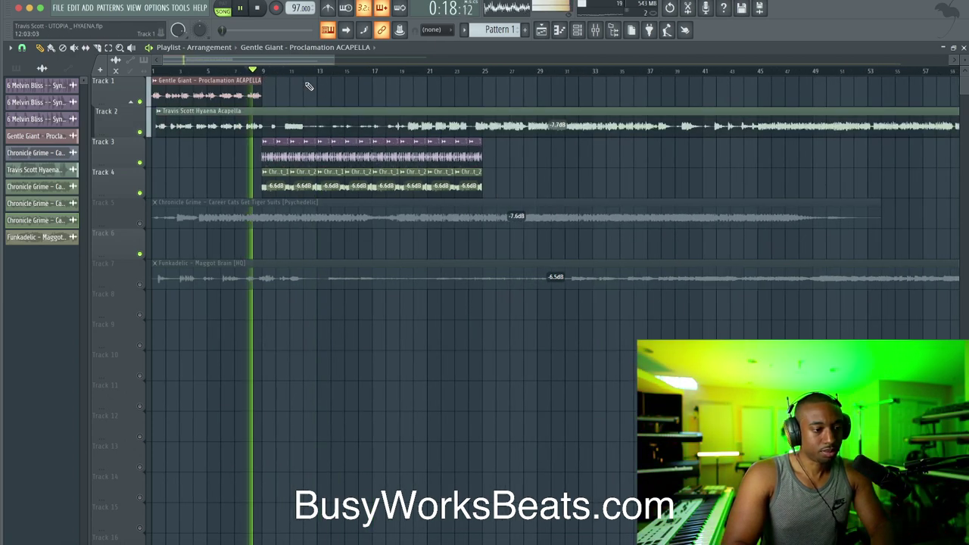
key(space)
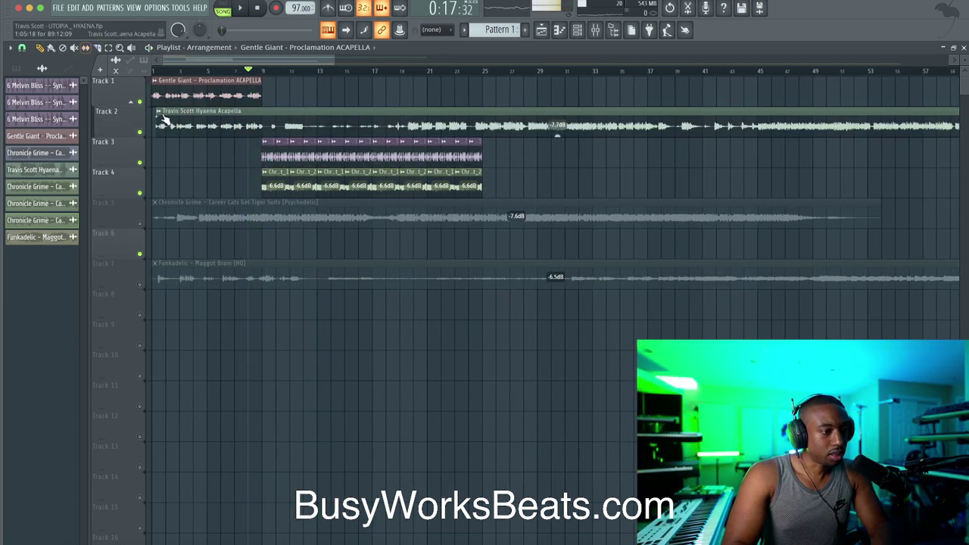
Trim the start of the Travis Scott Hyaena acapella clip to just after bar 9 and play from bar 8.
drag(154, 127, 252, 144)
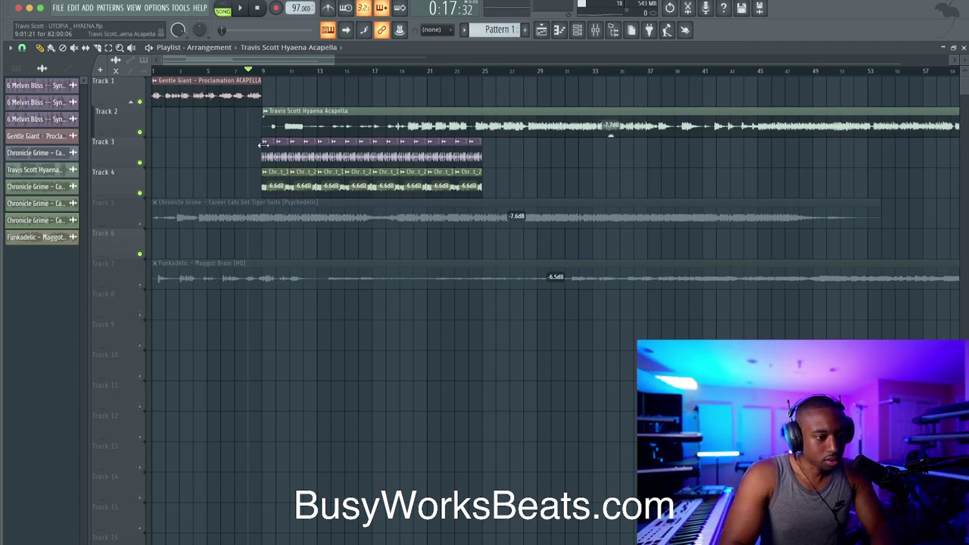
key(space)
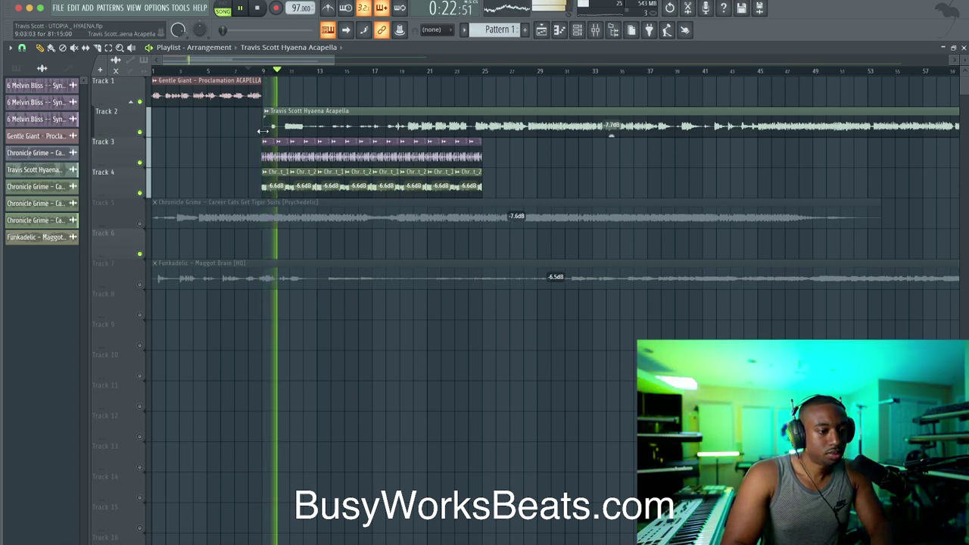
Save the project and trim the start of the Travis Scott Hyaena acapella clip to just before bar 18.
key(ctrl+s)
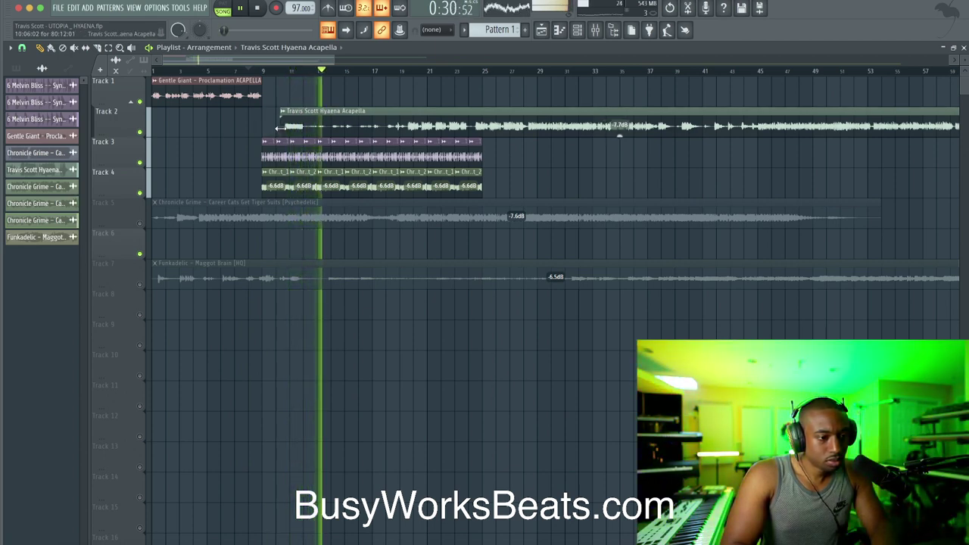
drag(277, 127, 380, 126)
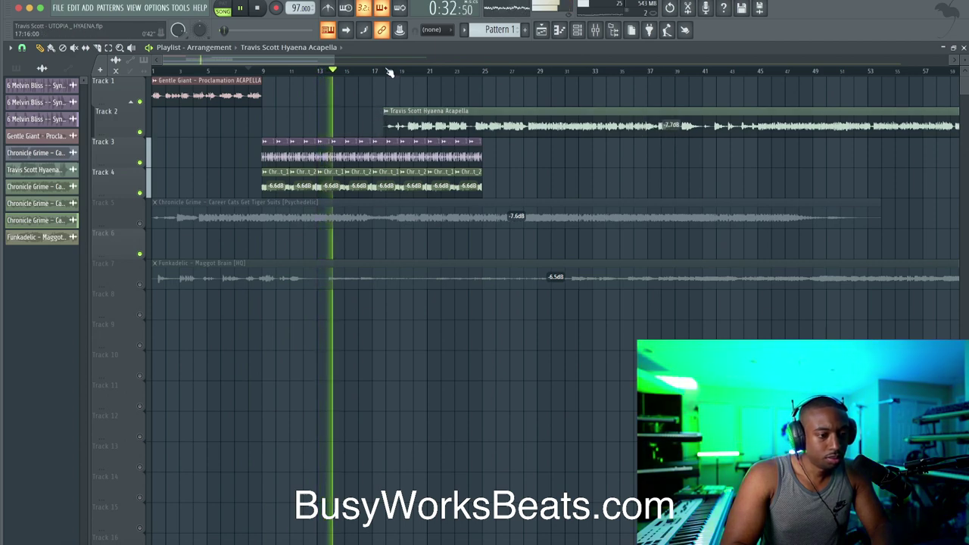
Duplicate the drum and sample clips between bars 17 and 25 on Tracks 3 and 4 twice, extending the beat to bar 41.
drag(501, 139, 395, 191)
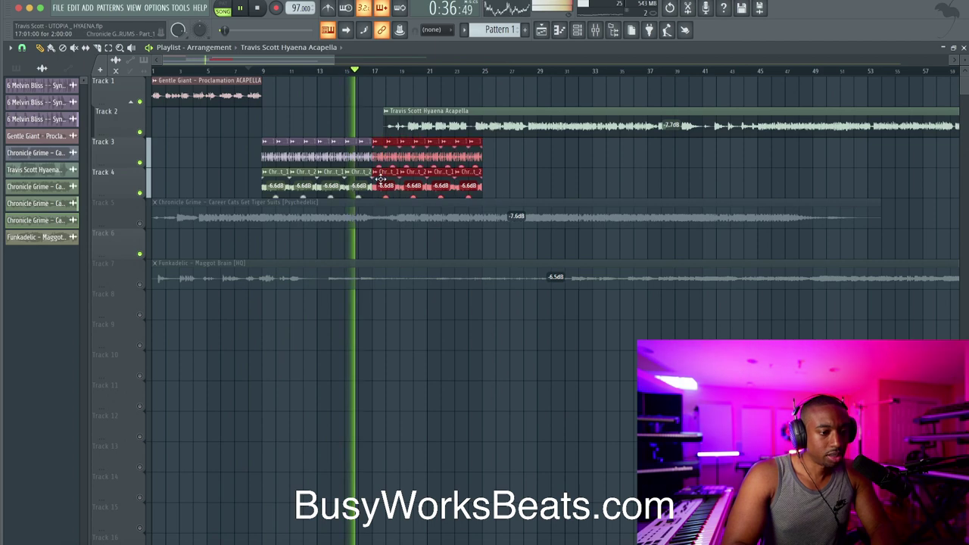
key(ctrl+b)
key(ctrl+b)
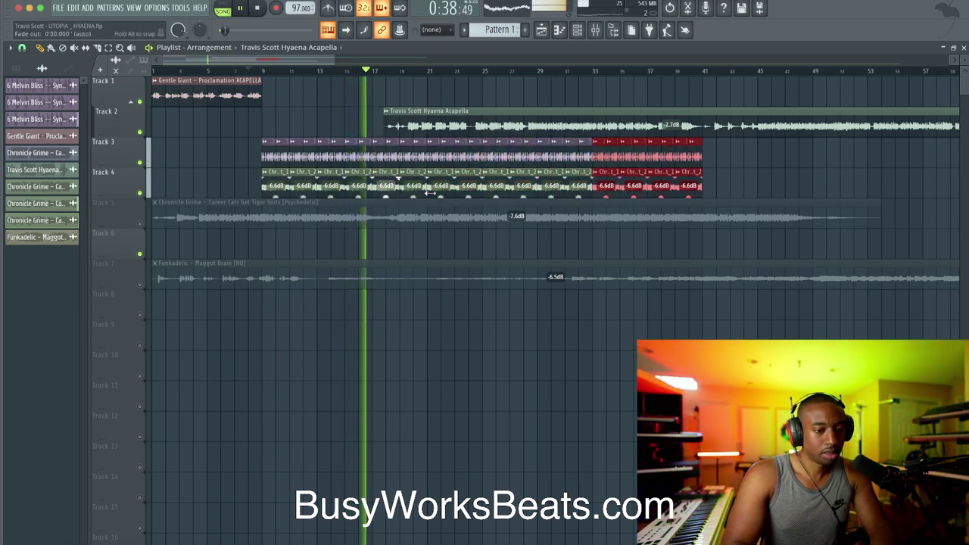
click(515, 253)
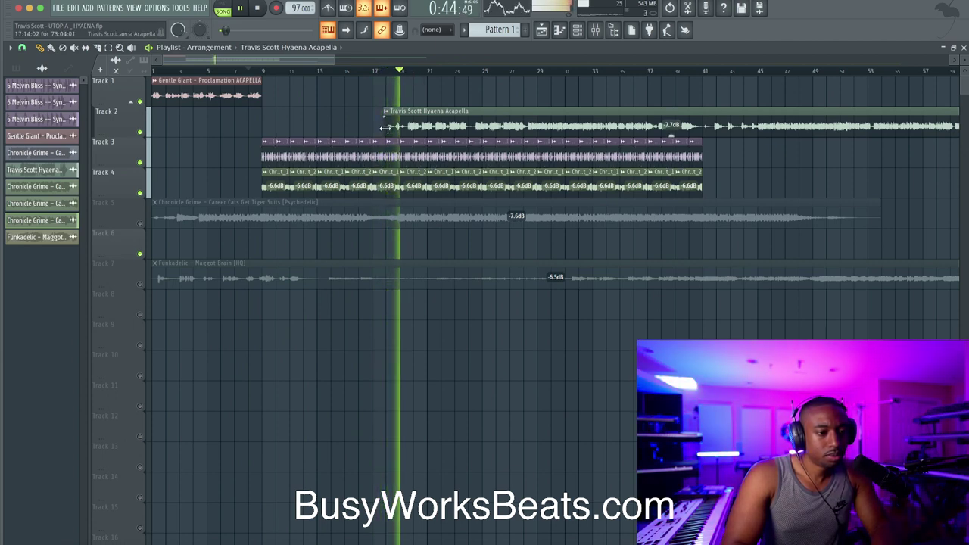
Trim the start of the Travis Scott Hyaena acapella clip to about the middle of bar 18 and play from bar 17.
drag(382, 127, 396, 128)
key(space)
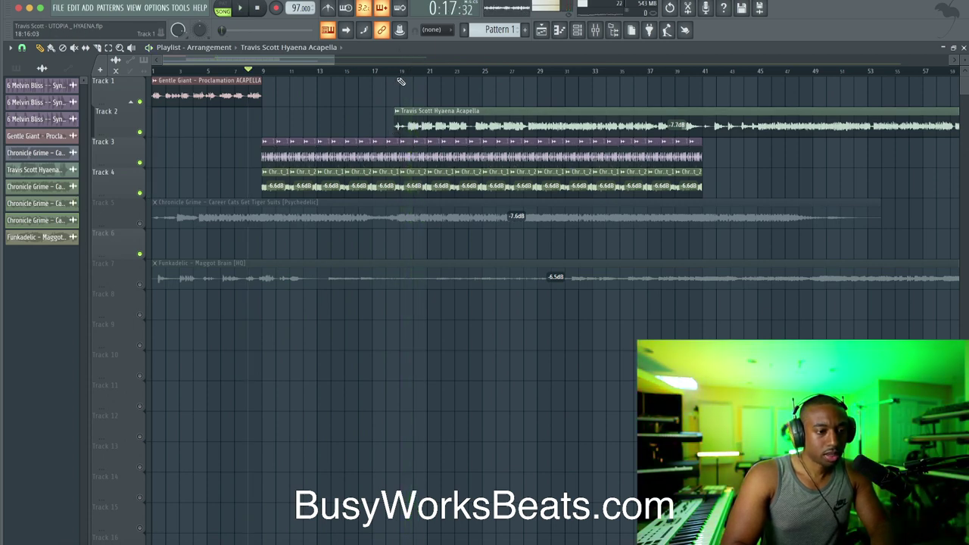
scroll(386, 74, up, 3)
key(space)
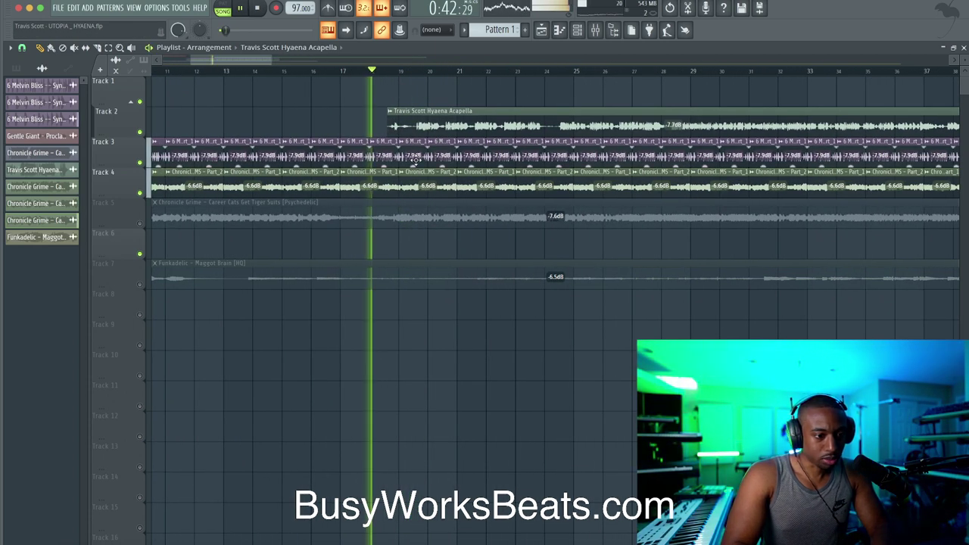
Delete the Melvin Bliss drum clip at bar 19 on Track 3 and play the drop-out.
right_click(412, 156)
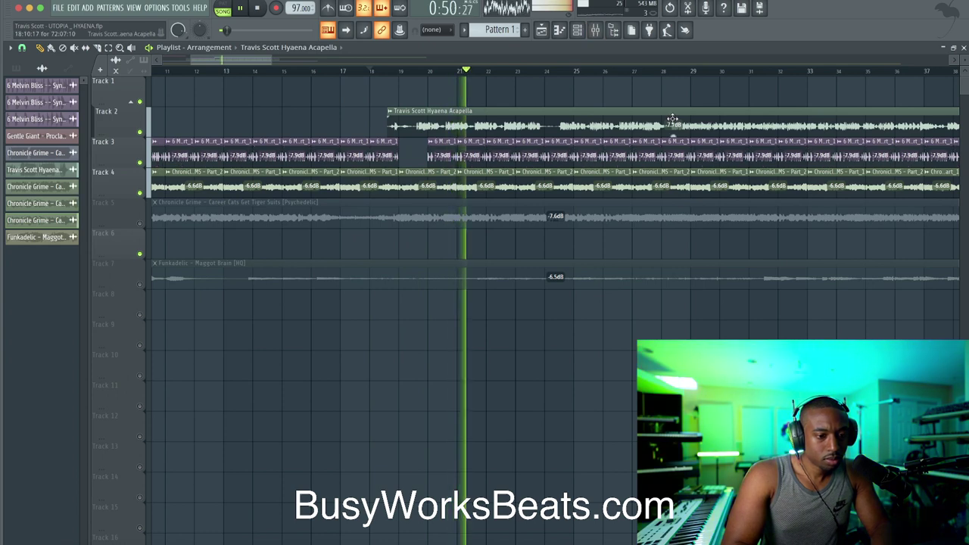
key(space)
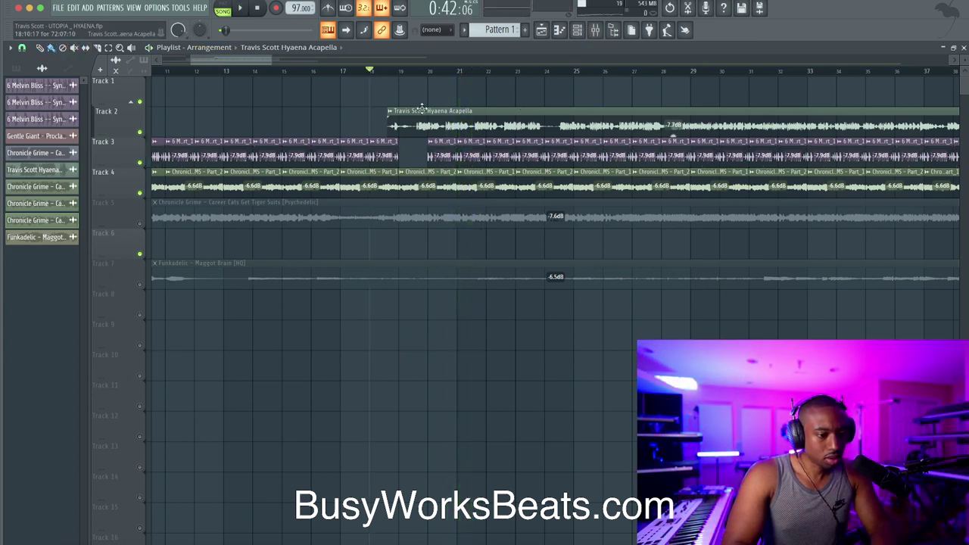
scroll(447, 106, up, 6)
key(space)
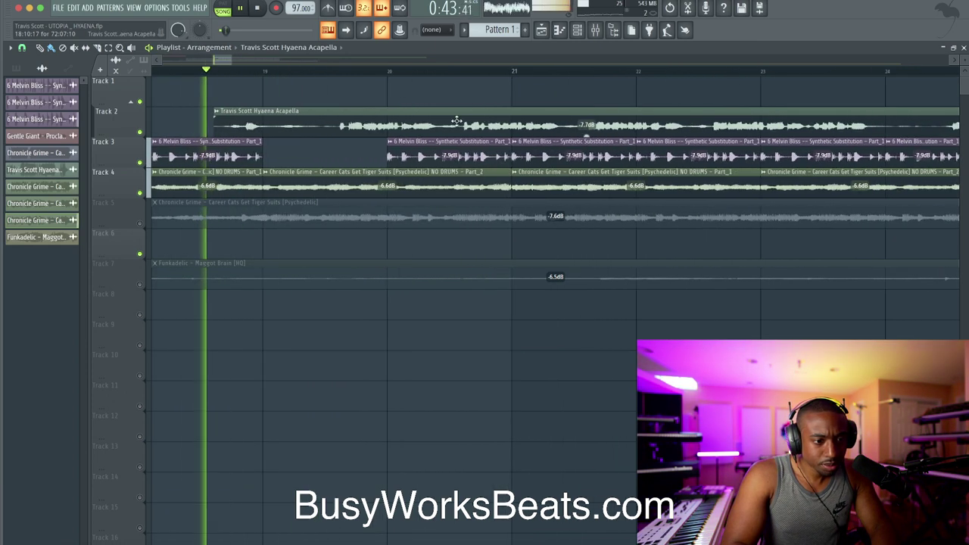
Route the Travis Scott Hyaena acapella to mixer track 10 and slightly lower the drum break's mixer fader.
click(409, 115)
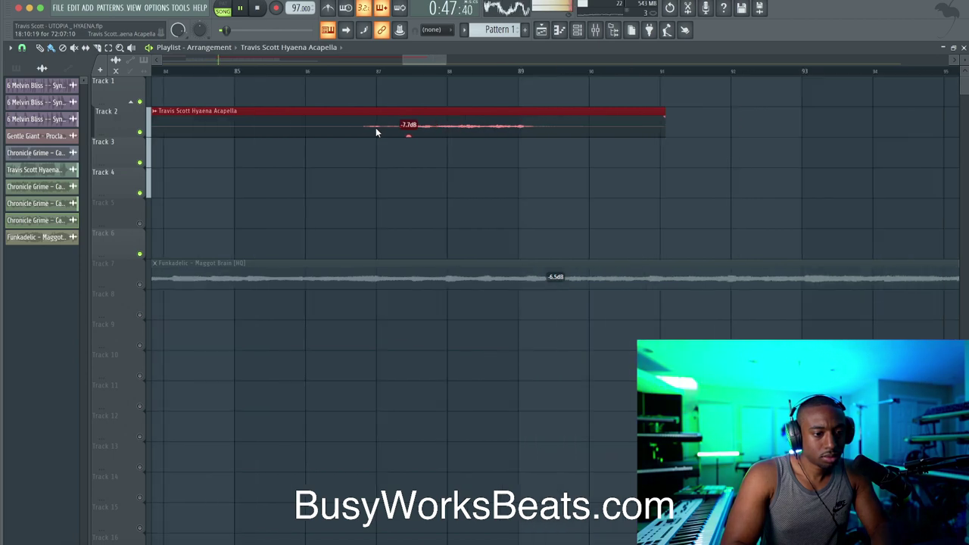
scroll(376, 130, left, 10)
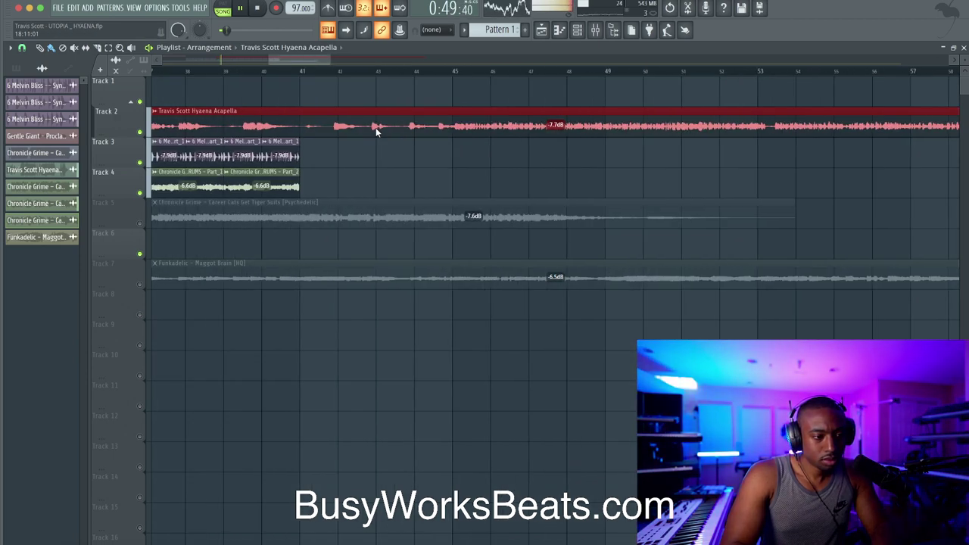
scroll(376, 127, left, 10)
scroll(355, 119, down, 2)
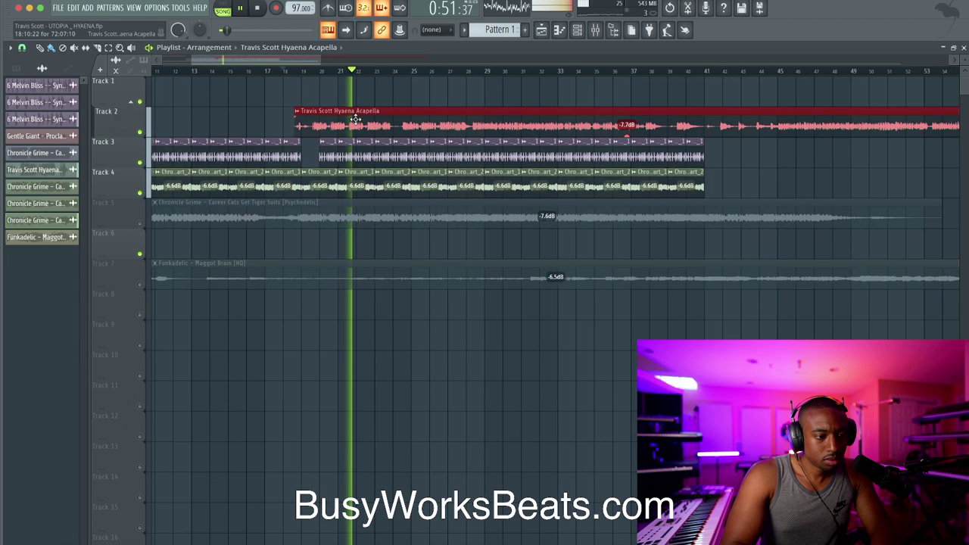
scroll(476, 108, down, 2)
click(578, 30)
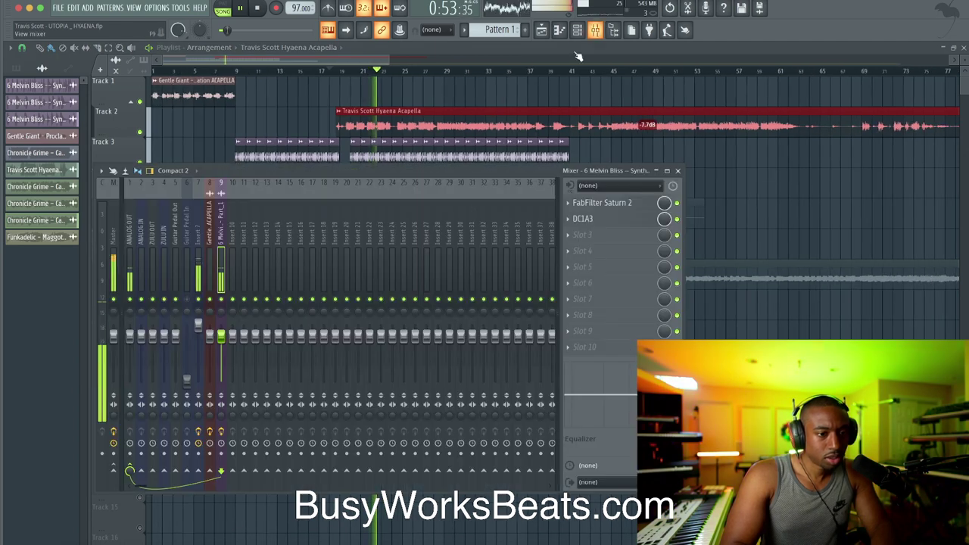
double_click(512, 115)
key(ctrl+l)
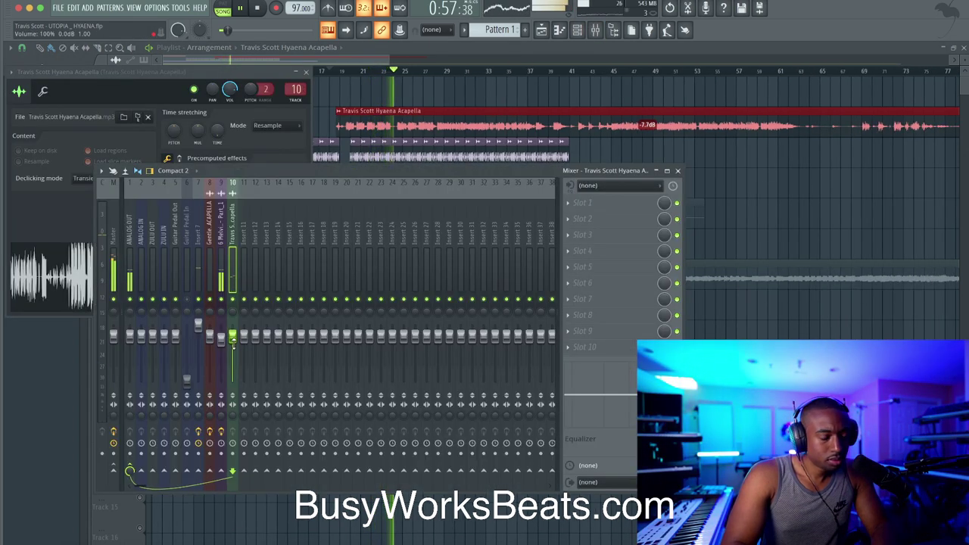
click(221, 227)
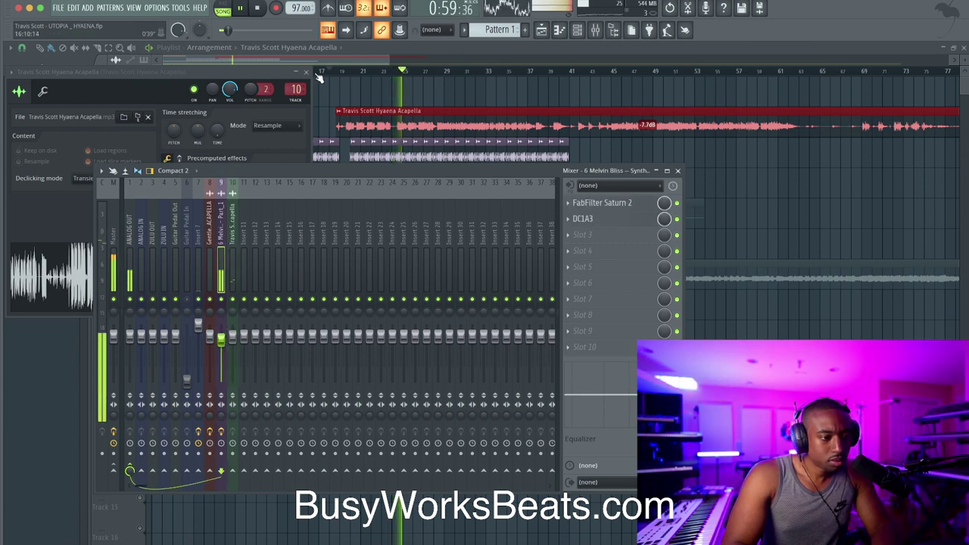
click(345, 123)
click(677, 171)
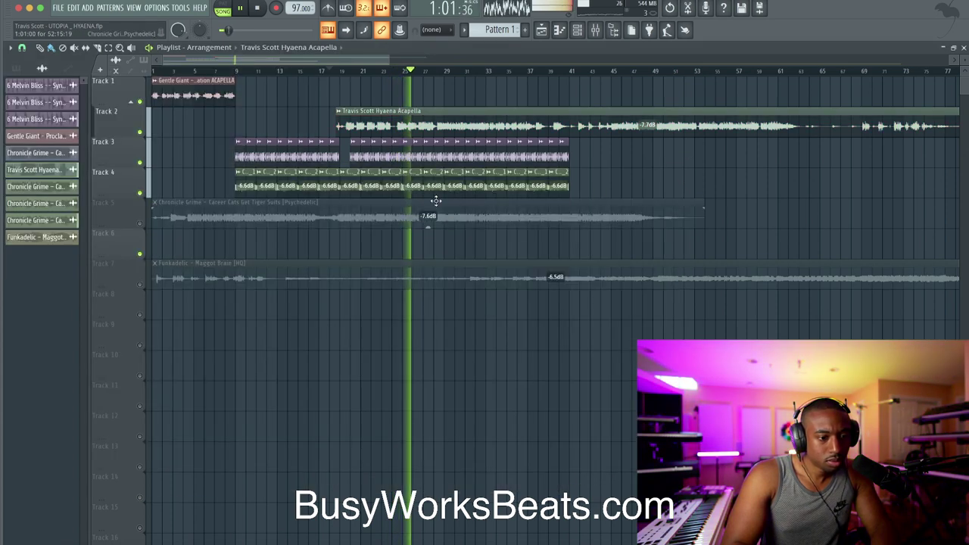
Route Part_1 and Part_2 of the Chronicle Grime NO DRUMS sample to mixer tracks 11 and 12.
double_click(422, 173)
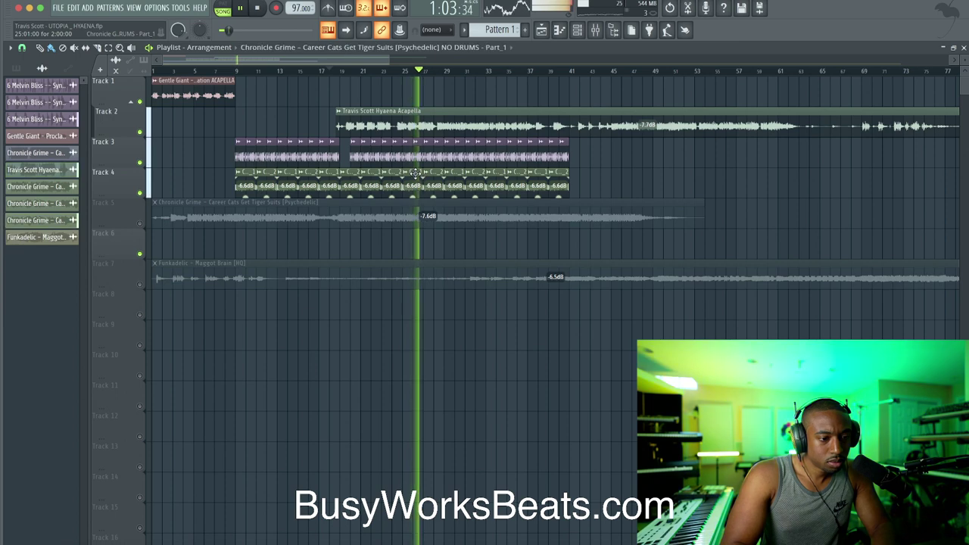
key(F9)
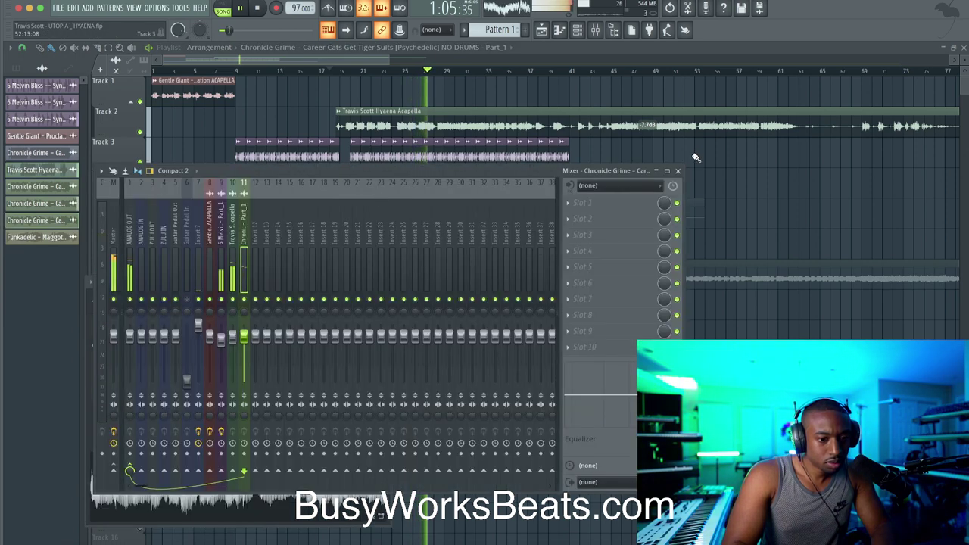
key(F9)
double_click(428, 174)
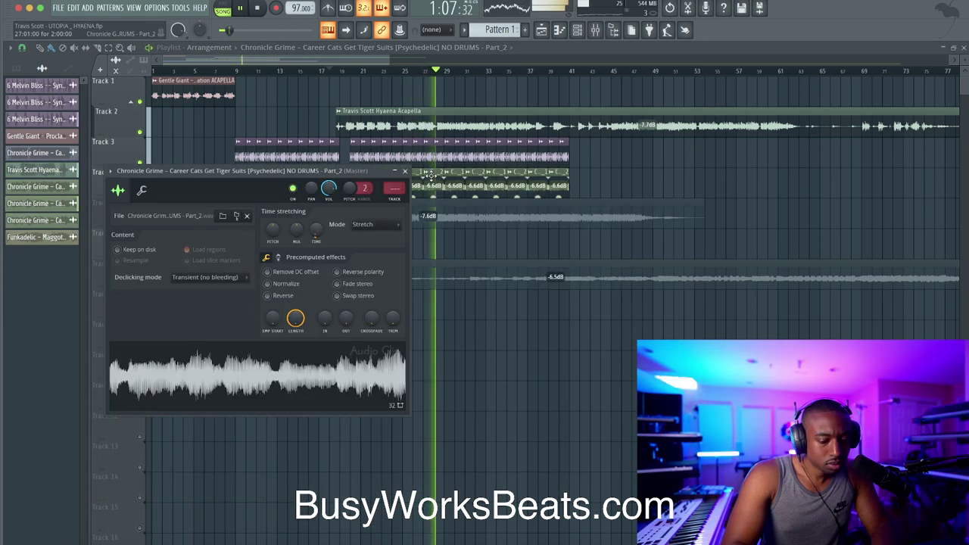
key(F9)
Rename mixer track 13 as SAMPLE.
right_click(266, 238)
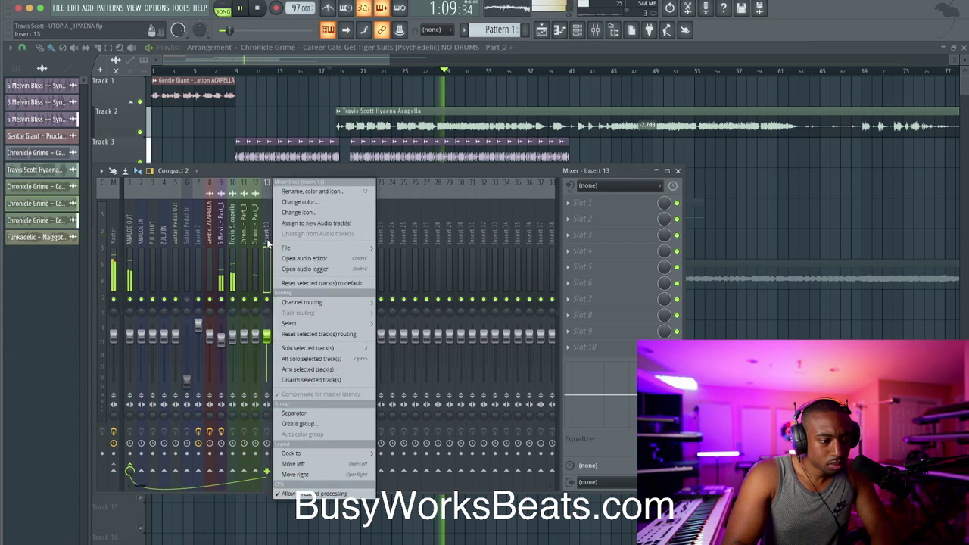
key(F2)
text(SAMPLE)
key(Return)
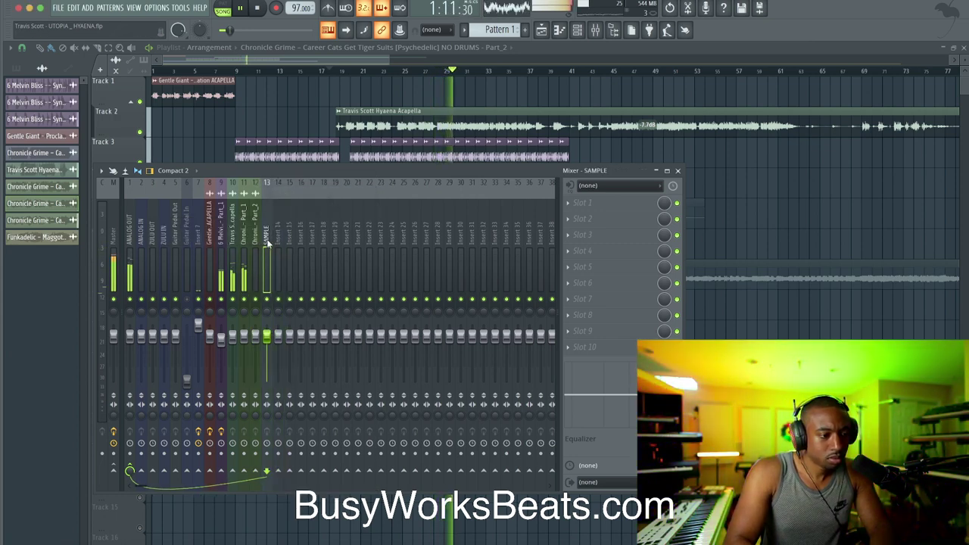
Stop playback and route the two Chronicle Grime mixer tracks only to the SAMPLE track.
key(space)
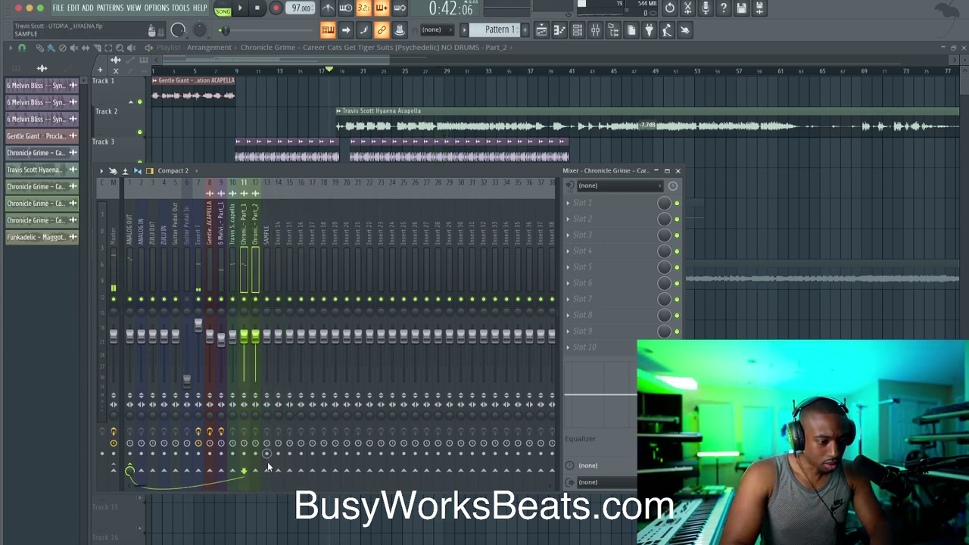
right_click(266, 469)
click(284, 483)
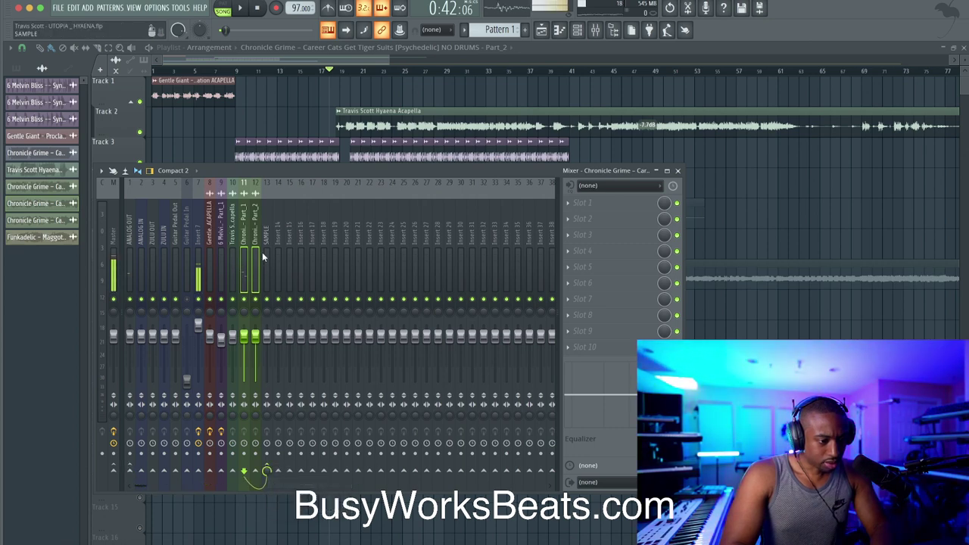
Lower the SAMPLE track's fader slightly during playback and close the mixer.
click(265, 272)
key(space)
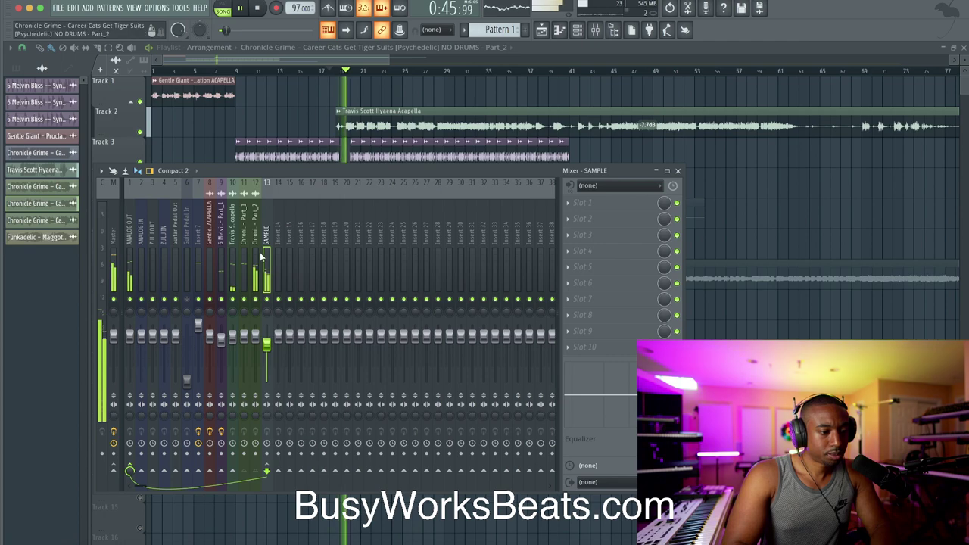
key(F9)
Play the section around bar 19 to check the drum drop-out against the acapella and sample.
scroll(326, 97, up, 5)
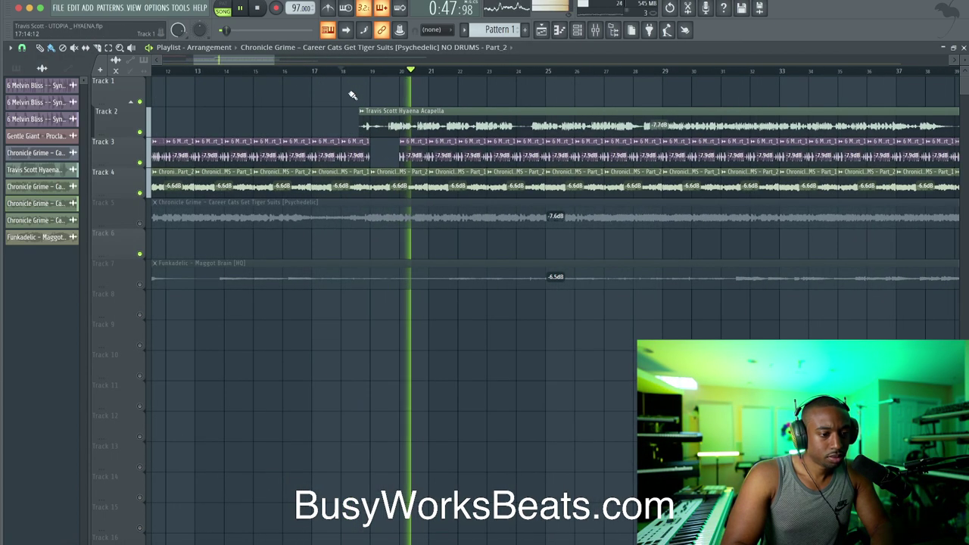
scroll(421, 80, left, 2)
key(space)
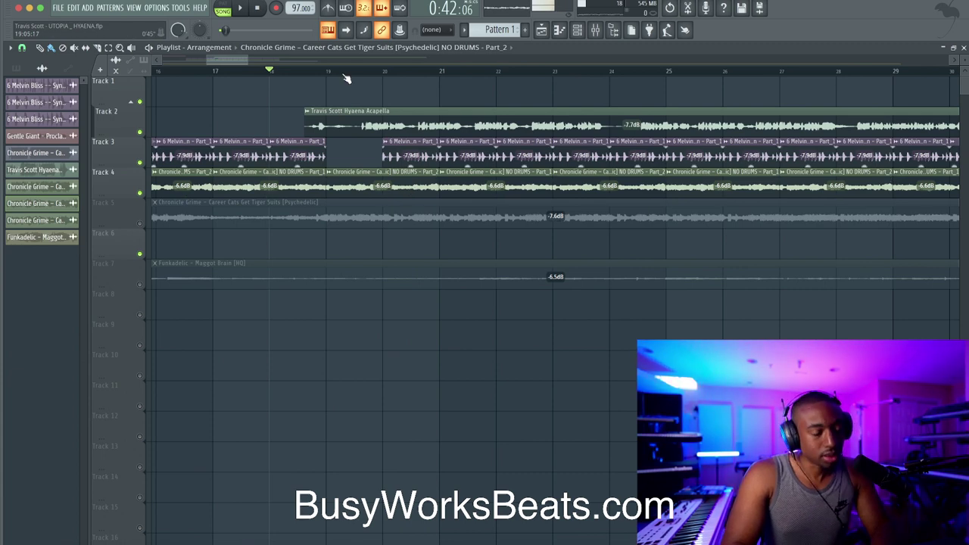
key(space)
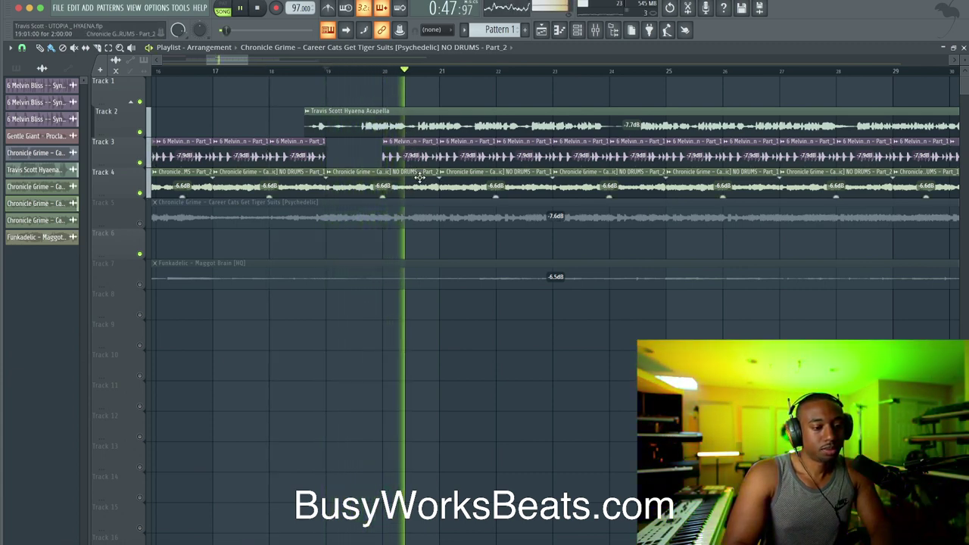
key(space)
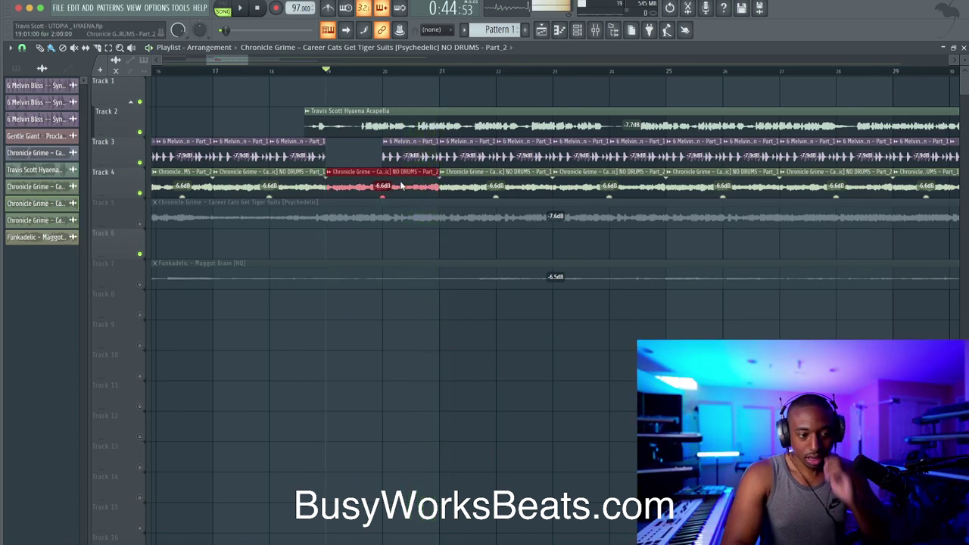
scroll(401, 185, down, 4)
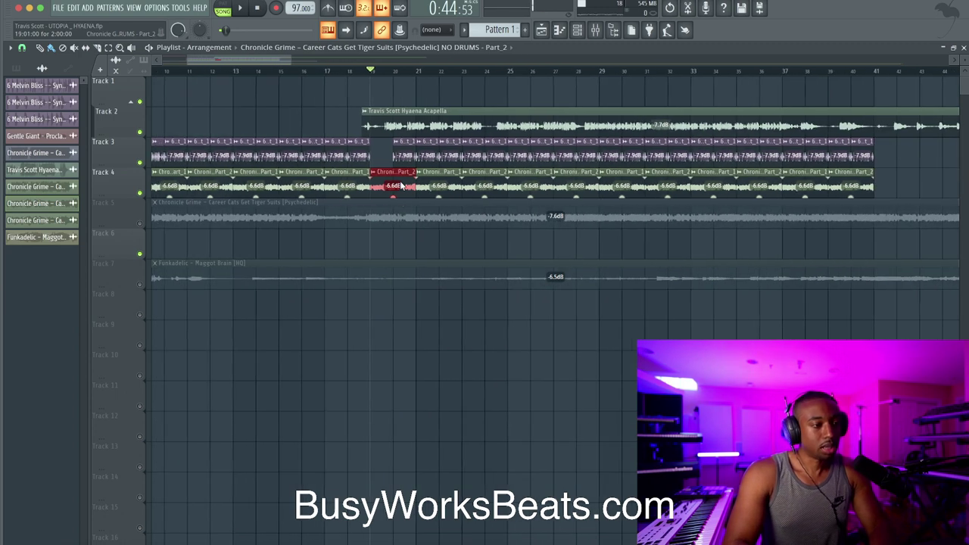
key(space)
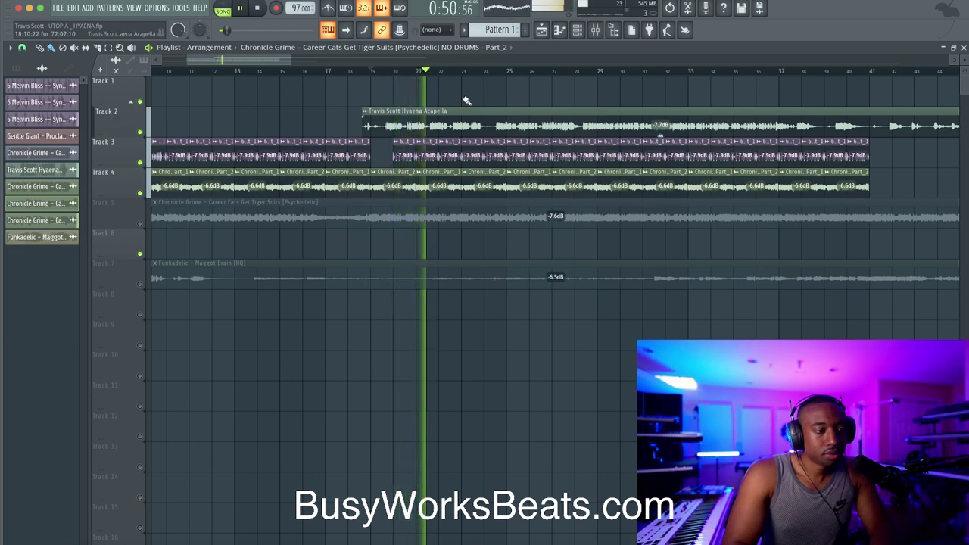
Load FabFilter Pro-Q 3 into slot 3 of the Melvin Bliss drum break's mixer track.
key(F9)
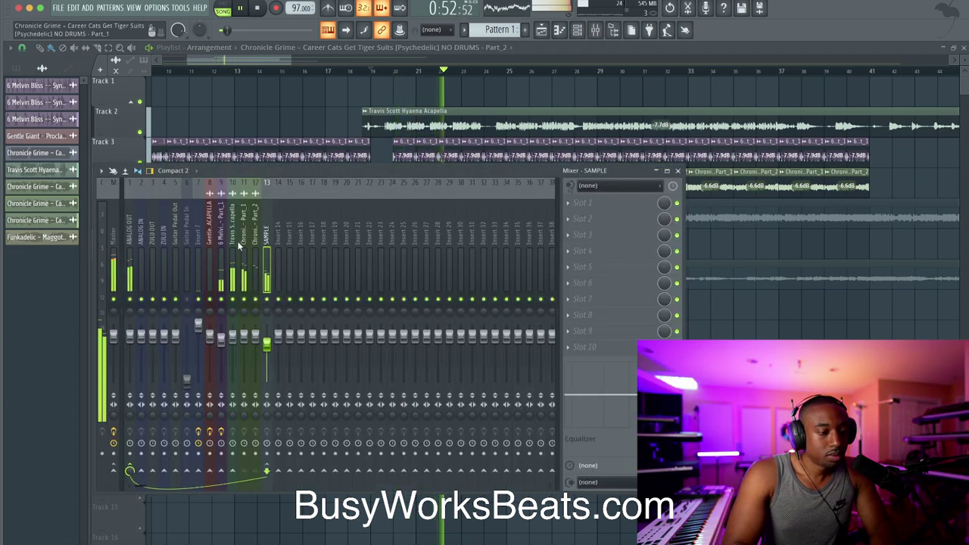
click(222, 276)
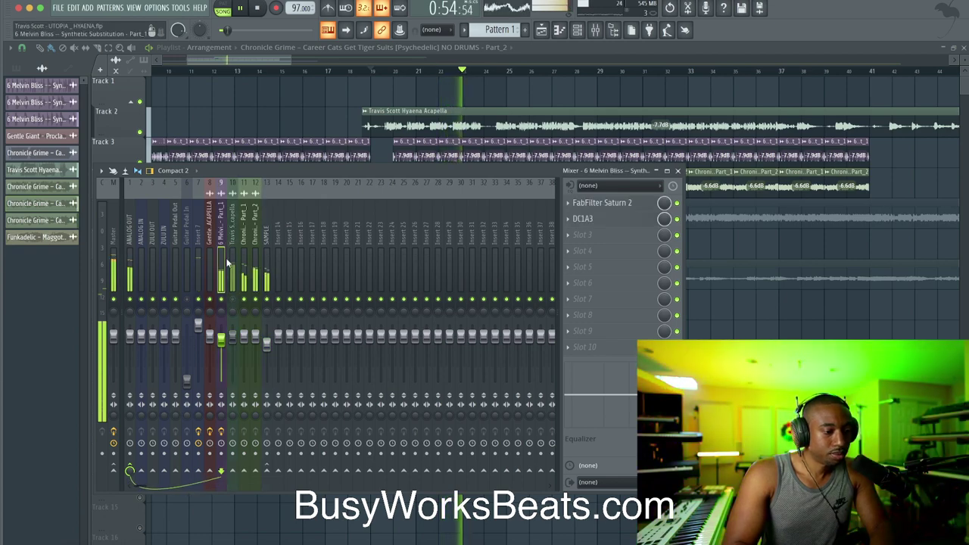
click(595, 239)
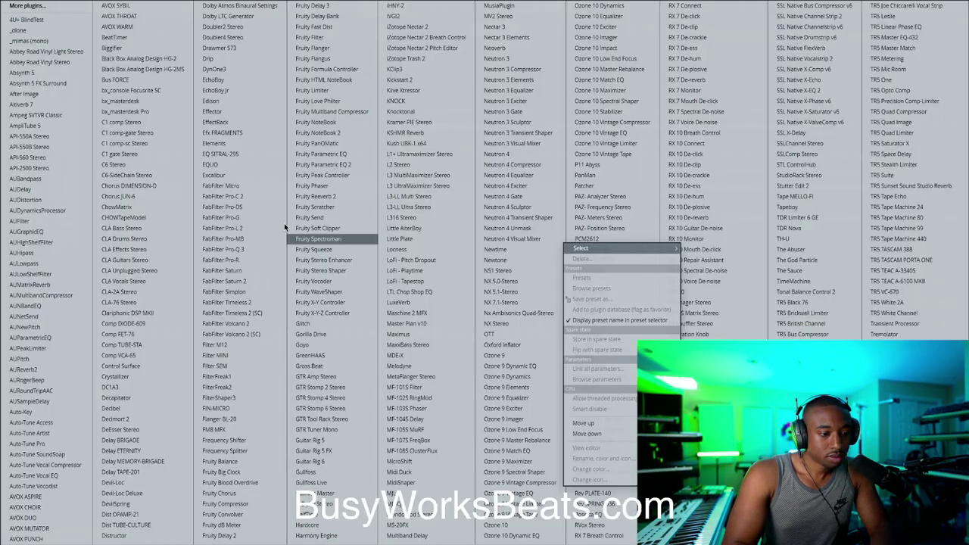
click(222, 249)
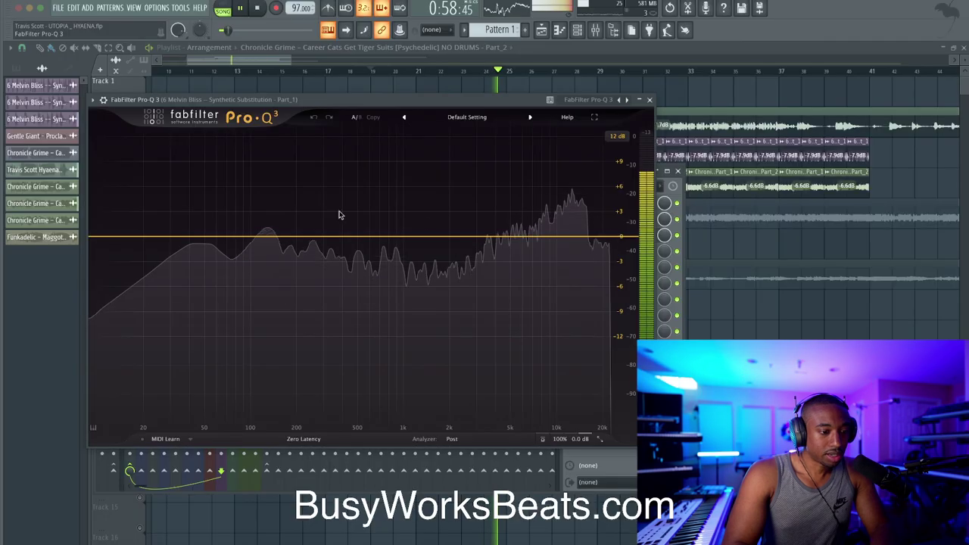
Add a high-shelf band near 8 kHz to the drum break's EQ, cut it by about 1.6 dB, and close the plugin and mixer.
double_click(545, 234)
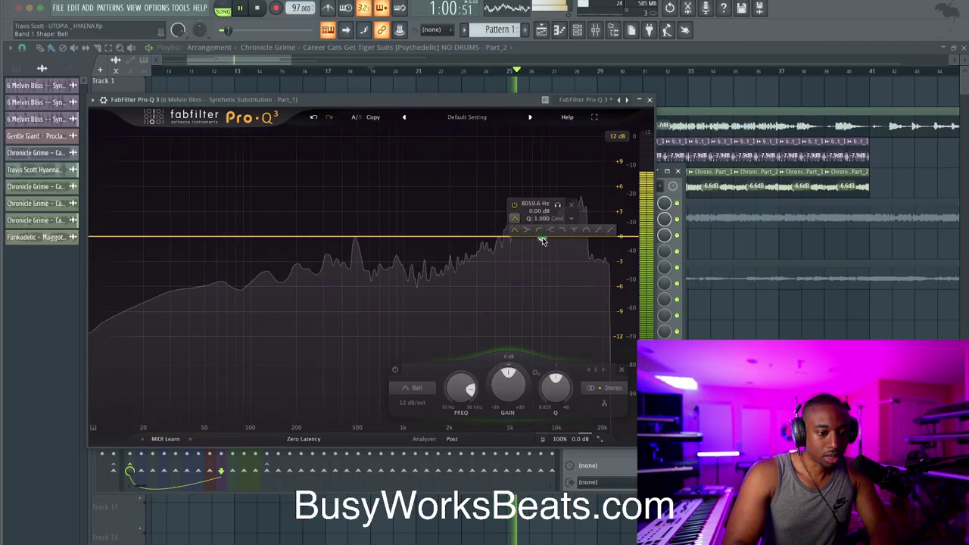
drag(508, 390, 506, 409)
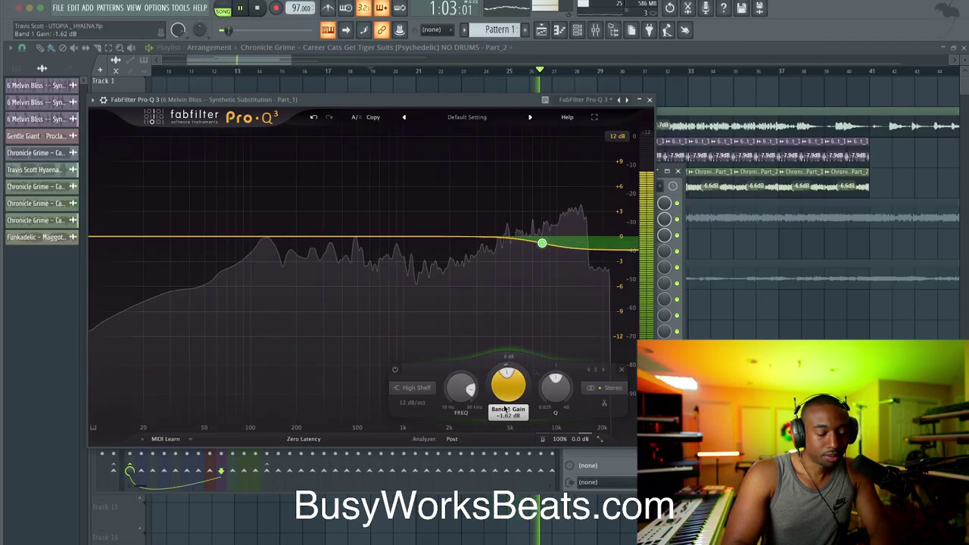
click(649, 100)
key(F9)
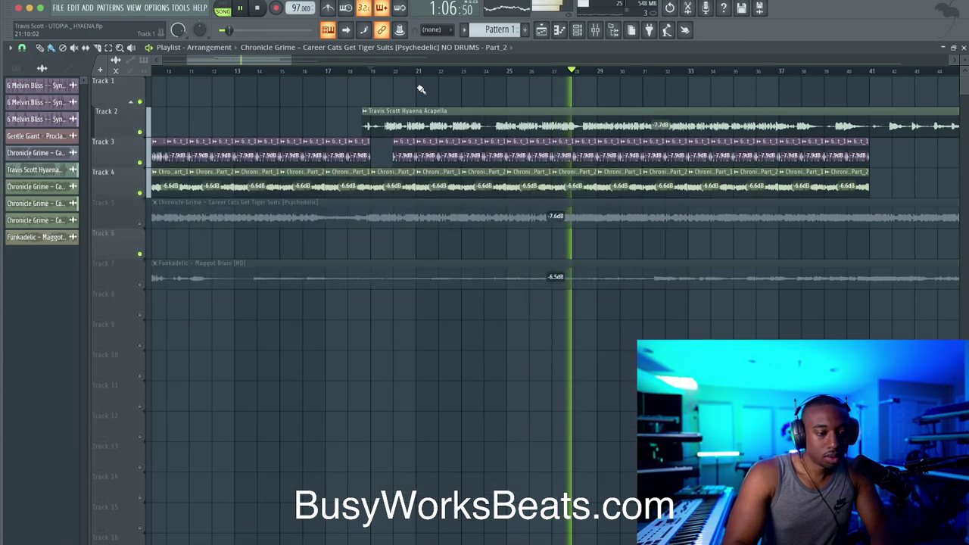
Lower the Travis Scott acapella's mixer fader to about 92% (-1.7 dB) during playback and close the mixer.
click(595, 30)
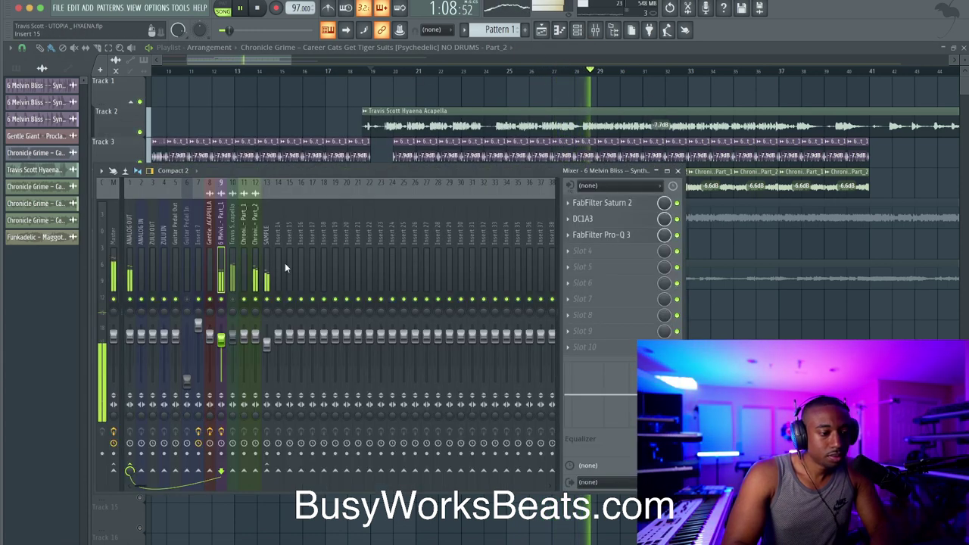
key(F9)
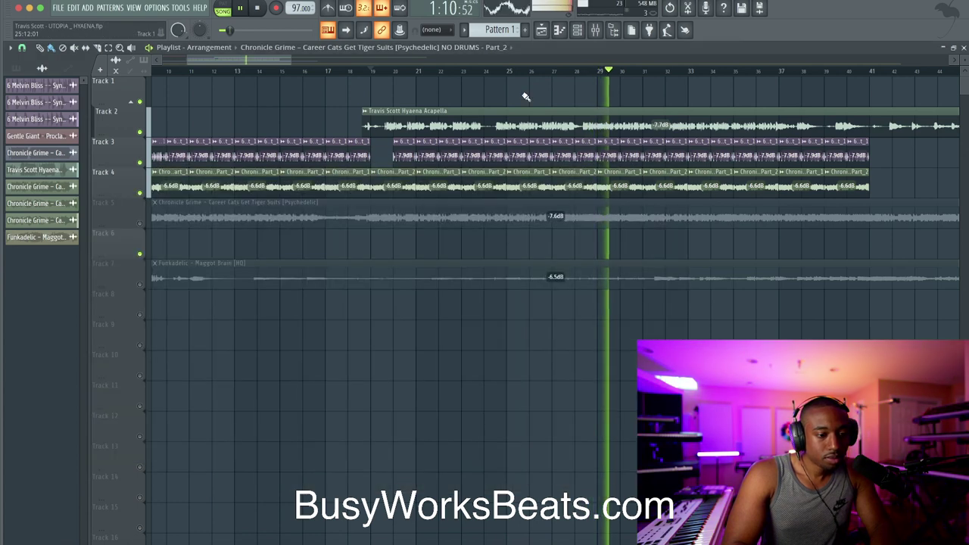
scroll(515, 97, down, 3)
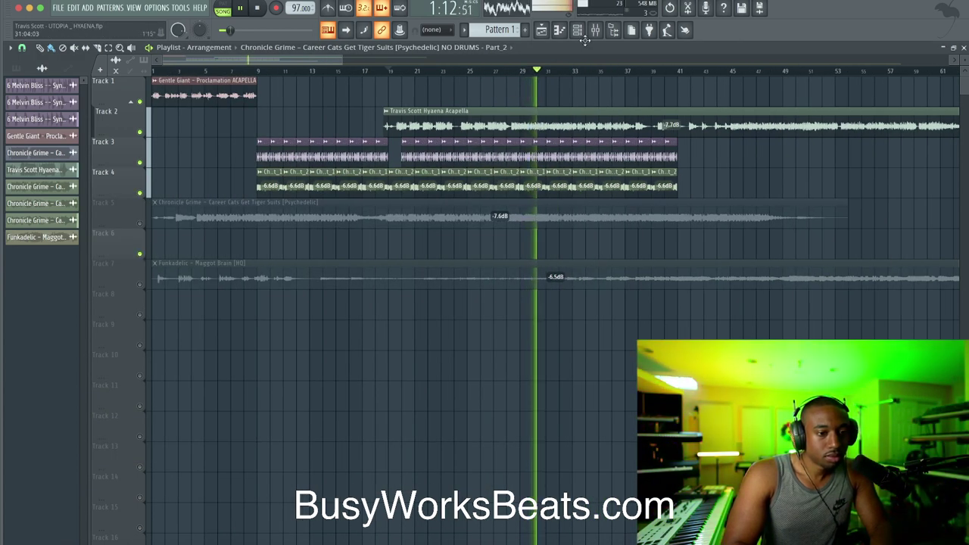
key(F9)
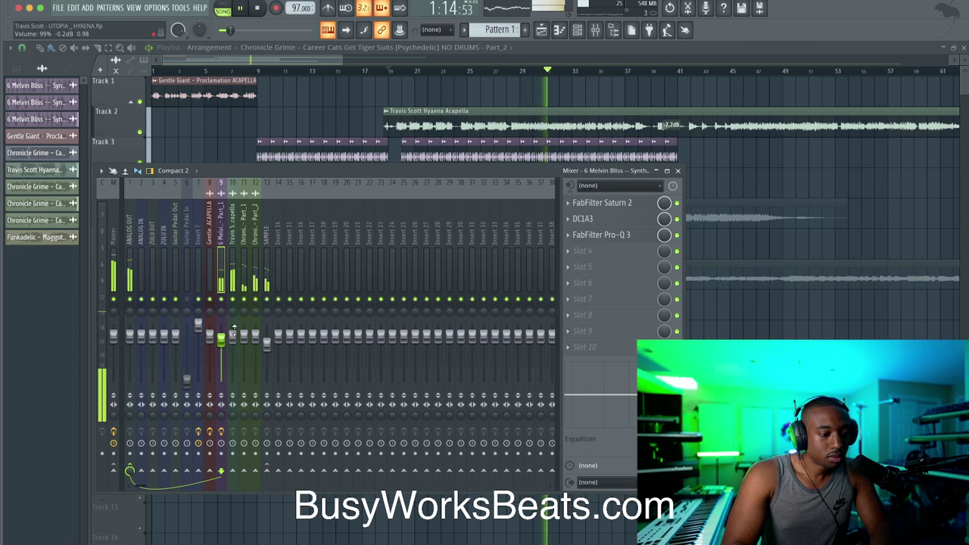
drag(234, 328, 233, 335)
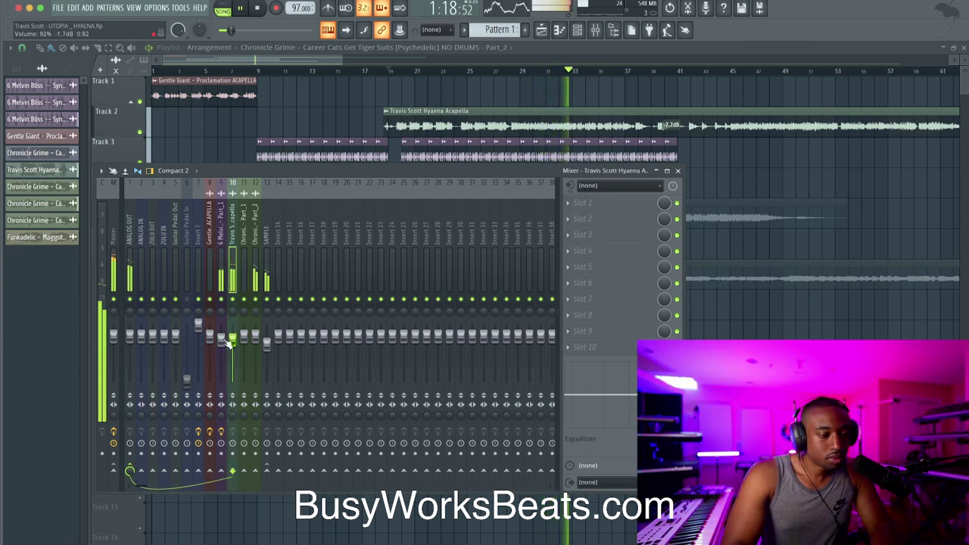
click(222, 340)
click(244, 336)
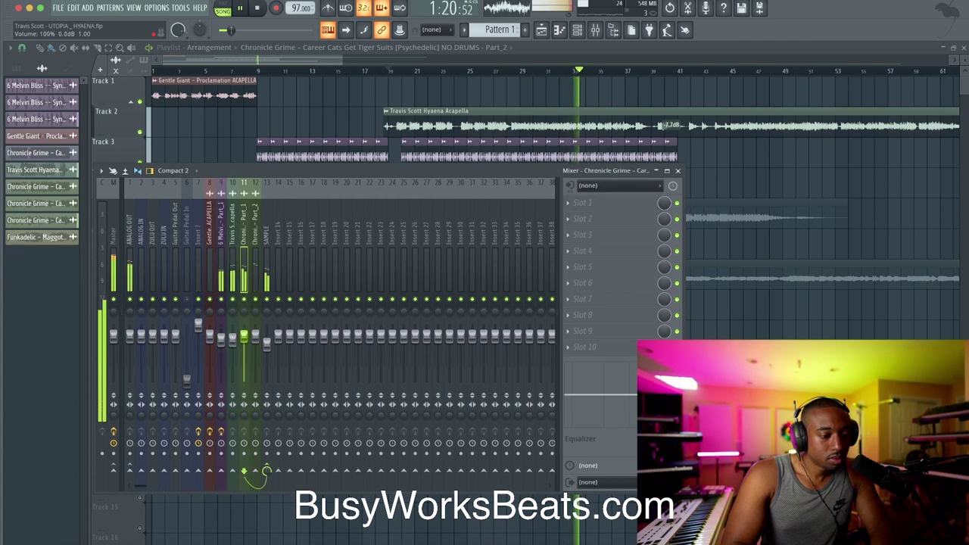
right_click(244, 336)
key(Escape)
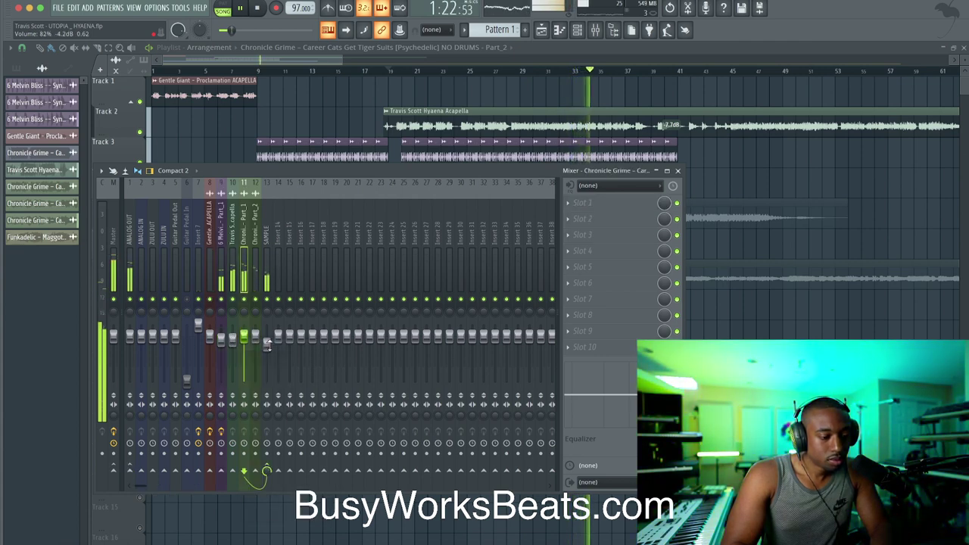
click(266, 343)
key(F9)
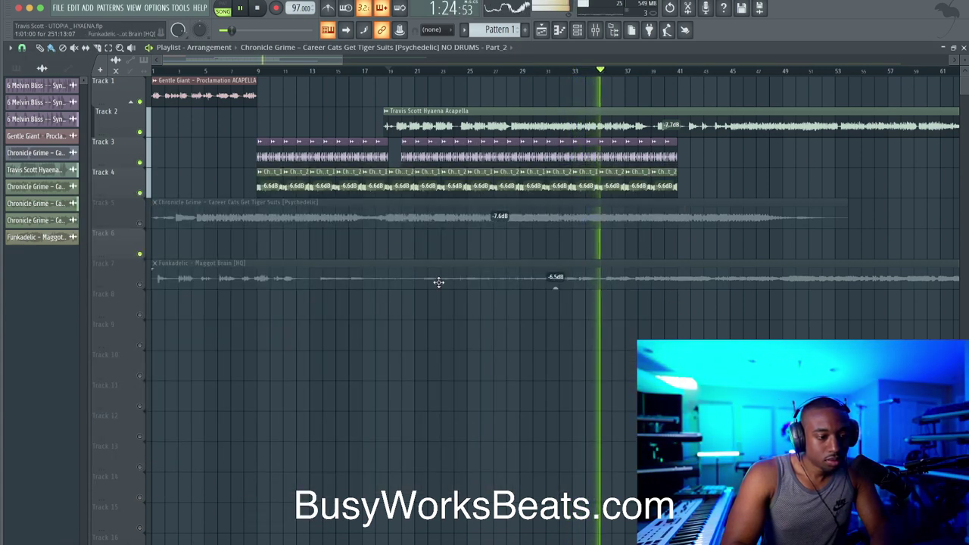
Review the end of the drum and sample clips around bars 37 to 41 and stop playback.
scroll(330, 134, down, 2)
scroll(340, 151, down, 2)
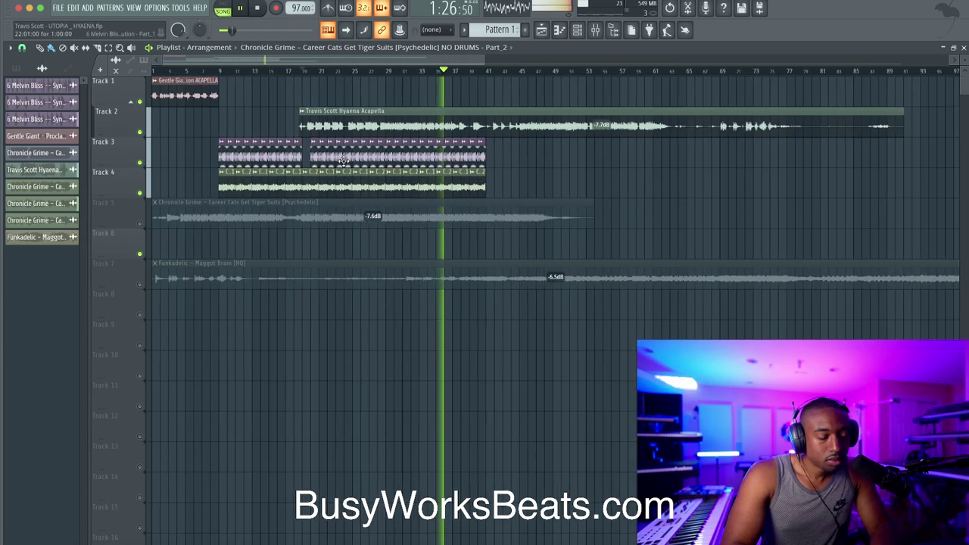
scroll(435, 162, up, 3)
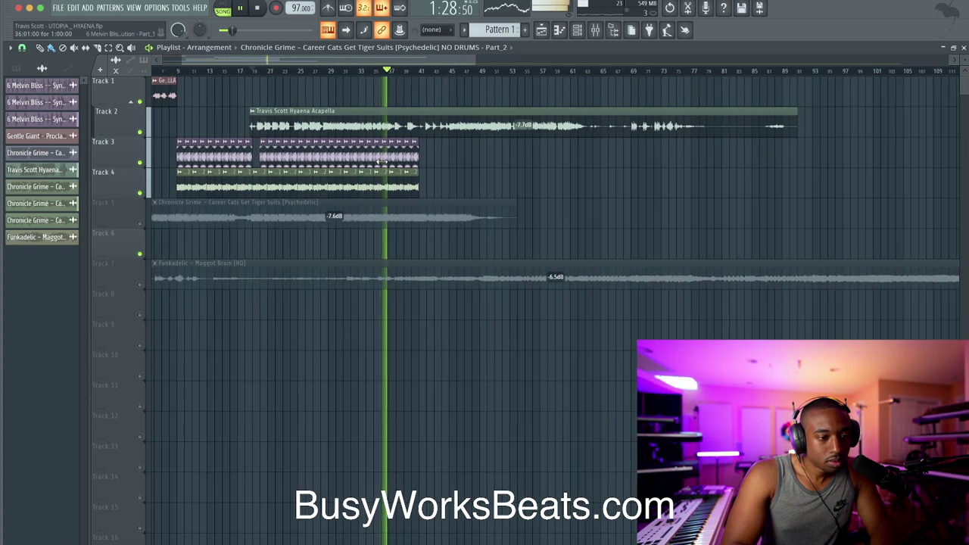
scroll(435, 163, up, 2)
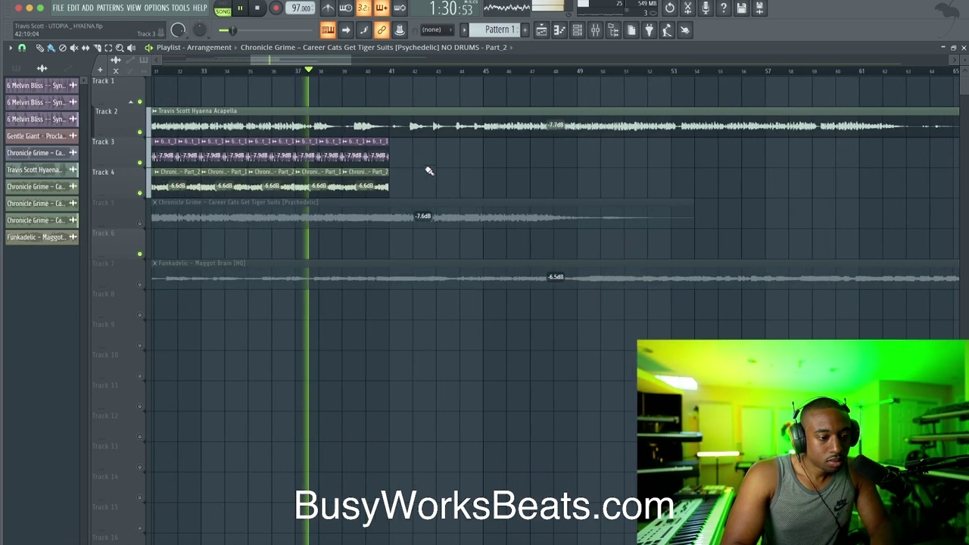
drag(424, 198, 303, 156)
key(space)
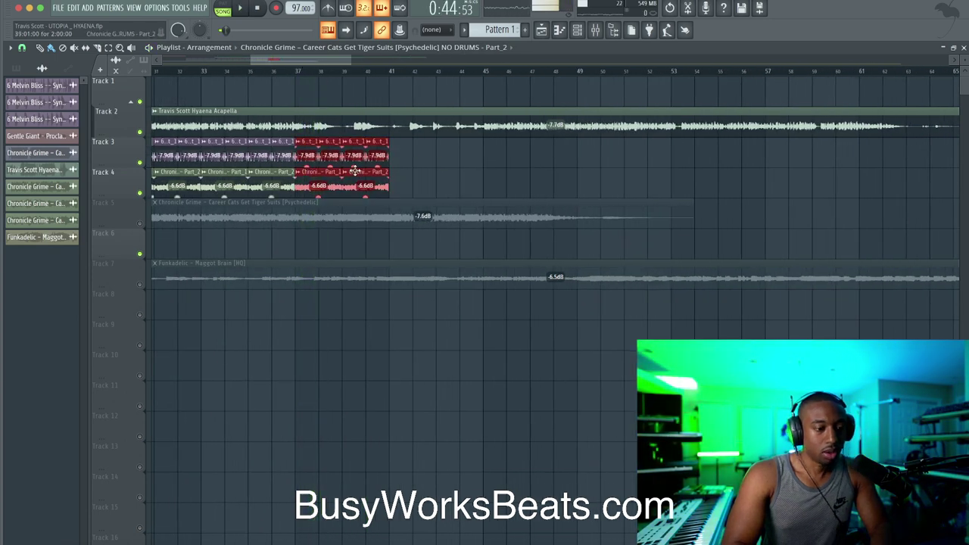
click(428, 170)
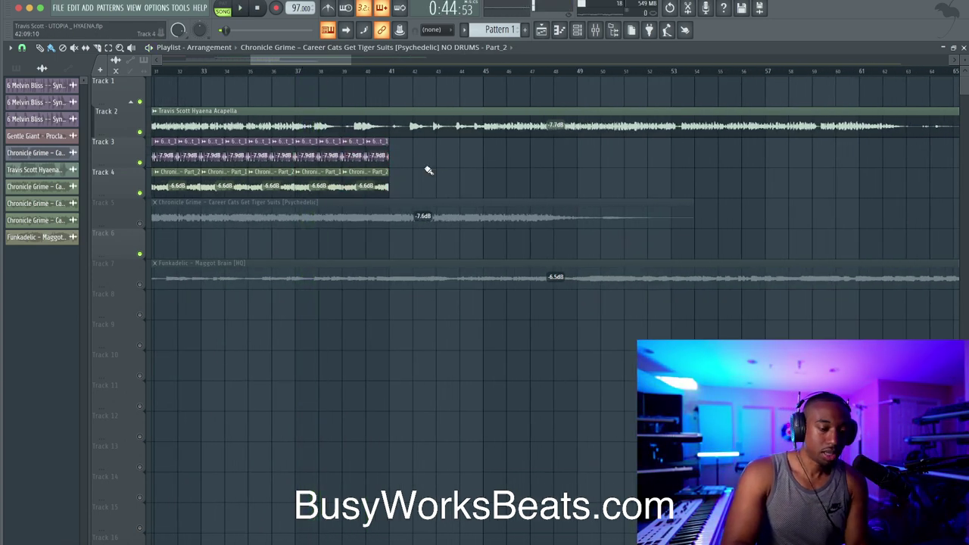
Open the Melvin Bliss drum clip in a new Slicex channel, apply medium auto-slicing, and close Slicex.
double_click(380, 149)
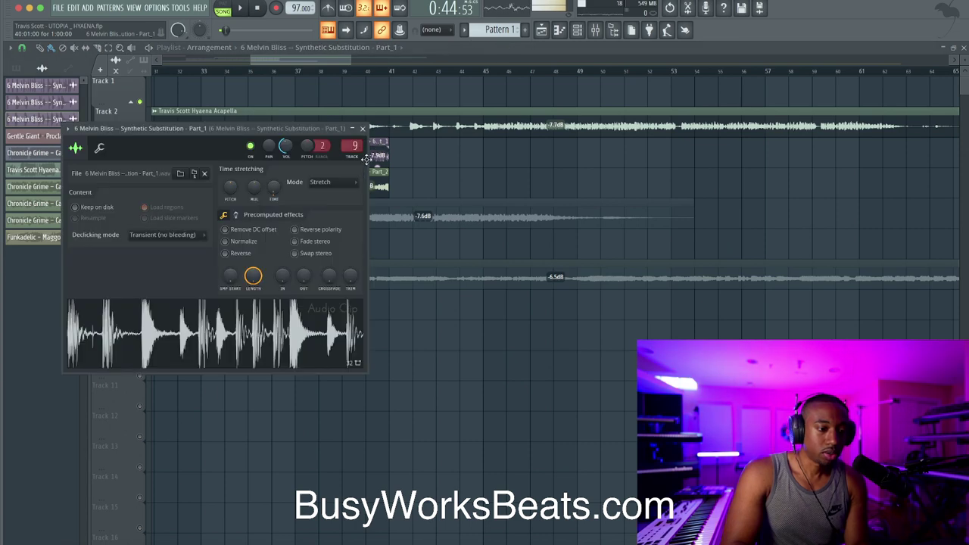
right_click(201, 333)
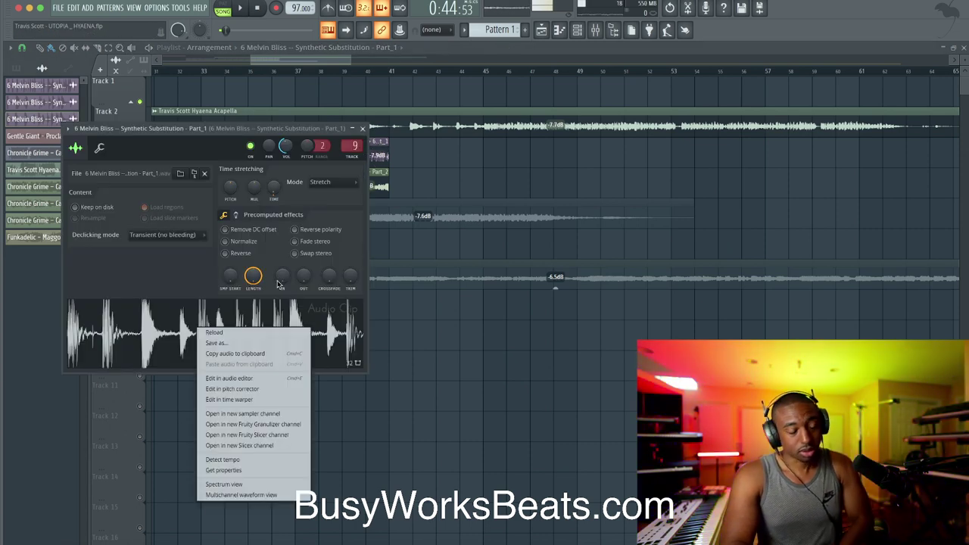
click(258, 445)
click(158, 250)
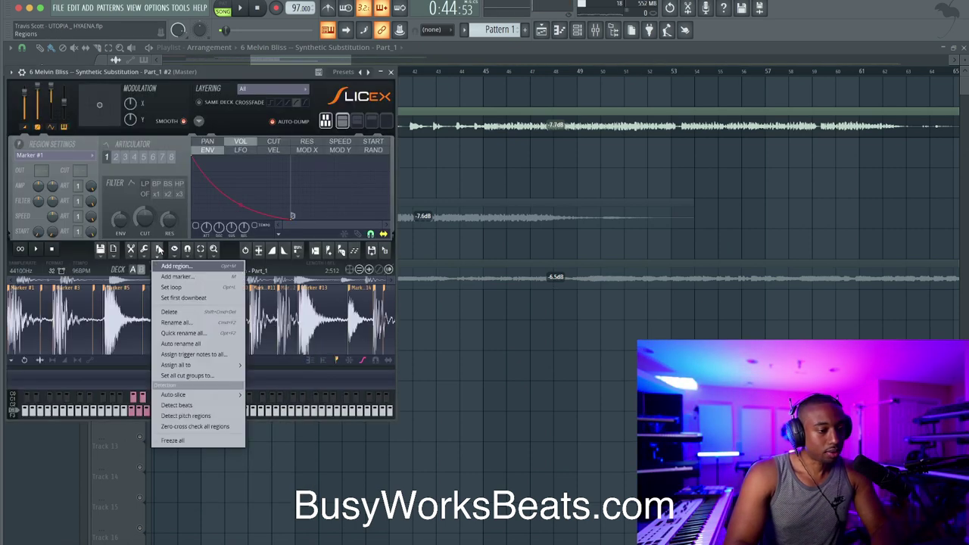
mouse_move(196, 393)
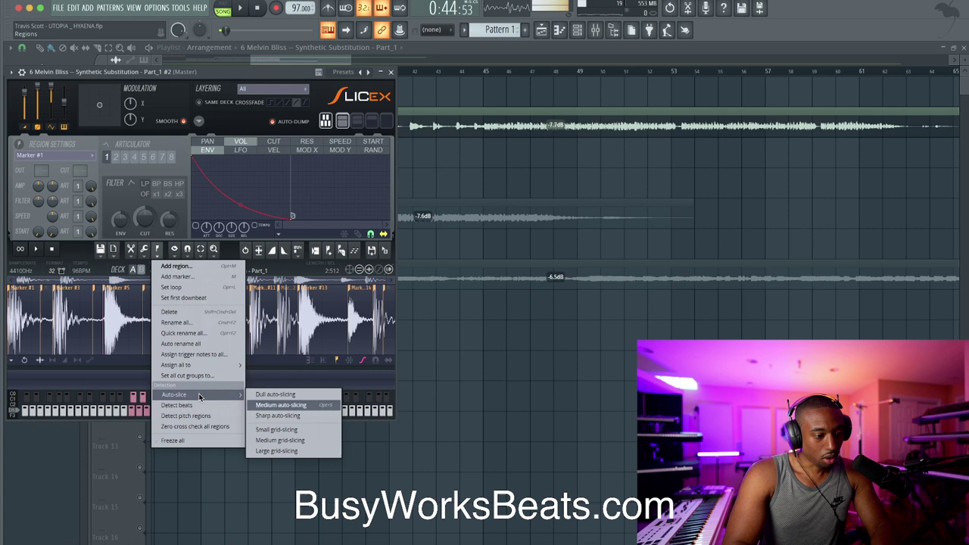
click(274, 405)
click(391, 72)
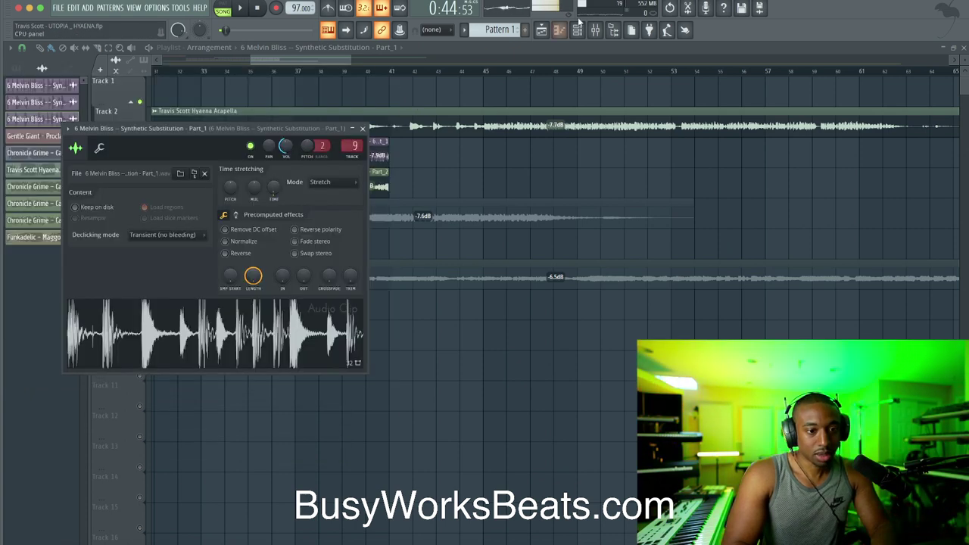
Clear the new Slicex channel's dumped notes and place consecutive Marker #1 and Marker #3 hits at the start of its piano roll.
click(579, 30)
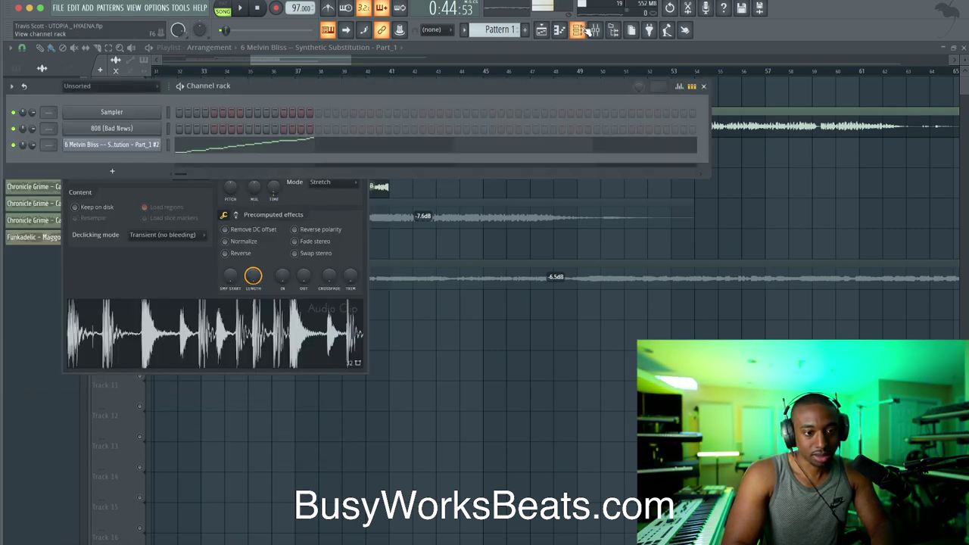
click(168, 146)
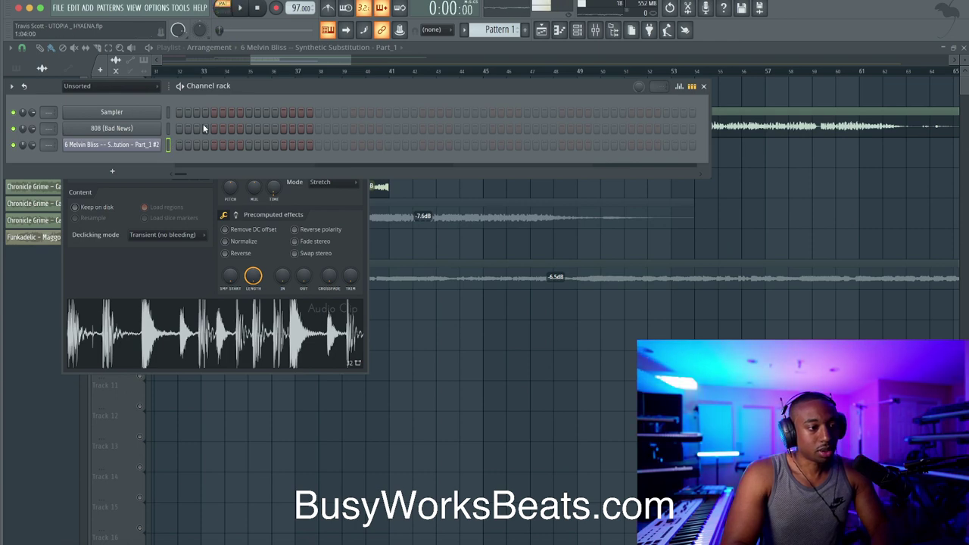
right_click(160, 144)
click(184, 151)
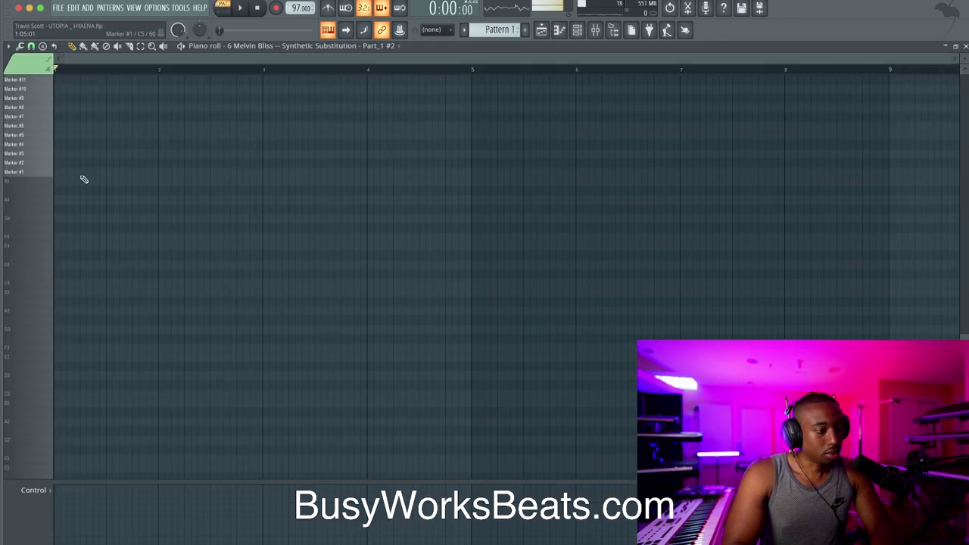
click(59, 172)
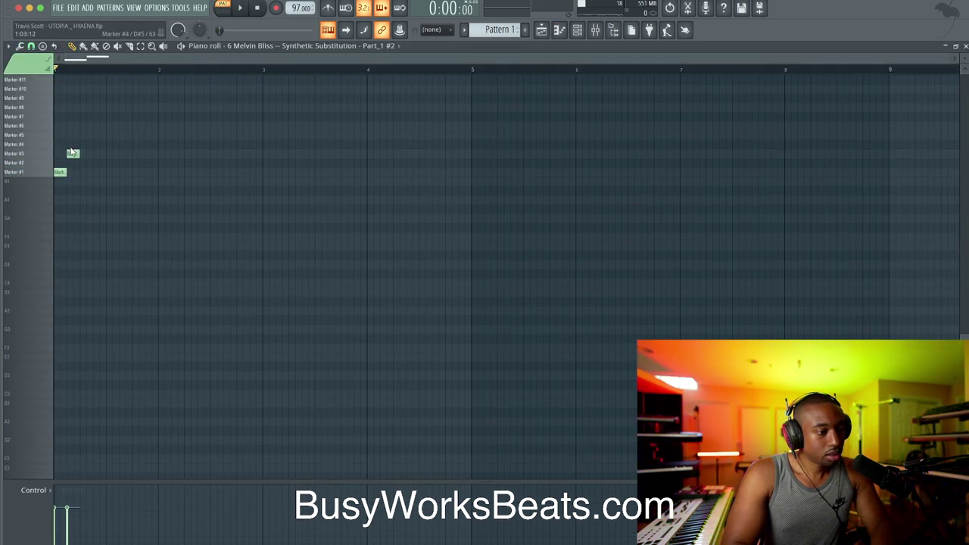
Delete the Track 3 drum break clips from bar 34 to 41 and place Pattern 1 at bar 34.
click(552, 29)
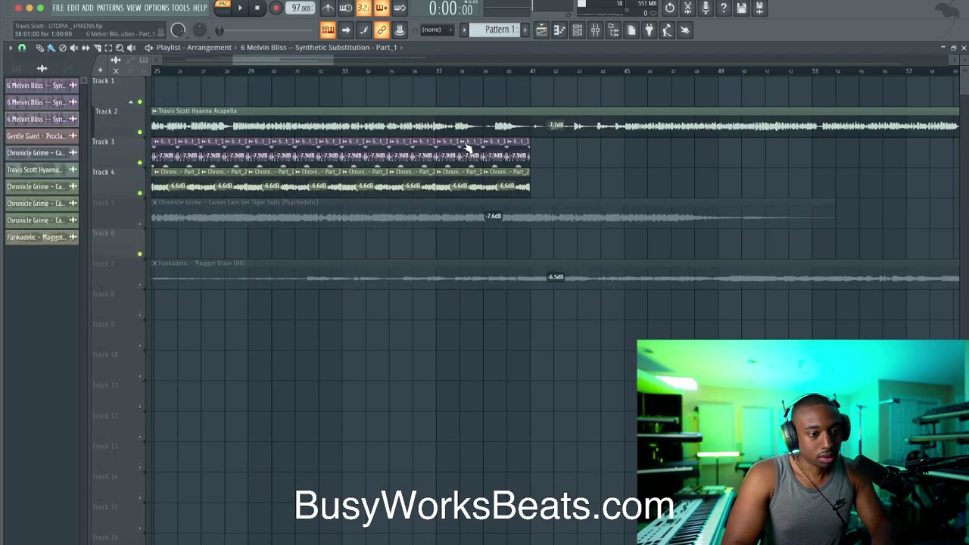
drag(523, 154, 389, 155)
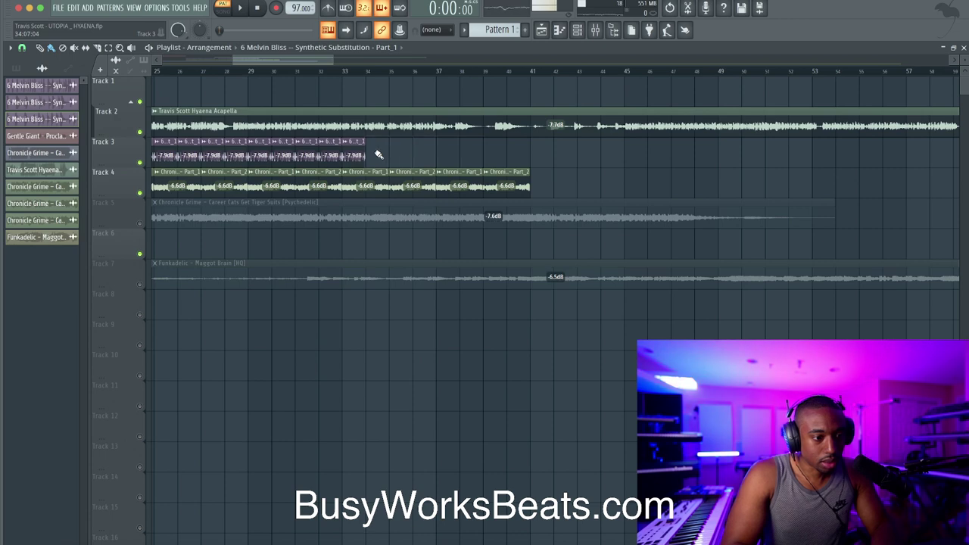
click(16, 67)
drag(359, 158, 378, 153)
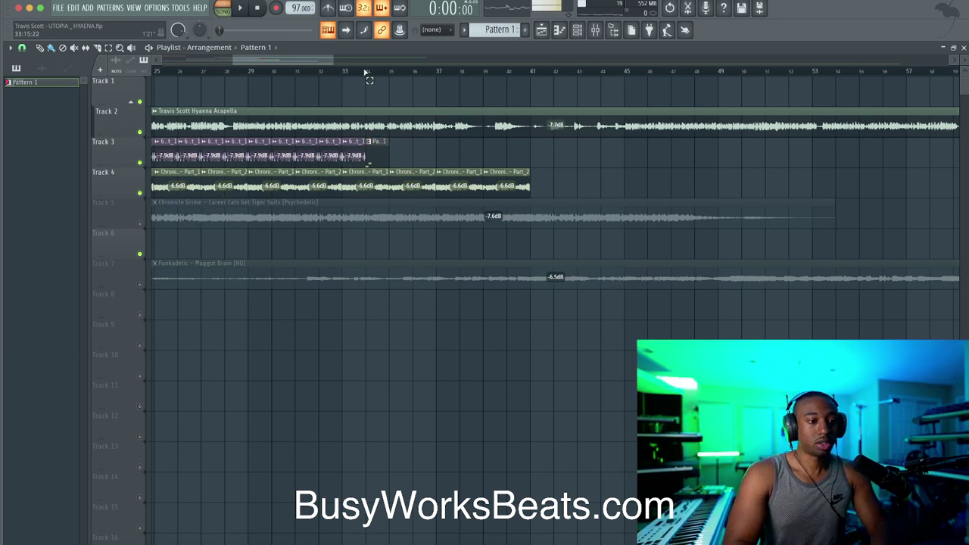
Set the playlist time selection to bars 34 through 38 and audition the placed pattern from the channel rack.
drag(366, 75, 460, 76)
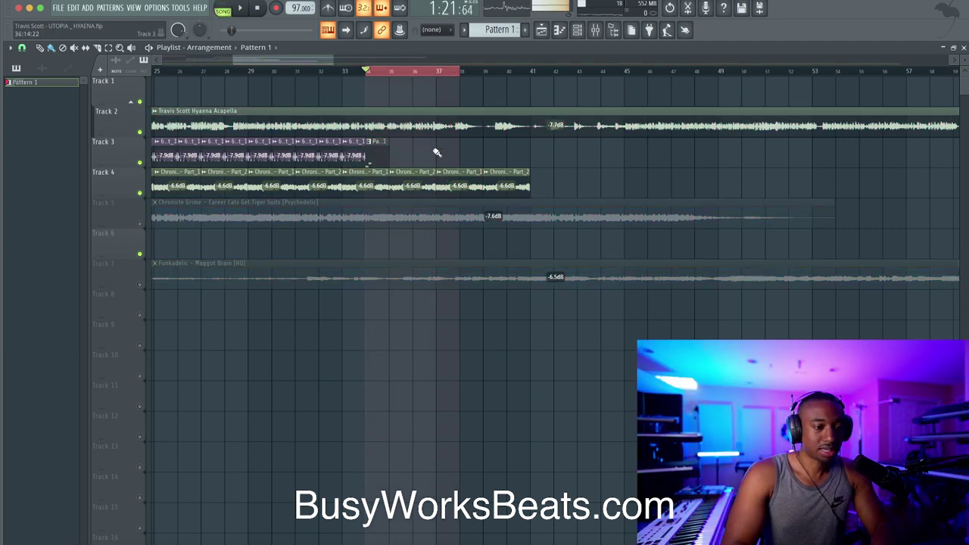
click(577, 31)
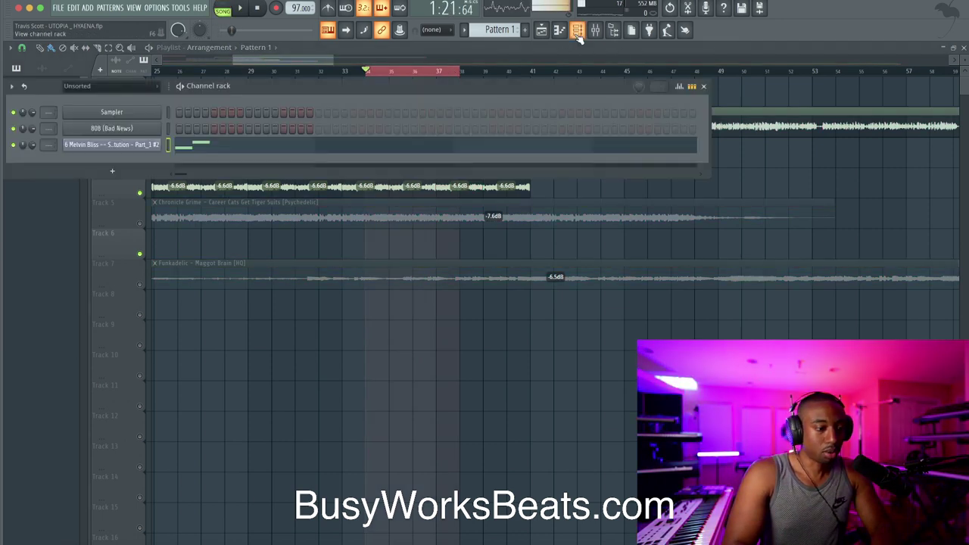
key(space)
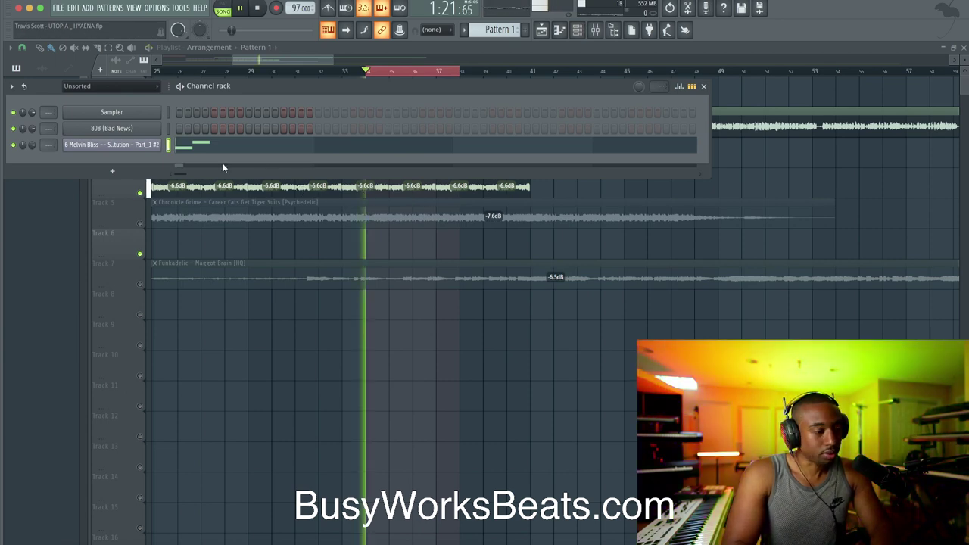
key(space)
Open the sliced drum channel's piano roll and continue the rising sequence with Marker #5, Marker #7 and Marker #9 hits.
click(193, 146)
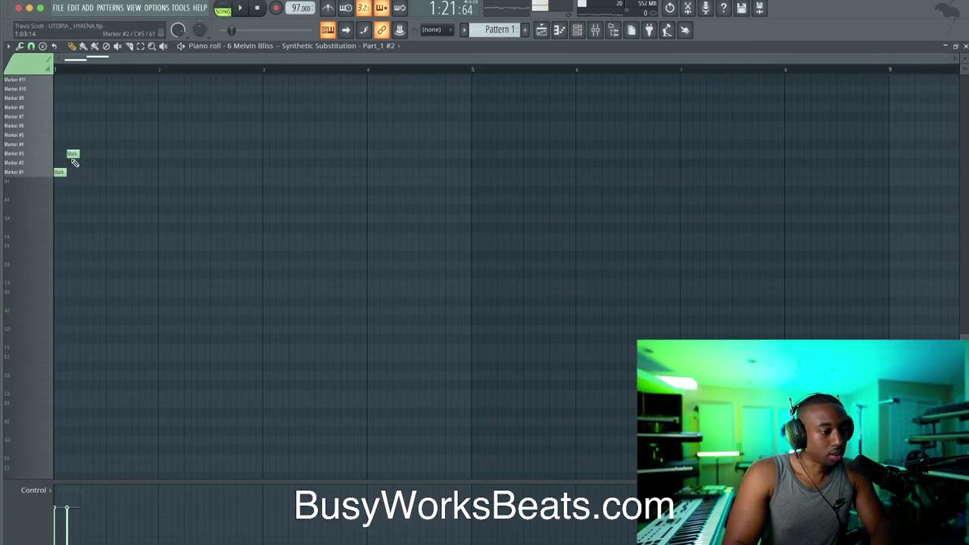
drag(79, 142, 80, 133)
key(space)
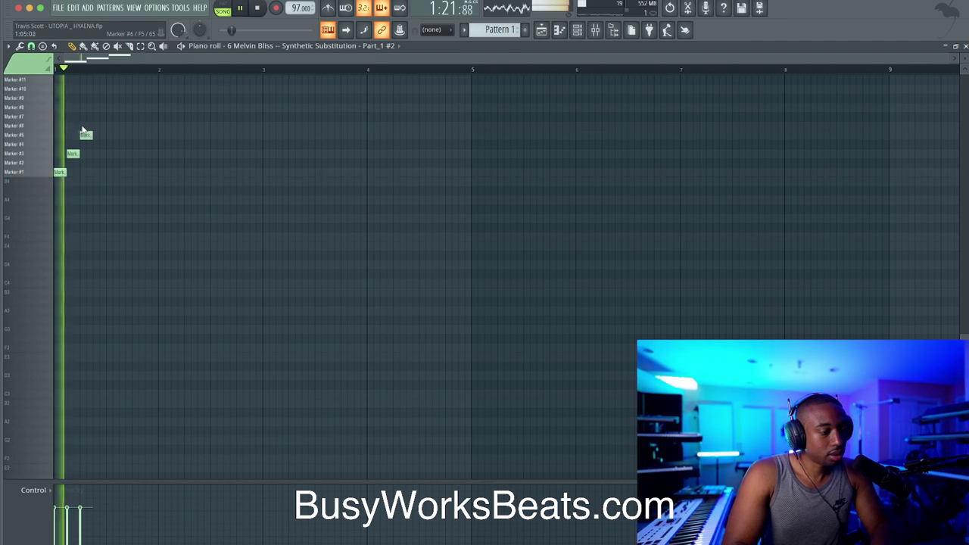
key(space)
click(96, 117)
scroll(95, 119, up, 3)
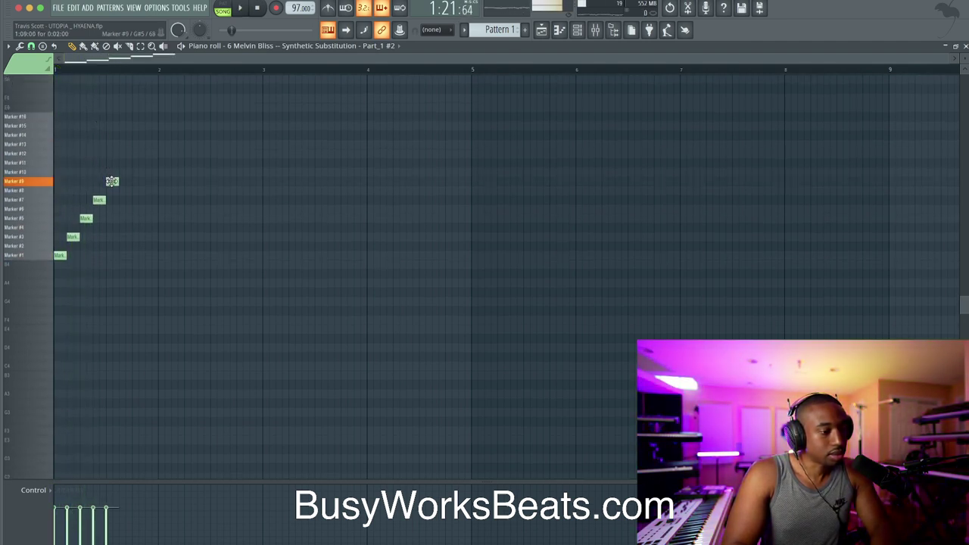
Change the Marker #9 hit to Marker #8 directly after Marker #7, and add Marker #10 and Marker #11 hits, auditioning them.
key(space)
click(124, 172)
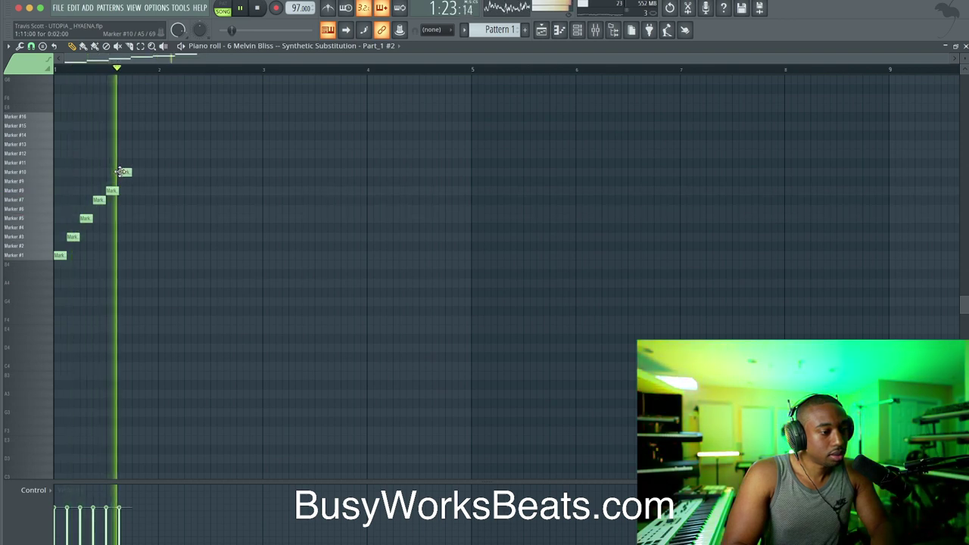
key(space)
mouse_move(106, 164)
mouse_down()
mouse_move(107, 154)
mouse_move(106, 173)
mouse_move(124, 163)
mouse_up()
key(space)
key(space)
key(space)
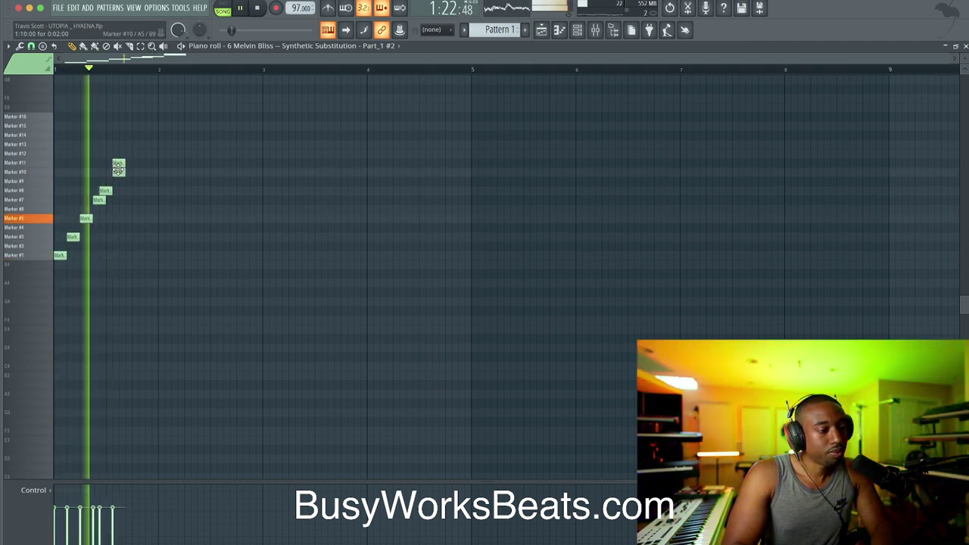
Shift the Marker #11 hit one step after Marker #10 and follow it with Marker #12 and Marker #13 hits.
key(space)
click(126, 154)
key(space)
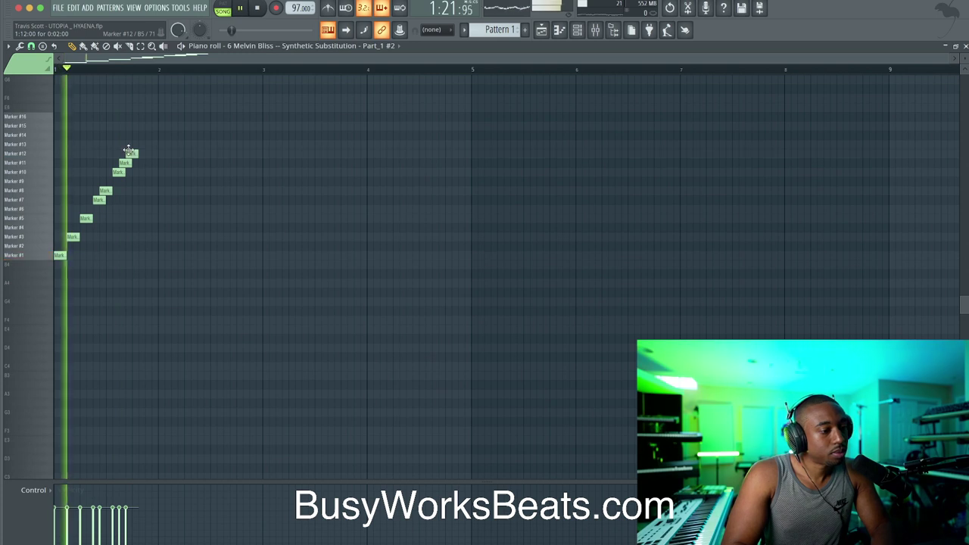
click(133, 144)
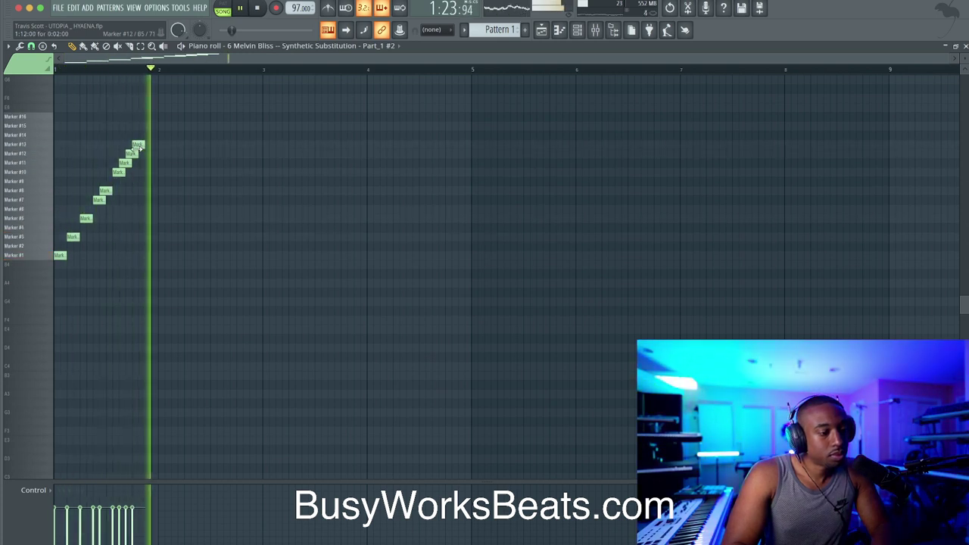
key(space)
Try an extra hit around the gap between Marker #8 and Marker #10, testing Marker #7 and Marker #2, and delete it.
click(124, 182)
key(space)
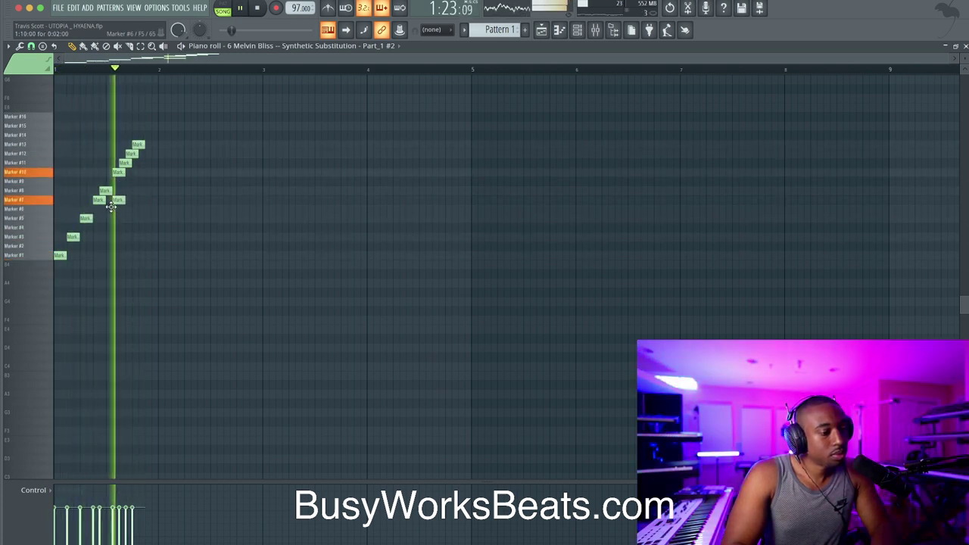
key(space)
mouse_move(120, 181)
mouse_down()
mouse_move(106, 218)
mouse_move(106, 206)
mouse_up()
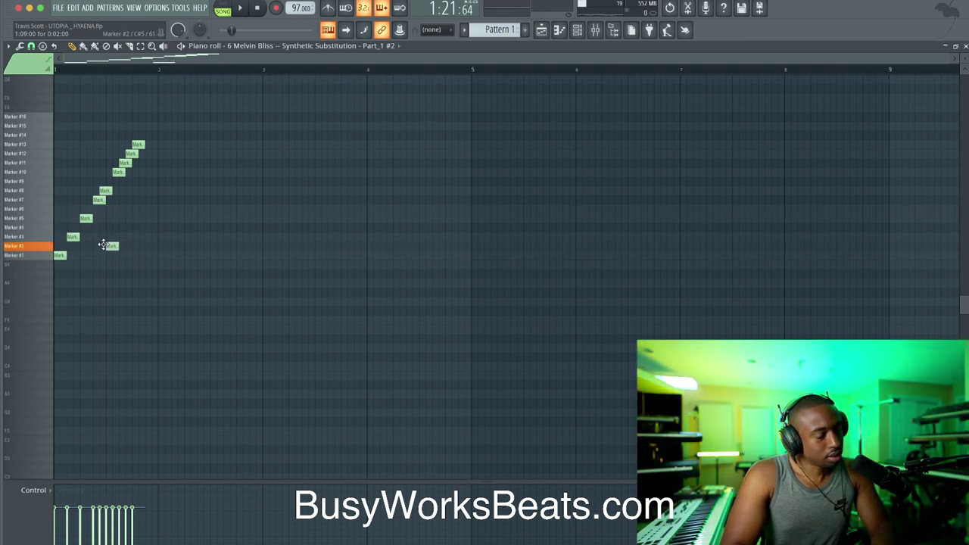
key(space)
right_click(111, 245)
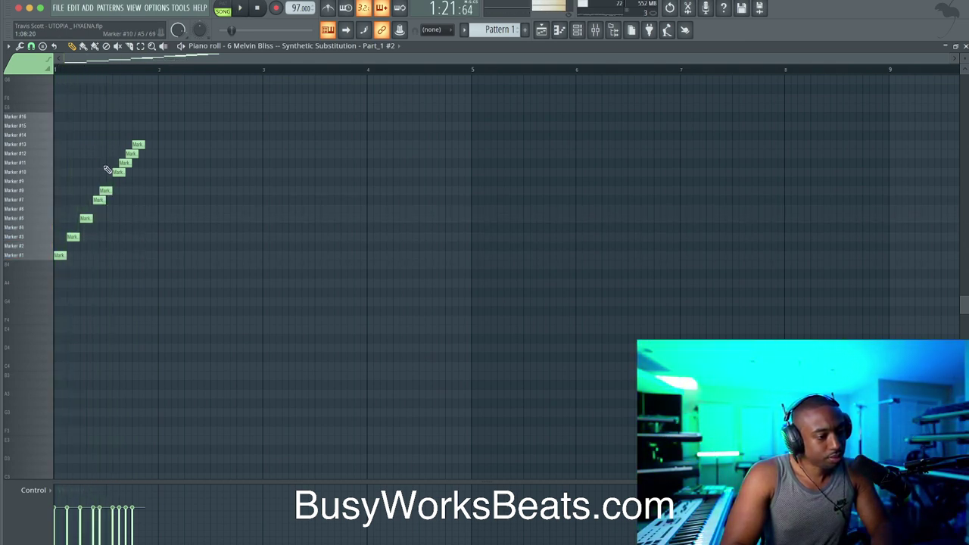
Place Marker #14 hits in the gap before Marker #10 and at the end of bar 1, and audition the bar.
drag(107, 168, 106, 120)
key(space)
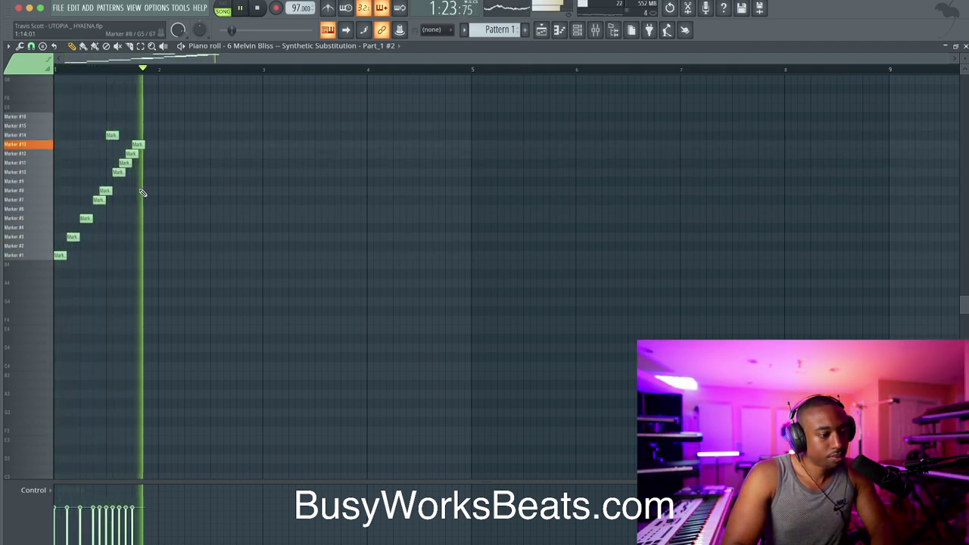
key(space)
key(space)
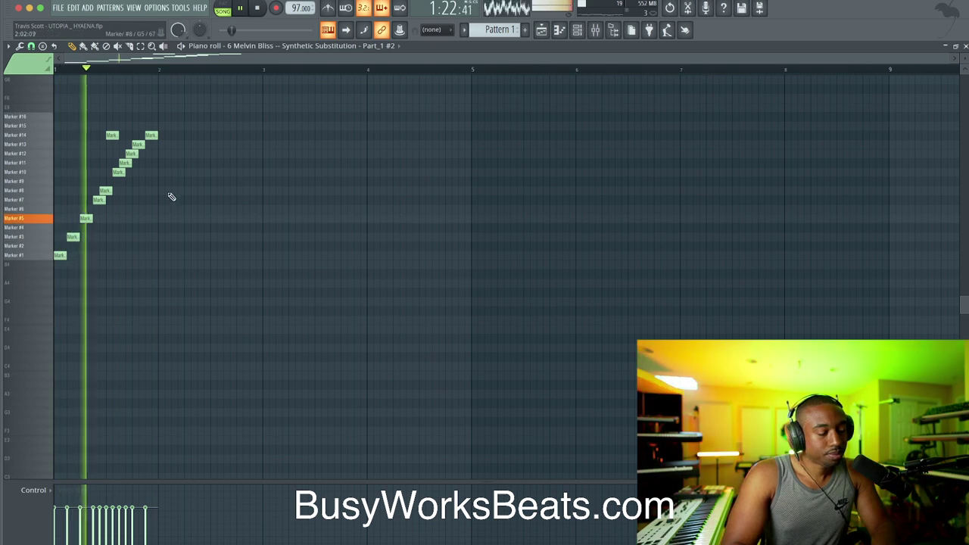
key(space)
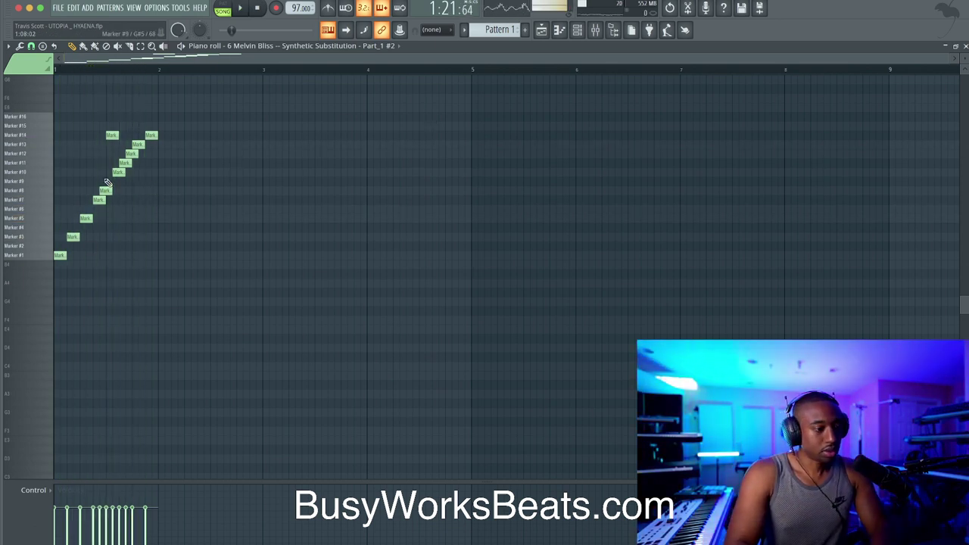
Copy all of bar 1's drum hits into bar 2 and audition the two-bar sequence.
drag(204, 274, 53, 75)
drag(57, 256, 164, 255)
key(space)
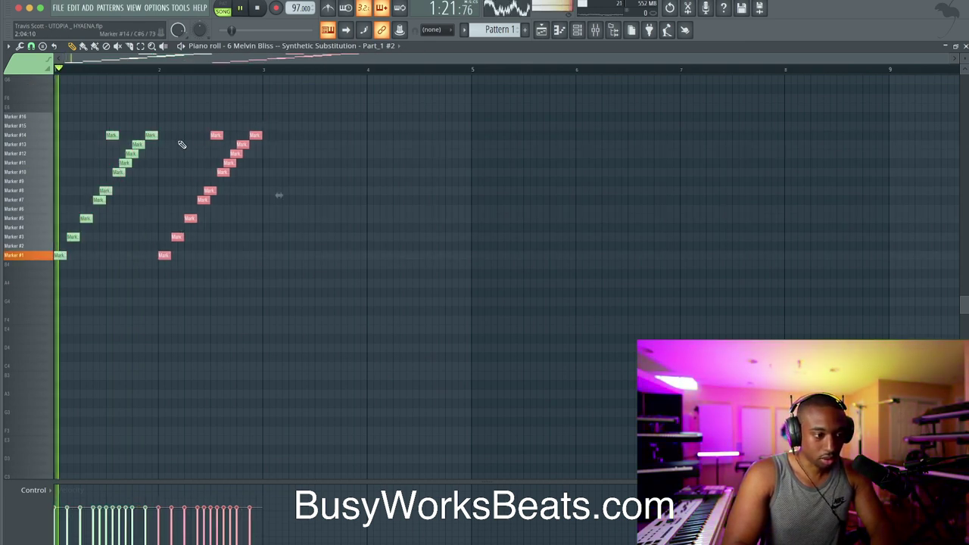
click(179, 144)
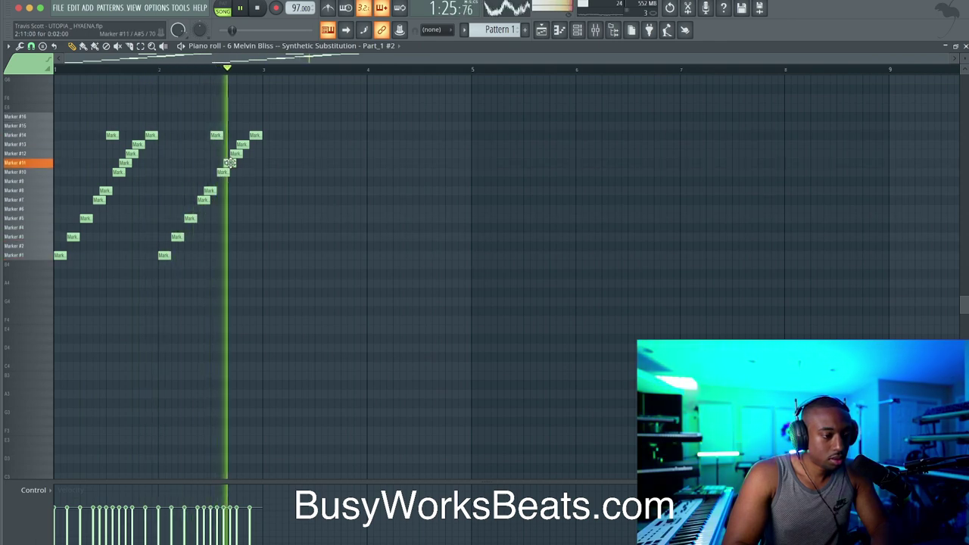
key(space)
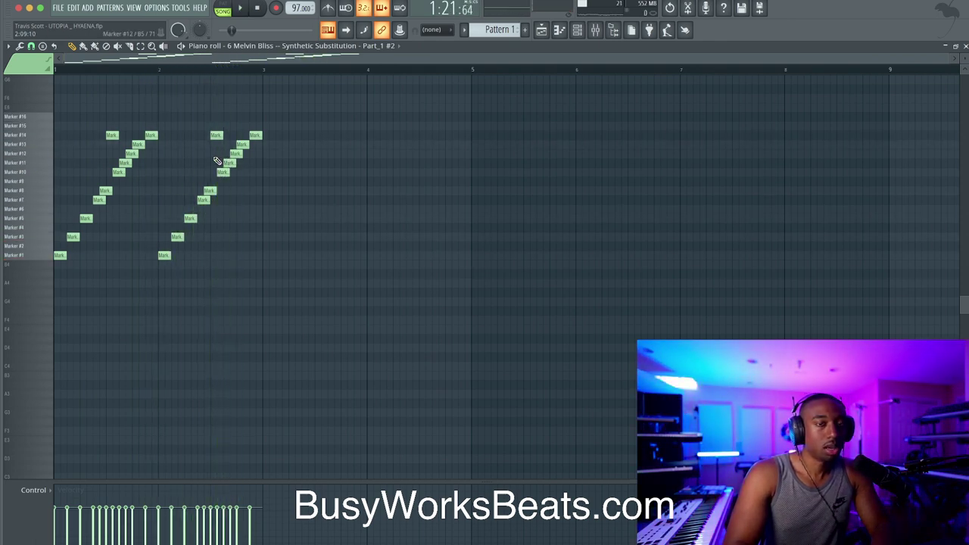
key(space)
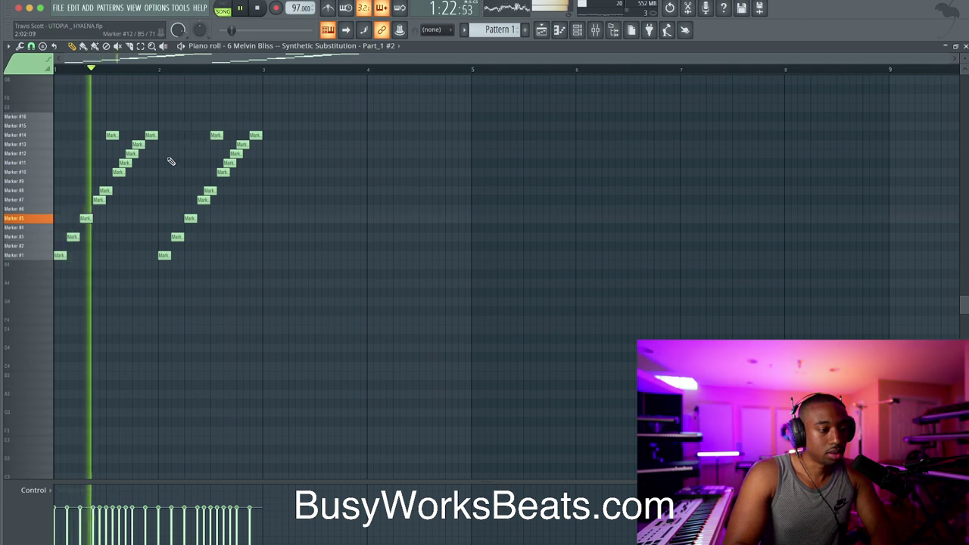
scroll(204, 188, up, 1)
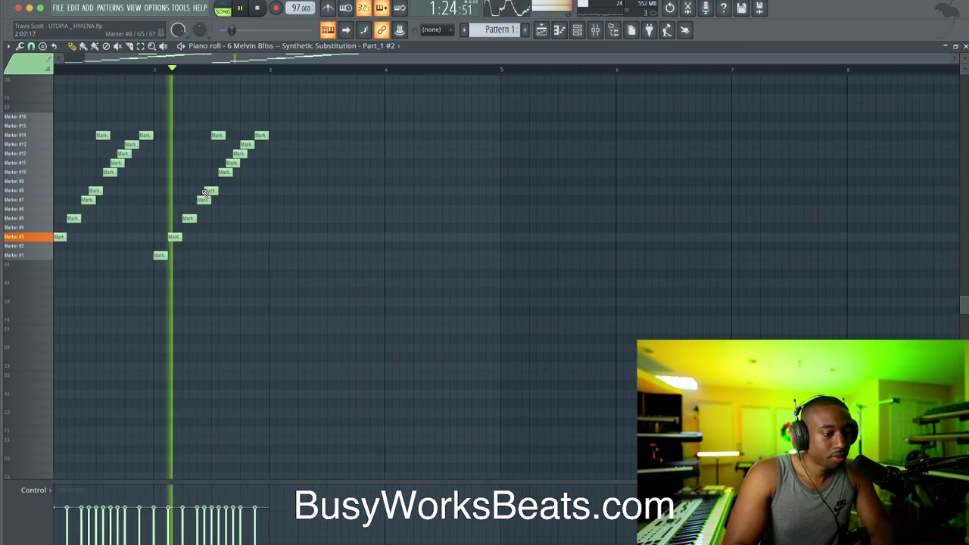
Move the bar 2 Marker #8 note down to Marker #5 and the final note down to Marker #12, auditioning the drum chops.
key(space)
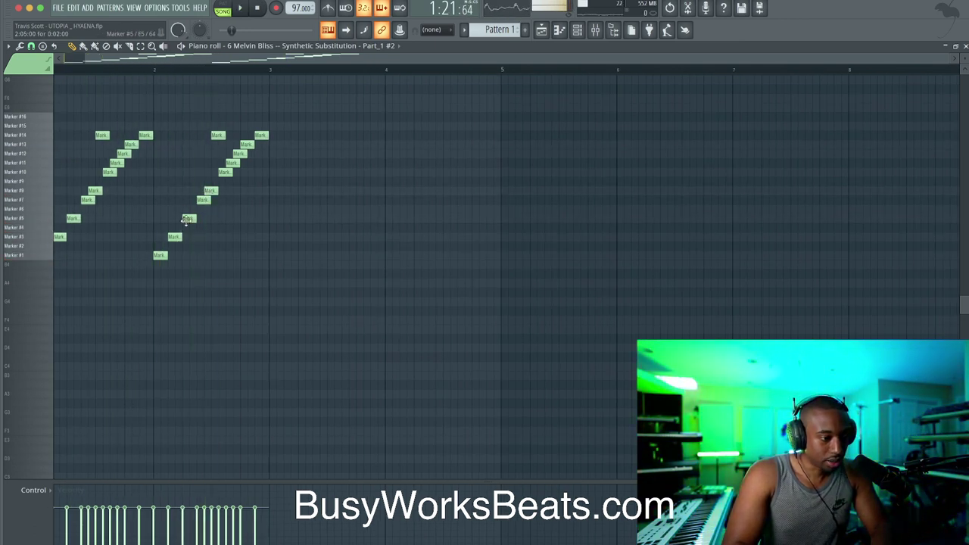
key(space)
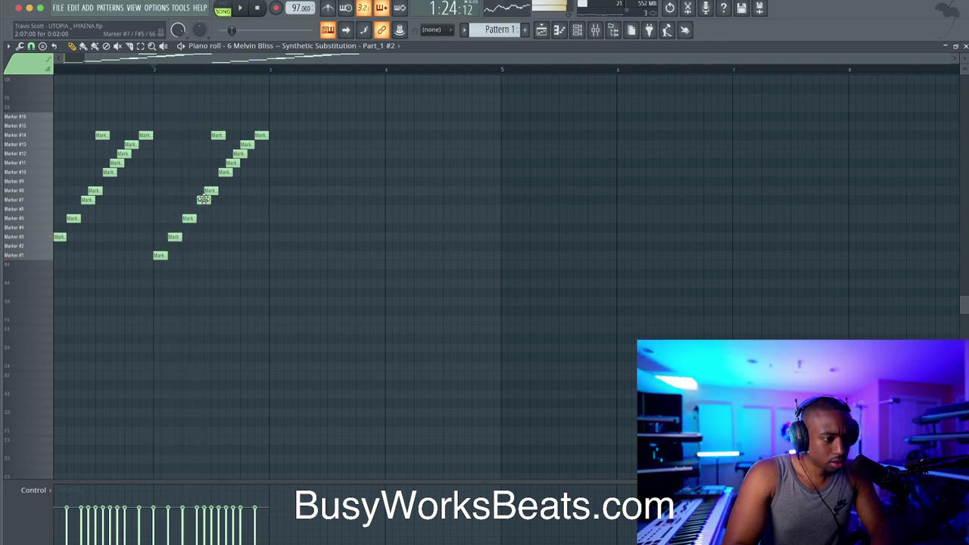
drag(211, 217, 211, 218)
key(space)
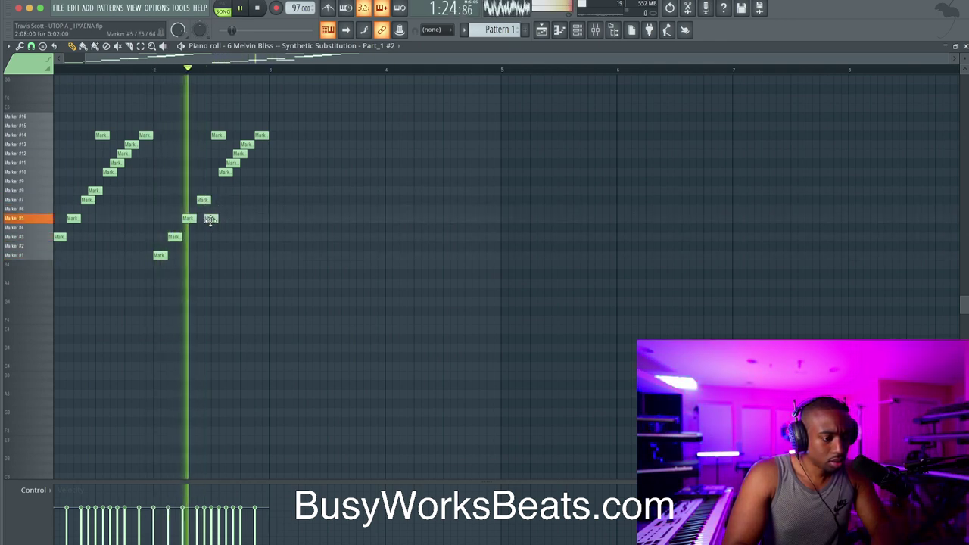
key(space)
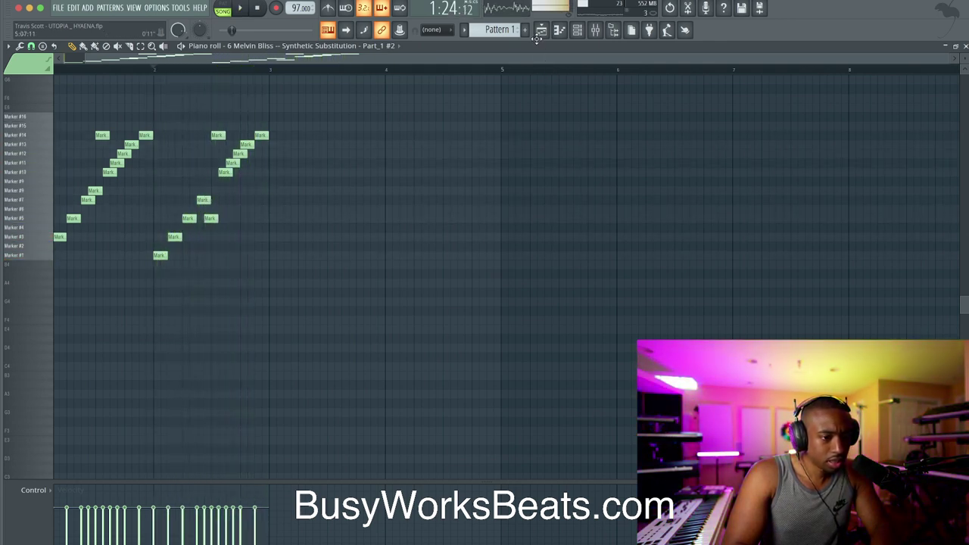
key(space)
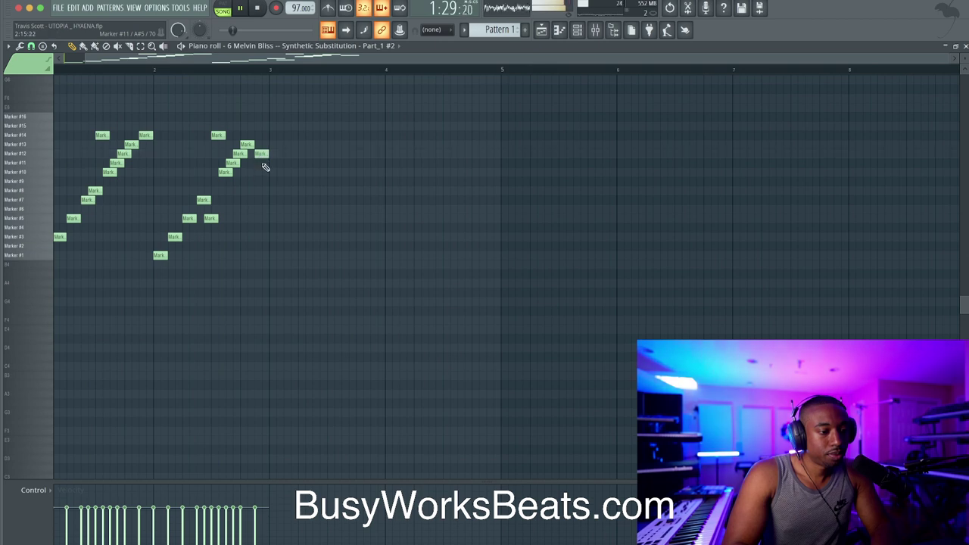
Return to the playlist, play the arrangement from bar 29, and look over the mixer tracks.
click(540, 30)
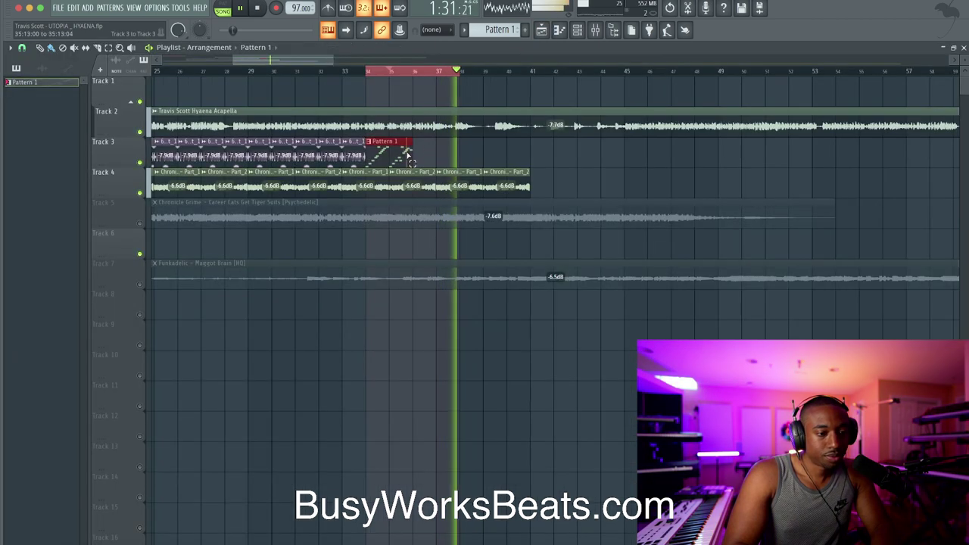
key(space)
click(267, 71)
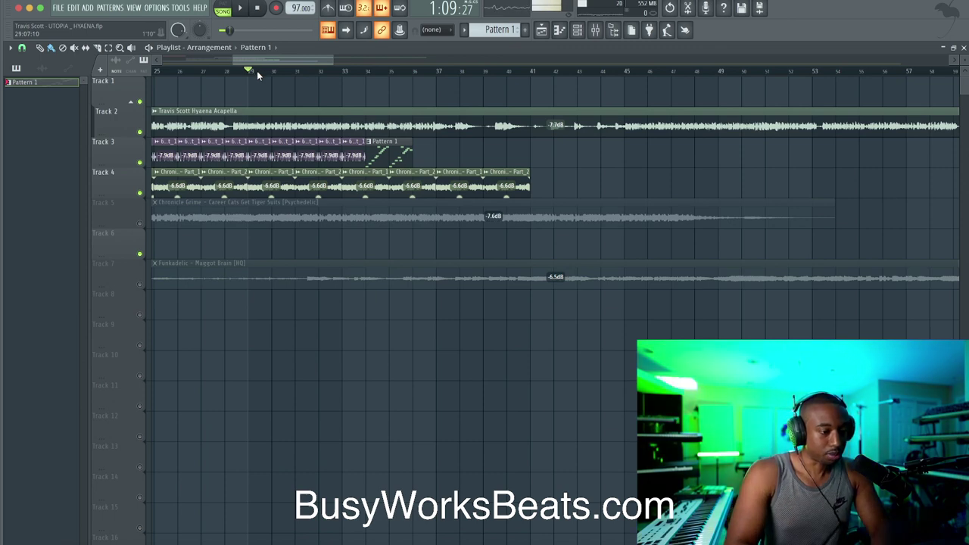
key(space)
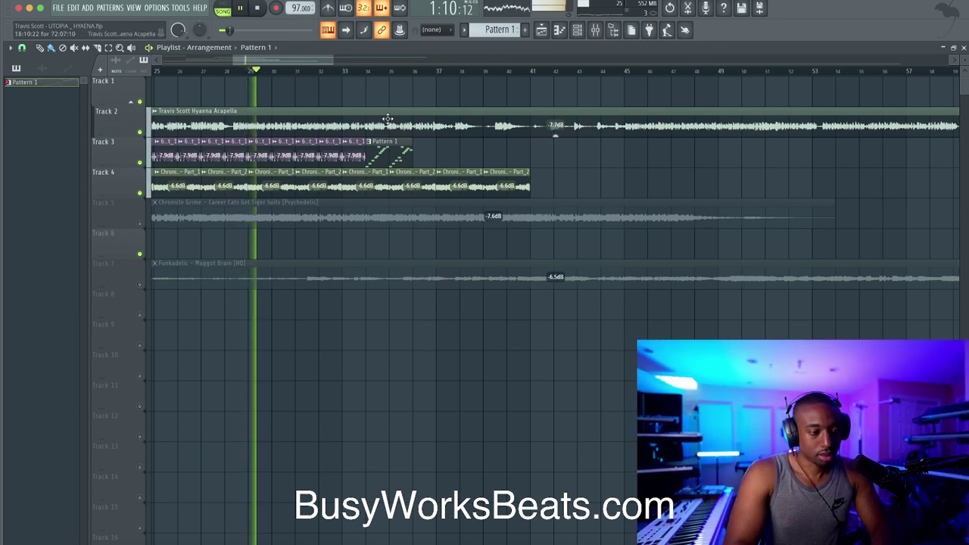
click(603, 35)
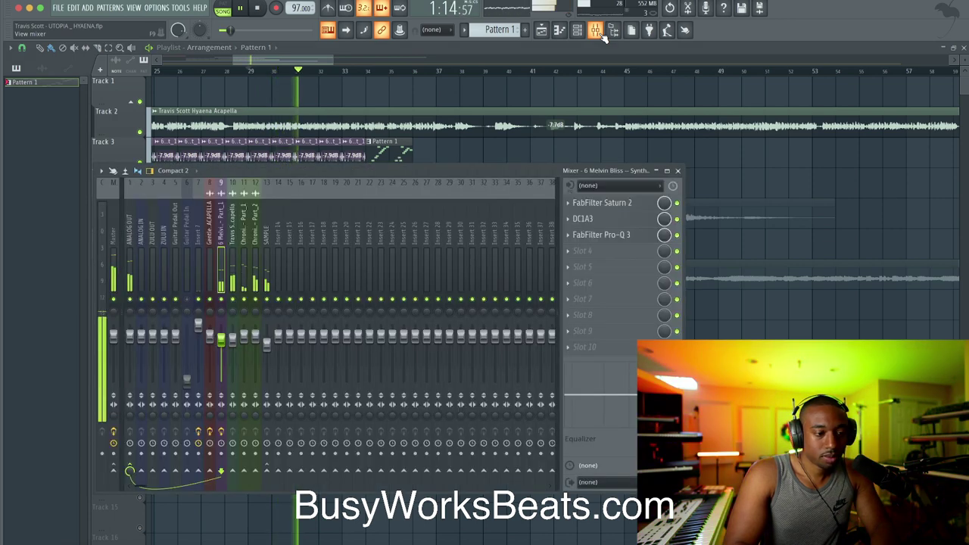
click(678, 171)
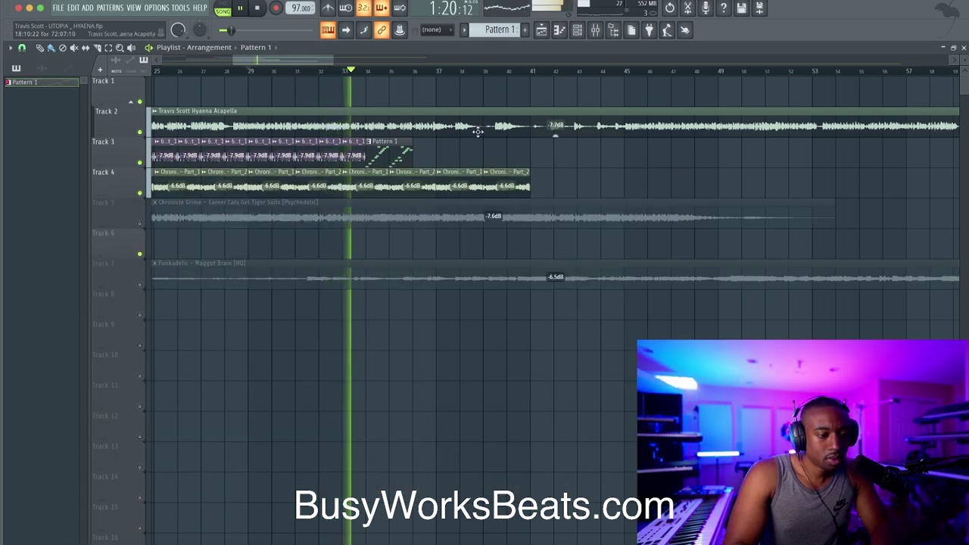
Stop playback and rename mixer insert 14 as DRUMS.
key(space)
key(F9)
click(279, 228)
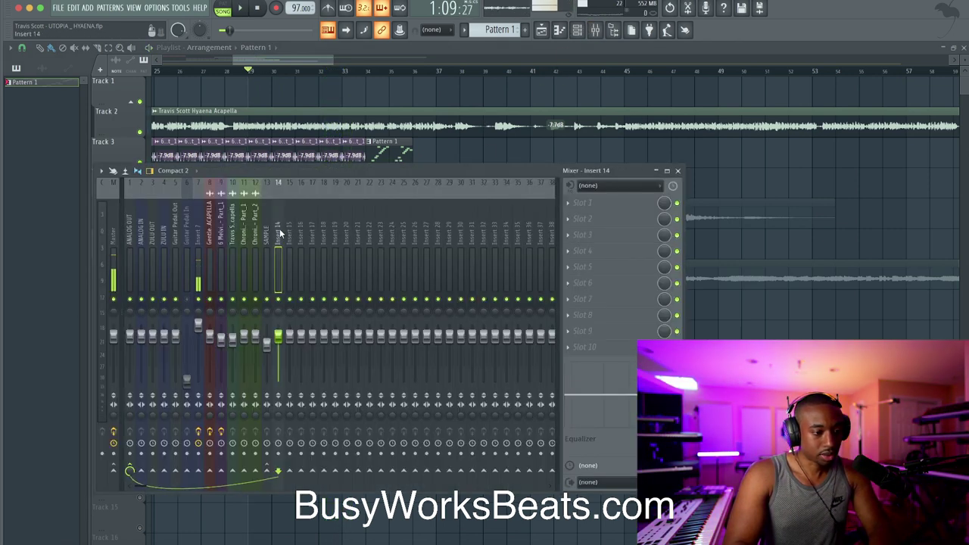
key(F2)
key(Escape)
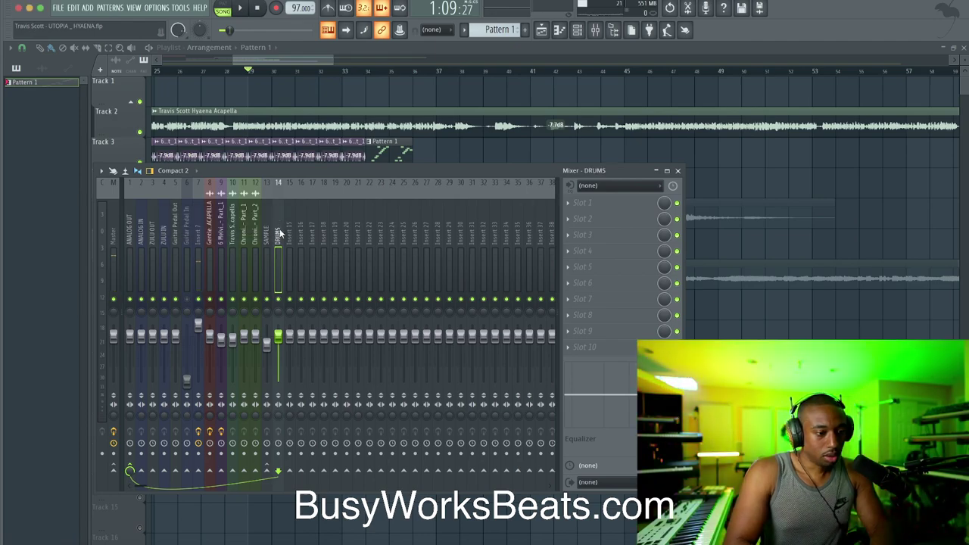
Load UAD UA 1176LN Rev E in the first effect slot of the DRUMS mixer track.
click(574, 213)
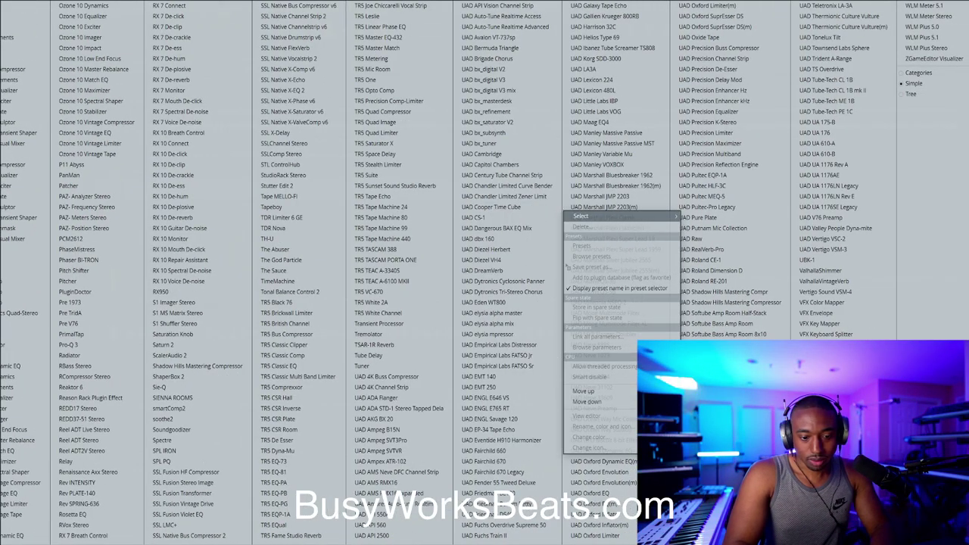
click(855, 198)
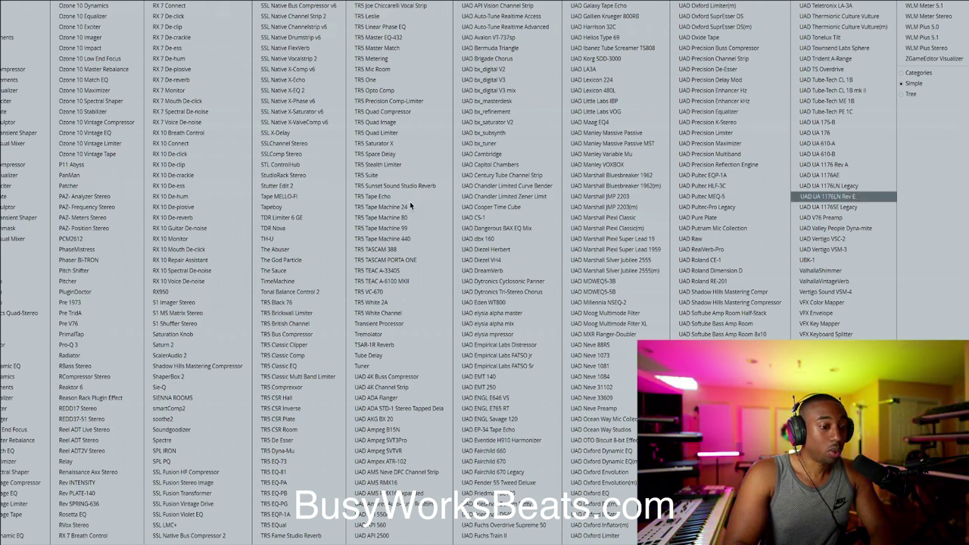
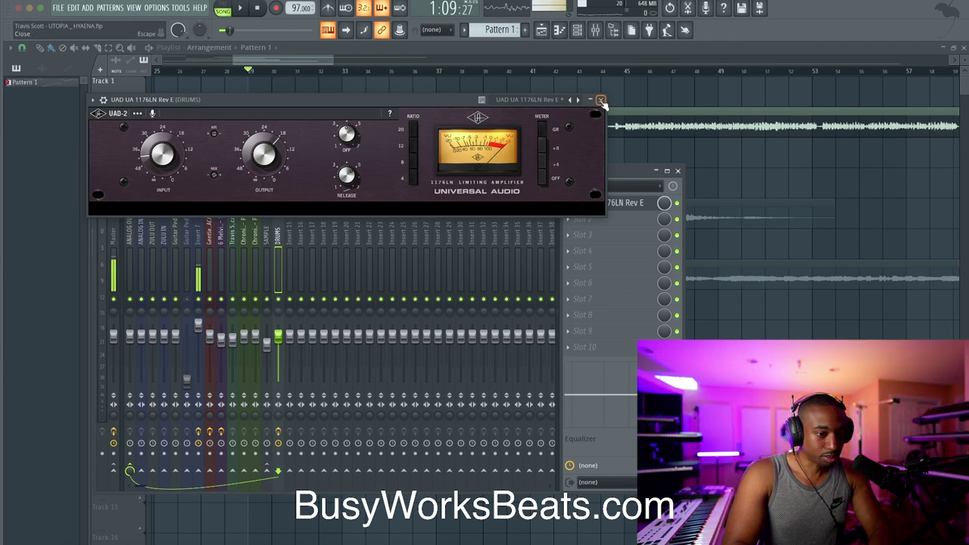
click(600, 99)
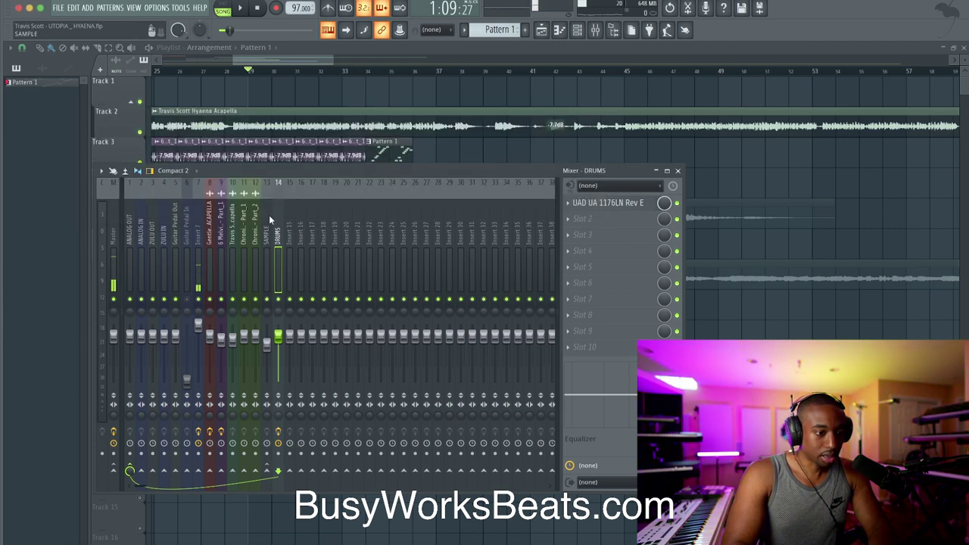
Route the 6 Melvin Bliss mixer track to the DRUMS track and audition the routing.
click(226, 241)
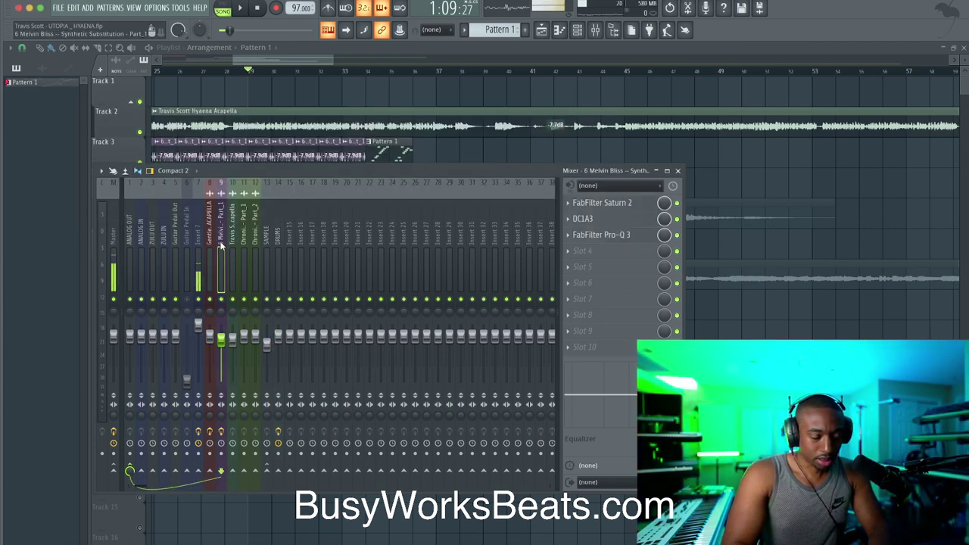
key(space)
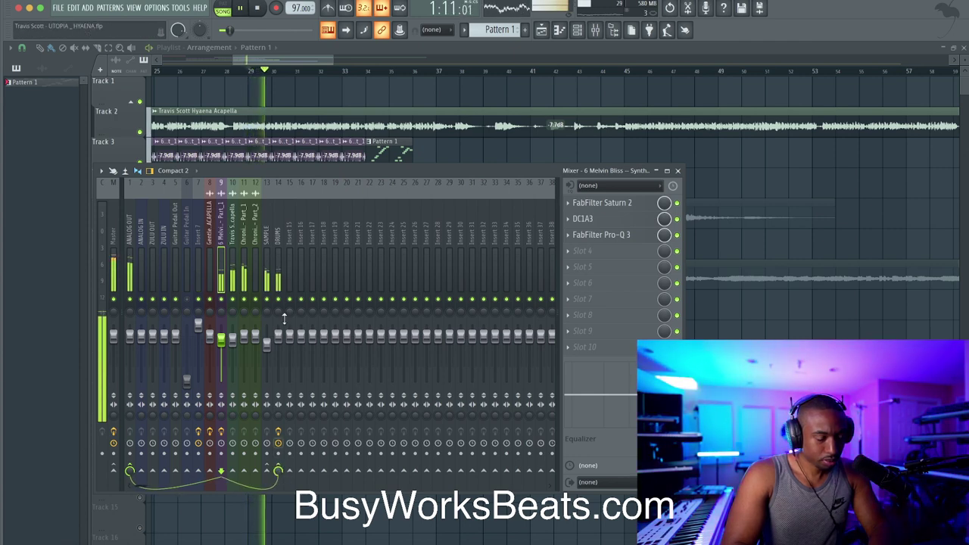
key(space)
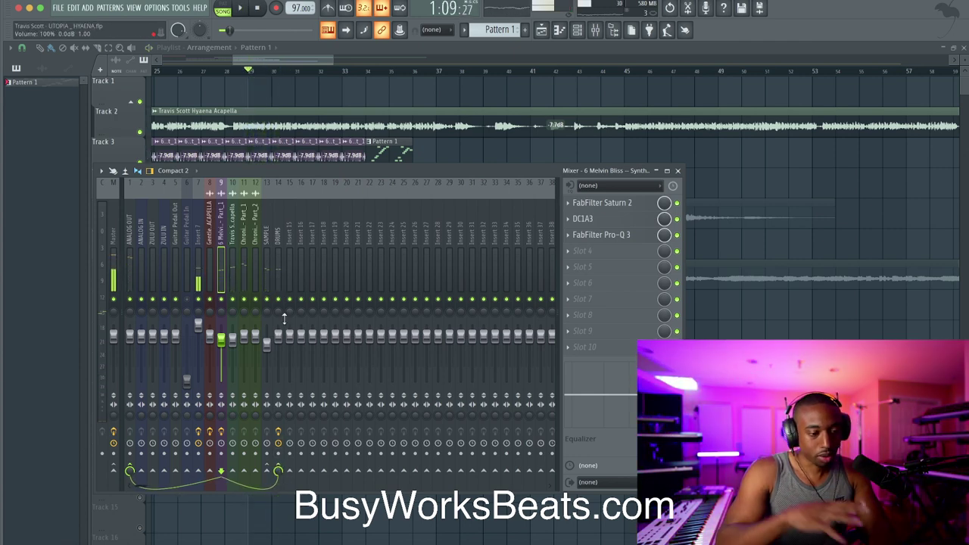
key(space)
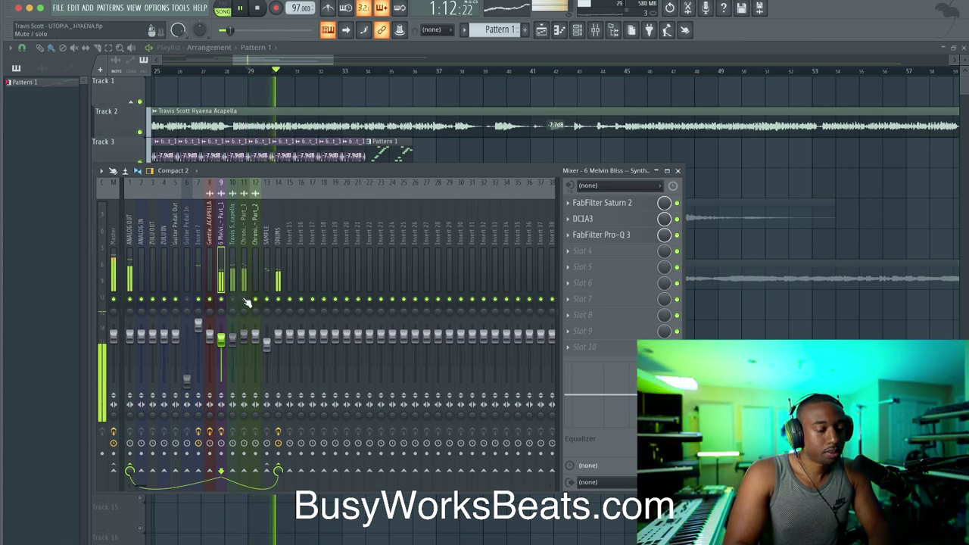
Set the 1176LN compressor's input on the DRUMS track to about -39 dB while auditioning, and close the plugin.
click(278, 280)
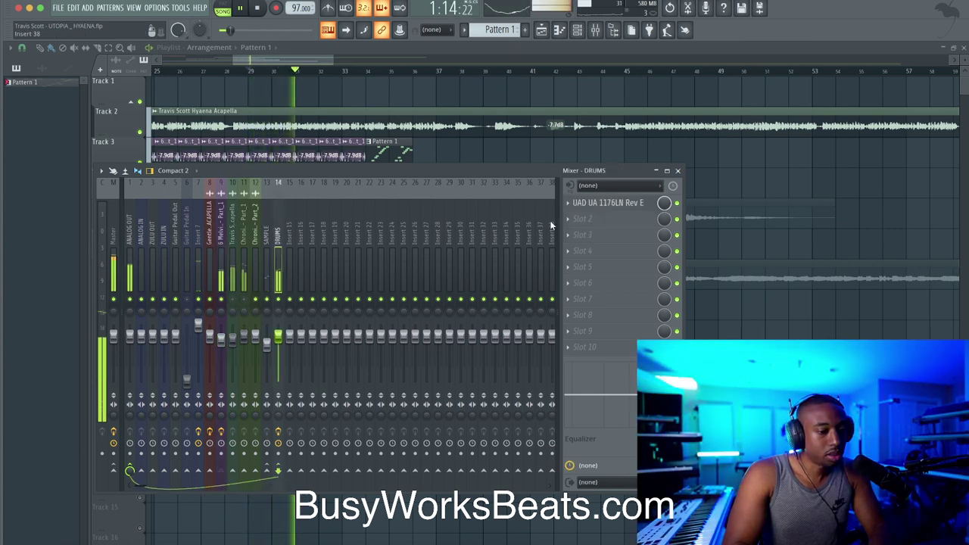
key(space)
click(600, 203)
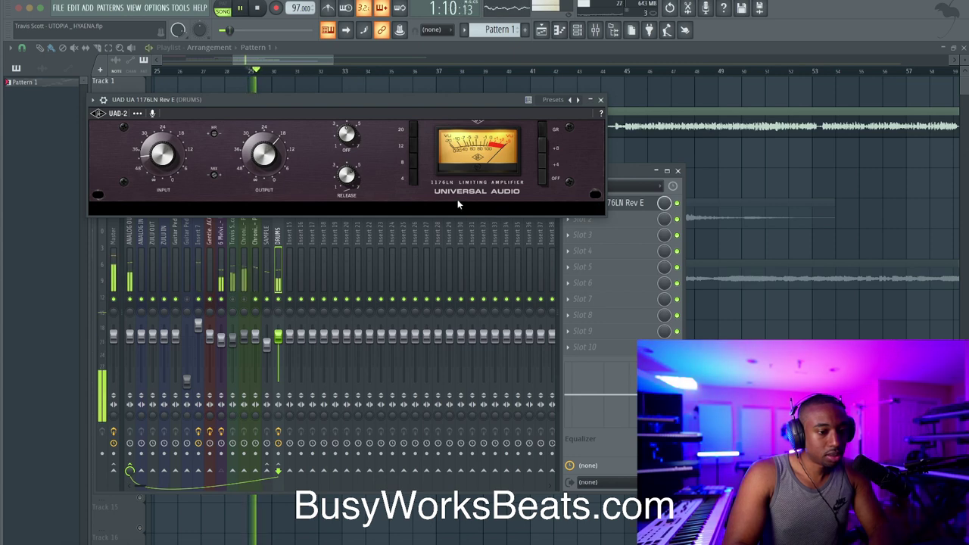
key(space)
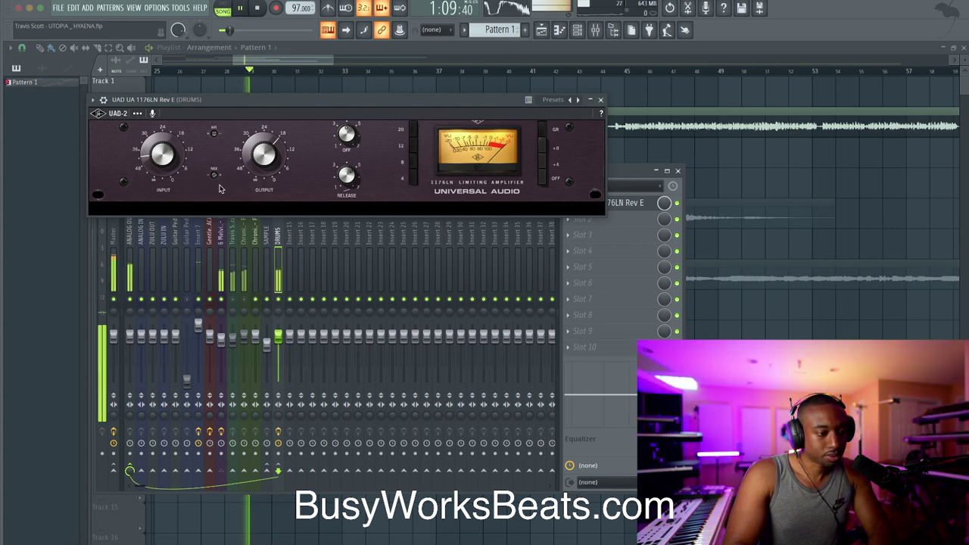
key(space)
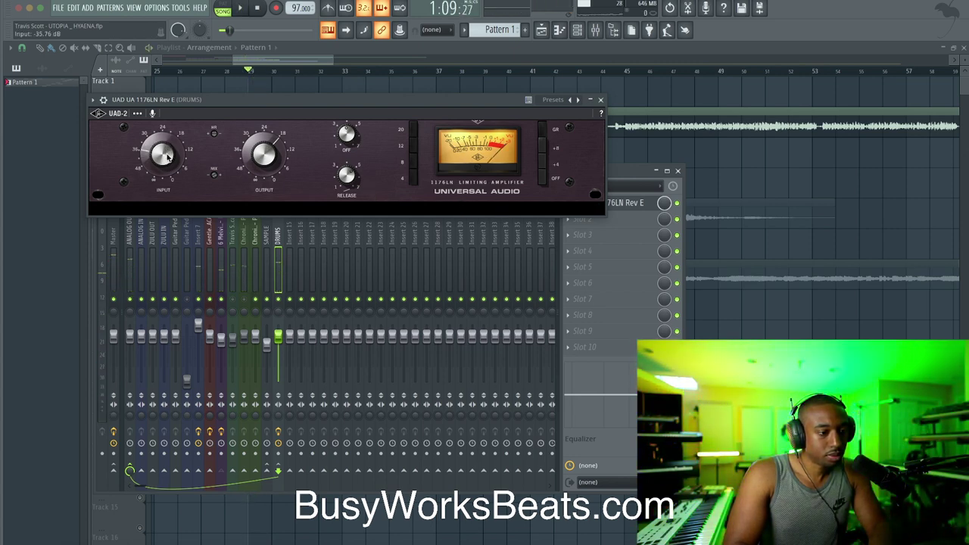
key(space)
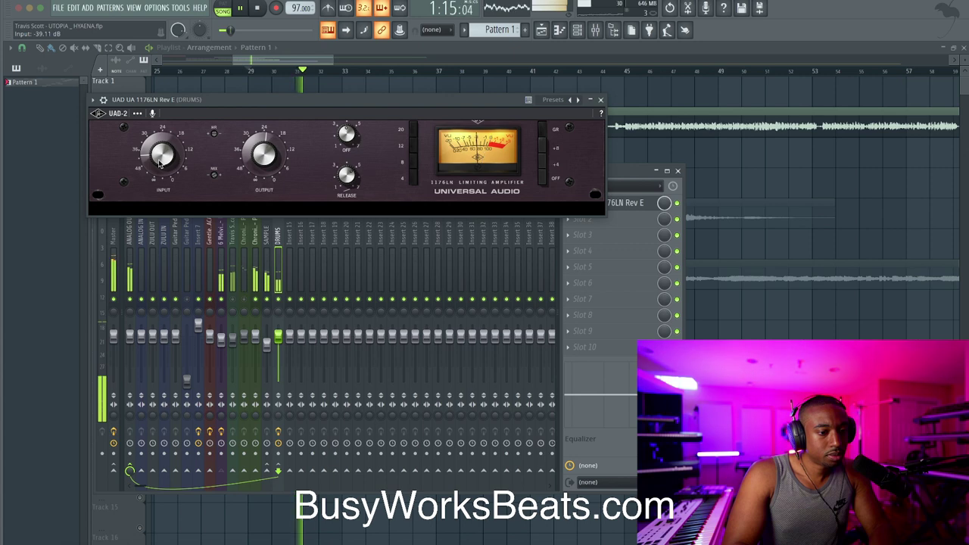
click(600, 99)
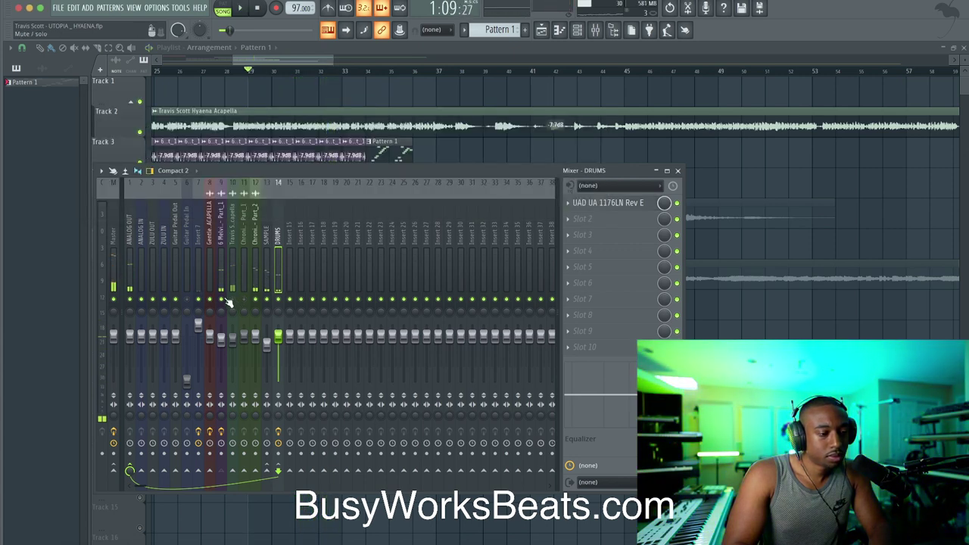
Unmute all mixer tracks and slightly lower the DRUMS track's volume while listening to the mix.
key(space)
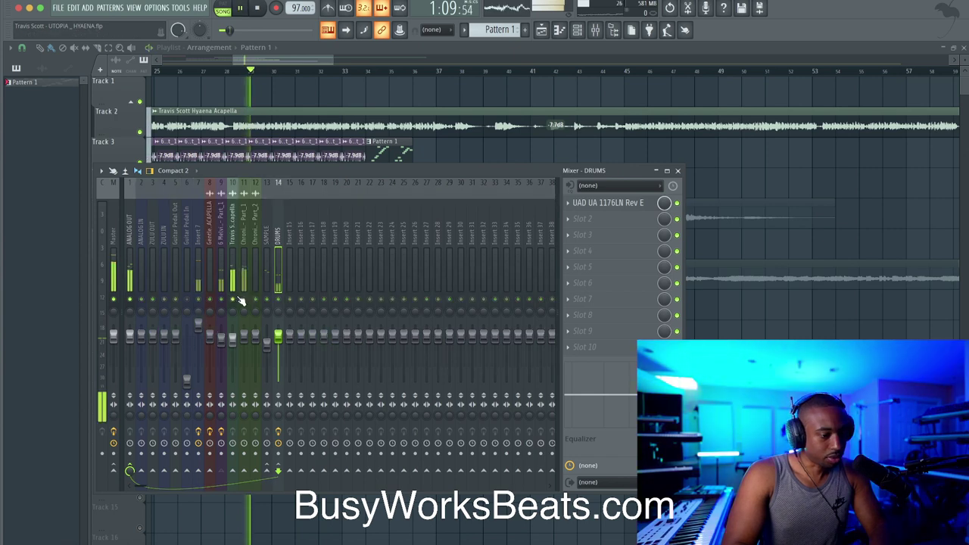
right_click(232, 300)
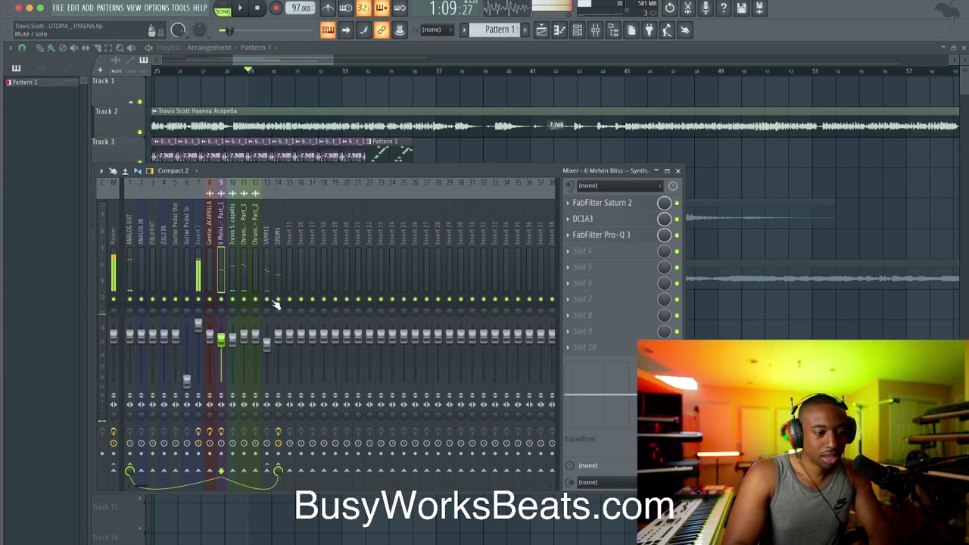
drag(277, 338, 278, 347)
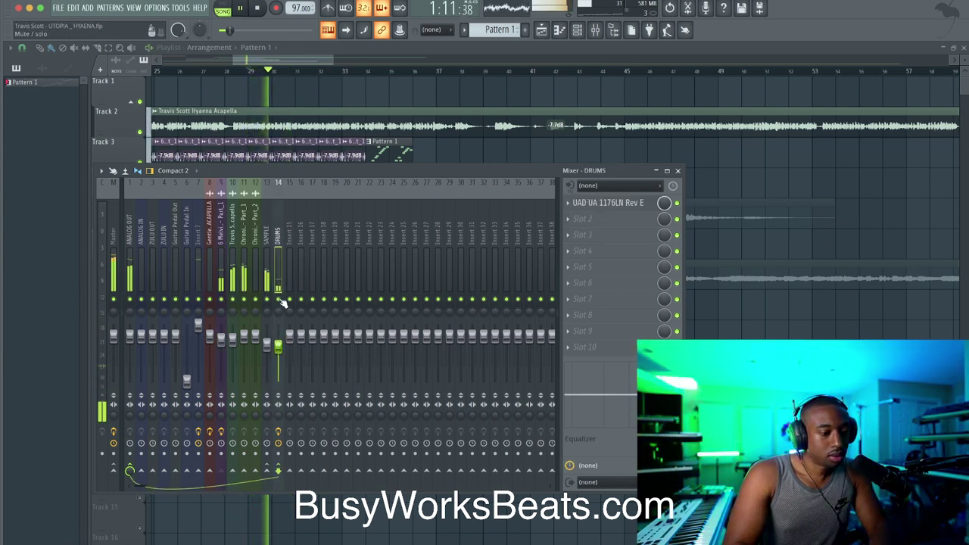
key(space)
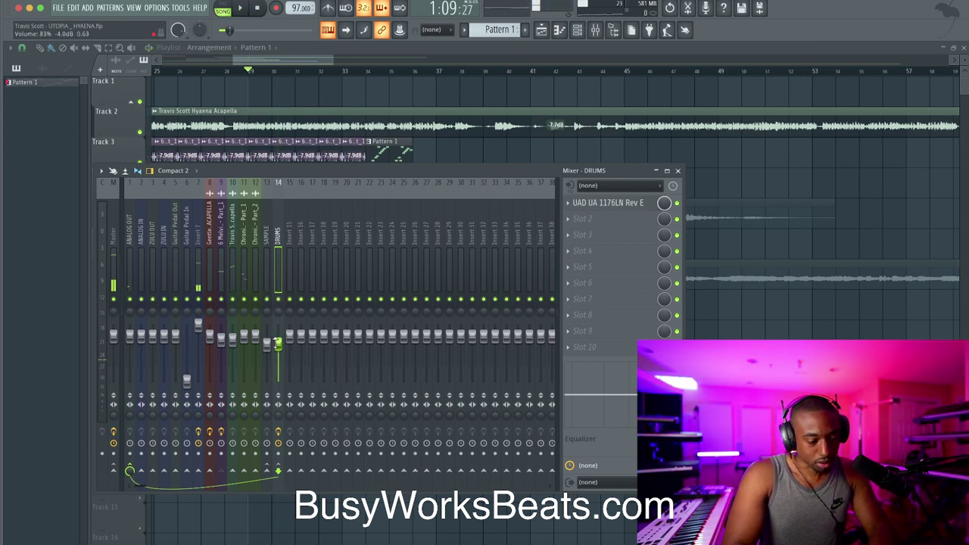
key(space)
key(space)
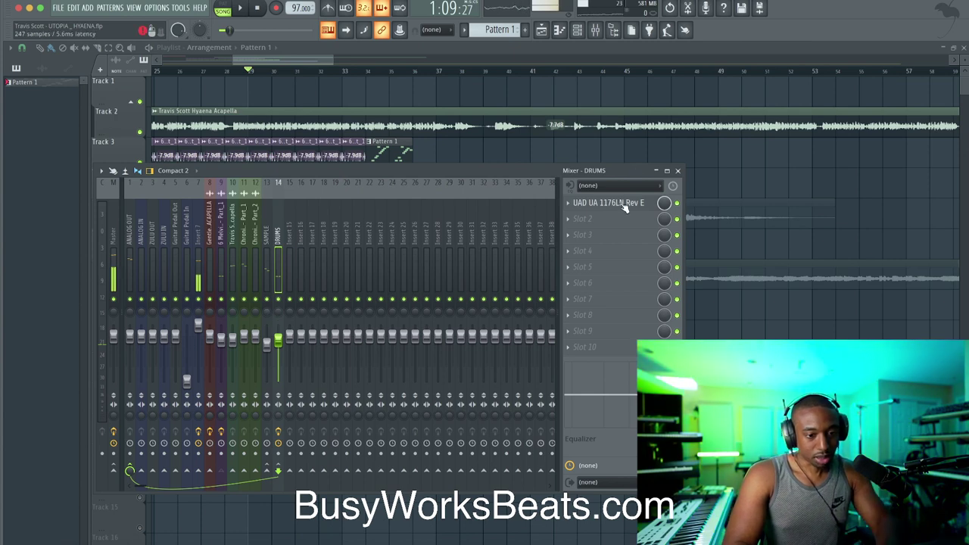
Play back the mix from bar 29 to check the drum level, and save the project.
key(space)
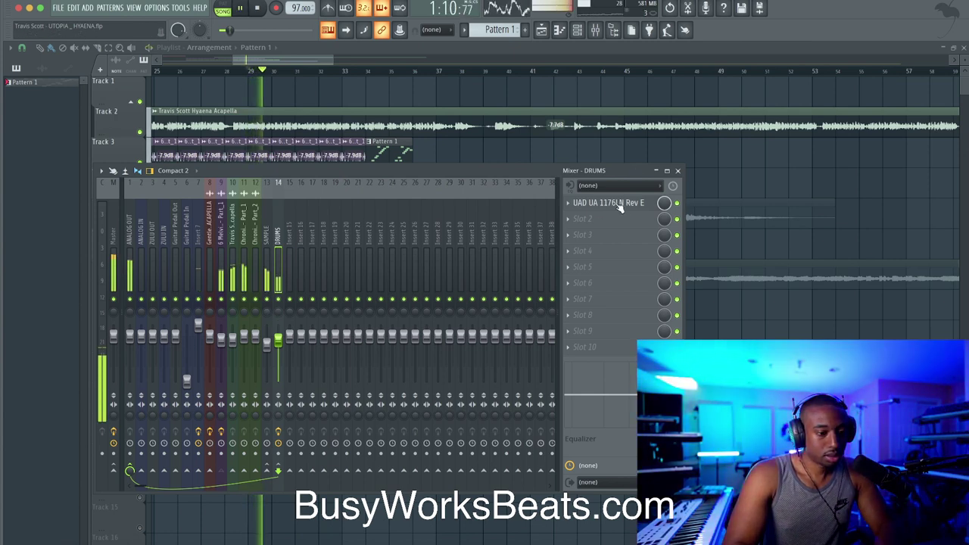
key(space)
key(space)
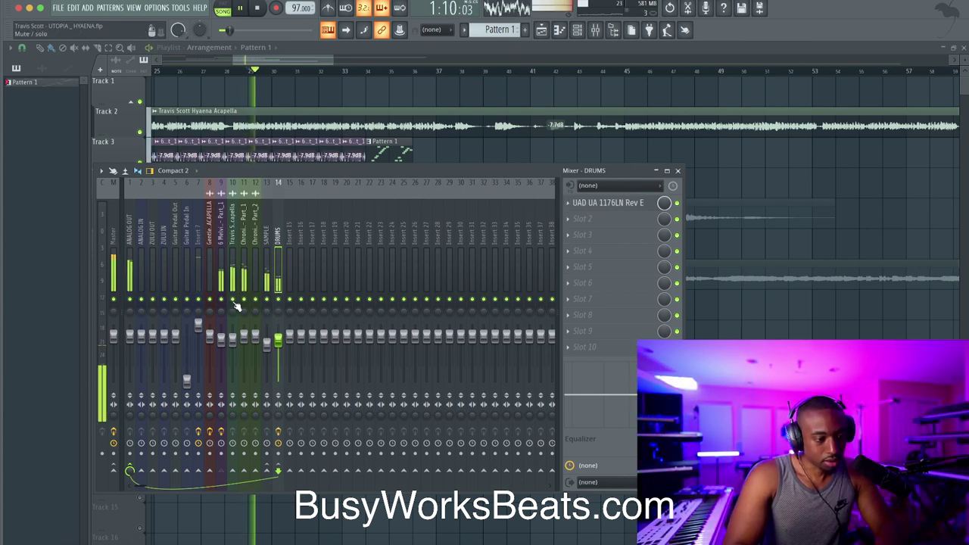
key(space)
key(space)
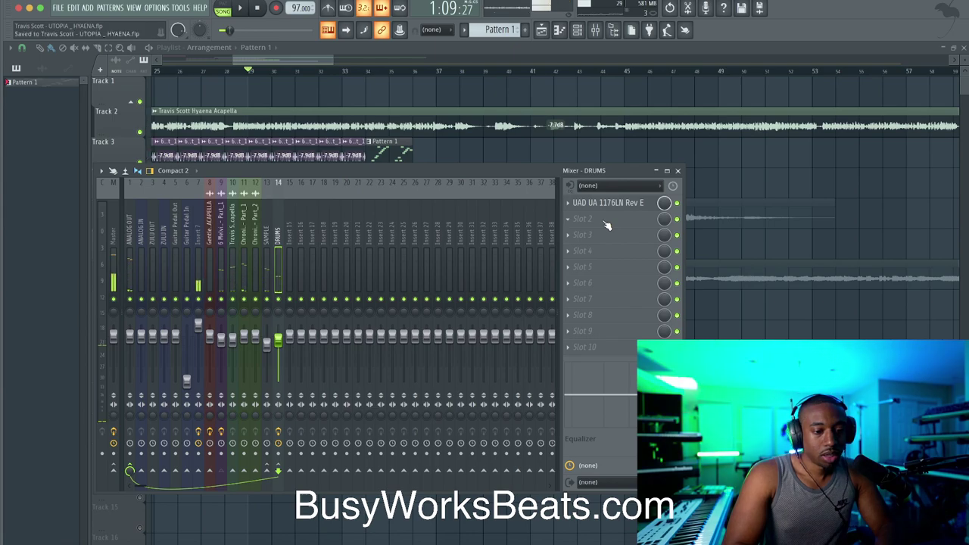
Add the UAD Cooper Time Cube to slot 2 of the DRUMS track, audition it and close the plugin.
click(607, 225)
mouse_move(598, 232)
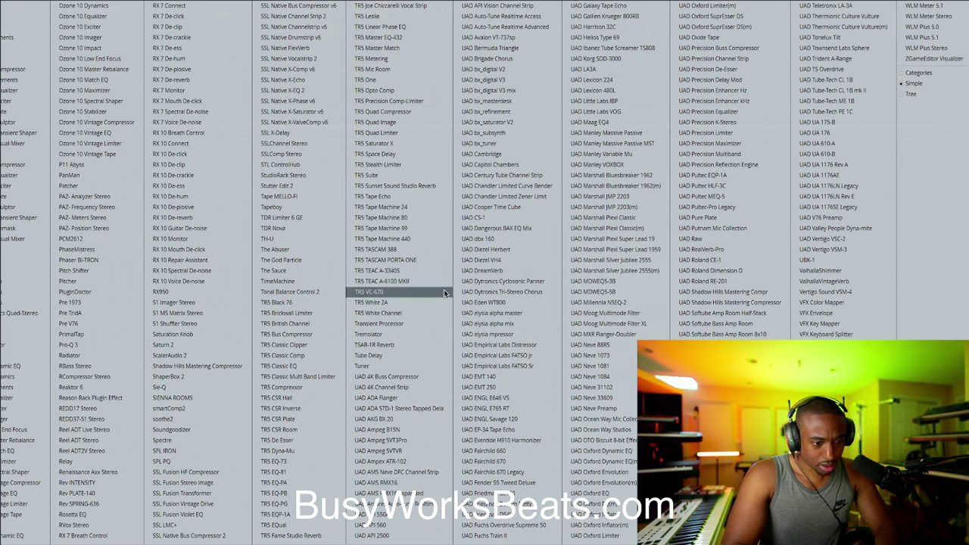
click(499, 213)
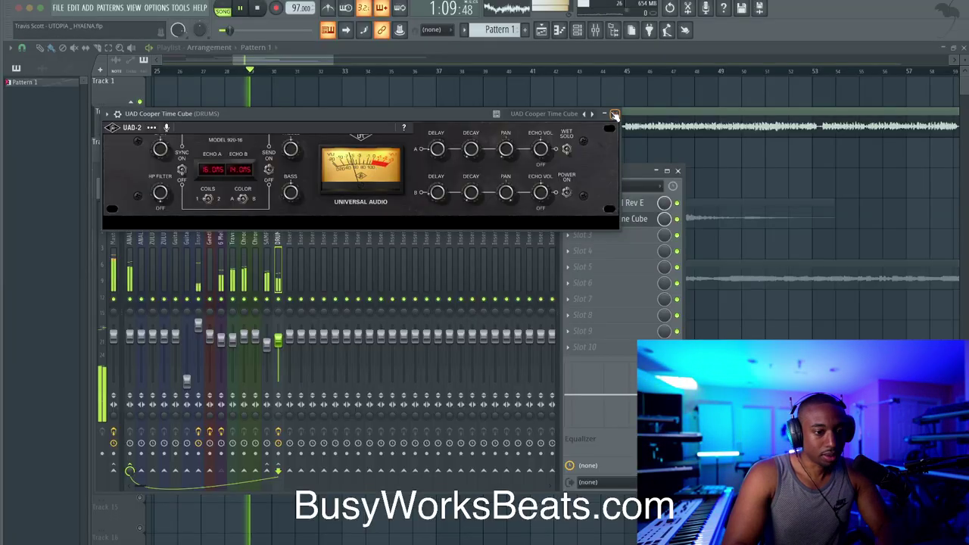
click(620, 121)
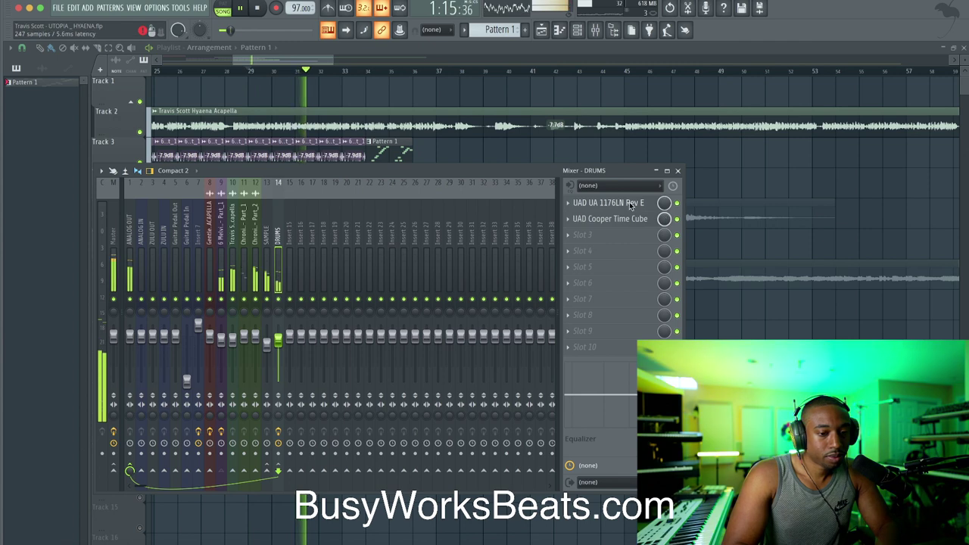
Set the DRUMS track's 1176LN input to about -36 dB, select the 6 Melvin Bliss mixer track, and close the mixer.
click(628, 203)
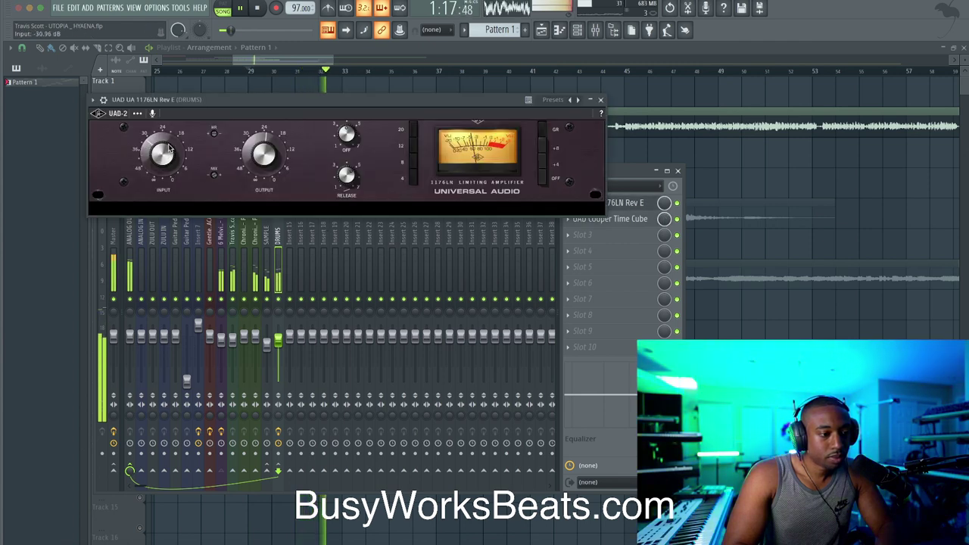
drag(171, 148, 169, 164)
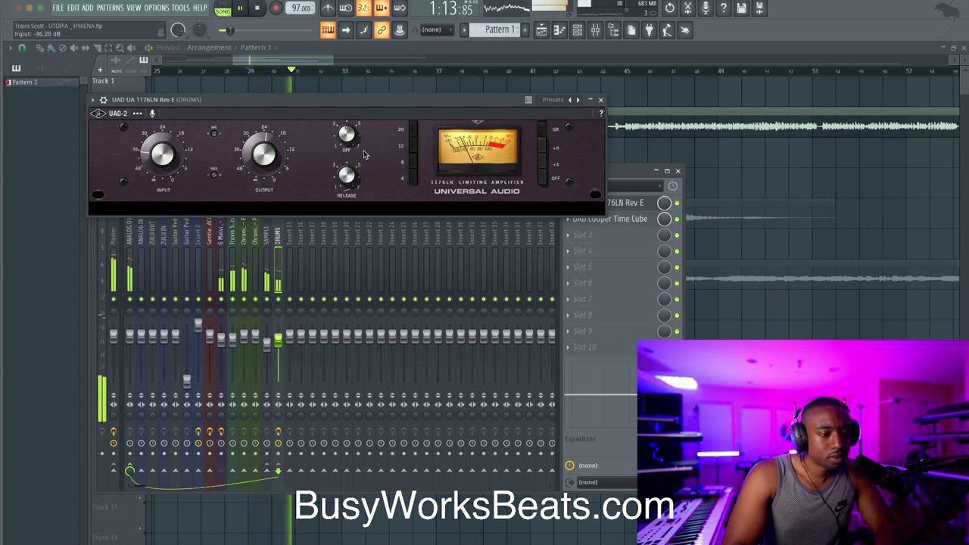
click(600, 99)
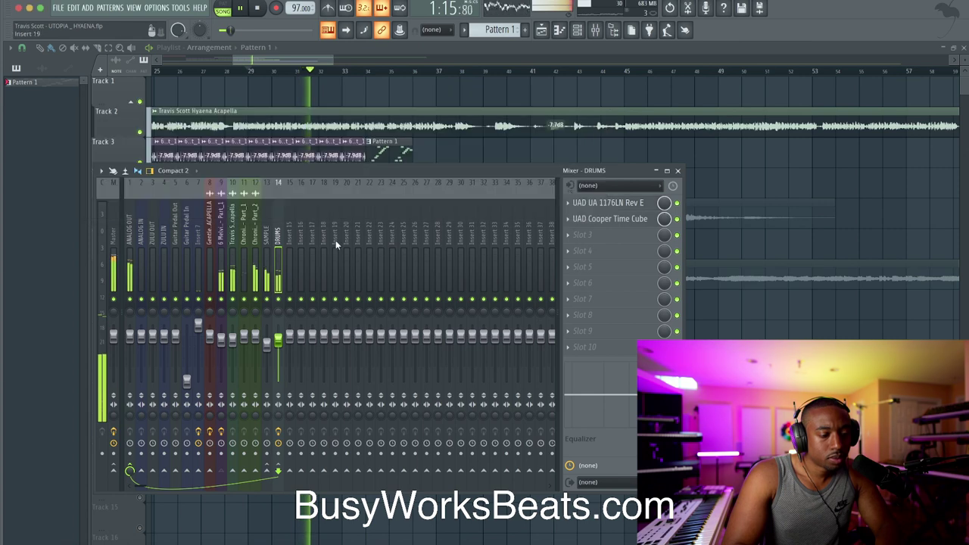
click(220, 254)
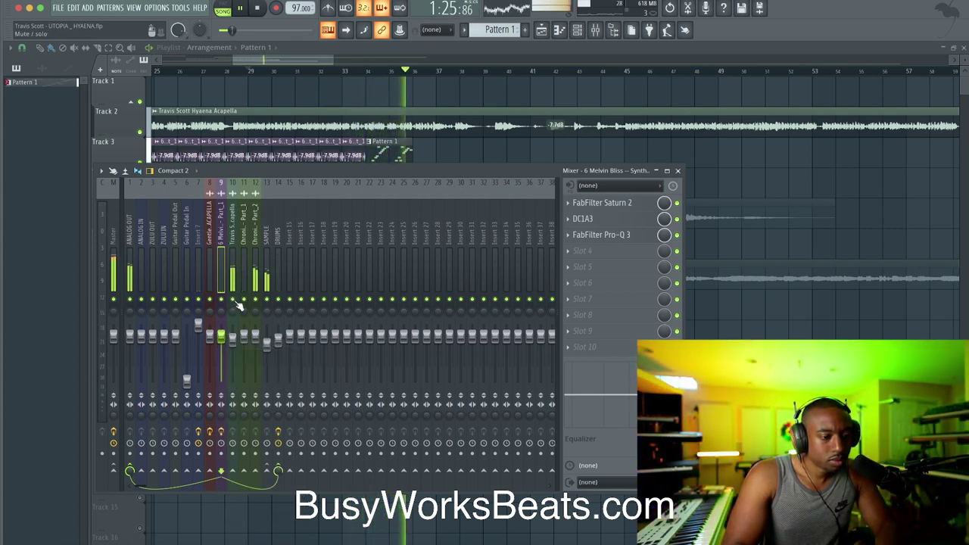
key(F9)
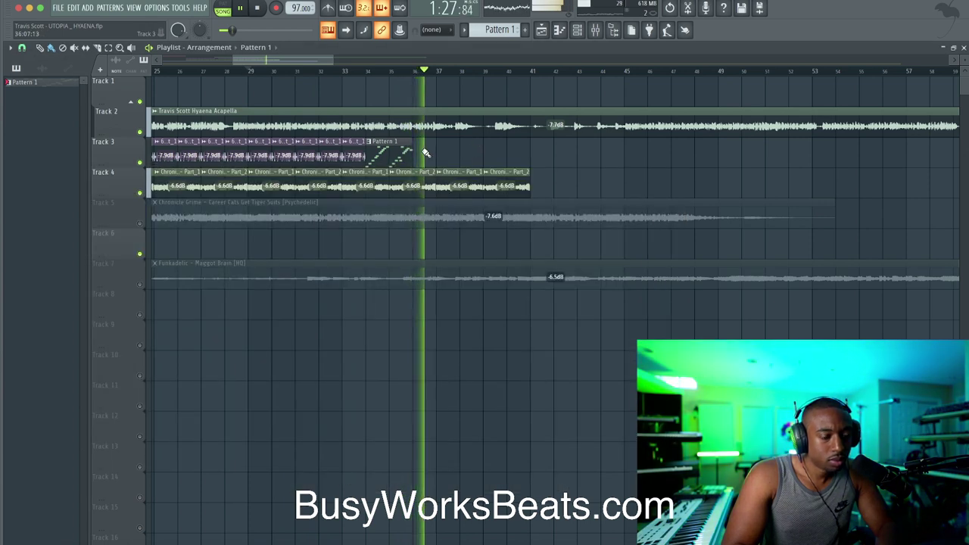
Copy four Melvin Bliss drum clips and the two Chronicle Grime clips beneath them to bar 43 on Tracks 3 and 4.
scroll(366, 151, left, 1)
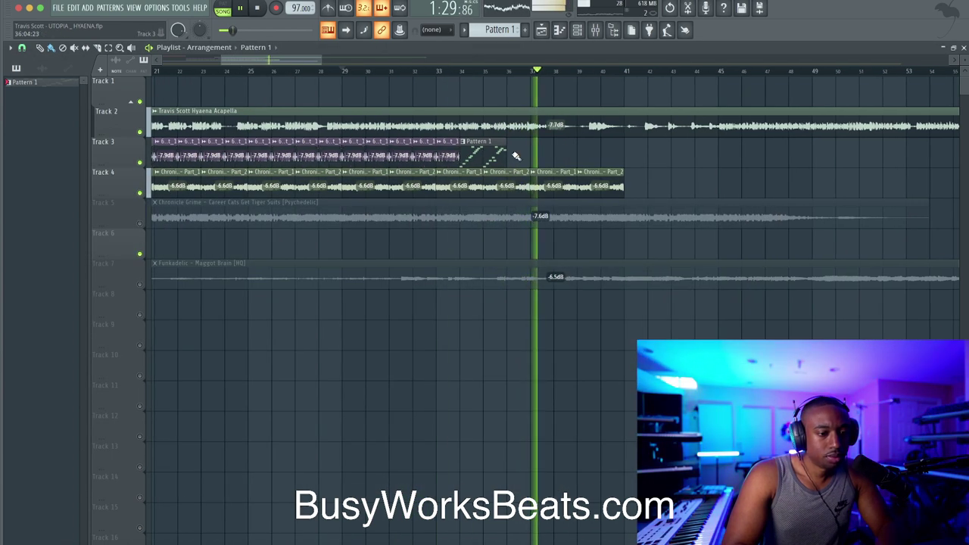
scroll(534, 158, down, 2)
scroll(535, 158, right, 1)
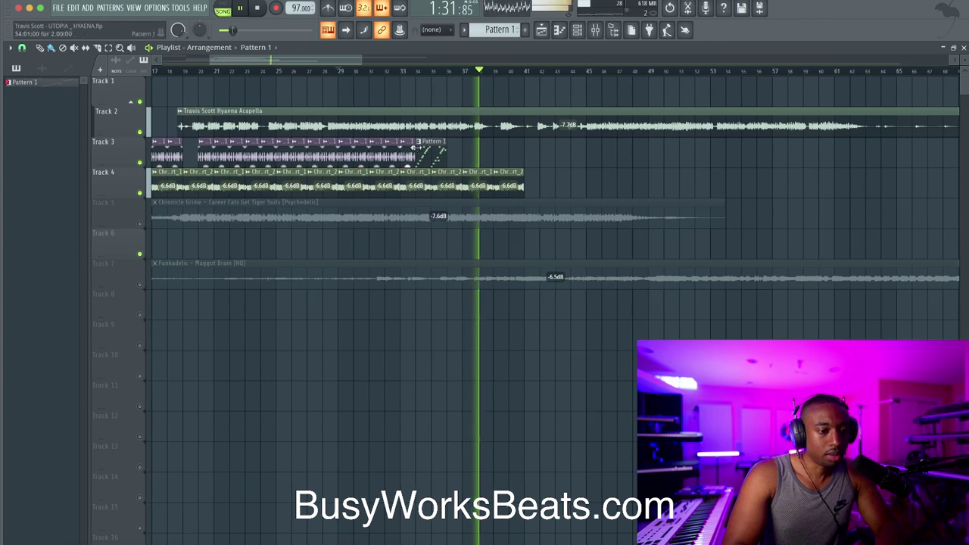
click(394, 159)
mouse_move(393, 159)
mouse_down()
mouse_move(406, 193)
mouse_move(377, 157)
mouse_up()
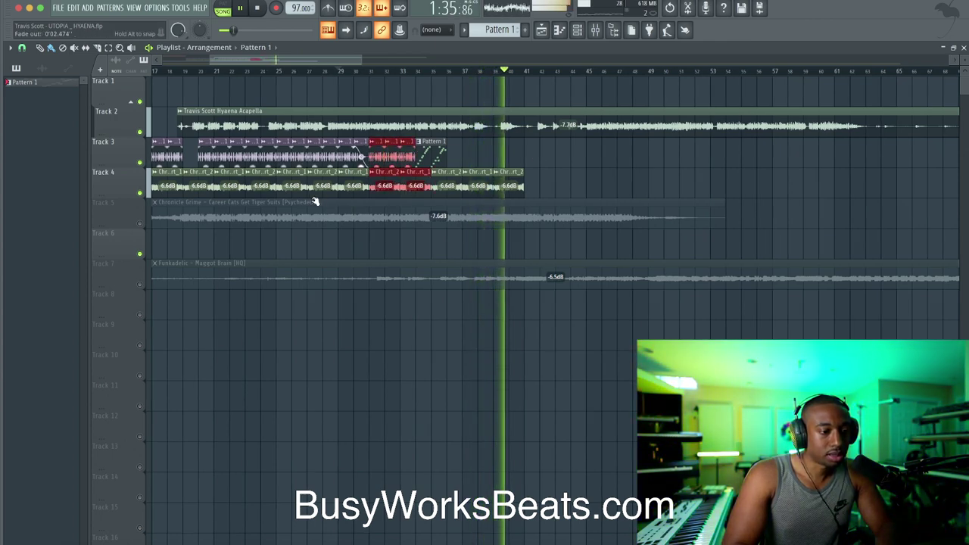
click(353, 182)
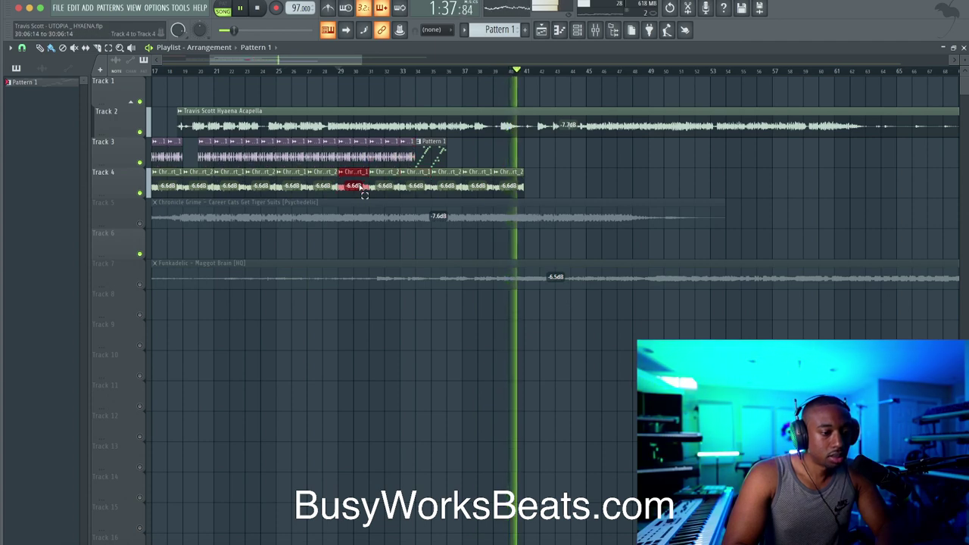
drag(314, 138, 604, 171)
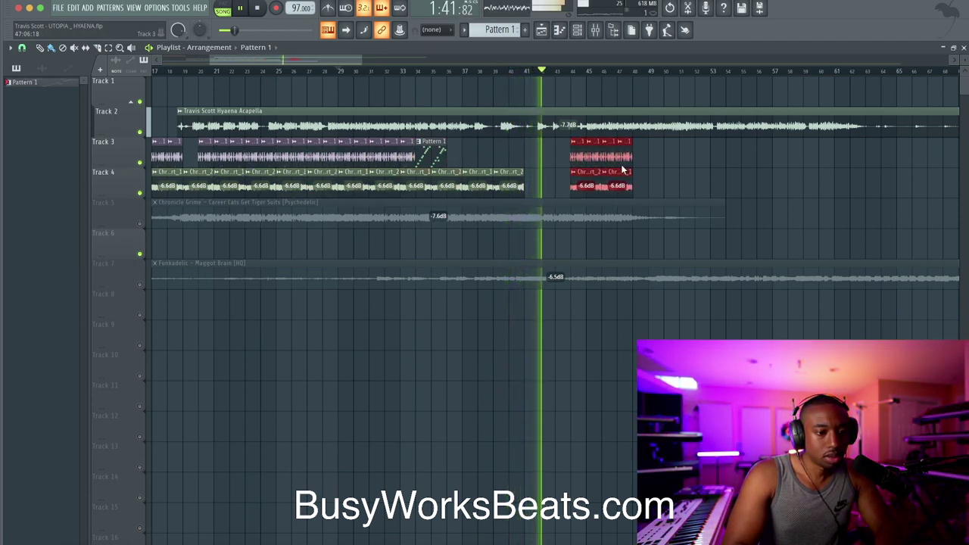
click(645, 167)
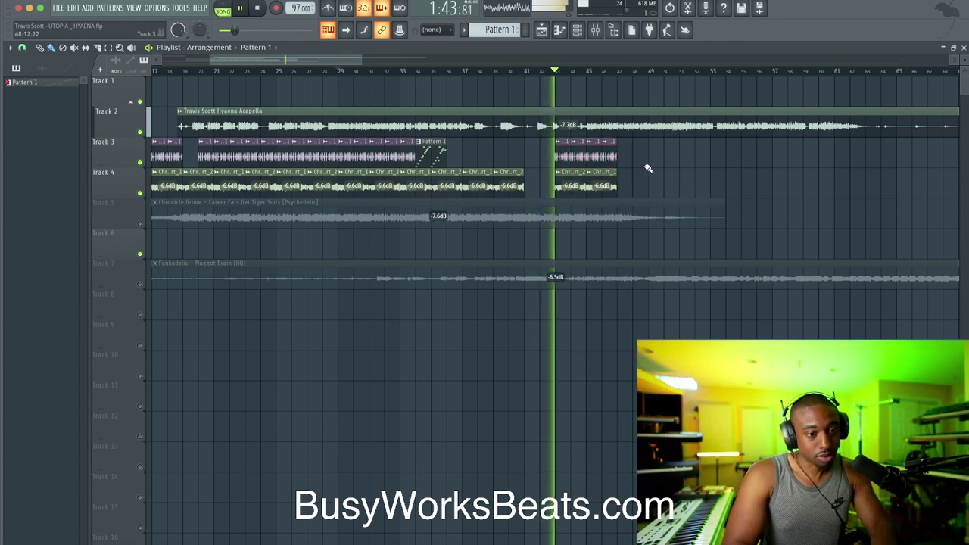
Repeat the copied four-bar drum and sample section on Tracks 3 and 4 until bar 63, and save the project.
drag(651, 200, 555, 140)
key(ctrl+b)
key(ctrl+b)
key(ctrl+b)
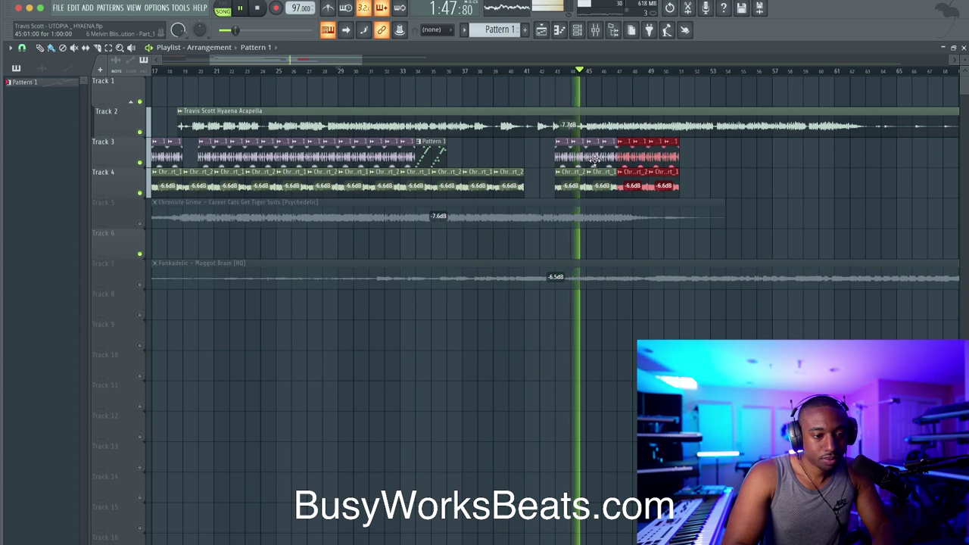
key(ctrl+b)
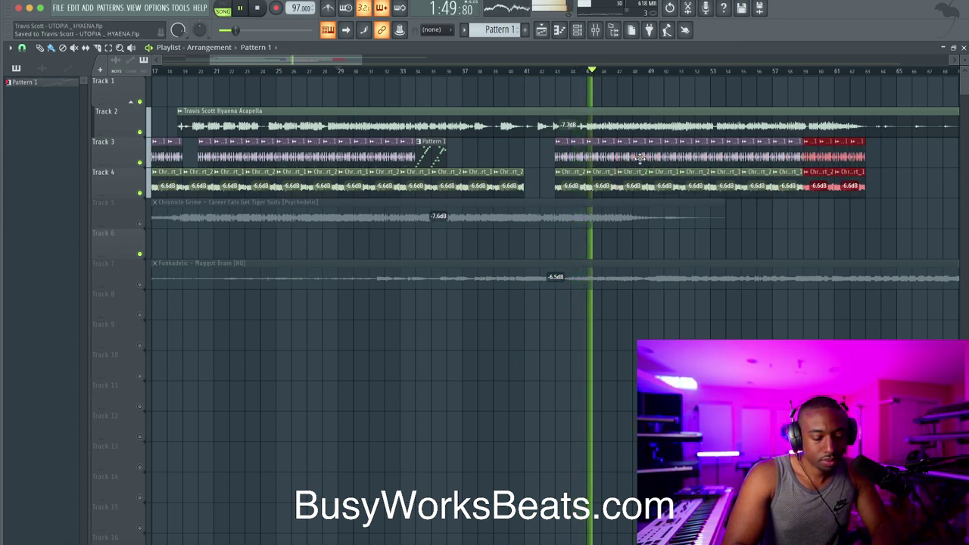
click(555, 156)
Listen through the repeated section up to bar 63, checking the mixer levels and the overall arrangement.
scroll(553, 156, down, 2)
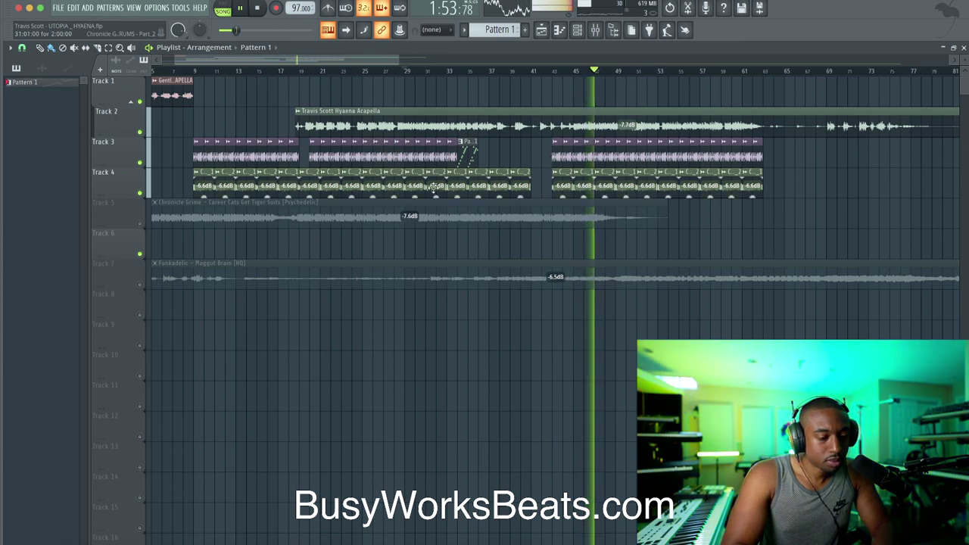
scroll(537, 196, left, 1)
scroll(499, 244, down, 3)
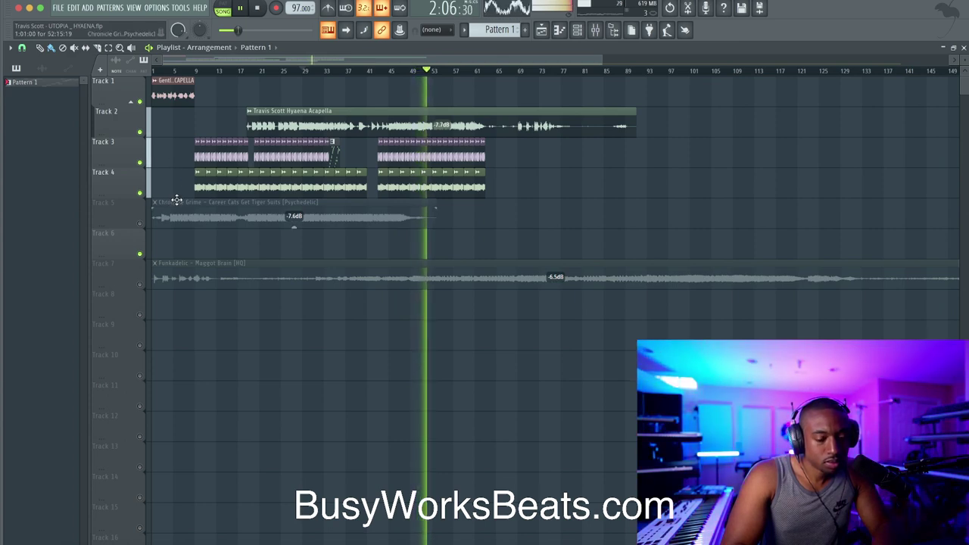
click(595, 29)
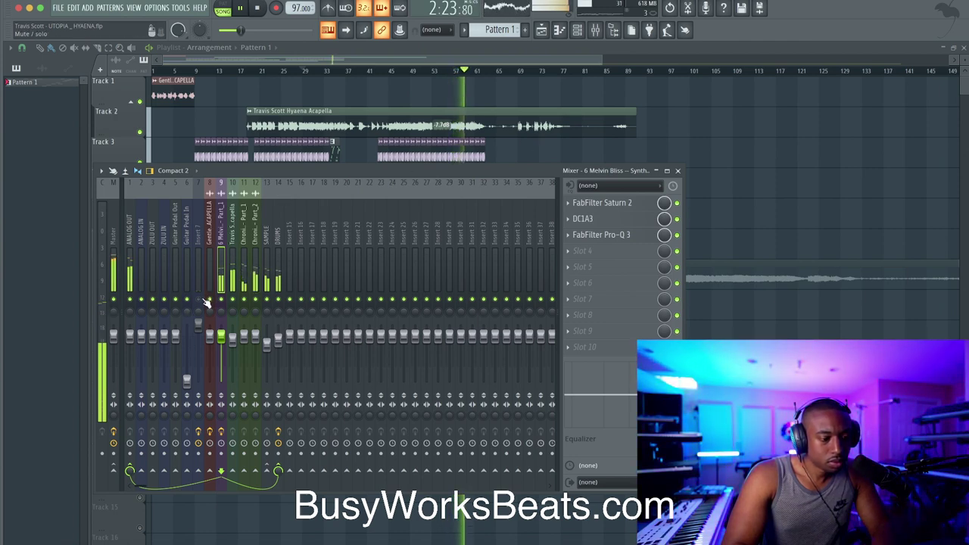
key(F9)
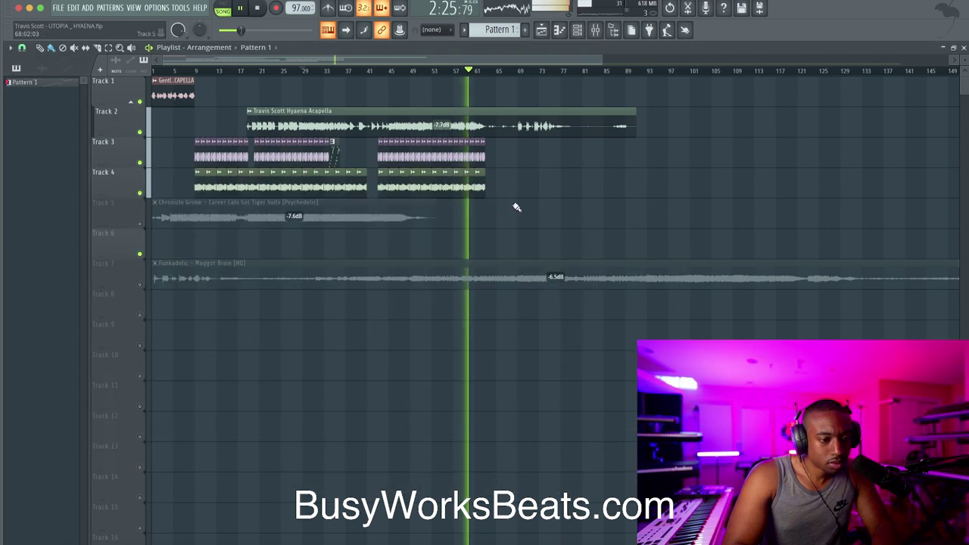
scroll(465, 177, up, 2)
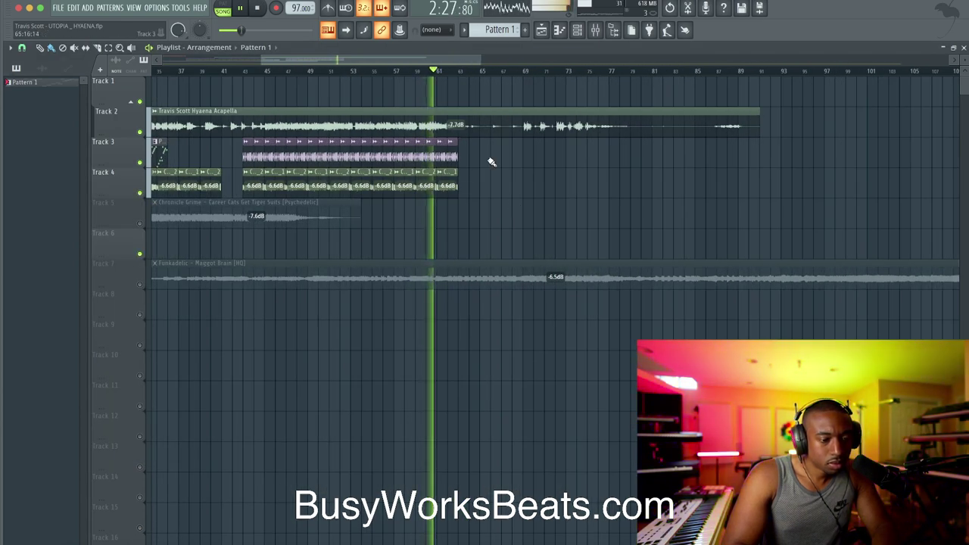
scroll(477, 177, up, 2)
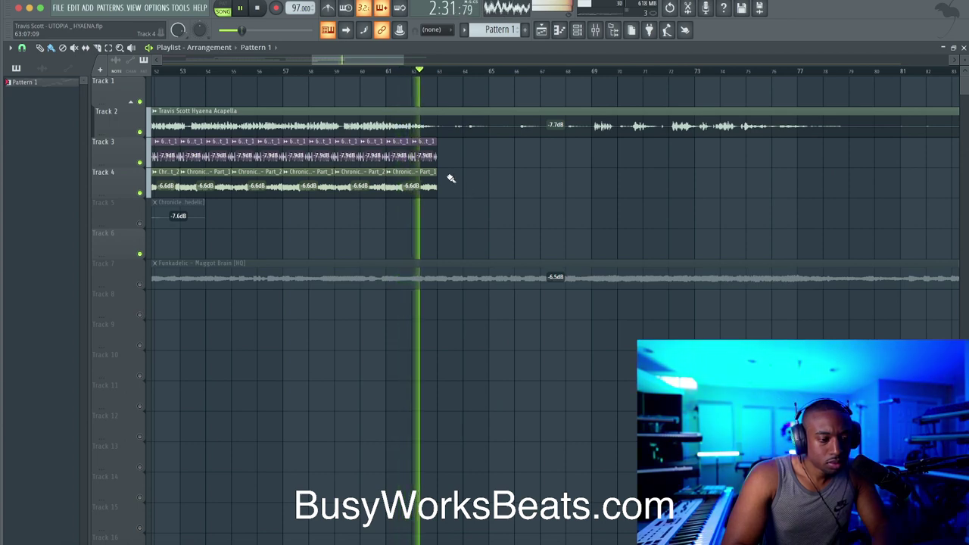
click(595, 30)
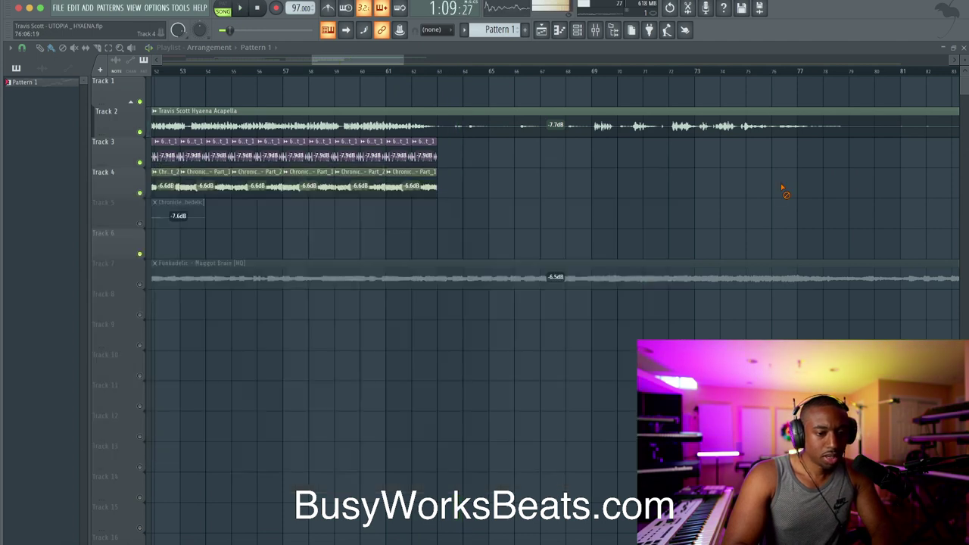
scroll(742, 182, down, 6)
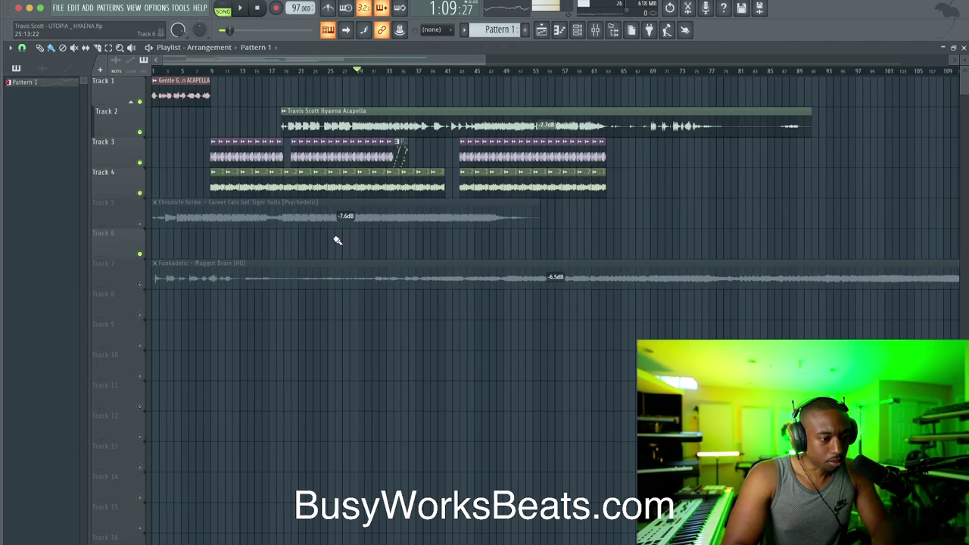
Unmute Track 7 and move the Funkadelic Maggot Brain clip from the song's start to bar 61.
click(140, 285)
click(159, 71)
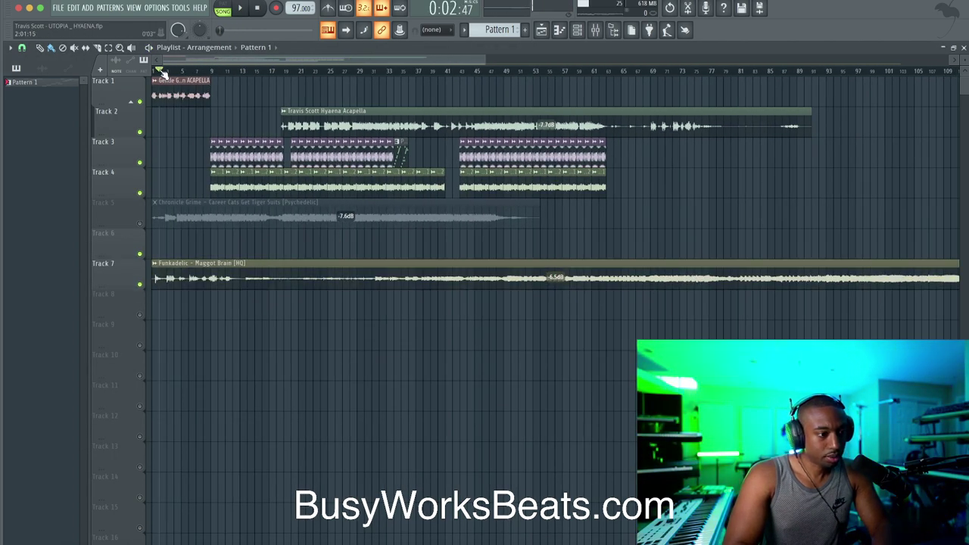
drag(183, 261, 615, 264)
scroll(619, 238, up, 5)
click(592, 71)
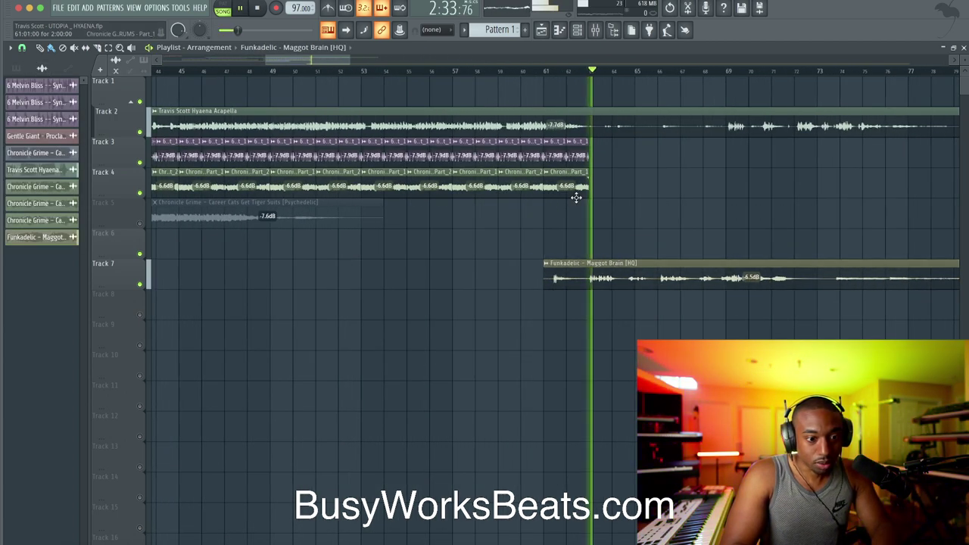
Trim the start of the Maggot Brain clip to bar 63 and play it from there.
key(space)
drag(553, 279, 585, 281)
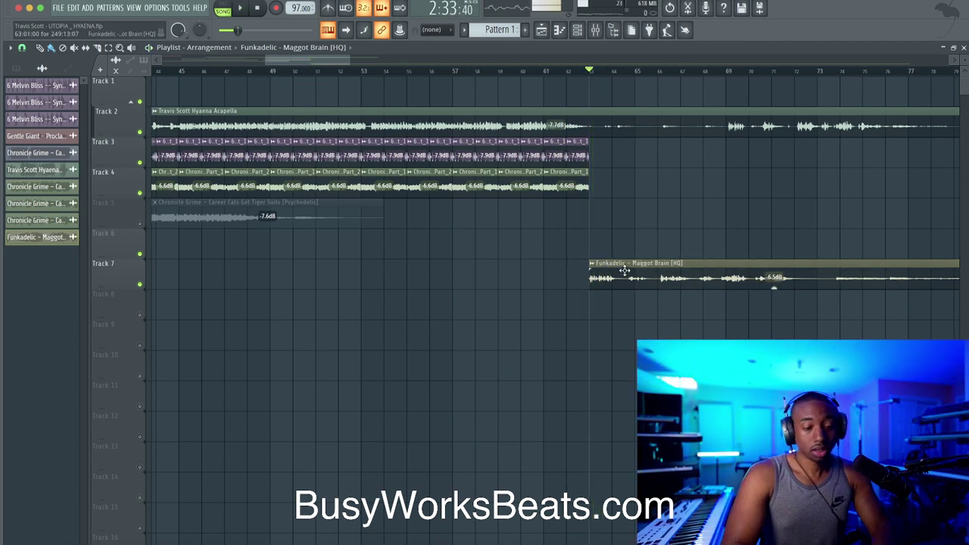
scroll(612, 272, right, 3)
key(space)
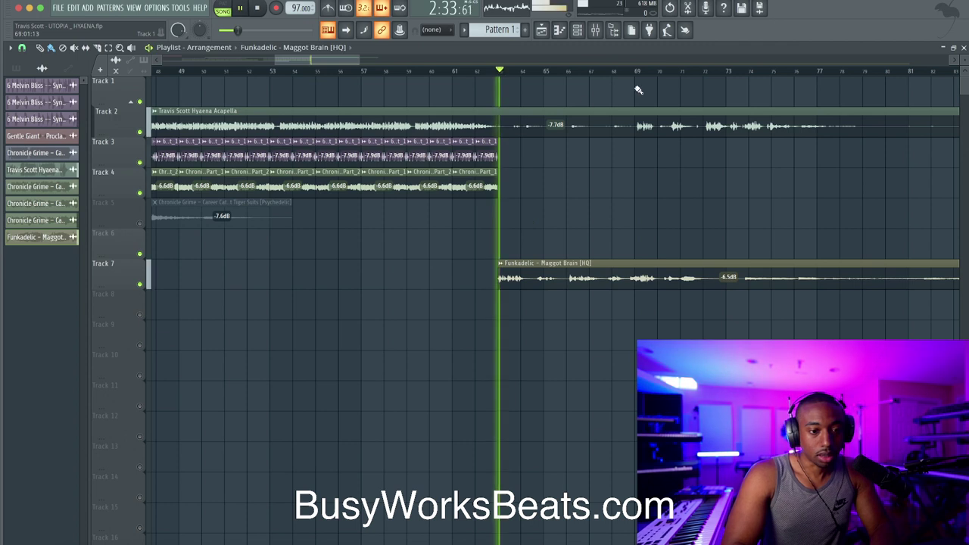
Audition the acapella's re-entry from bar 69 and move the Maggot Brain clip to start at that bar.
key(space)
key(space)
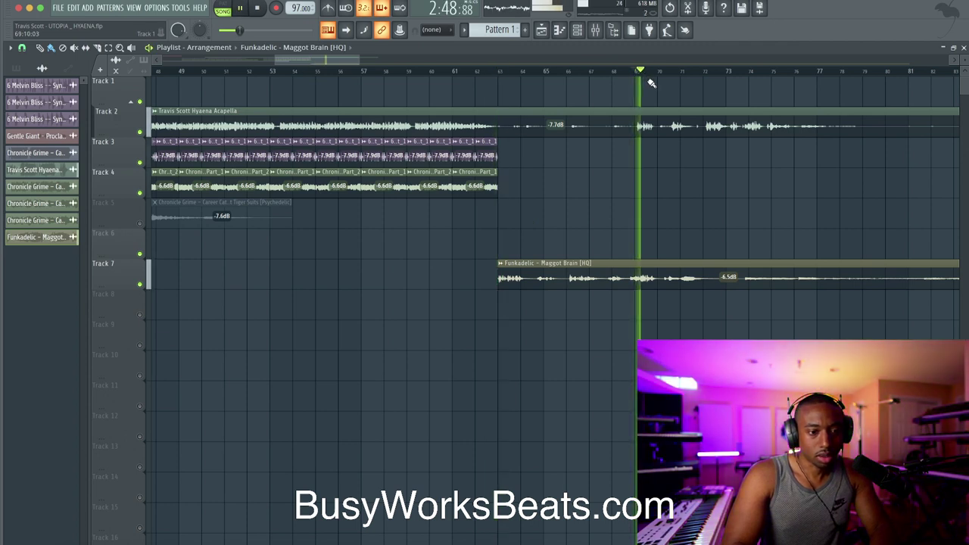
key(space)
drag(545, 268, 673, 271)
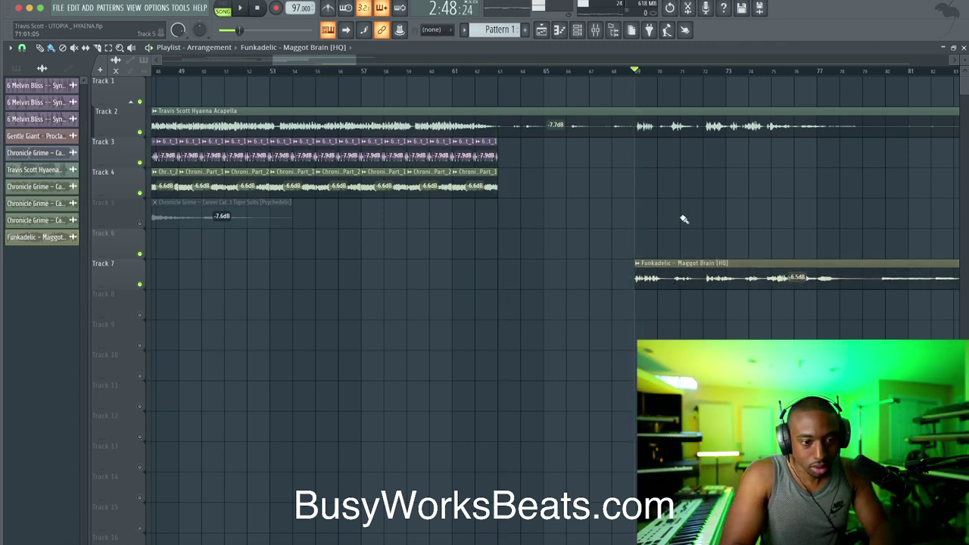
Move the Maggot Brain clip up to Track 3 directly beneath the acapella and play both from bar 69.
scroll(681, 217, right, 2)
scroll(644, 219, up, 3)
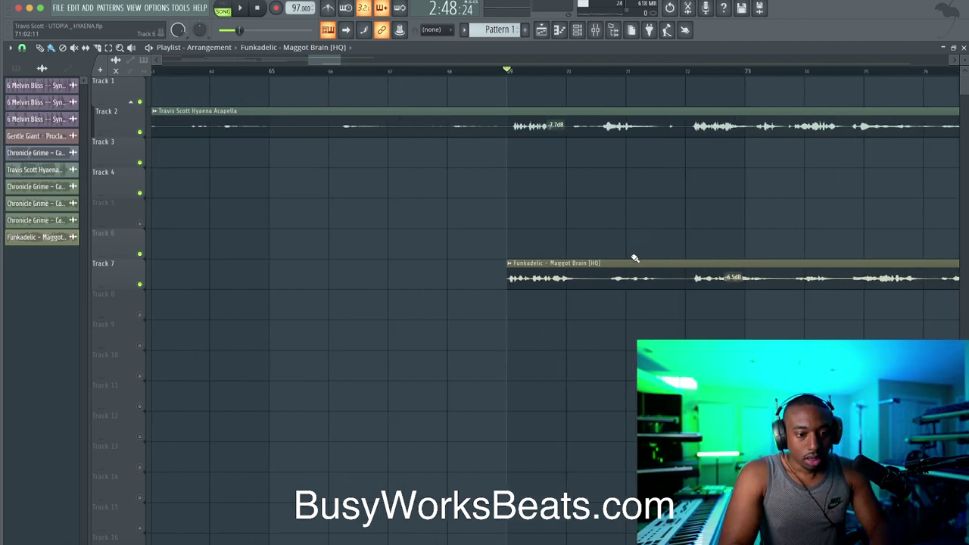
scroll(732, 239, up, 1)
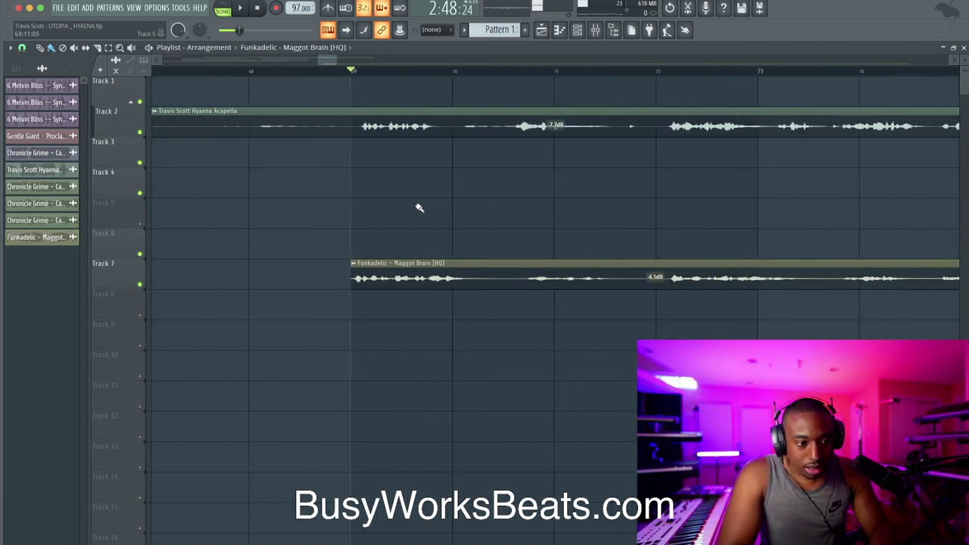
scroll(420, 208, up, 2)
drag(387, 287, 381, 155)
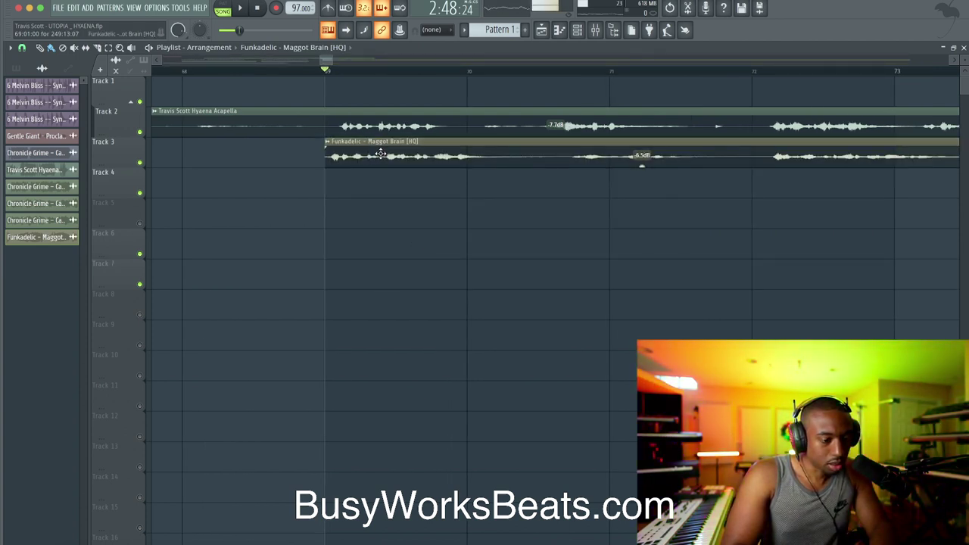
scroll(380, 155, up, 2)
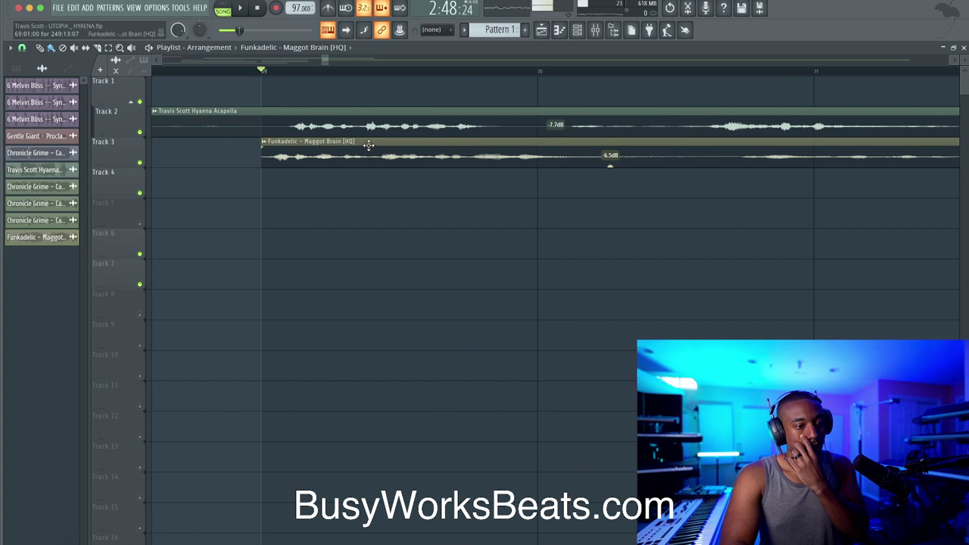
key(space)
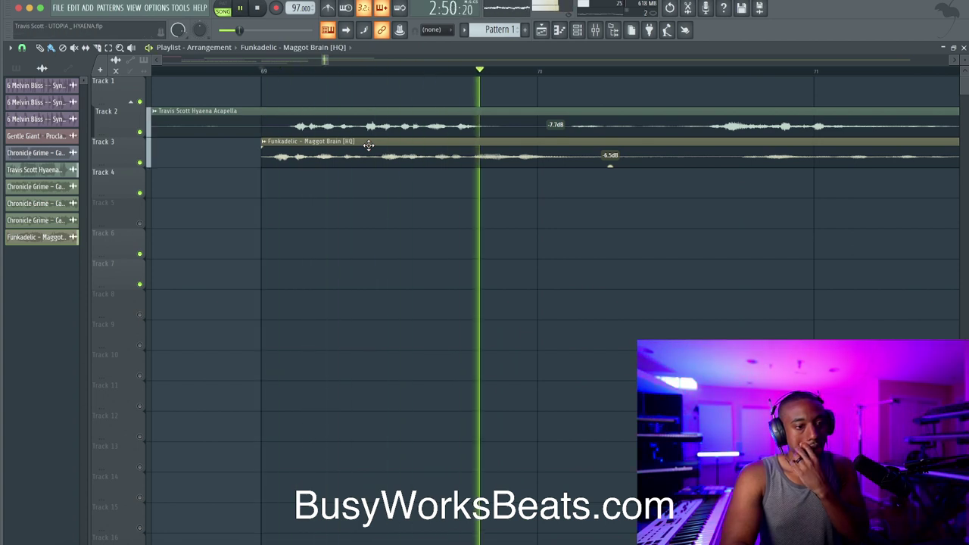
Delete the acapella section after bar 69 and cut away the remainder of the Maggot Brain clip from about bar 79.
key(space)
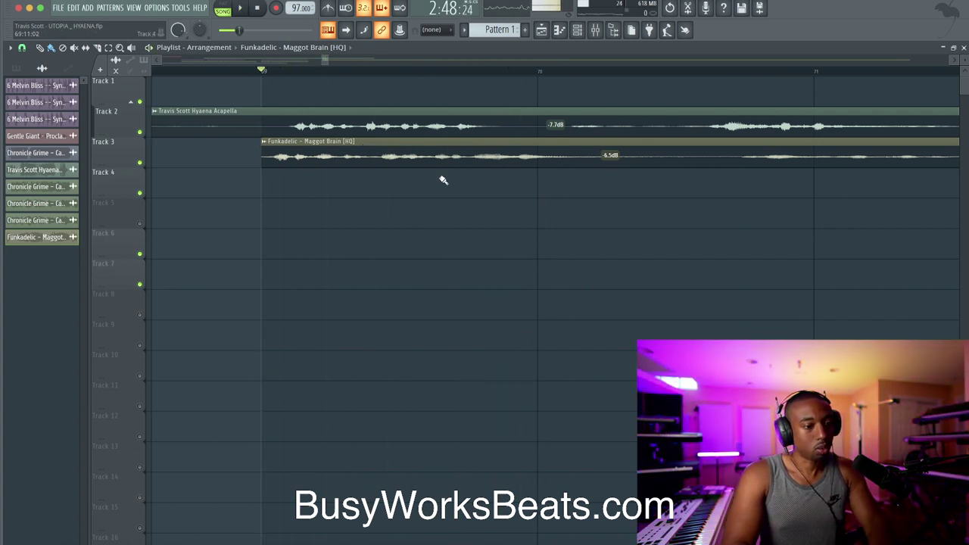
scroll(493, 173, down, 10)
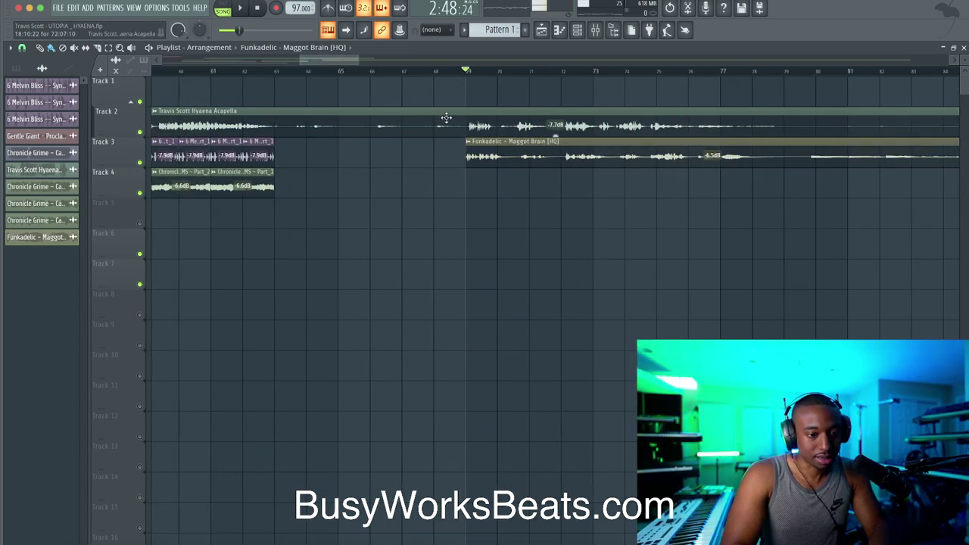
scroll(428, 123, down, 4)
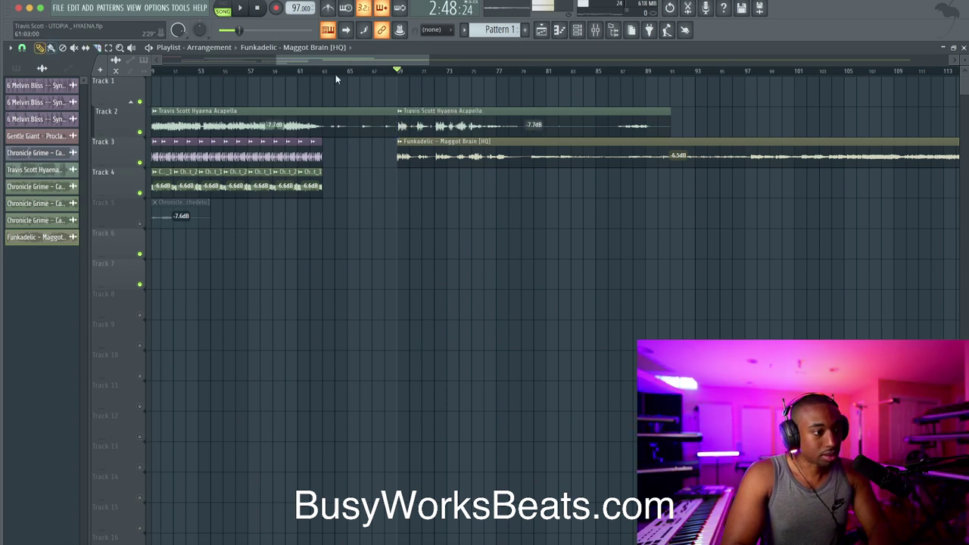
right_click(462, 121)
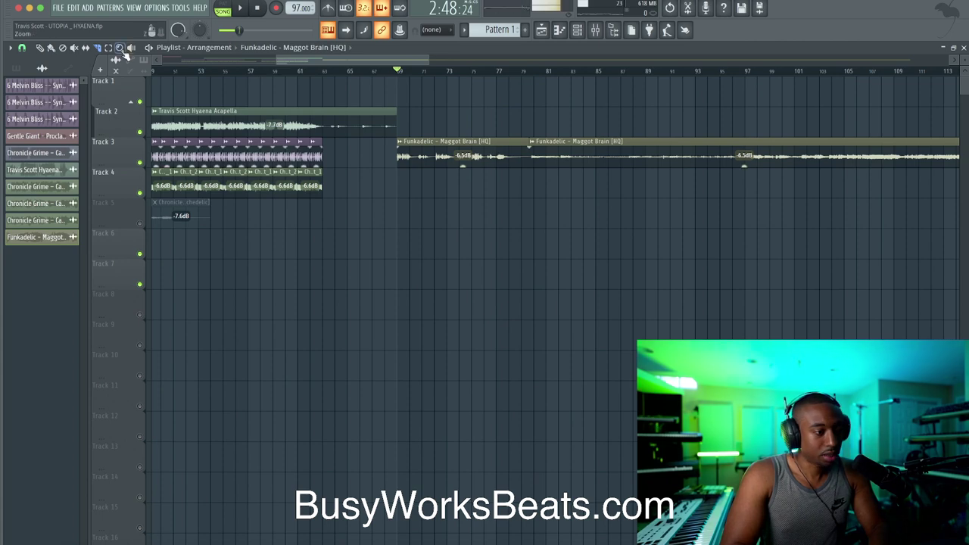
right_click(653, 152)
scroll(654, 151, down, 4)
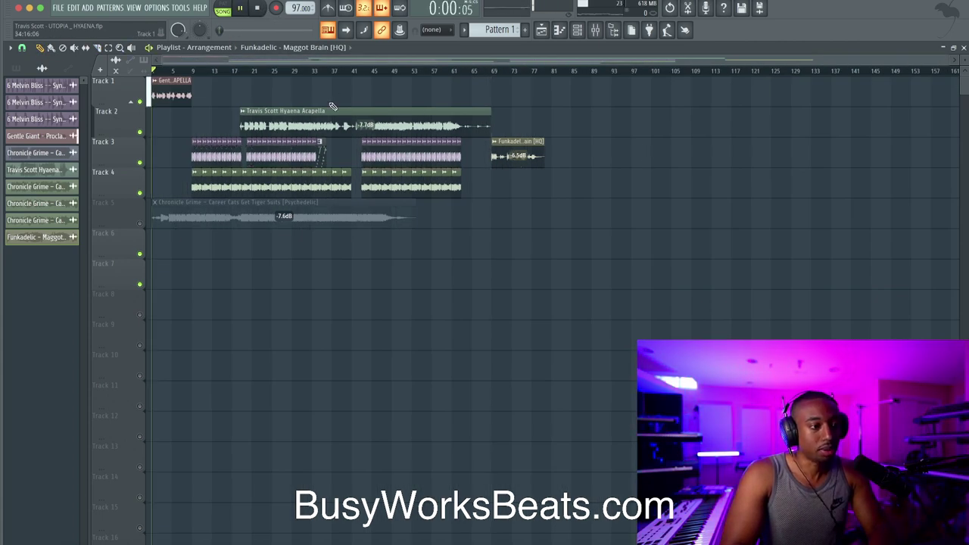
Review the Fruity Delay 3 settings on the Gentle Giant acapella's mixer track while playing the song from the start.
click(595, 30)
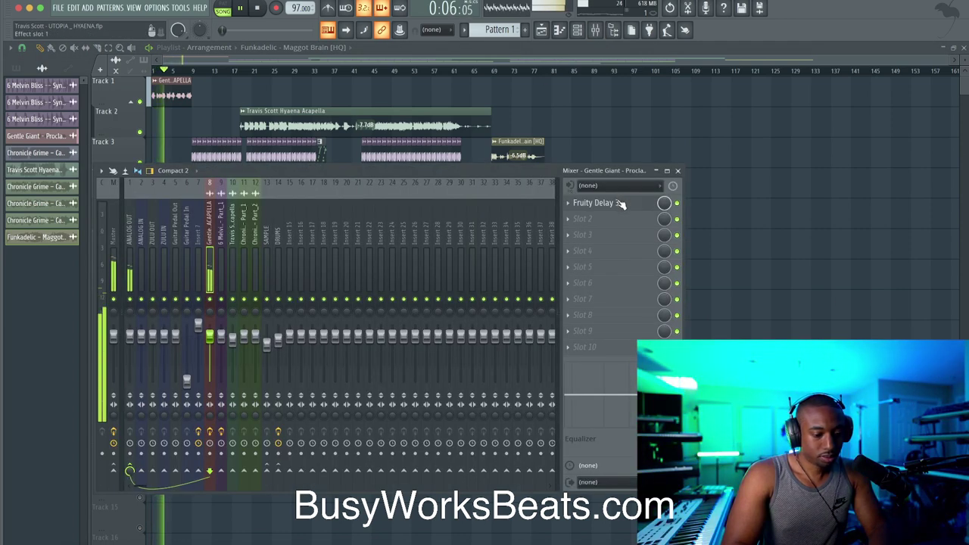
click(620, 203)
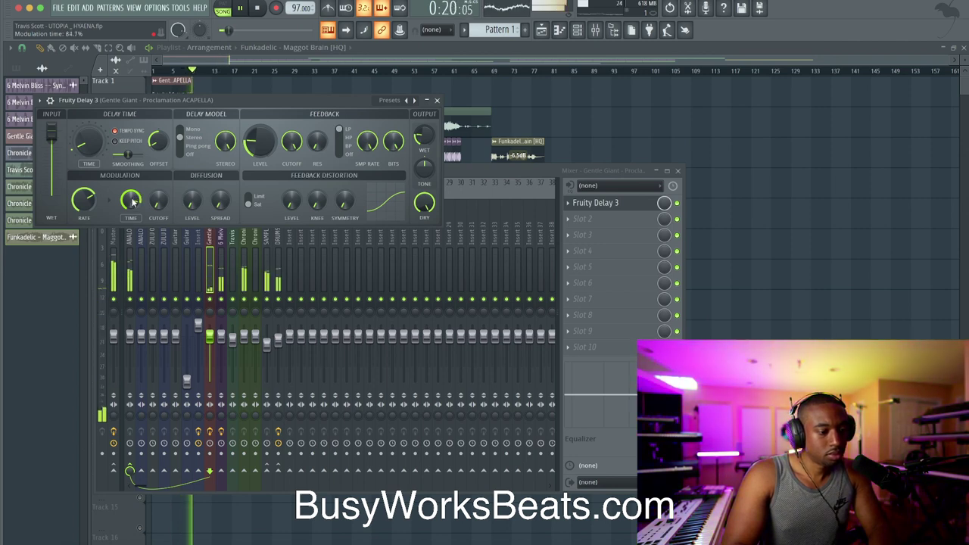
click(621, 145)
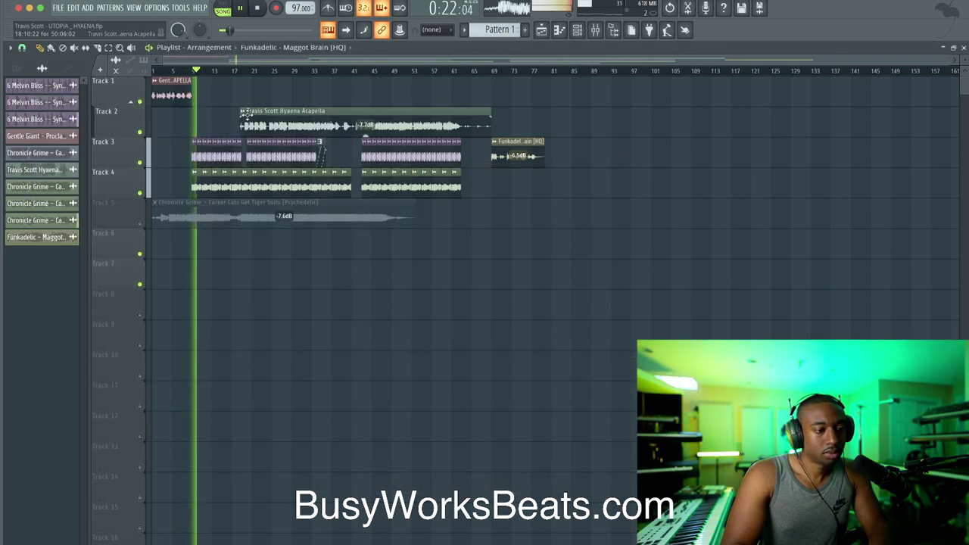
scroll(222, 70, up, 3)
key(F9)
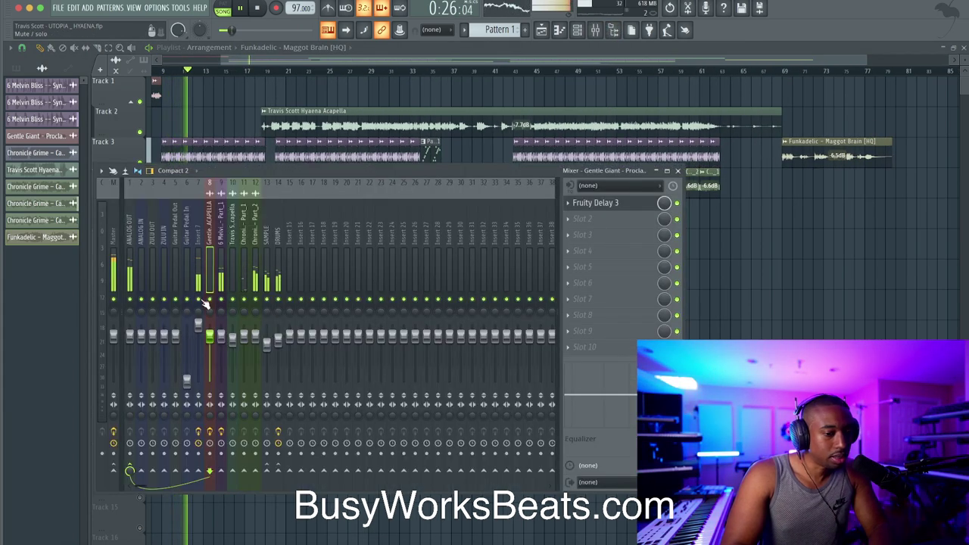
key(F9)
scroll(512, 303, left, 3)
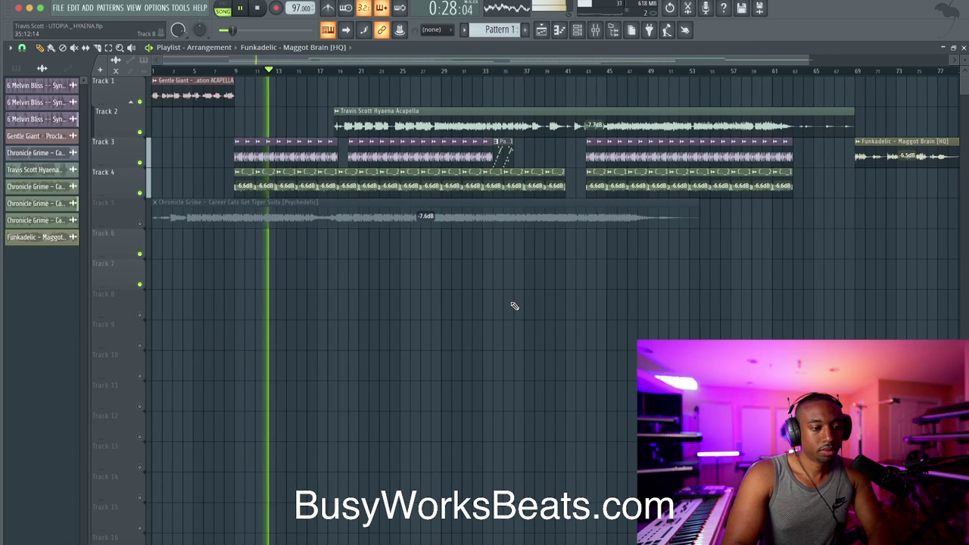
On the Melvin Bliss drum track, set the FabFilter Pro-Q 3 high shelf to about 5570 Hz with -4.50 dB gain.
click(596, 31)
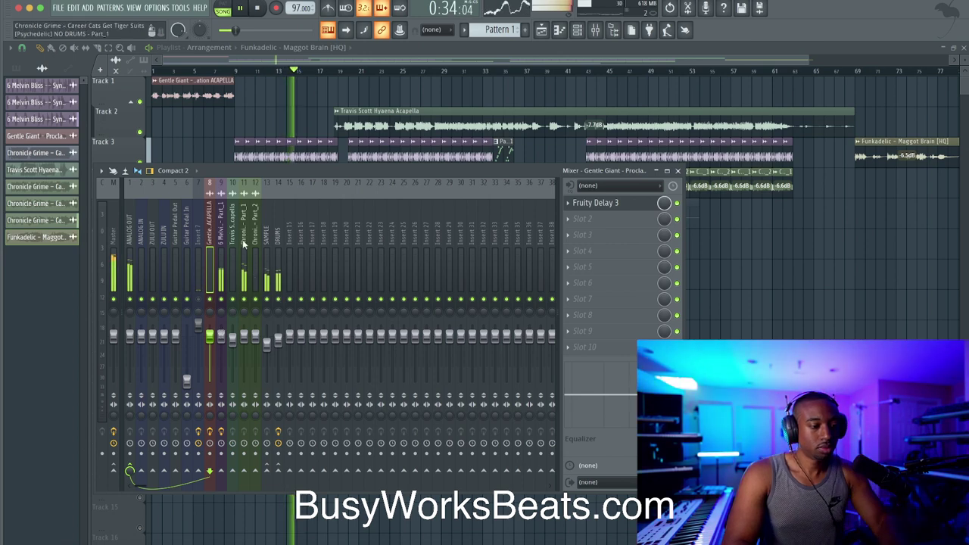
click(220, 235)
click(615, 236)
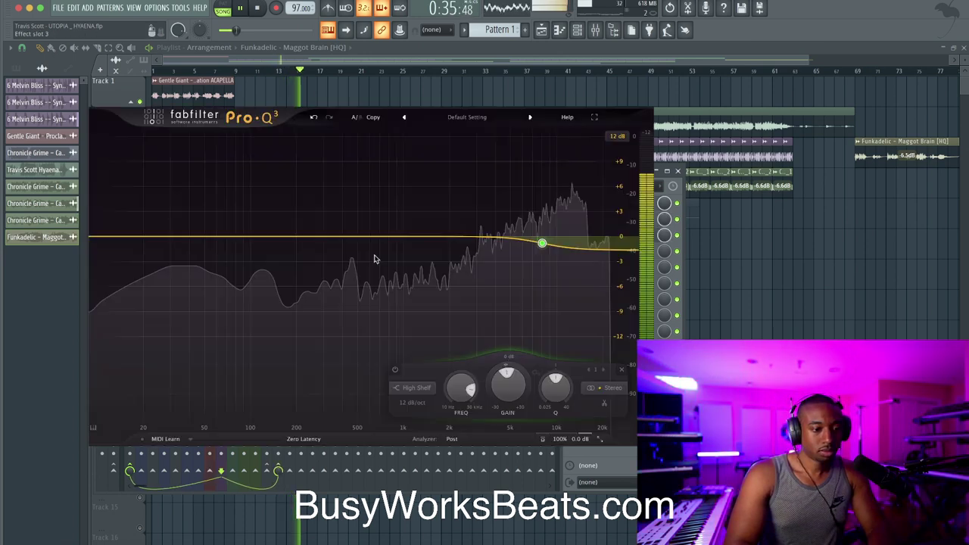
drag(542, 243, 517, 255)
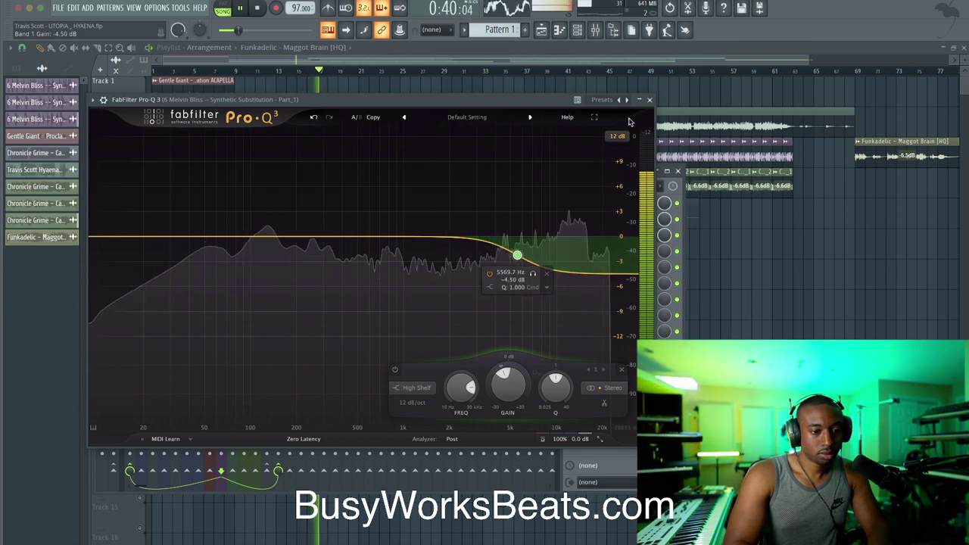
click(649, 99)
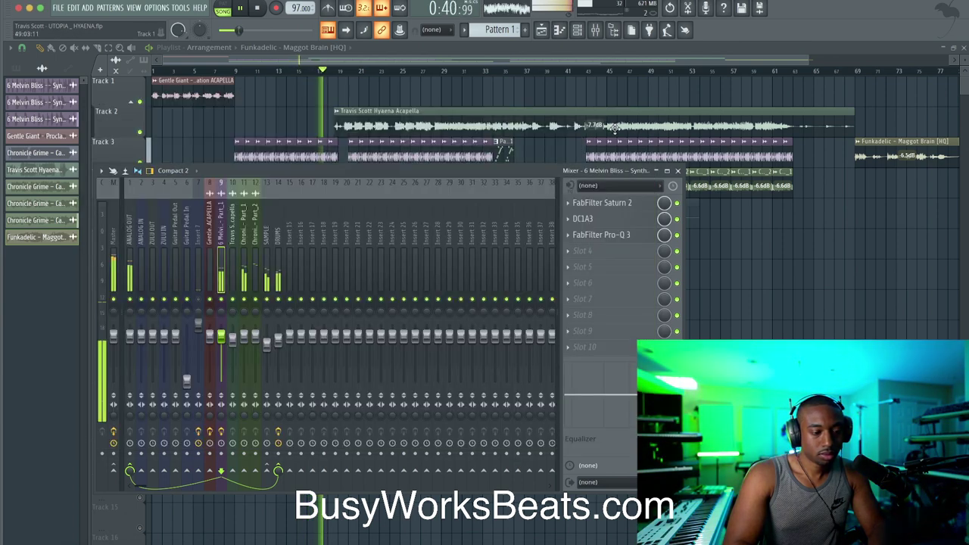
Lower the drum track's high-shelf frequency in Pro-Q 3 to about 3.6 kHz.
click(615, 236)
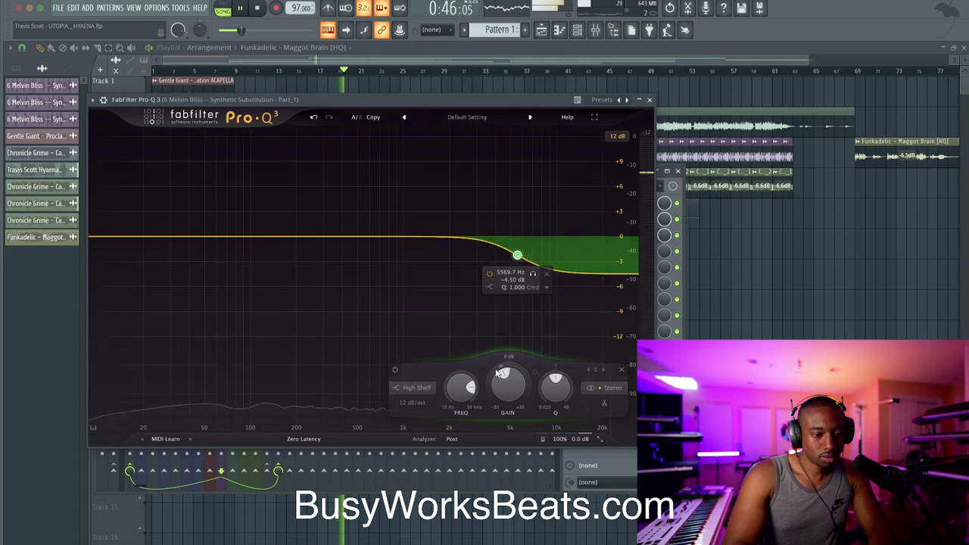
scroll(459, 389, down, 3)
scroll(458, 399, down, 2)
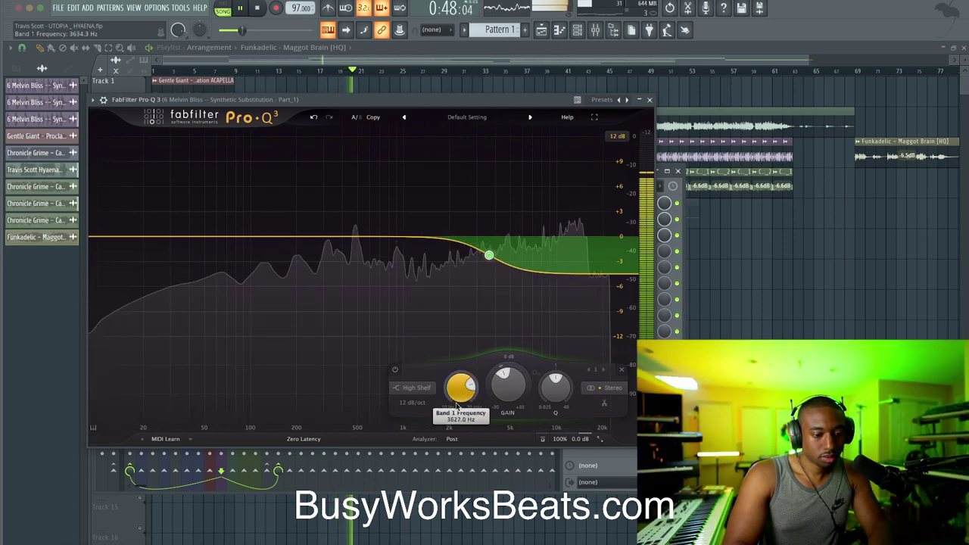
click(650, 100)
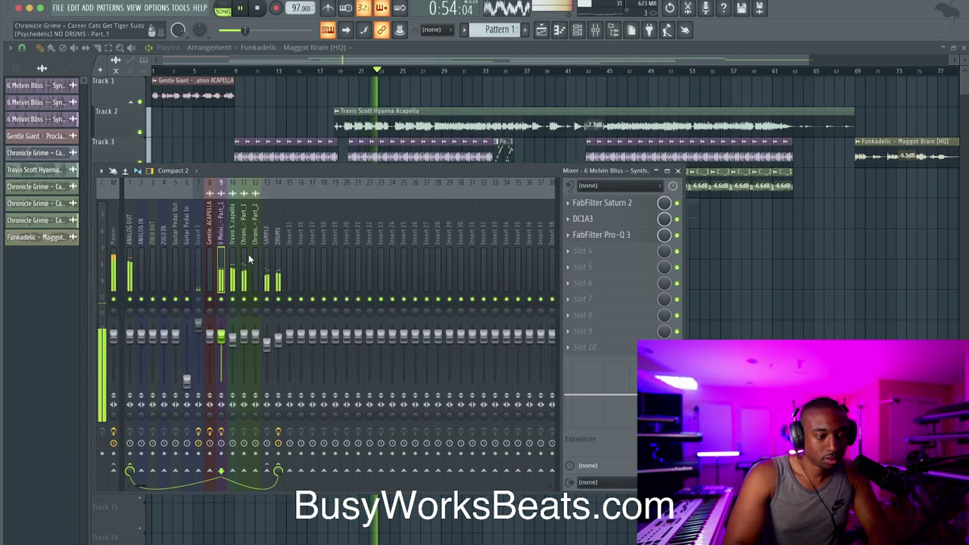
Add FabFilter Pro-DS after Pro-Q 3 on the drum track, in Allround mode with reduced range and a threshold of -23.23 dB.
click(626, 253)
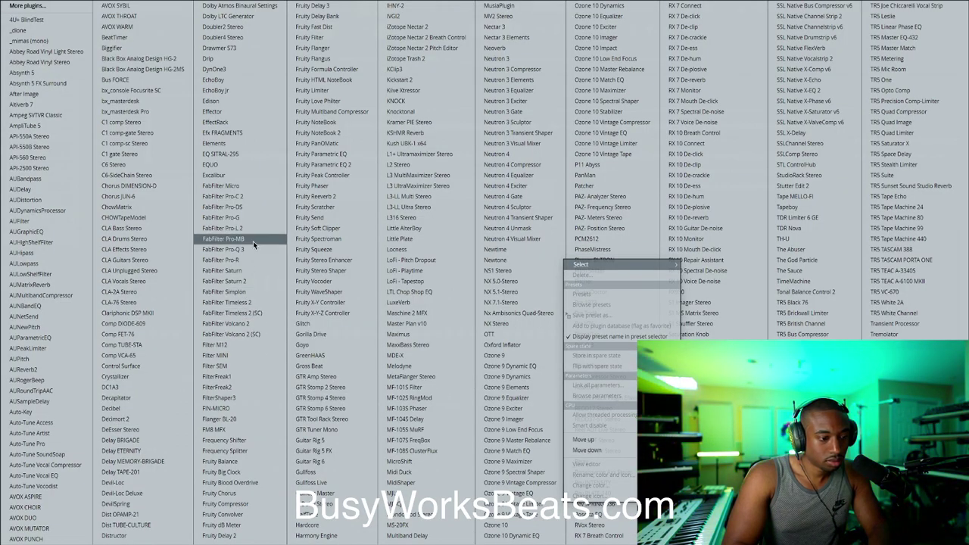
click(256, 205)
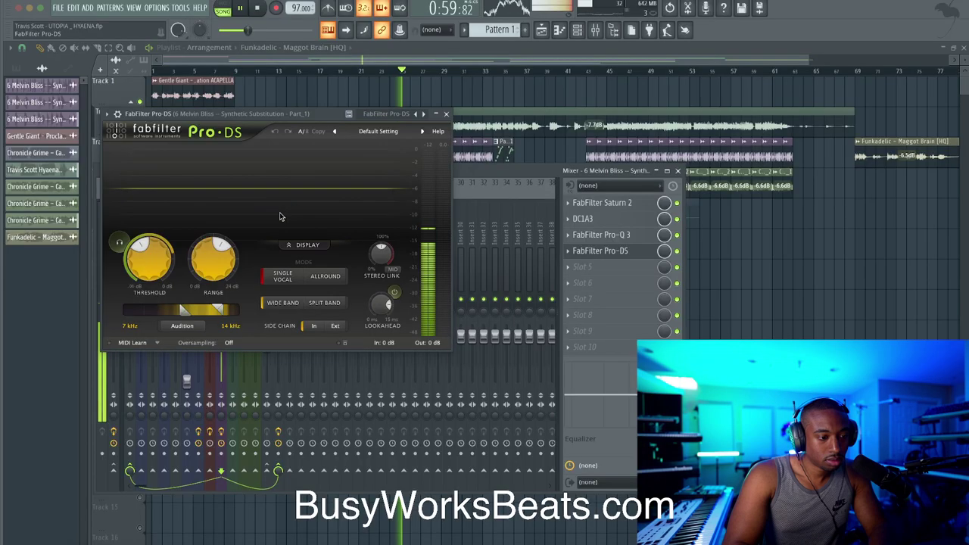
click(325, 276)
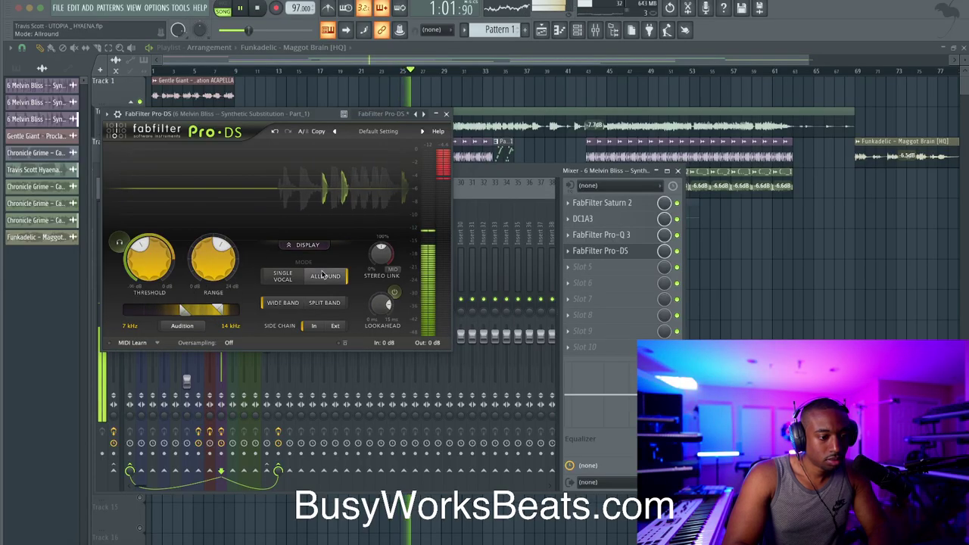
drag(219, 262, 220, 279)
drag(154, 271, 153, 247)
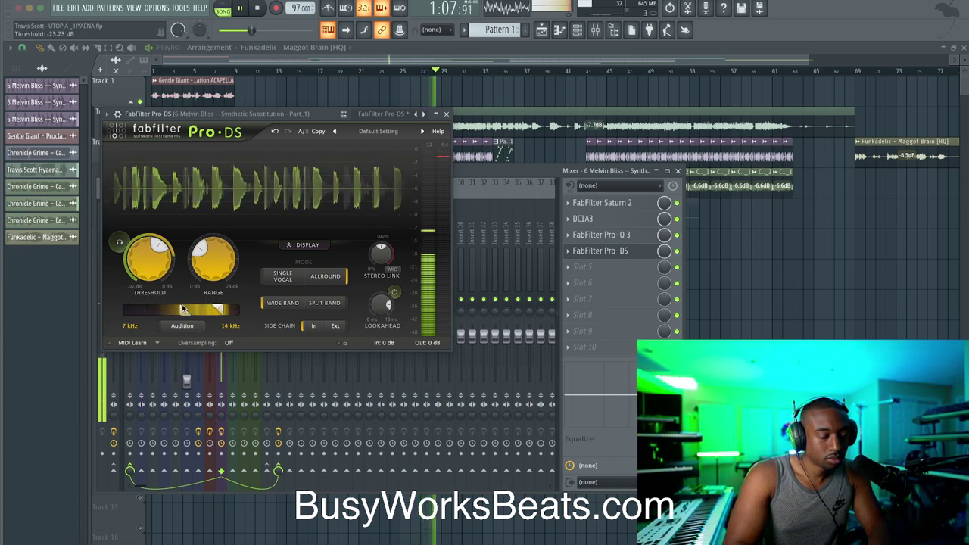
click(446, 114)
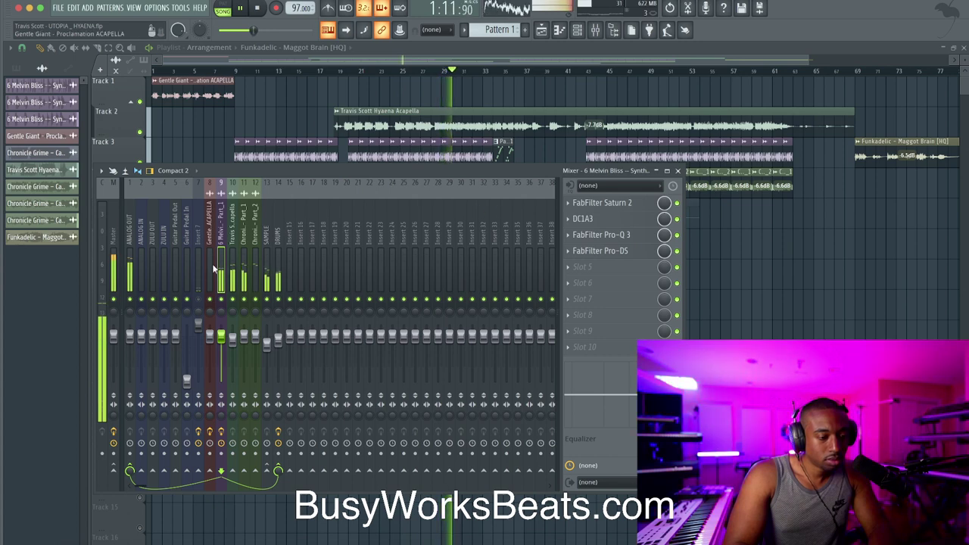
Lower the gain of the master track's FabFilter Pro-L 2 limiter to +5.40 dB and return to the playlist.
click(114, 227)
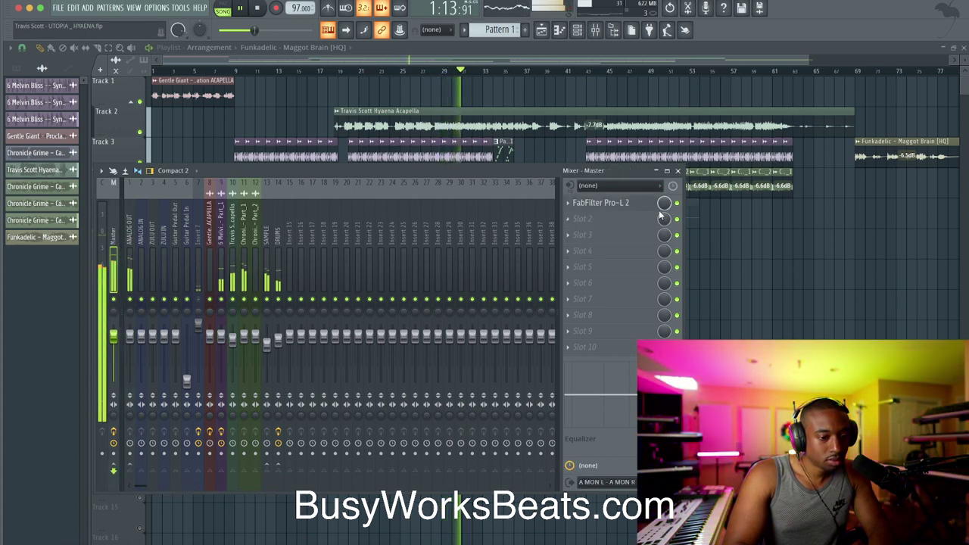
click(643, 203)
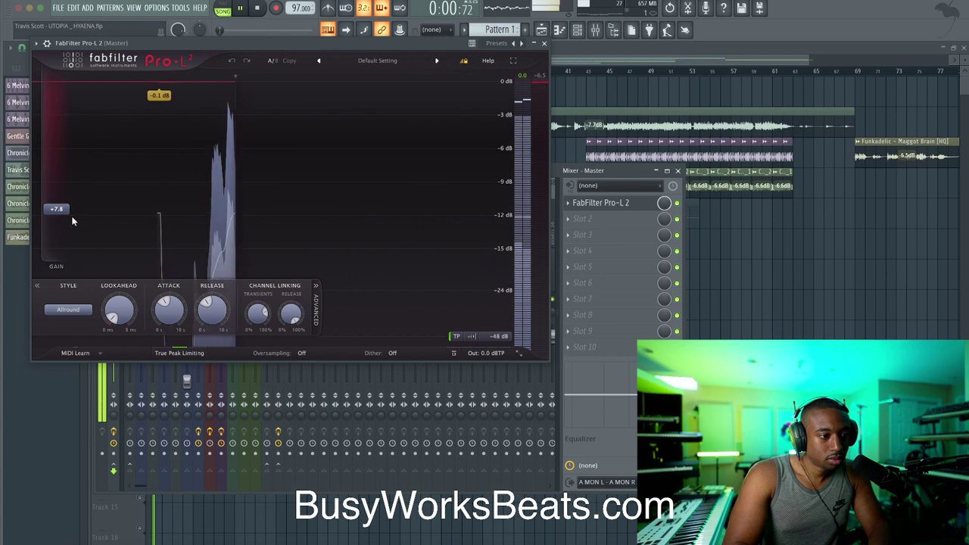
drag(54, 214, 139, 250)
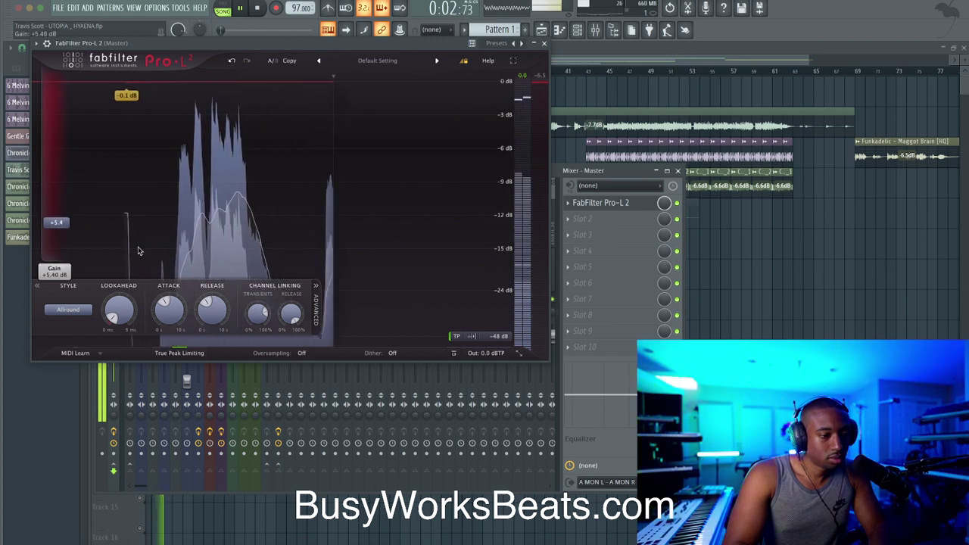
key(F9)
key(F5)
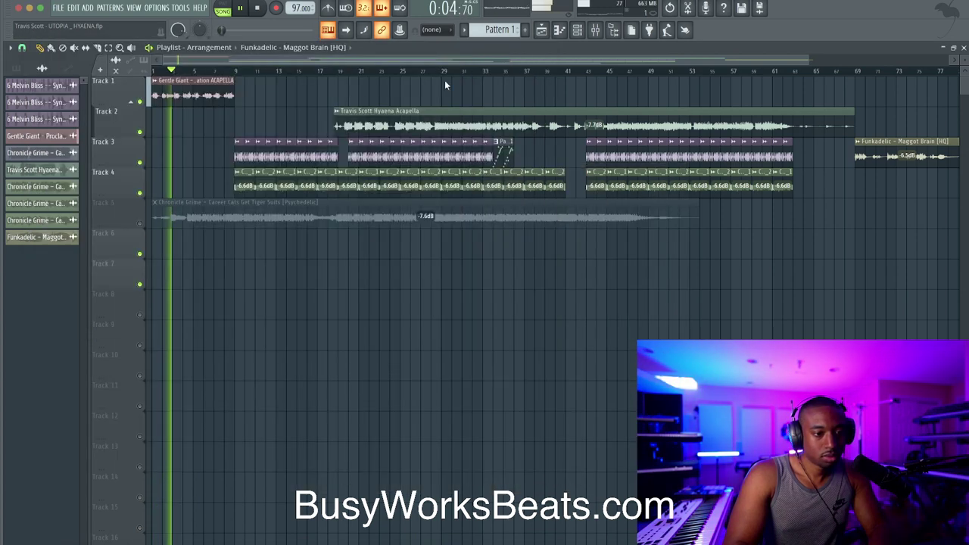
Play the song from bar 18 and reduce the master Pro-L 2 gain to +3.62 dB.
click(329, 70)
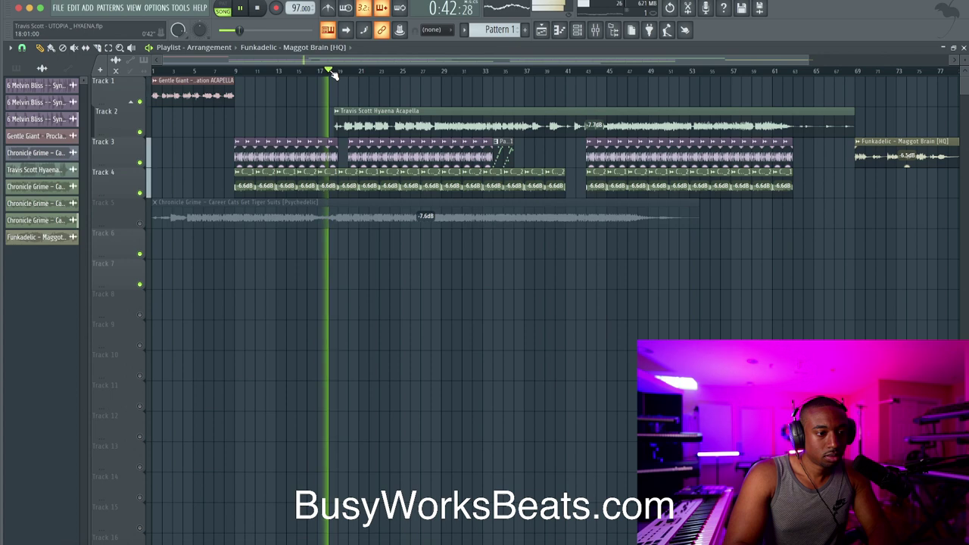
click(605, 35)
click(605, 203)
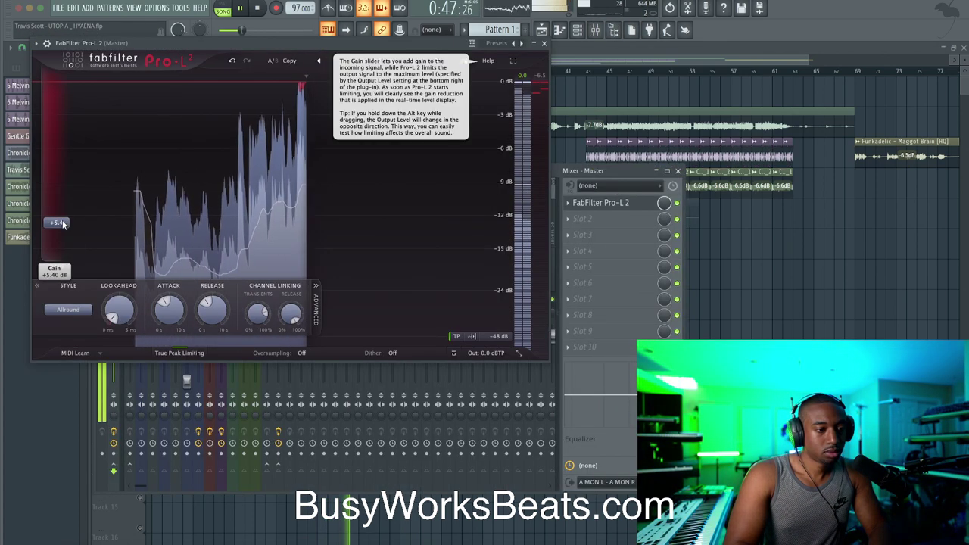
drag(63, 223, 63, 235)
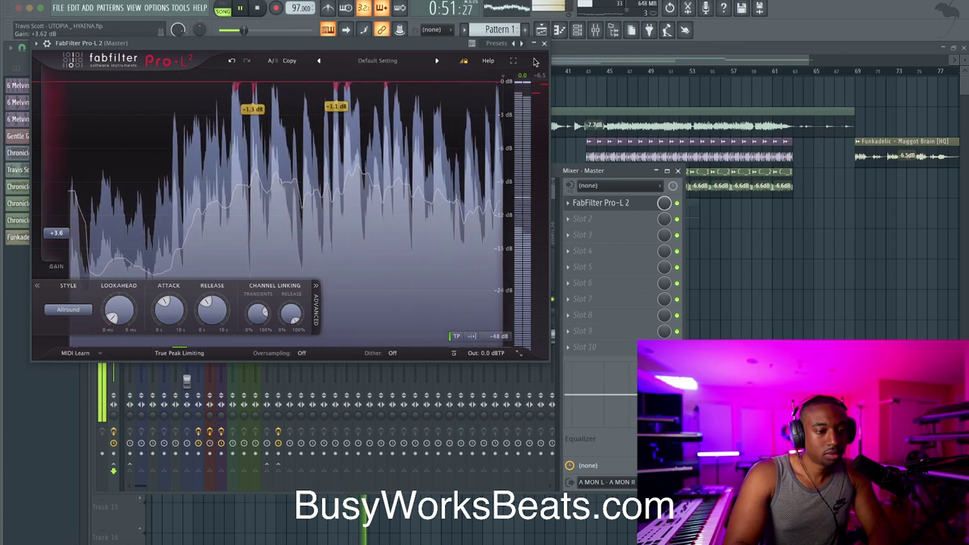
click(544, 44)
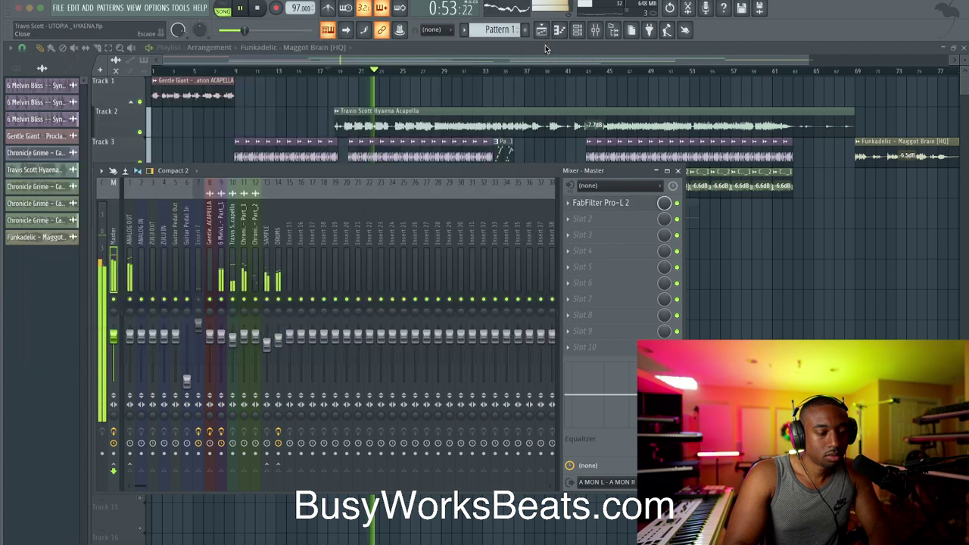
Raise the Travis Scott Hyaena acapella's mixer volume to 100%, replay the section, and select the Melvin Bliss drum track.
click(234, 269)
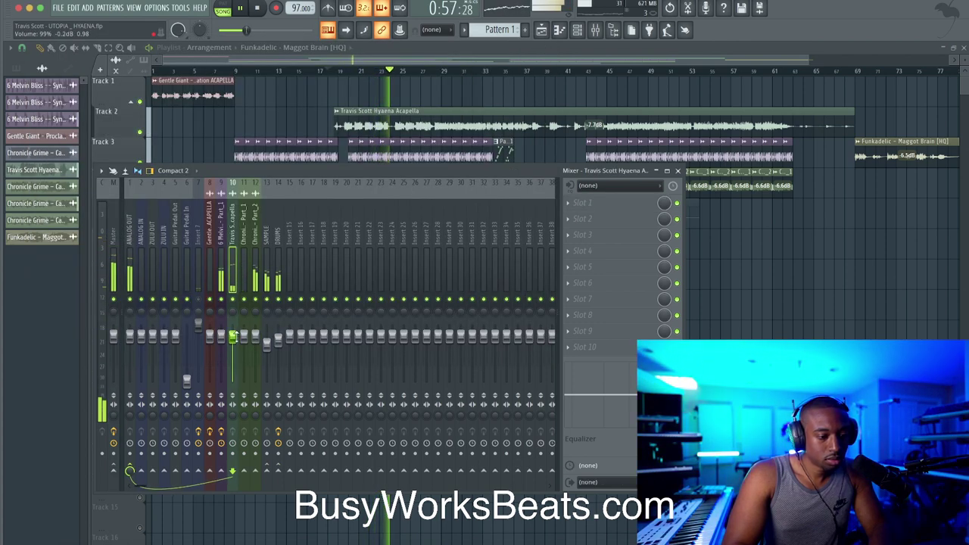
key(space)
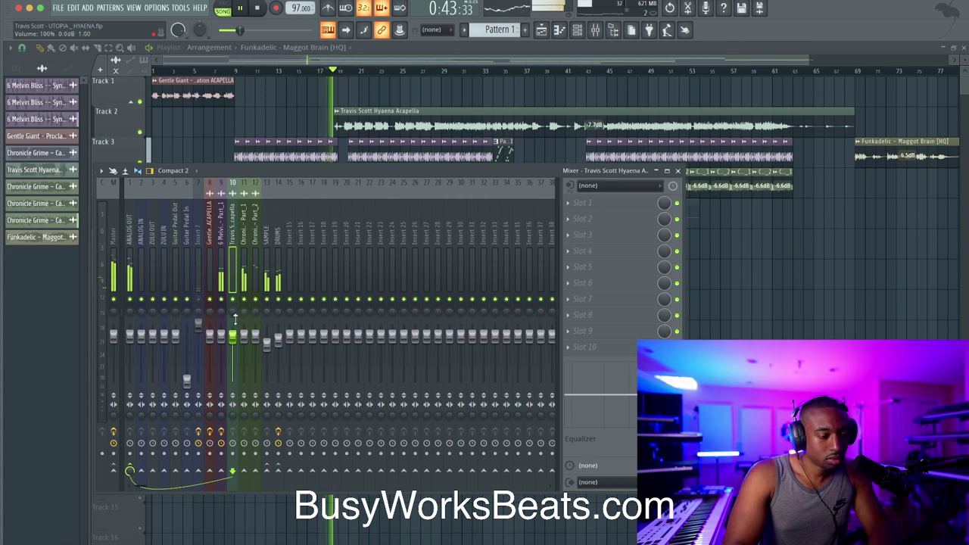
click(218, 280)
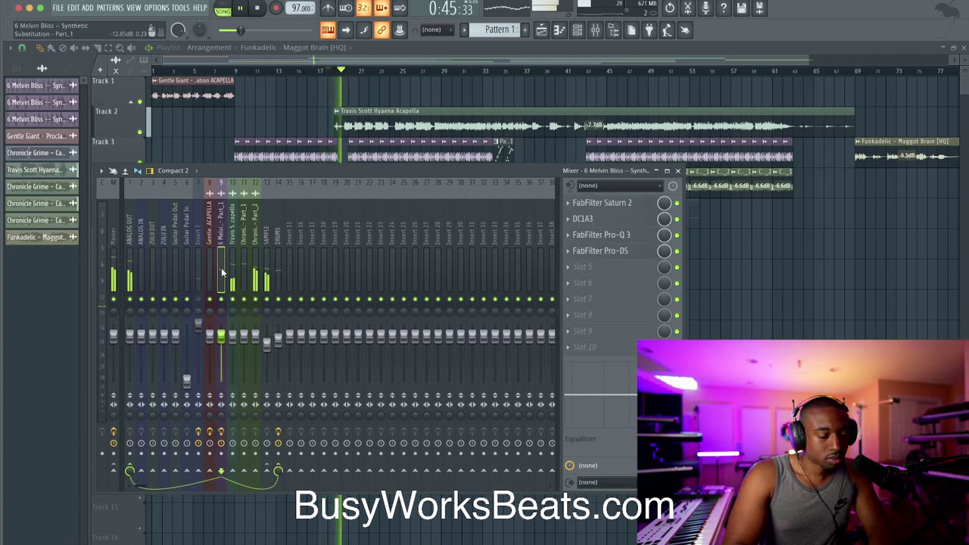
Raise the audio buffer length to 832 smp (19 ms) in the audio settings, and return to the playlist.
click(157, 8)
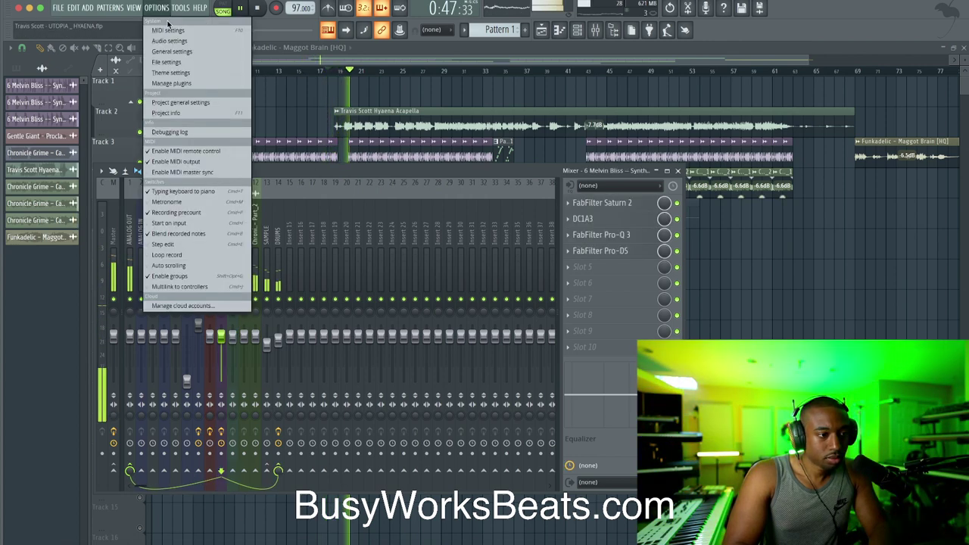
click(179, 43)
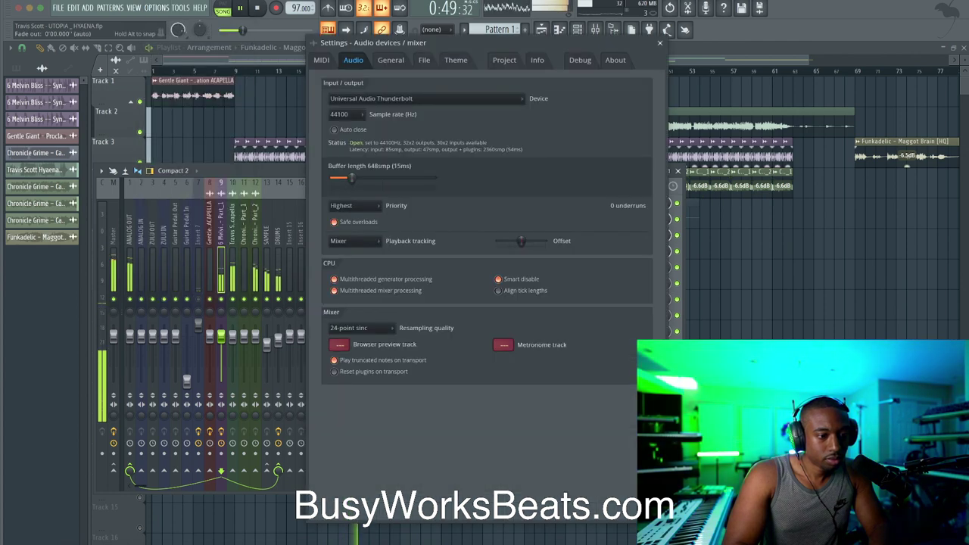
drag(351, 178, 358, 178)
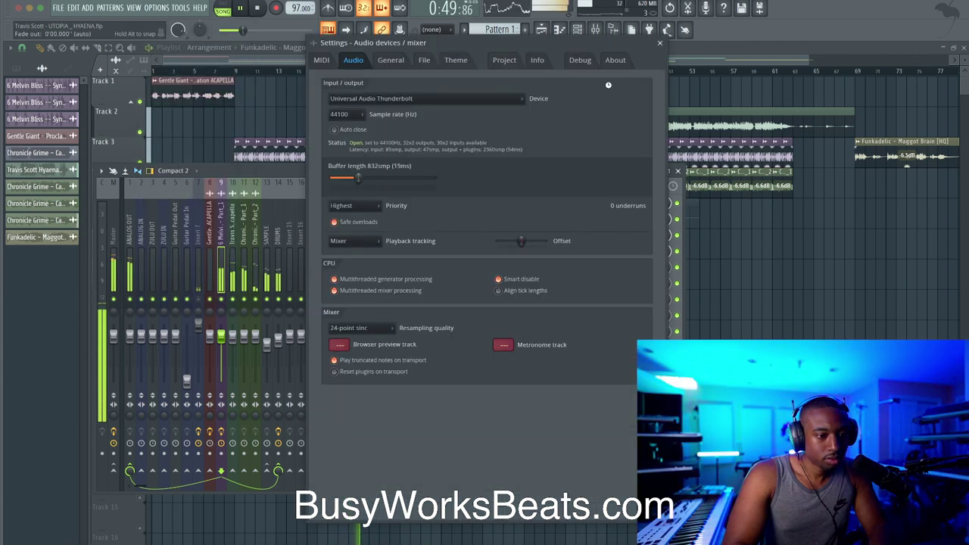
click(661, 46)
click(596, 31)
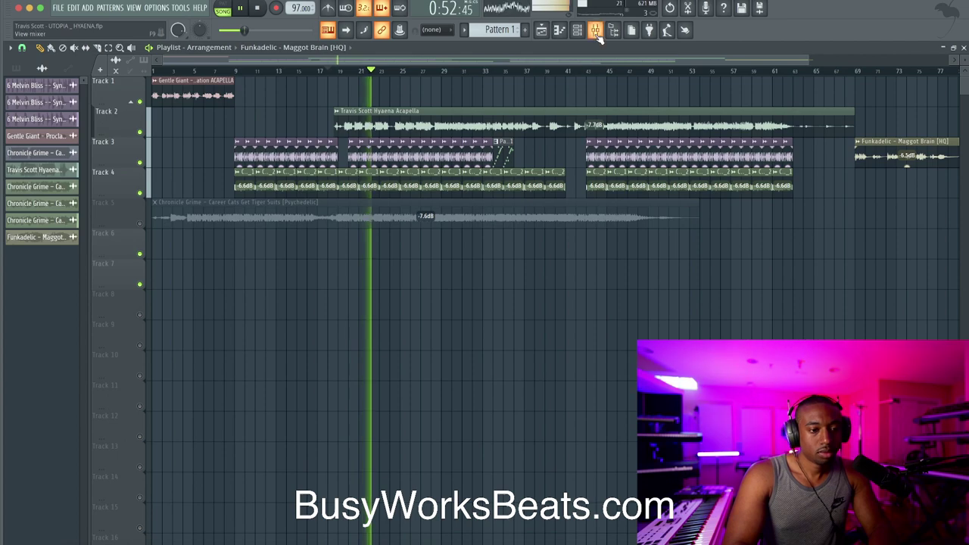
Examine the arrangement around the Travis Scott Hyaena Acapella clip while the song plays, at several zoom levels.
click(362, 111)
scroll(362, 111, up, 3)
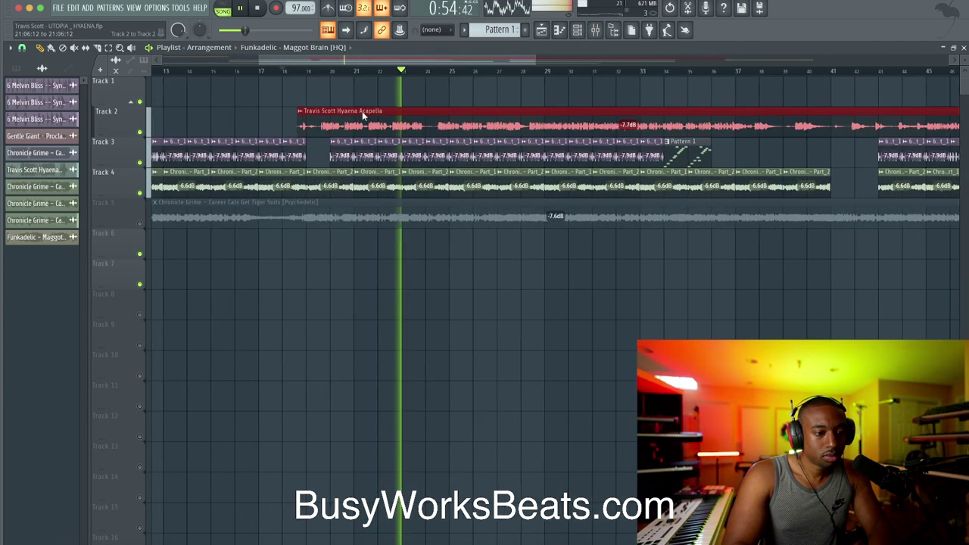
scroll(396, 101, up, 2)
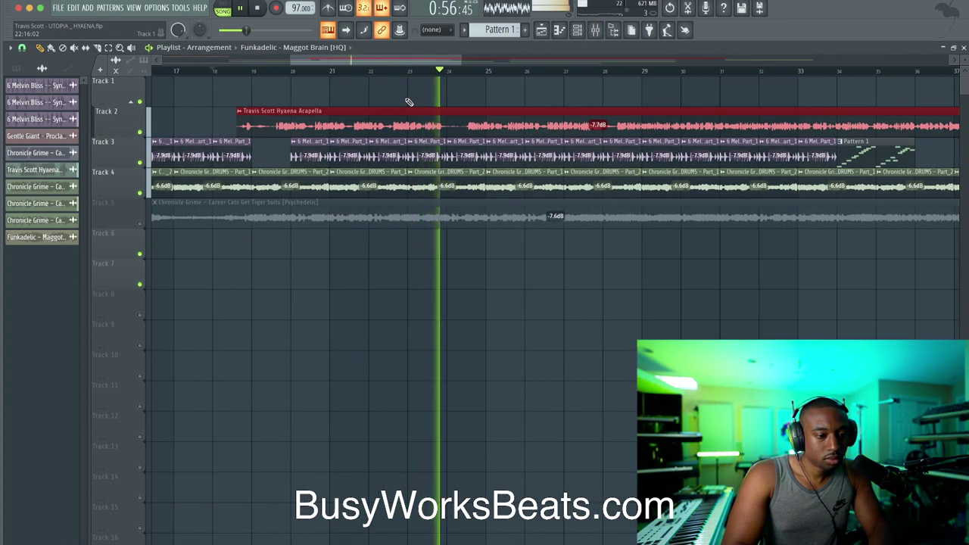
scroll(409, 101, up, 2)
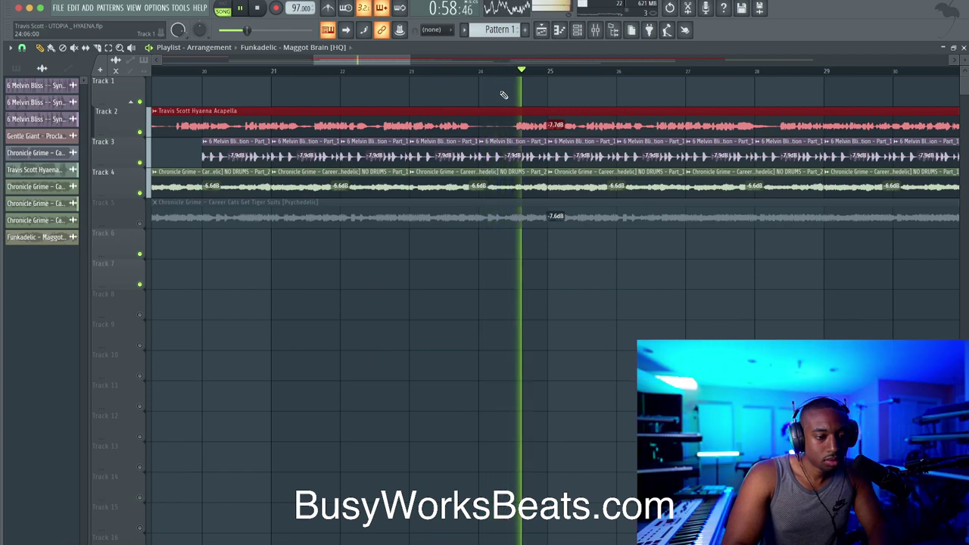
scroll(535, 99, up, 1)
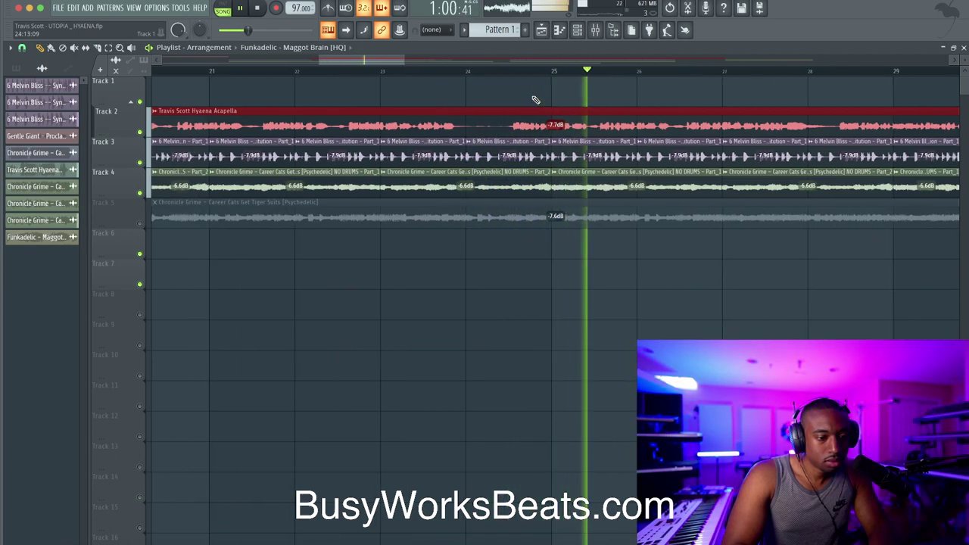
scroll(536, 100, down, 2)
scroll(555, 106, down, 1)
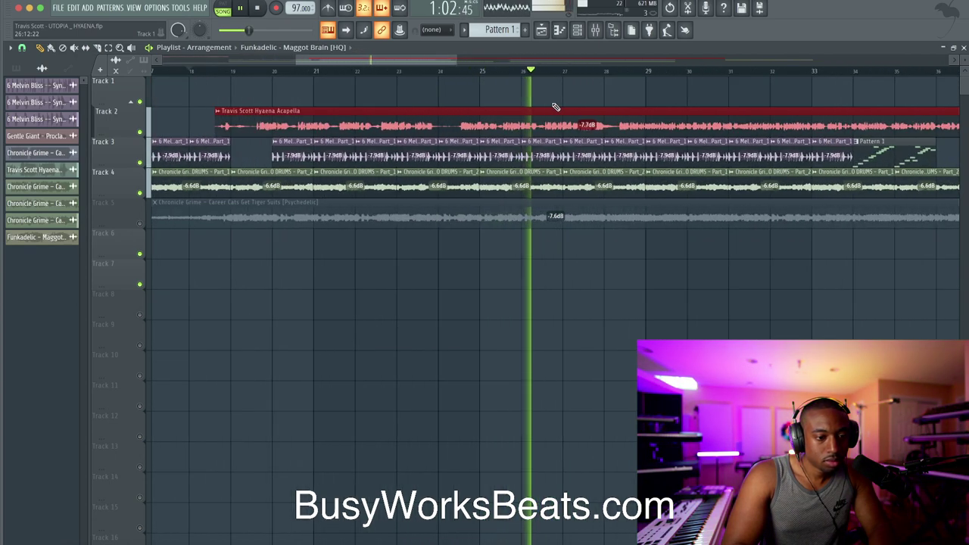
scroll(555, 106, down, 4)
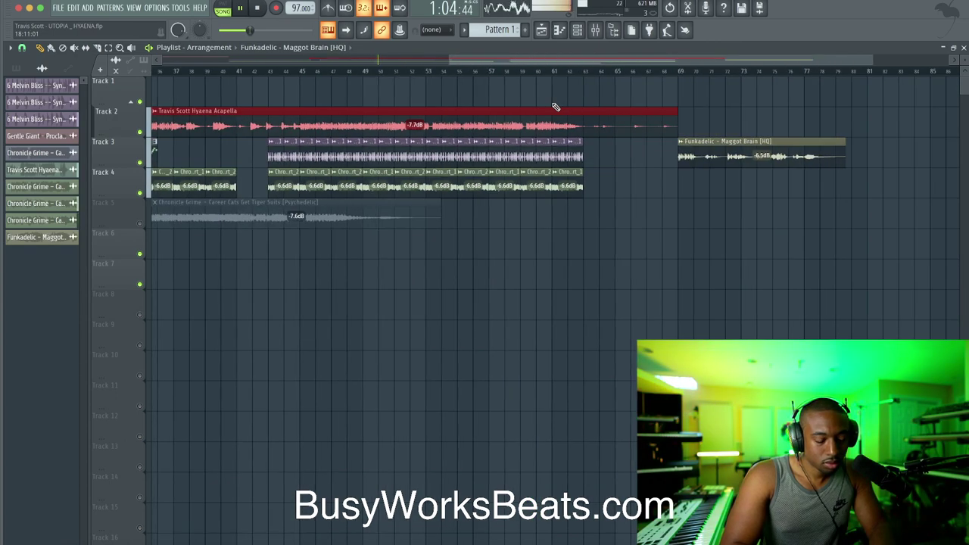
scroll(555, 106, up, 2)
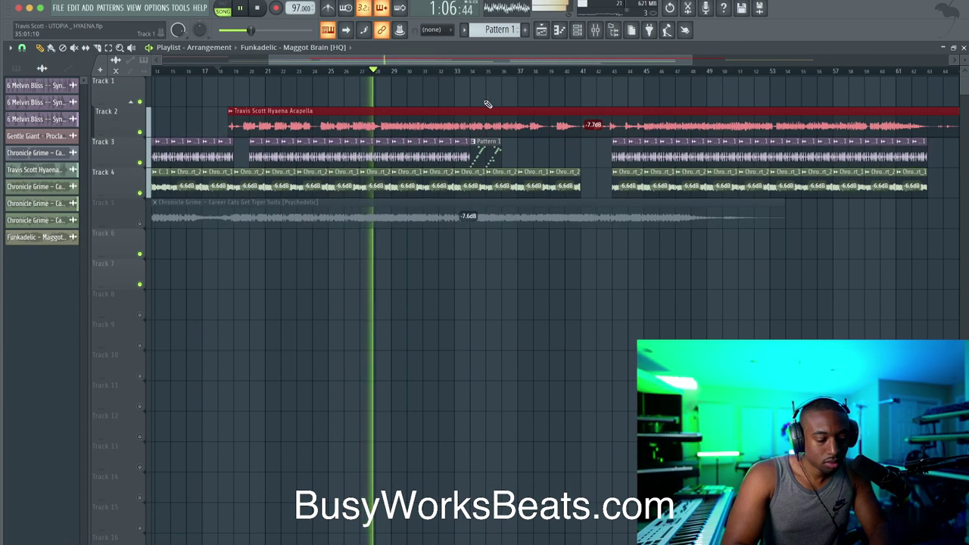
scroll(373, 106, up, 1)
scroll(373, 106, down, 3)
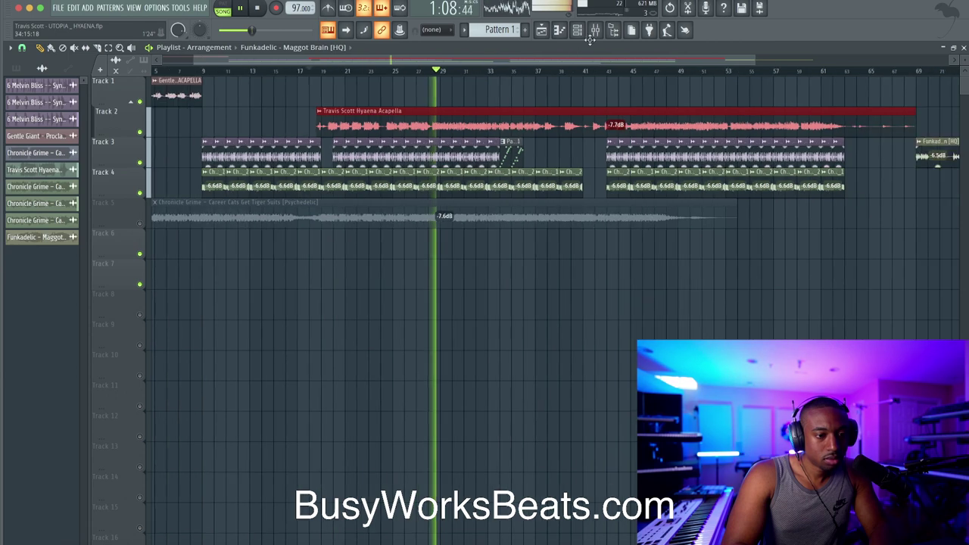
Copy FabFilter Pro-DS with its settings from the Melvin Bliss drum track to the DRUMS mixer track, after UAD Cooper Time Cube.
key(F9)
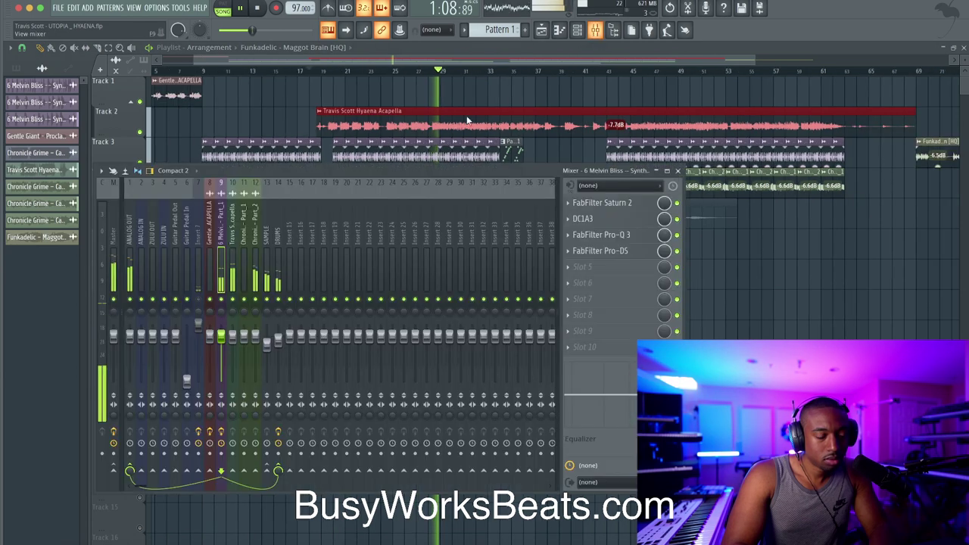
click(246, 282)
click(278, 337)
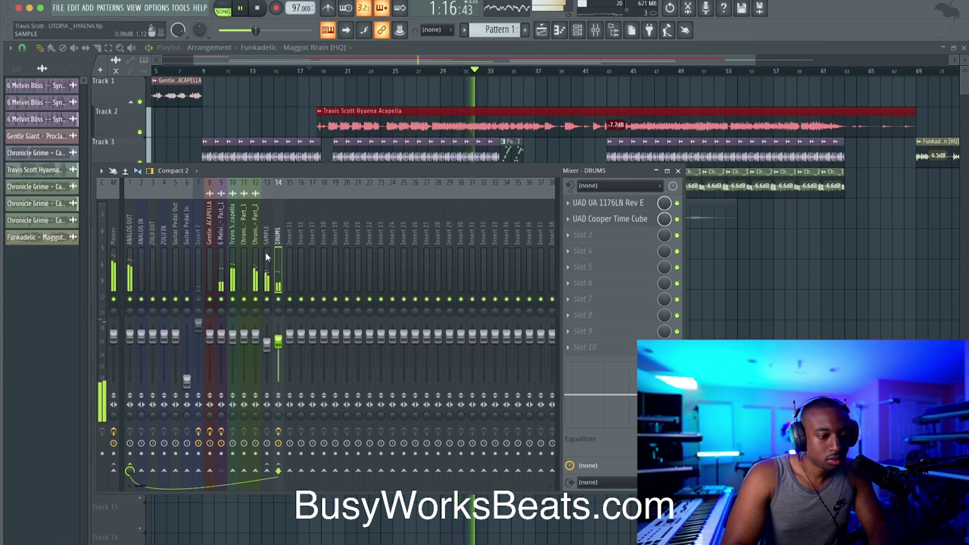
click(221, 258)
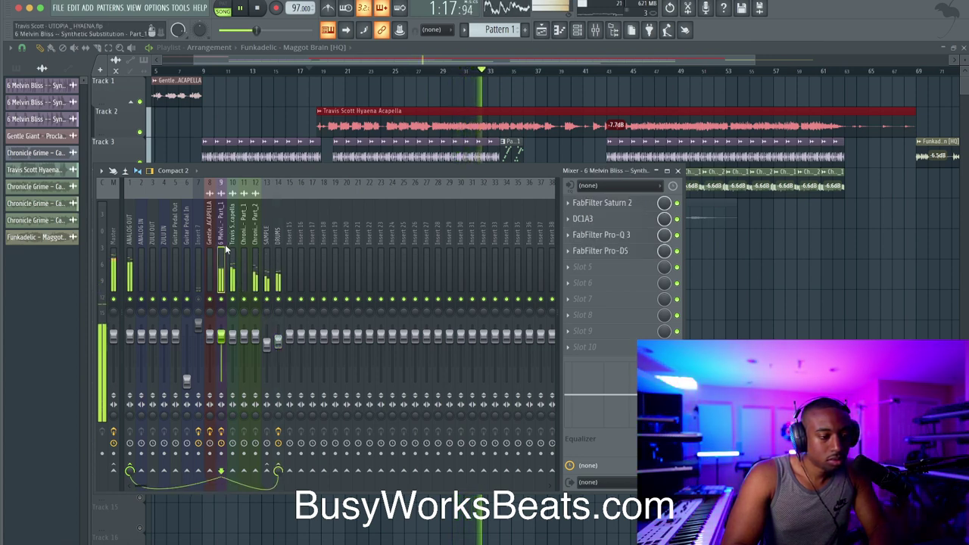
click(569, 251)
drag(583, 299, 281, 249)
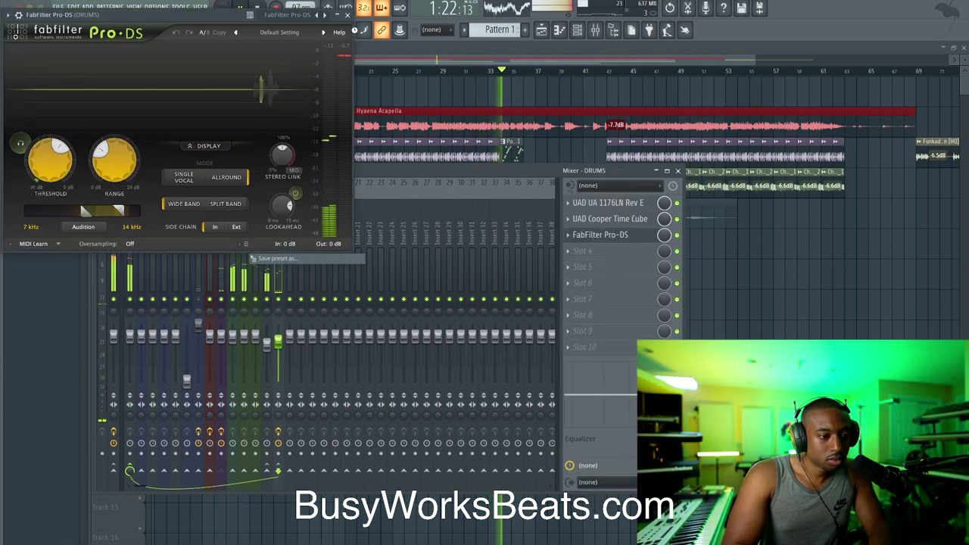
click(347, 16)
click(230, 269)
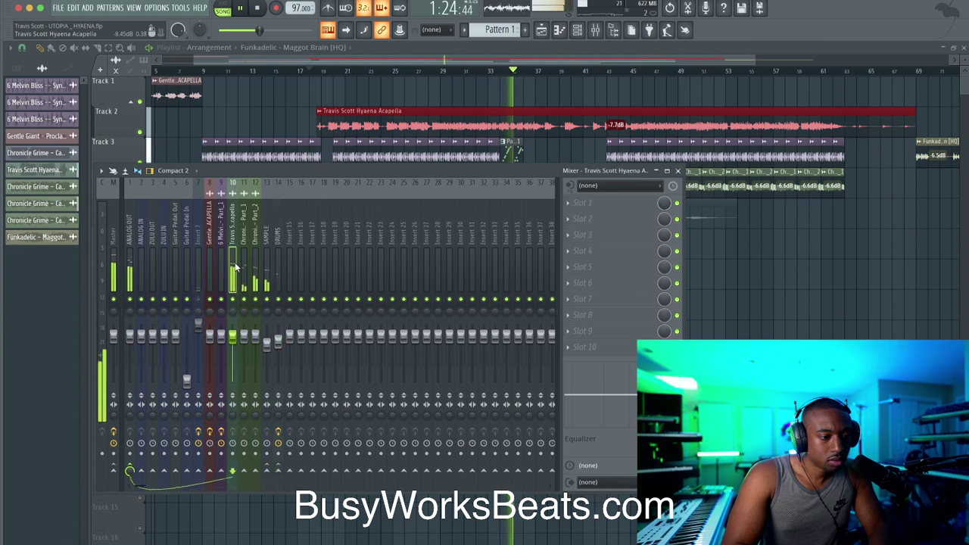
click(226, 271)
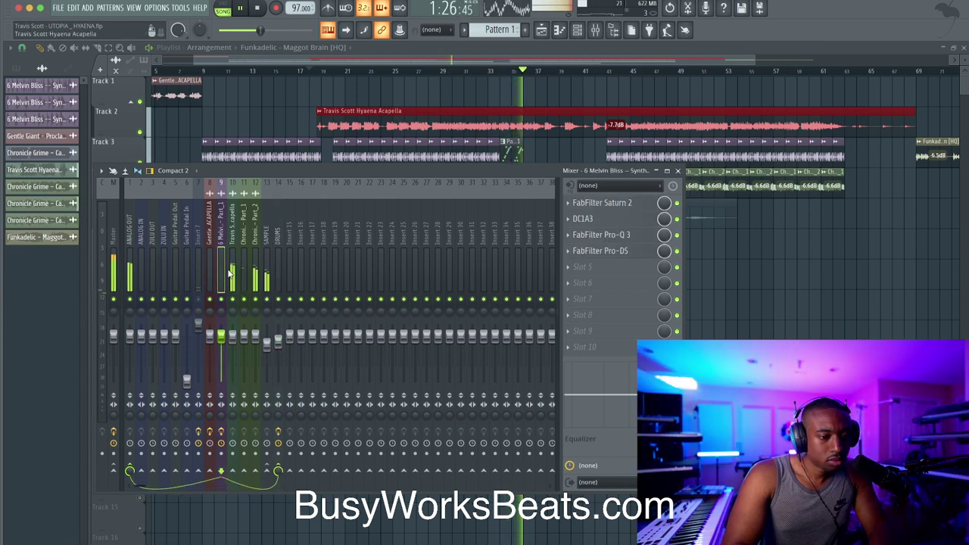
Route Pattern 1's sliced Melvin Bliss channel to mixer track 9, save the project and return to the playlist.
double_click(514, 140)
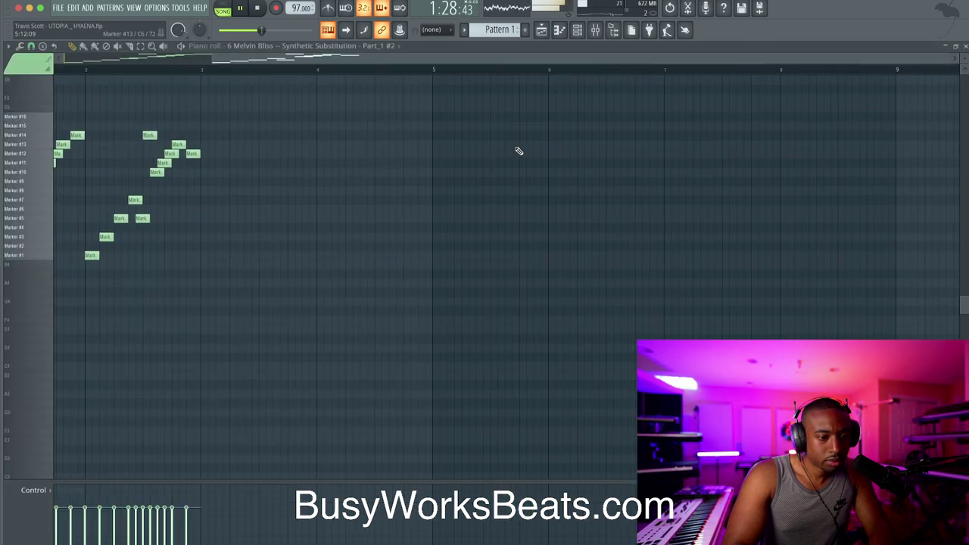
click(581, 33)
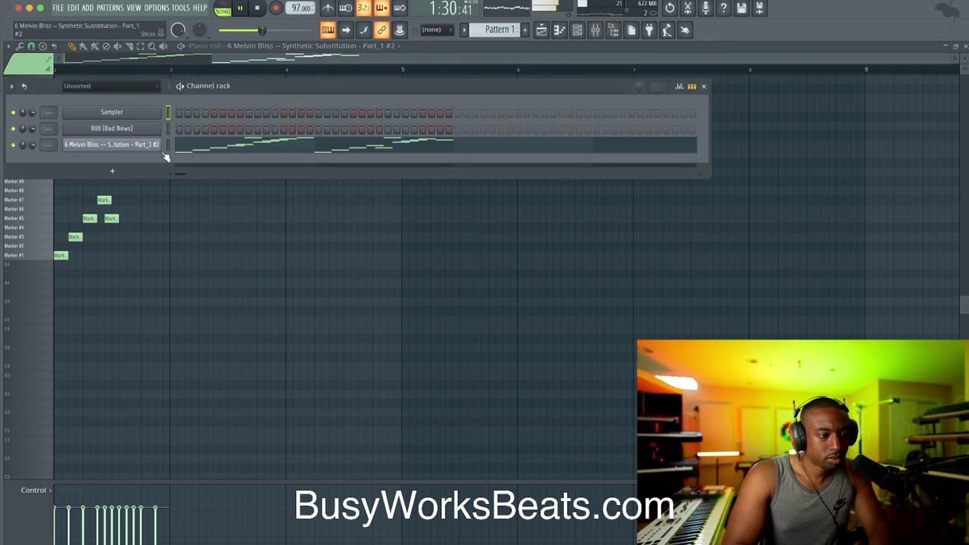
key(ctrl+l)
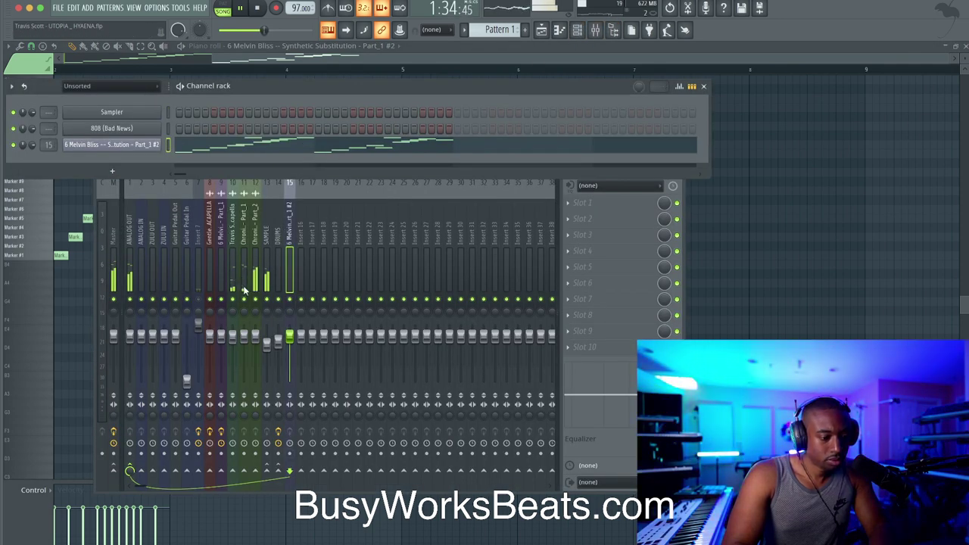
click(278, 251)
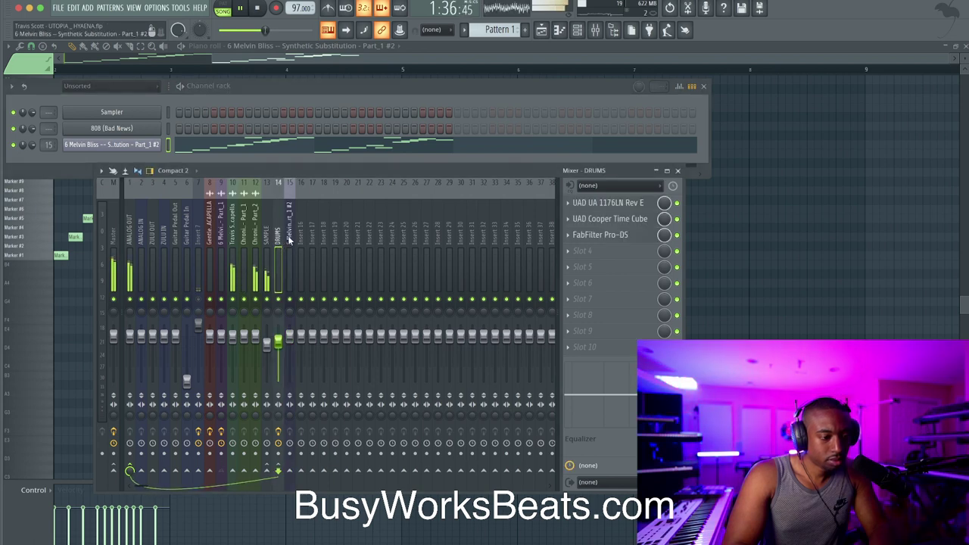
click(290, 243)
click(220, 231)
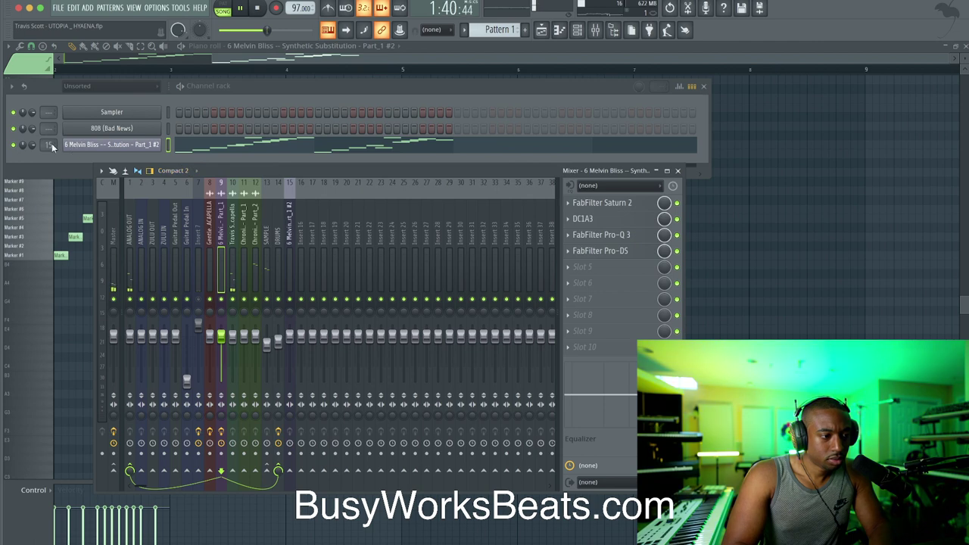
drag(51, 146, 112, 171)
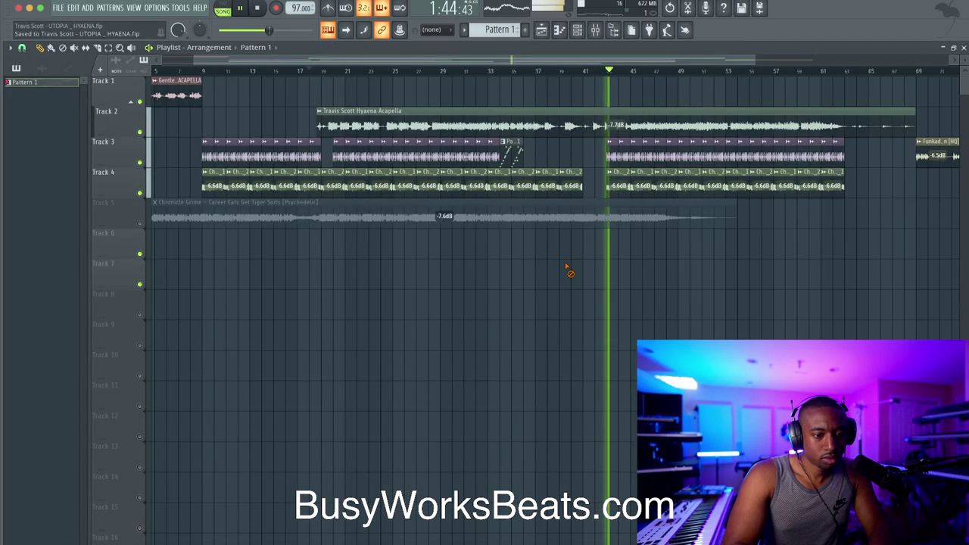
Add an Omnisphere instrument as a new channel in the channel rack.
scroll(530, 268, down, 2)
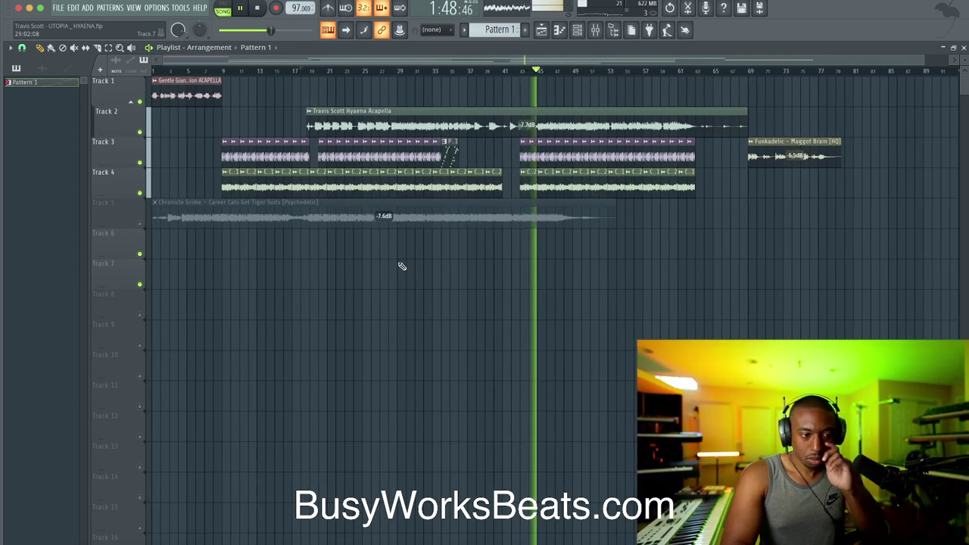
click(580, 28)
click(68, 171)
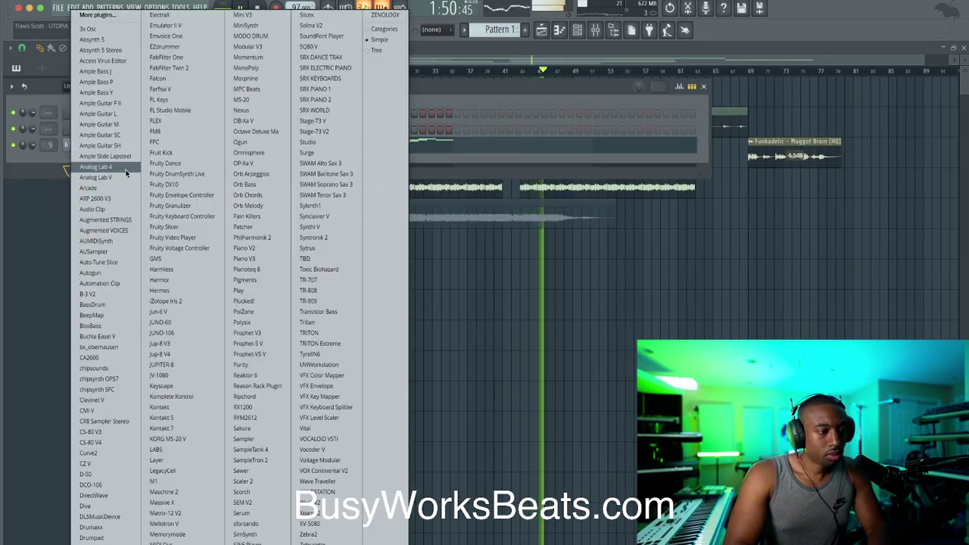
click(262, 153)
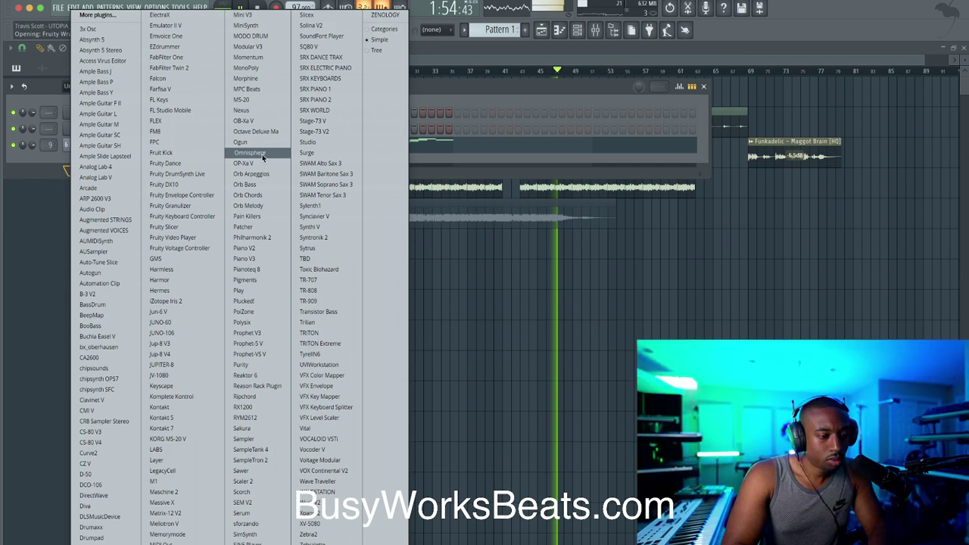
click(262, 157)
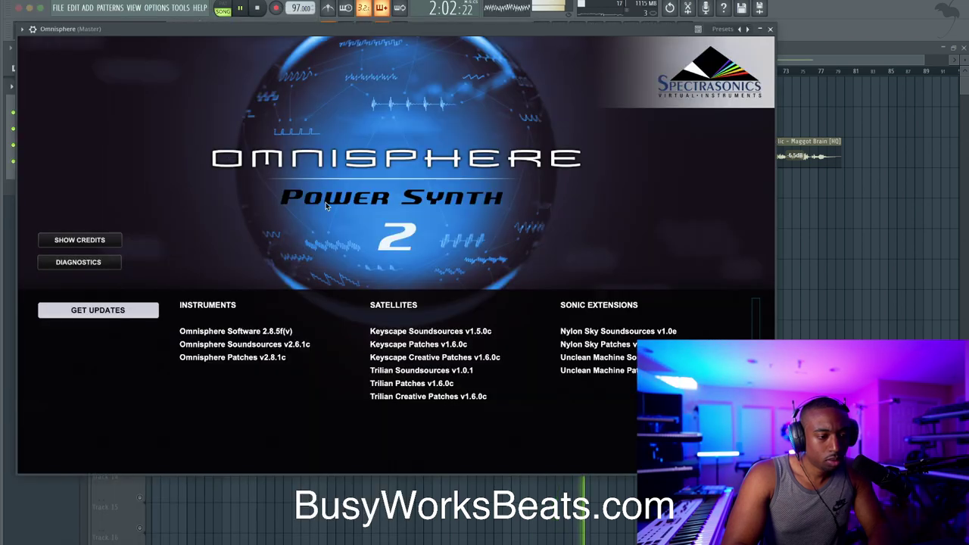
Search the Omnisphere patch browser for "moog".
scroll(106, 216, down, 5)
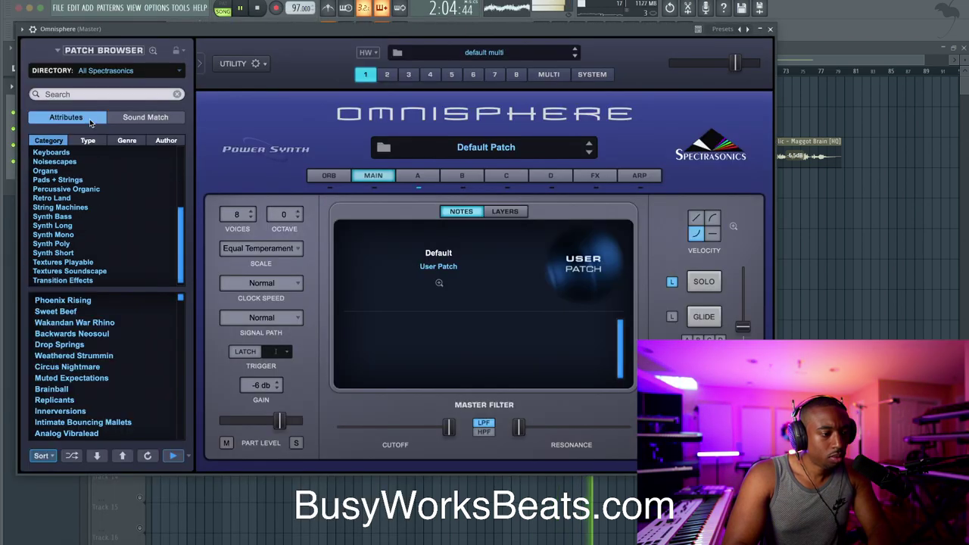
click(91, 94)
text(moog)
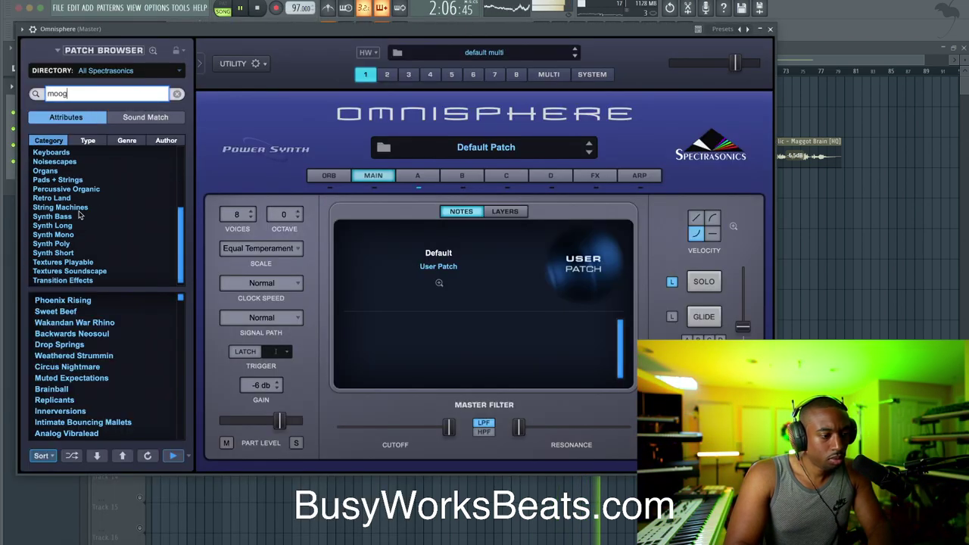
scroll(69, 228, down, 1)
text(oog)
key(Return)
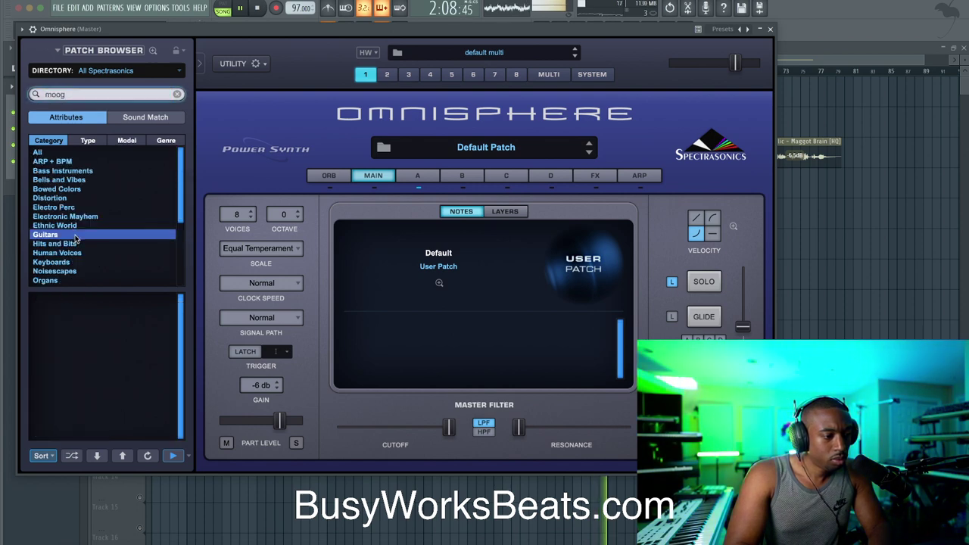
Browse the moog patches in the Synth Poly and Synth Mono categories, and return to the playlist without loading one.
scroll(70, 227, down, 3)
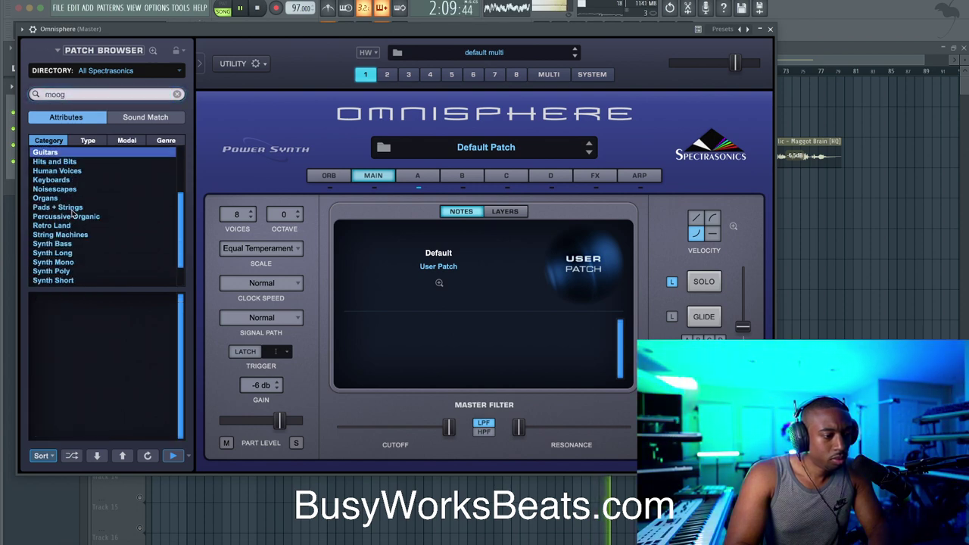
click(68, 280)
click(70, 271)
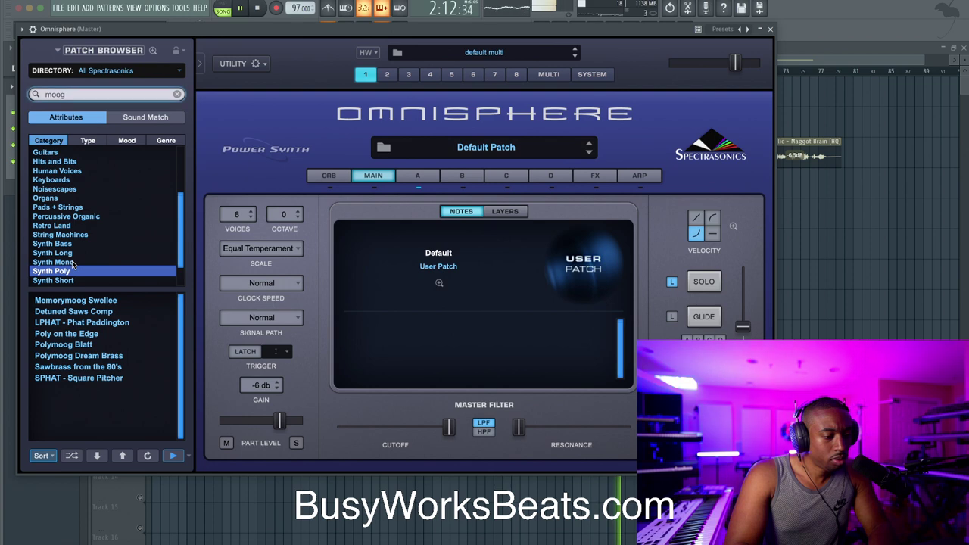
click(74, 262)
scroll(91, 356, down, 2)
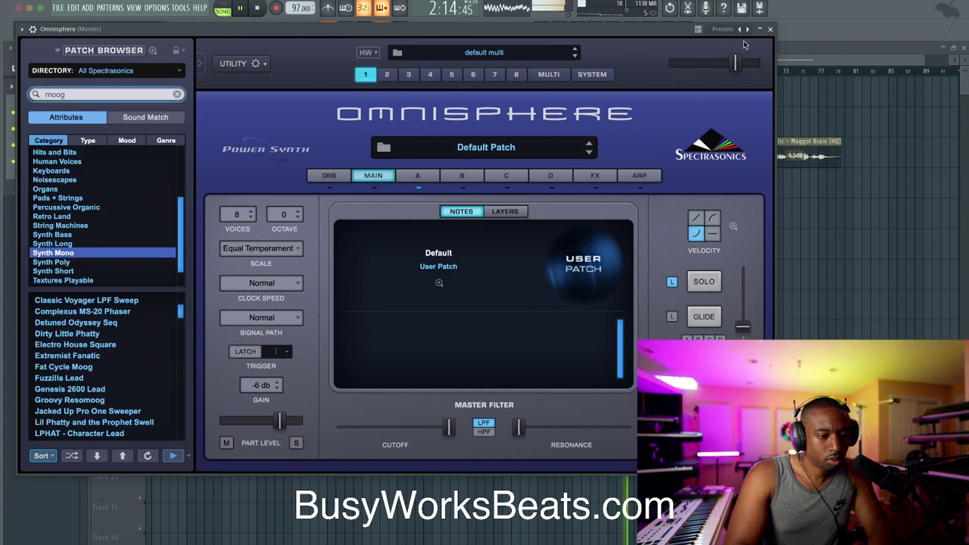
key(Escape)
key(Escape)
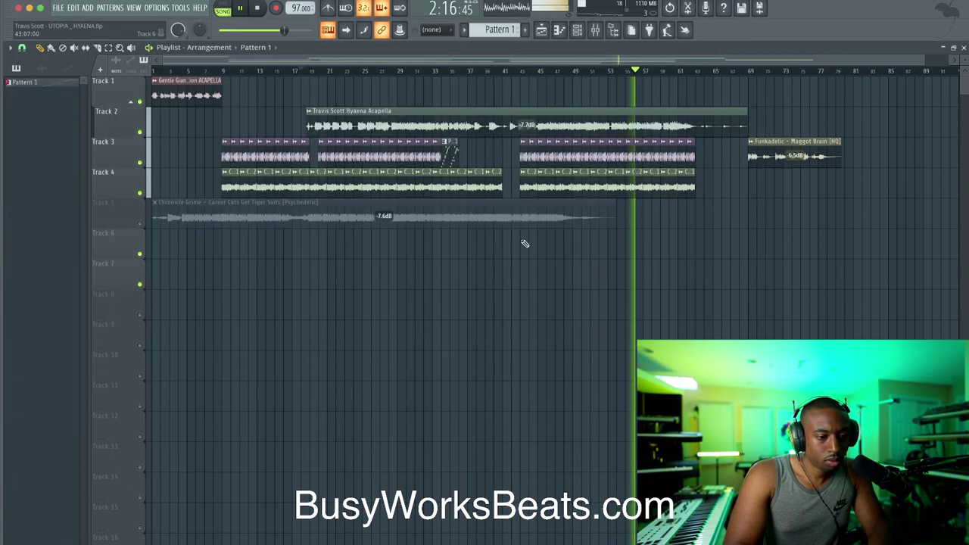
Route the Omnisphere channel to mixer track 16.
scroll(654, 158, right, 2)
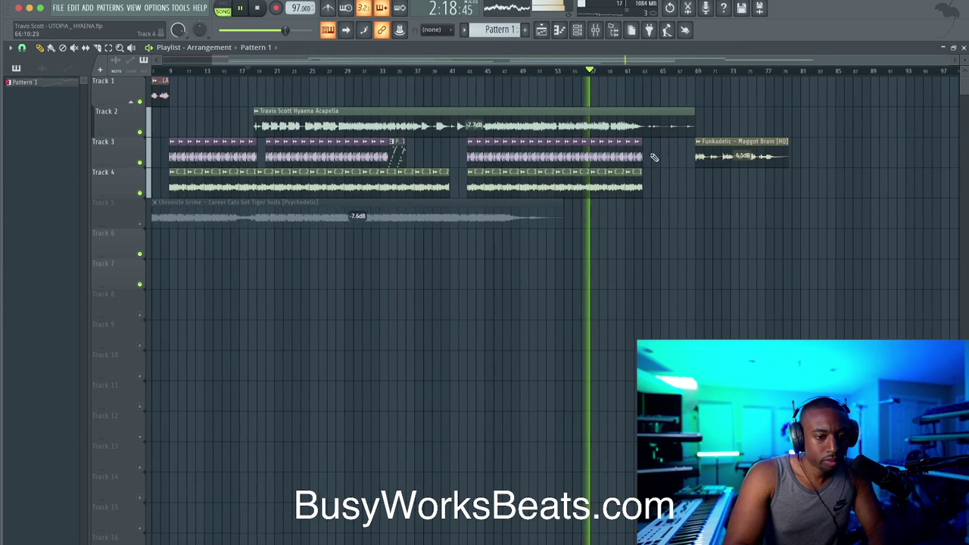
key(F9)
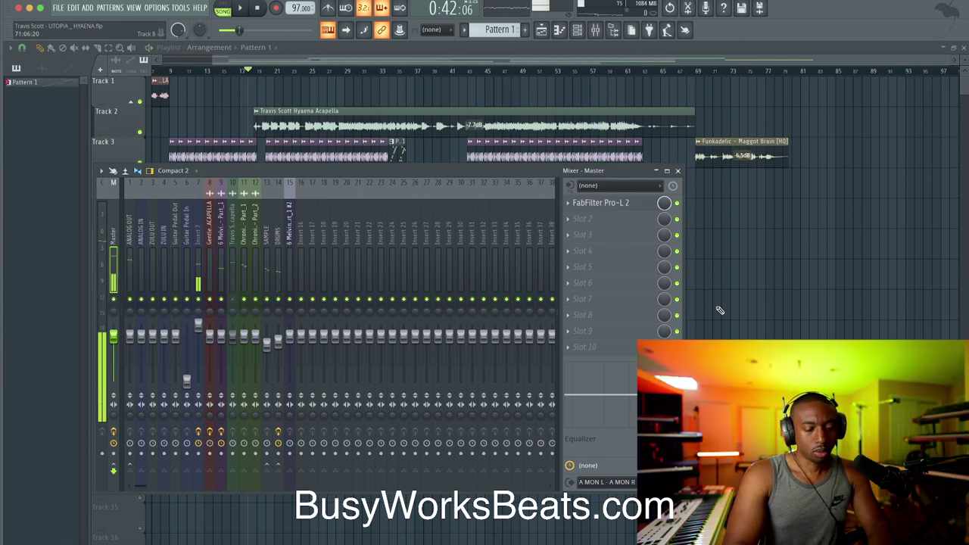
key(F9)
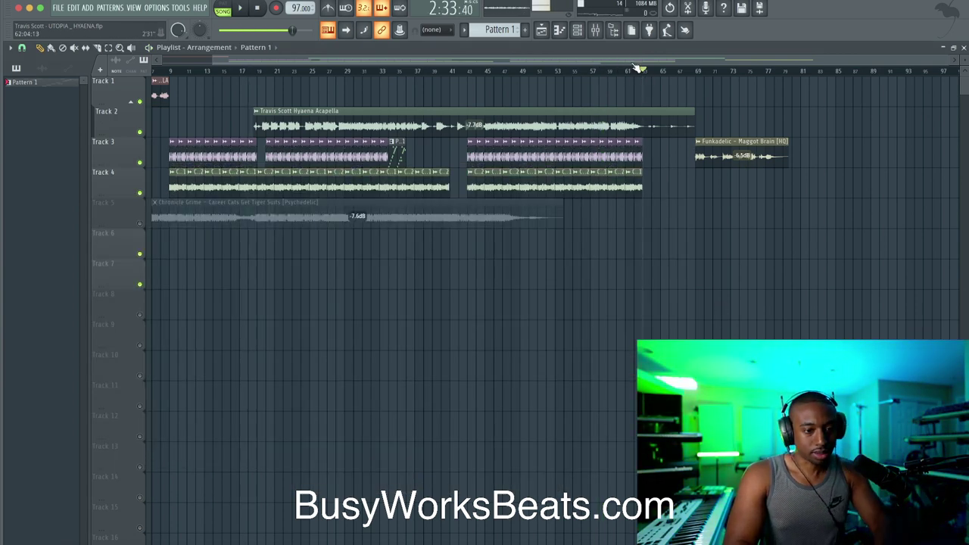
click(596, 29)
key(ctrl+l)
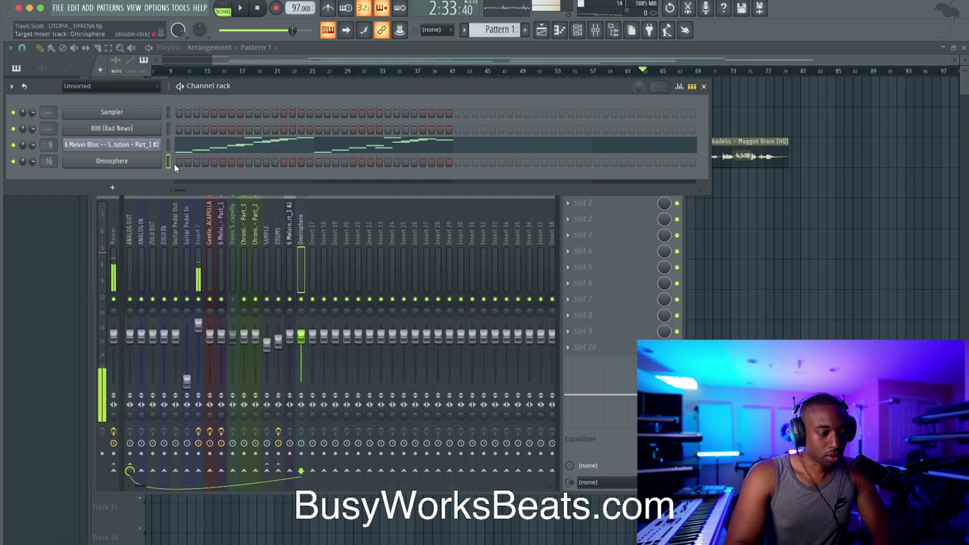
Create Pattern 2 and place a clip of it on playlist Track 5 starting at bar 63.
click(500, 29)
click(522, 32)
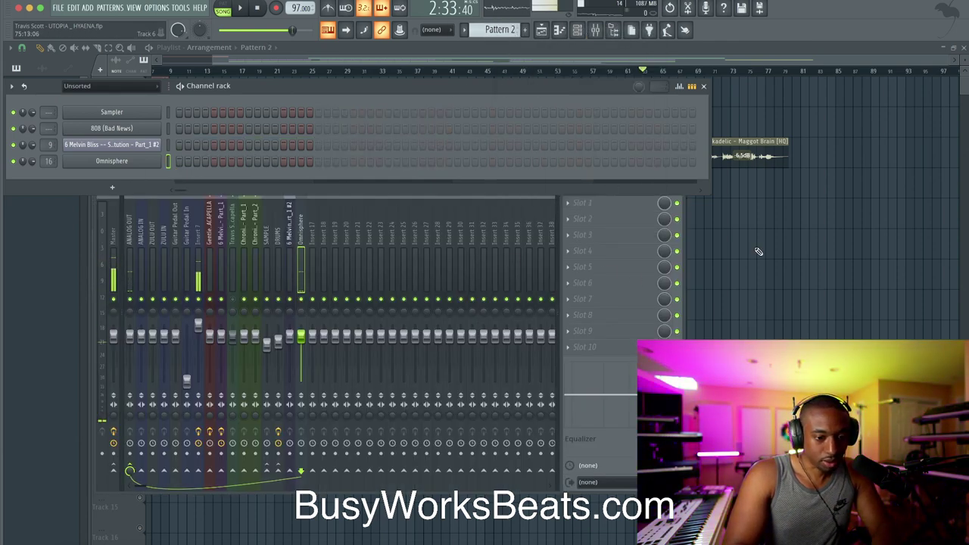
key(F5)
key(F6)
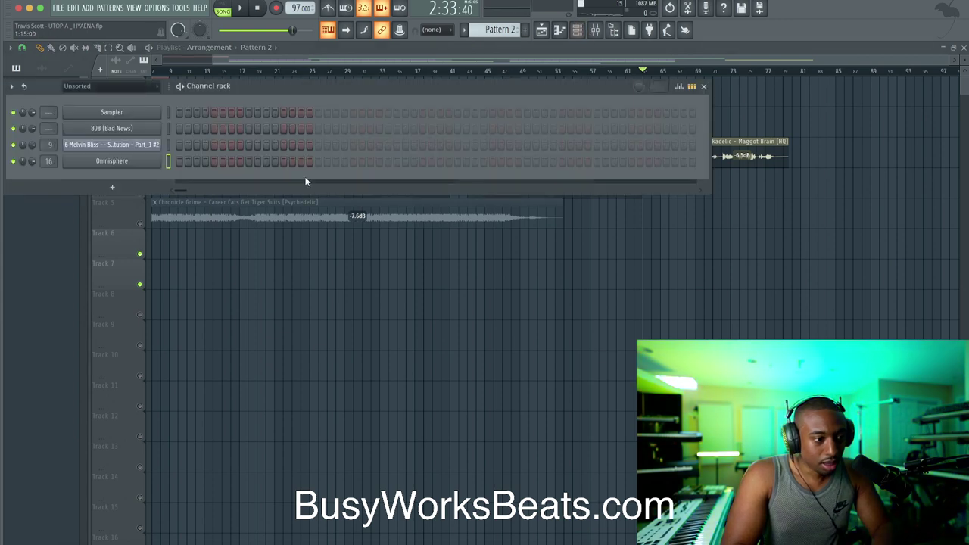
key(F6)
drag(652, 218, 695, 218)
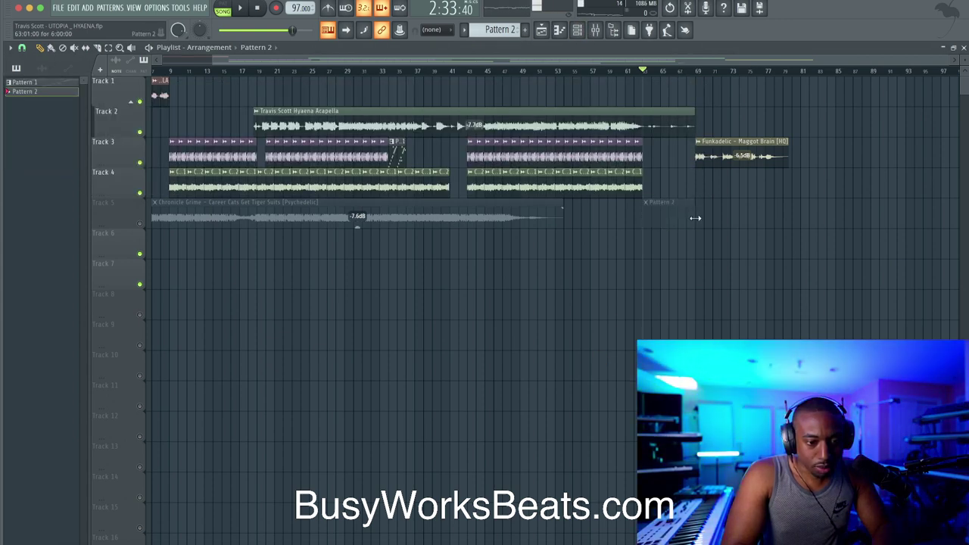
Unmute playlist Track 5, mute only its Chronicle Grime clip, and return to the draw tool.
click(147, 225)
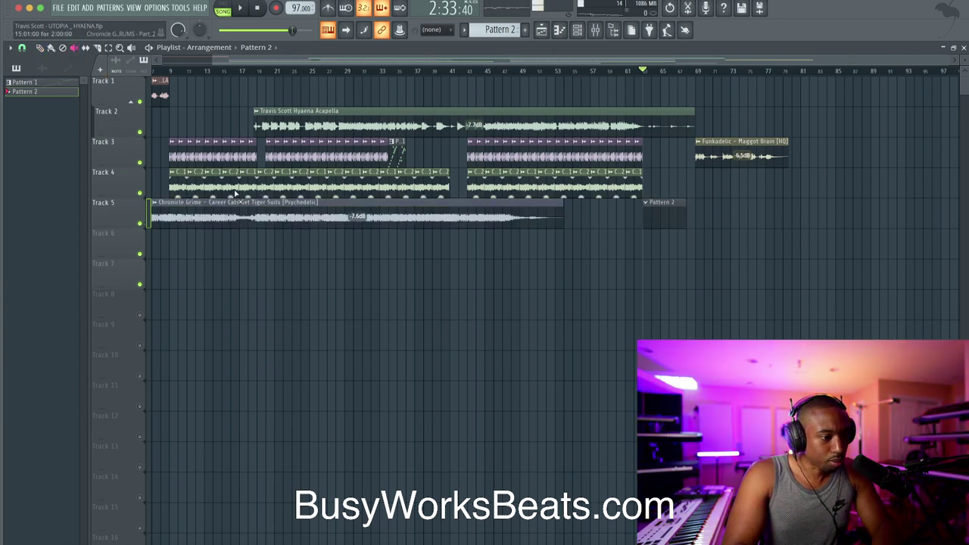
click(487, 204)
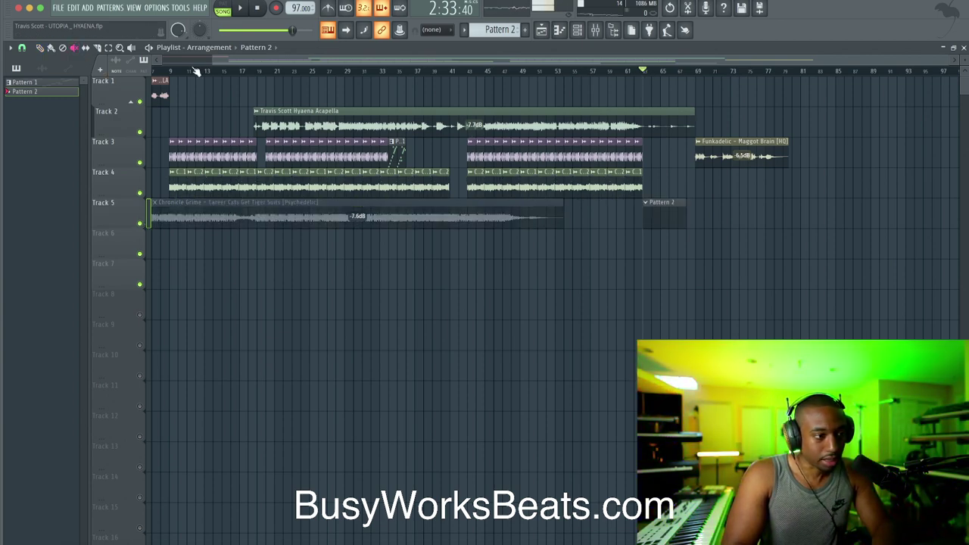
click(42, 49)
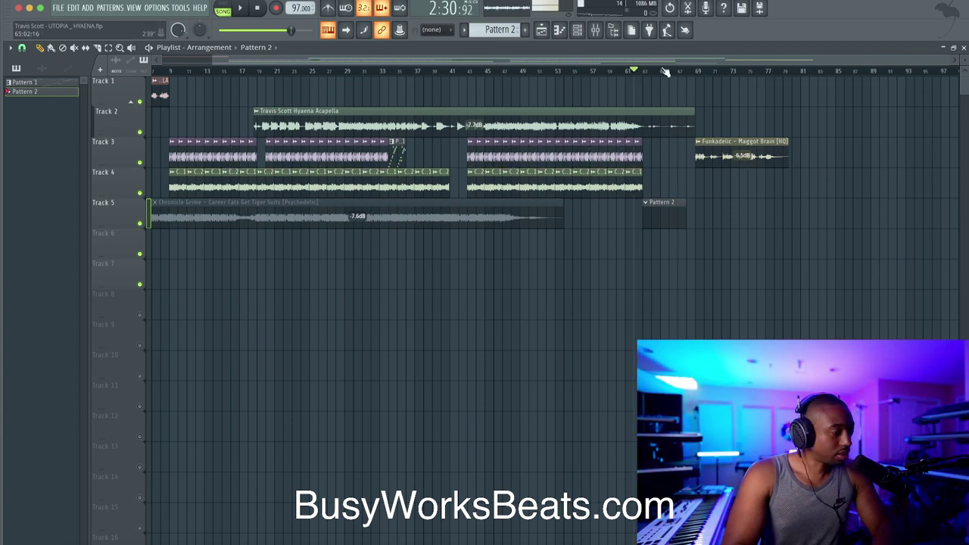
Place a D#5 note at the start of bar 1 in Pattern 2's Omnisphere piano roll.
click(577, 30)
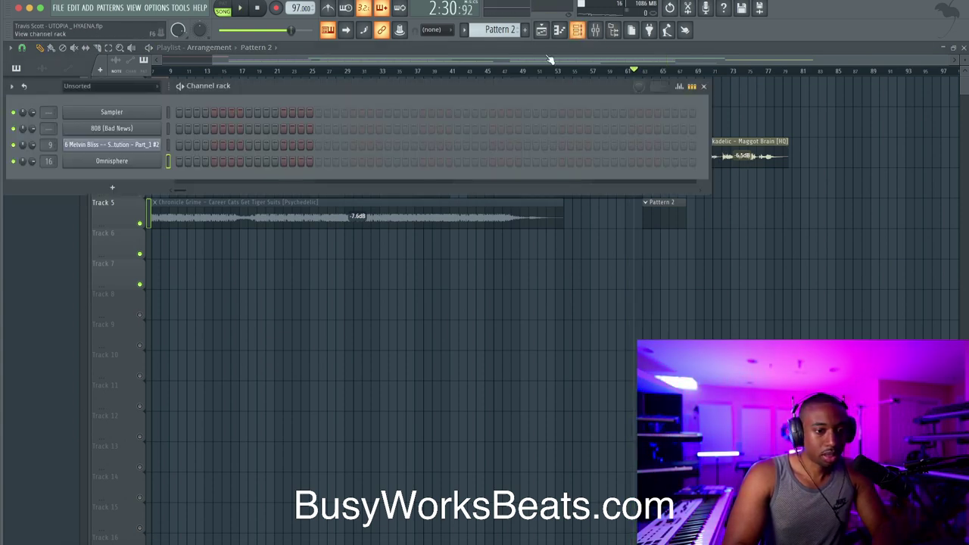
right_click(166, 167)
click(182, 158)
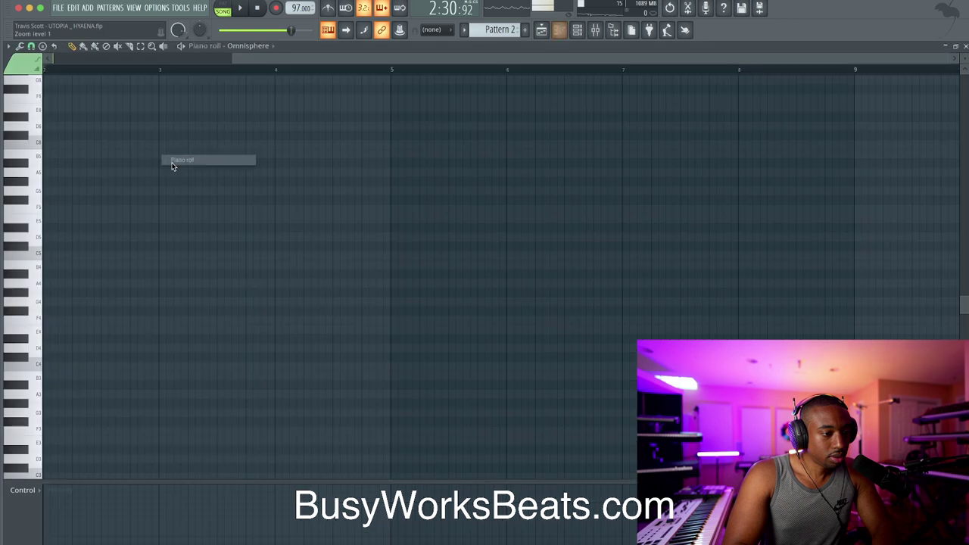
click(30, 229)
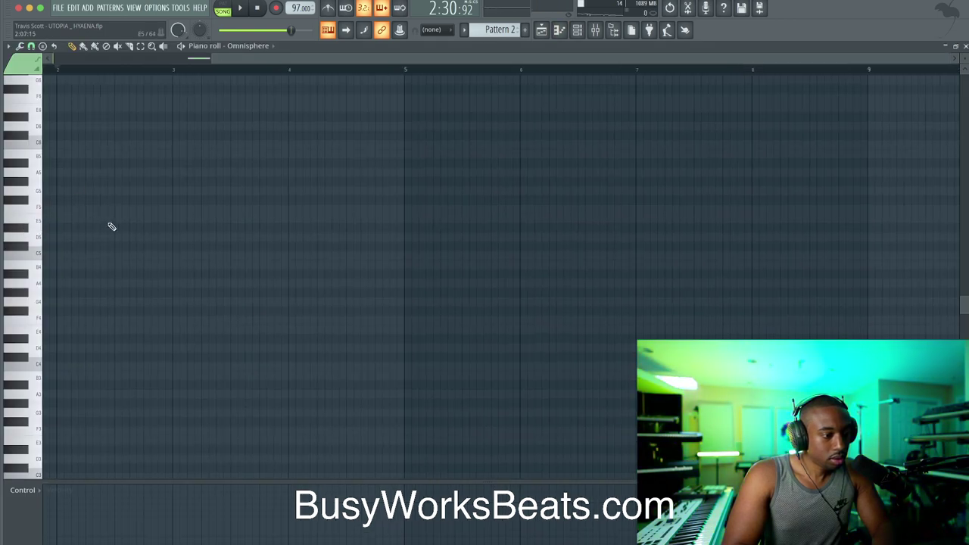
scroll(91, 227, left, 4)
scroll(129, 326, up, 3)
click(56, 339)
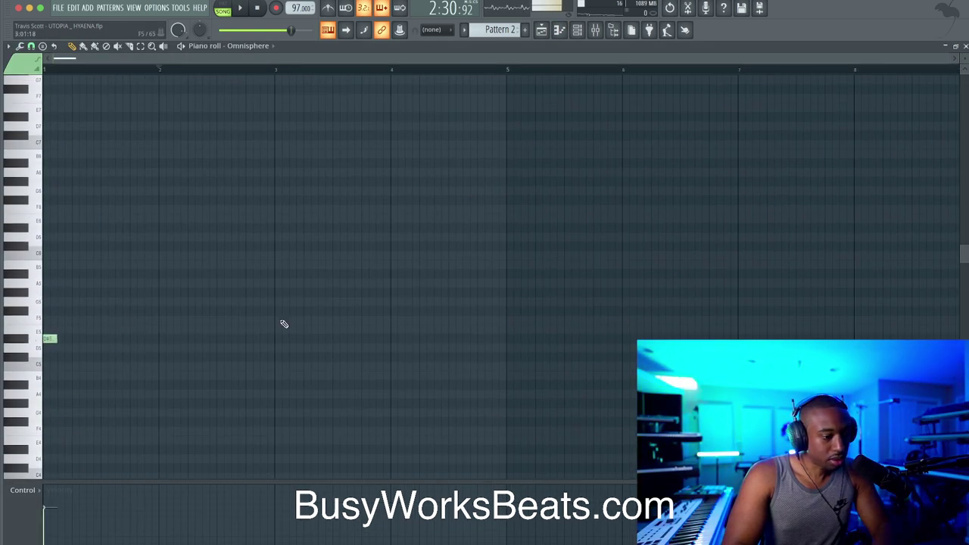
Stack reference notes D#5, F5, F#5, G#5, A#5, B5, C#6 and D#6 at the start of bar 3 to lay out the scale.
click(277, 318)
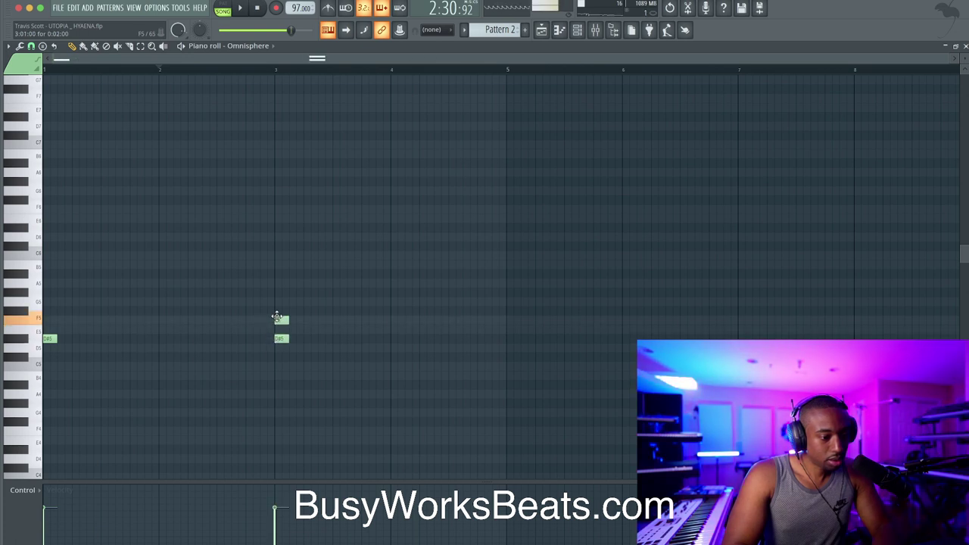
click(280, 292)
click(277, 274)
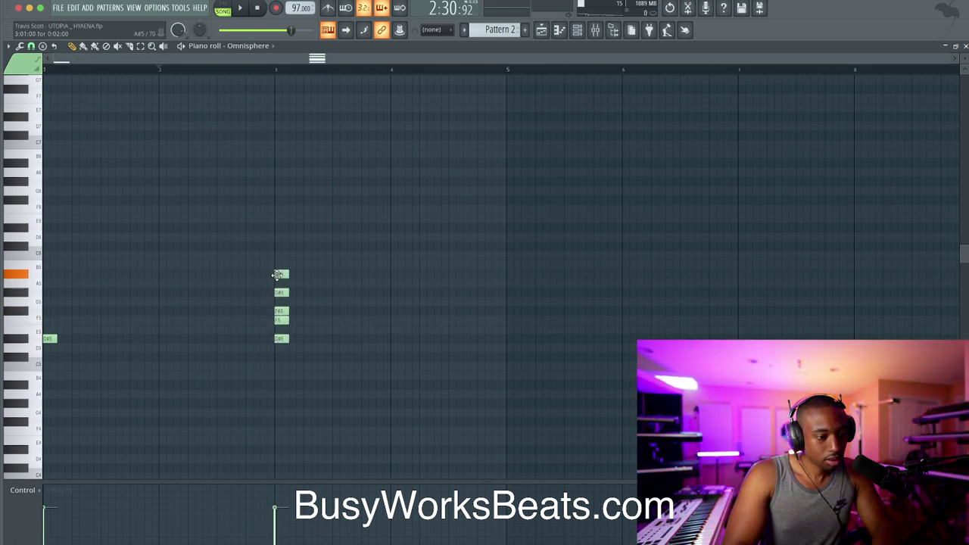
double_click(278, 238)
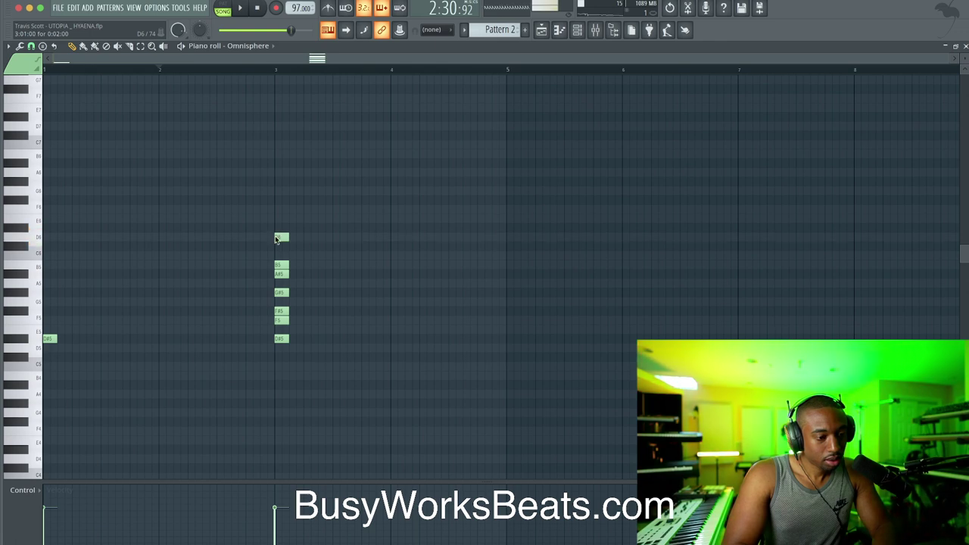
click(544, 345)
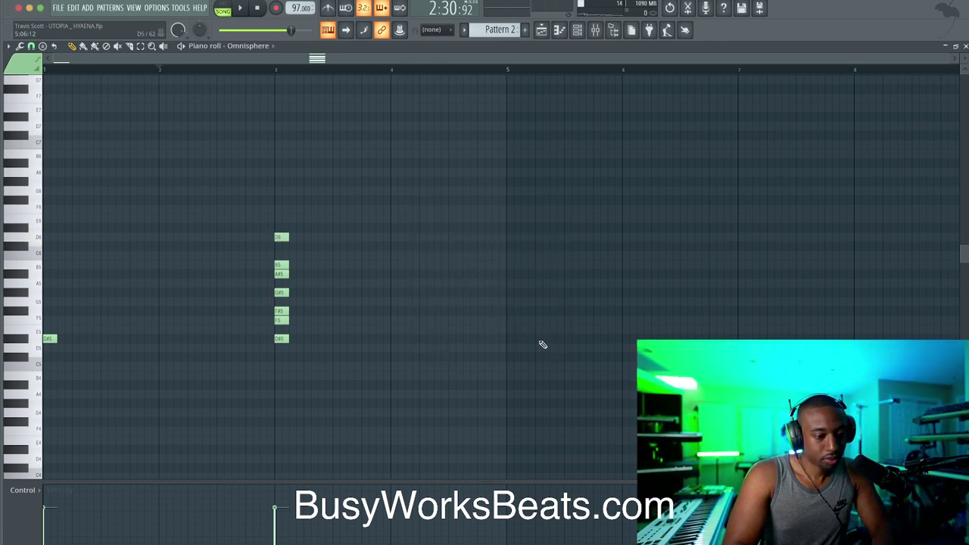
click(282, 240)
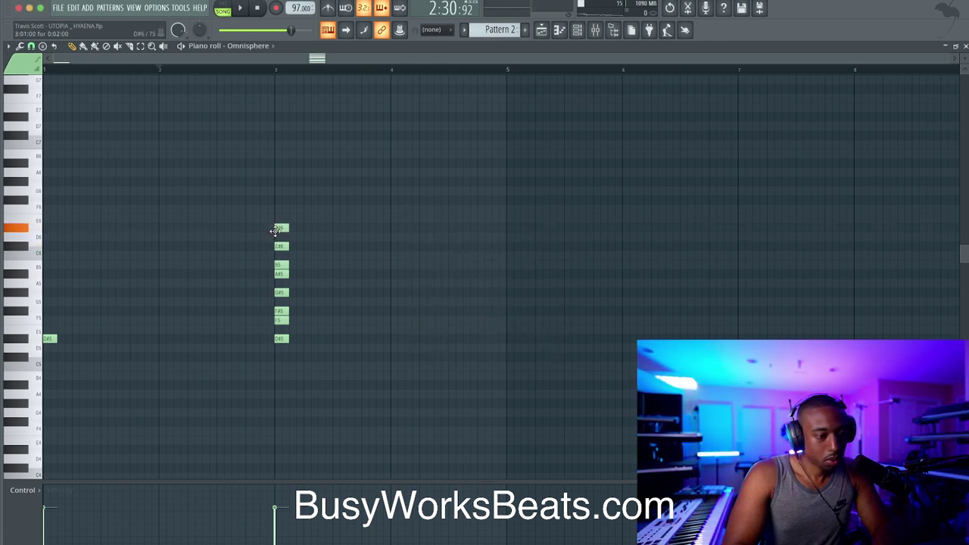
key(ctrl+a)
click(305, 368)
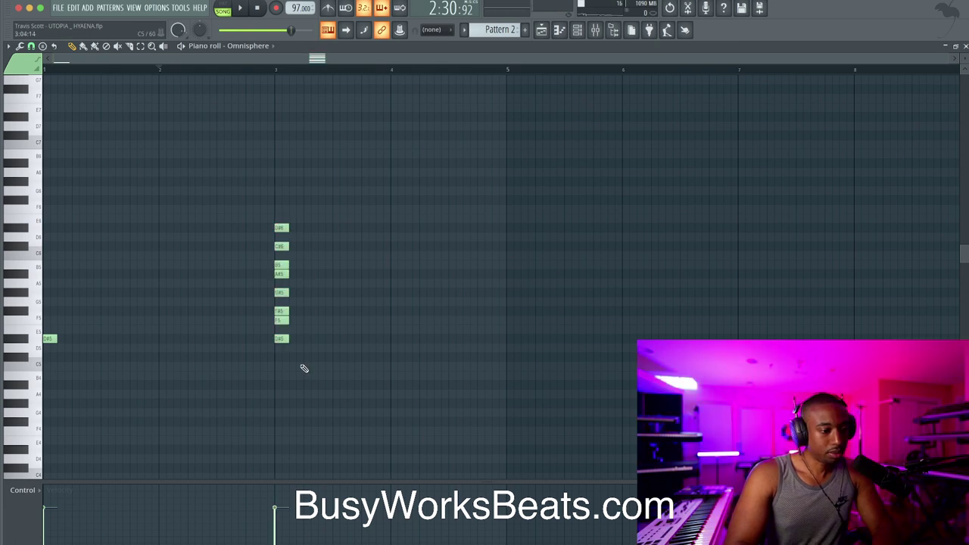
Set the piano roll's snap to 1/2 beat.
click(577, 31)
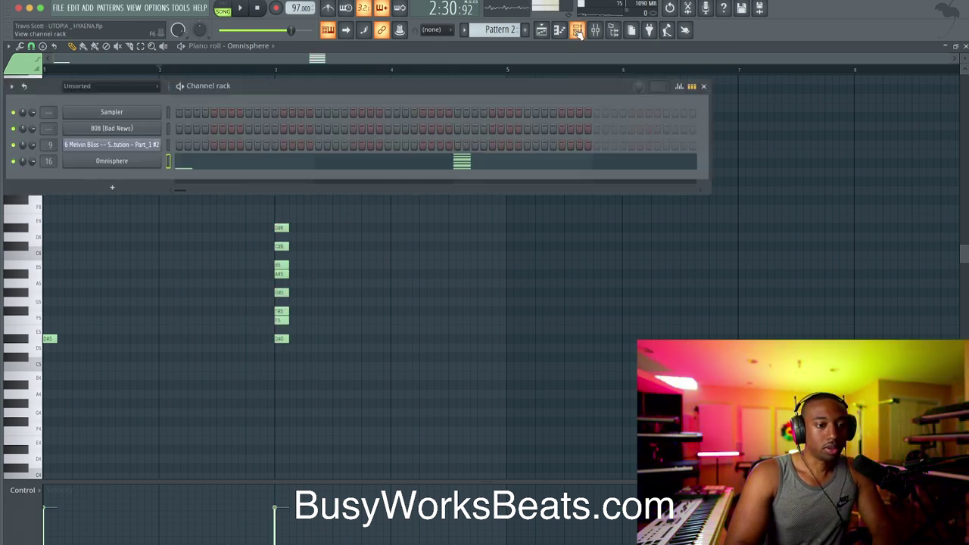
click(149, 262)
click(31, 47)
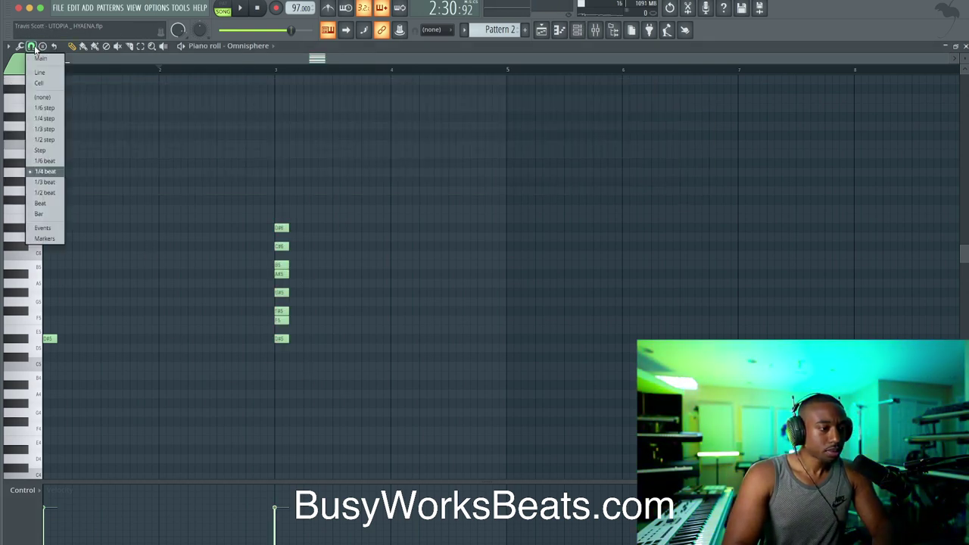
click(50, 192)
Load the Dirty Little Phatty patch in Omnisphere and close the instrument window.
click(586, 31)
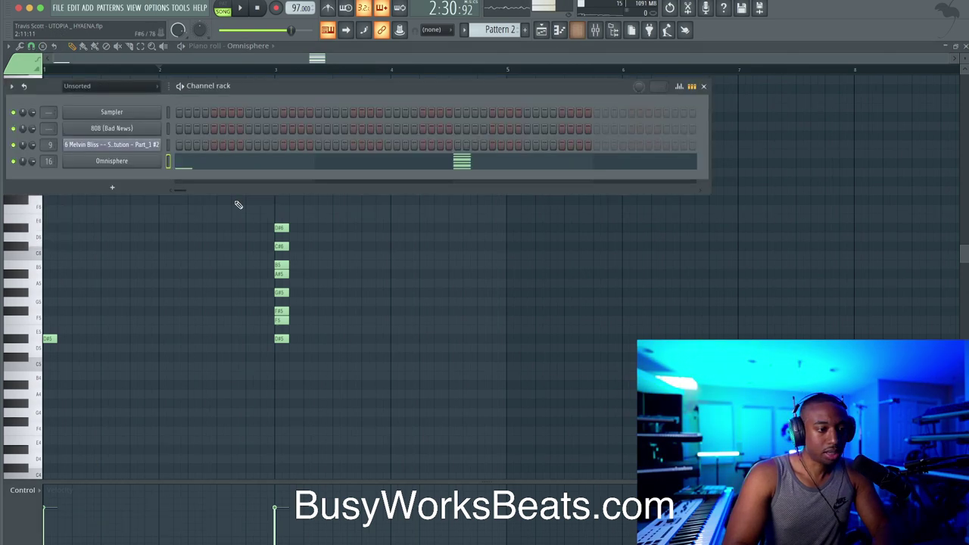
click(111, 161)
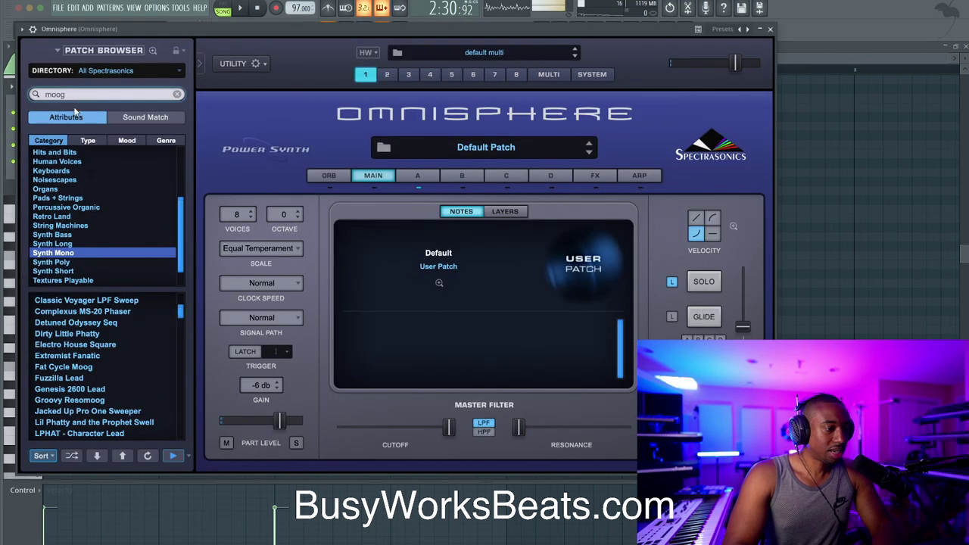
click(67, 333)
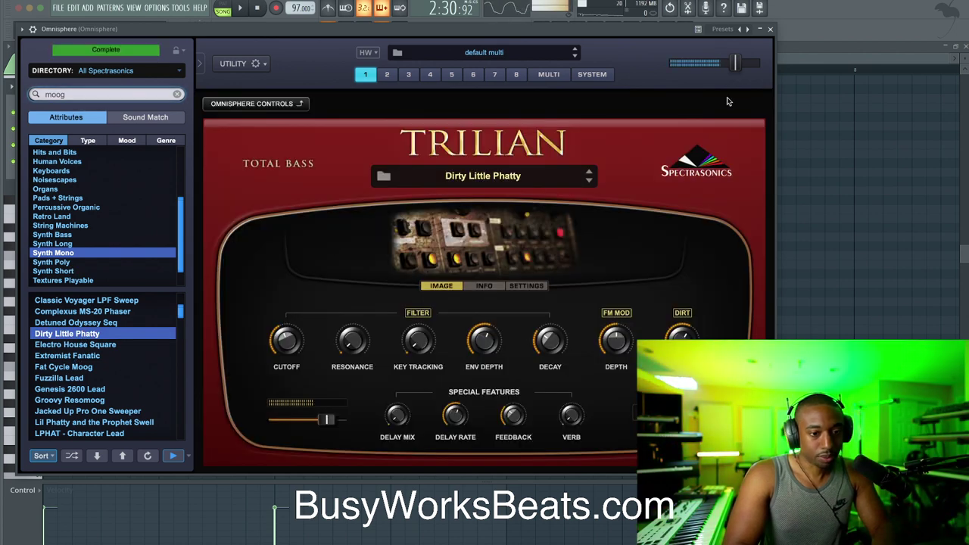
click(769, 30)
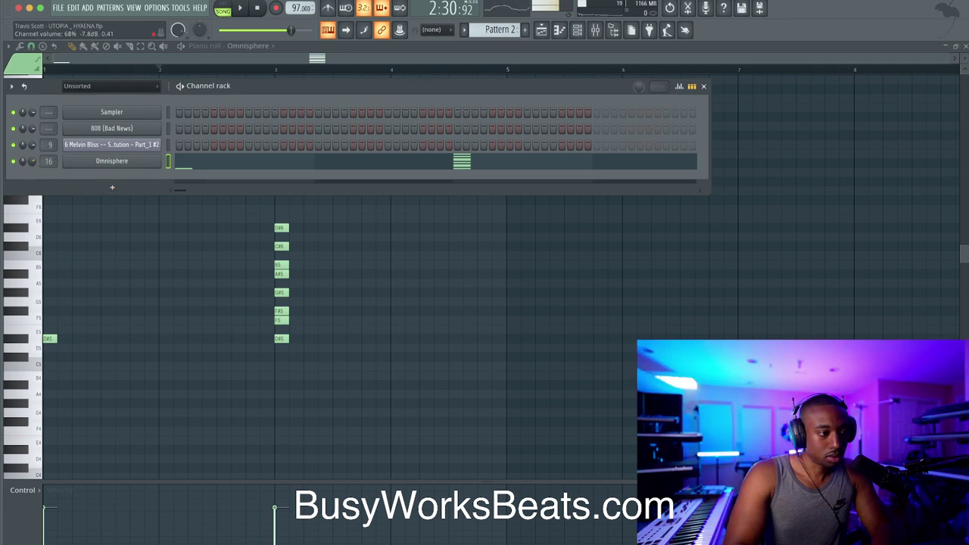
Trim the Pattern 2 clip at bar 63 to two bars and play the arrangement leading into it.
key(F6)
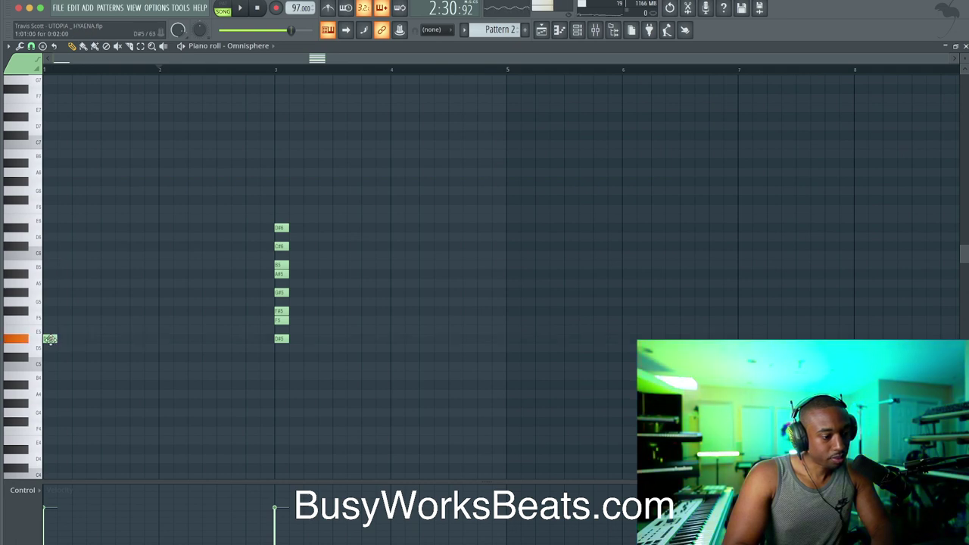
click(542, 31)
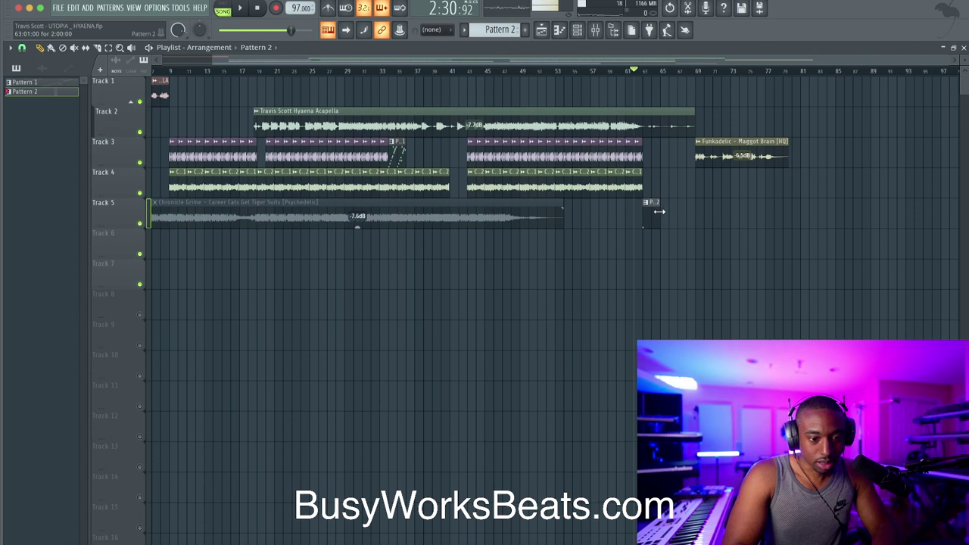
key(space)
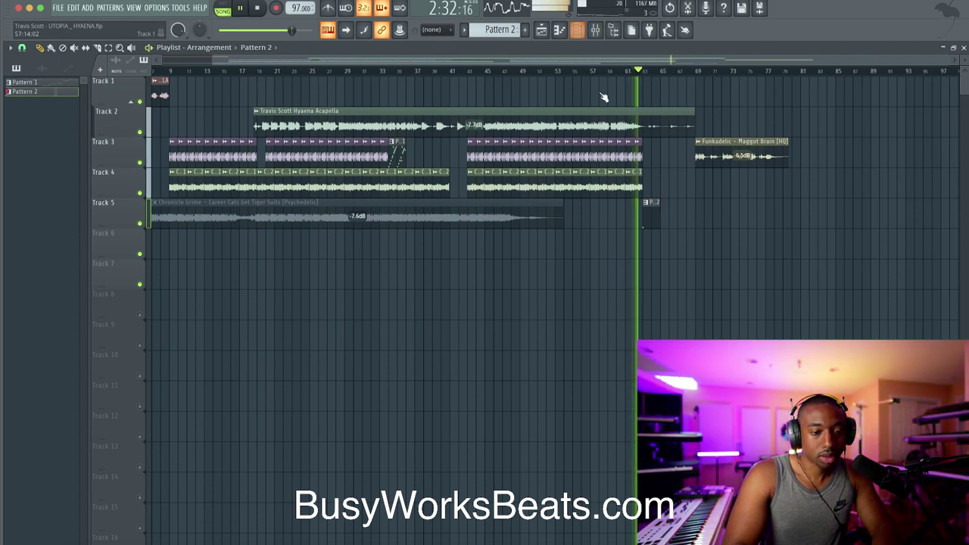
scroll(604, 97, up, 3)
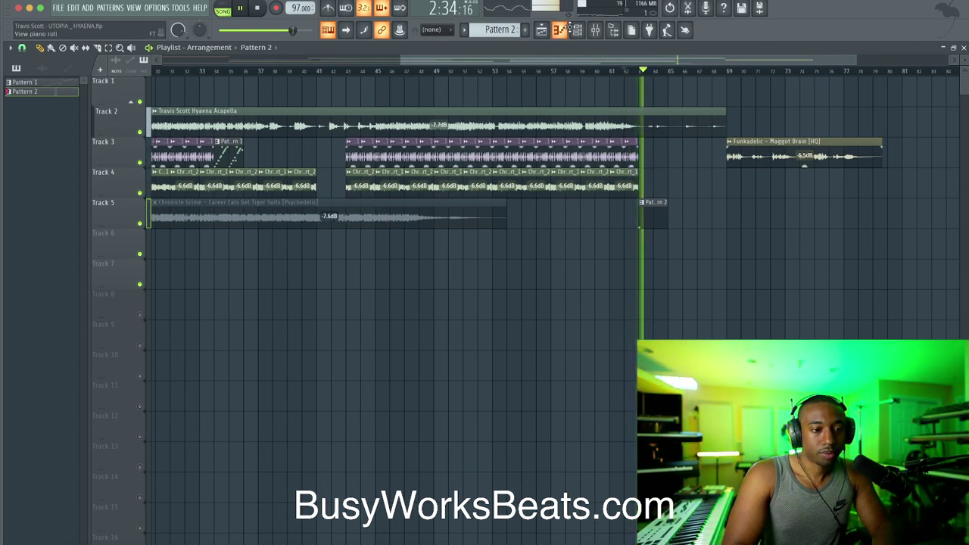
Stop playback, reopen the Omnisphere piano roll and turn on the metronome.
click(576, 30)
key(space)
click(284, 166)
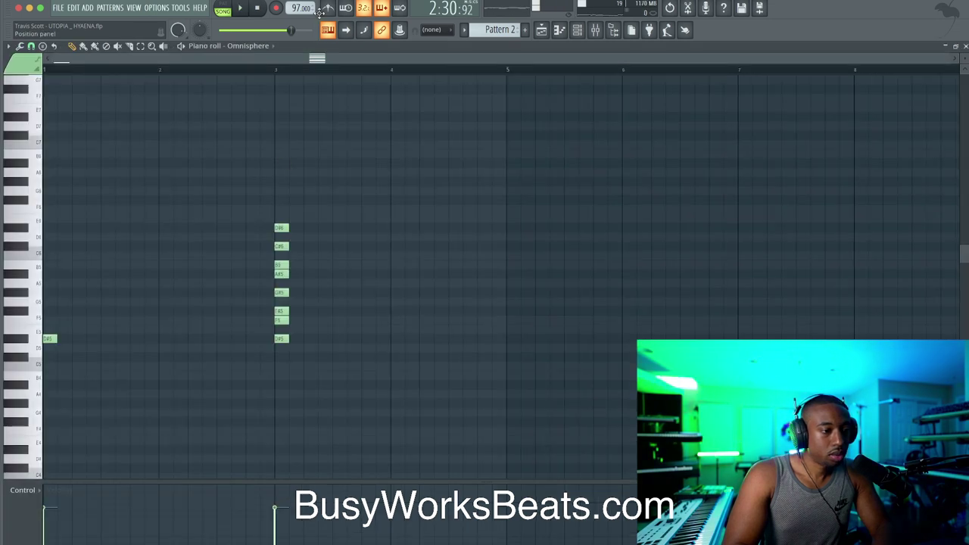
click(327, 8)
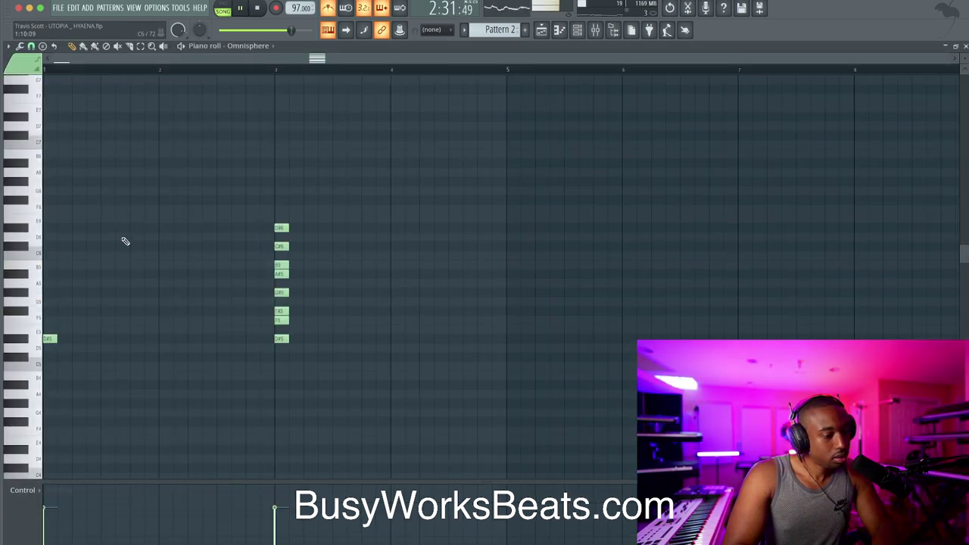
Select bars 63 to 69 on the playlist timeline as the playback range and return to the Omnisphere piano roll.
click(542, 31)
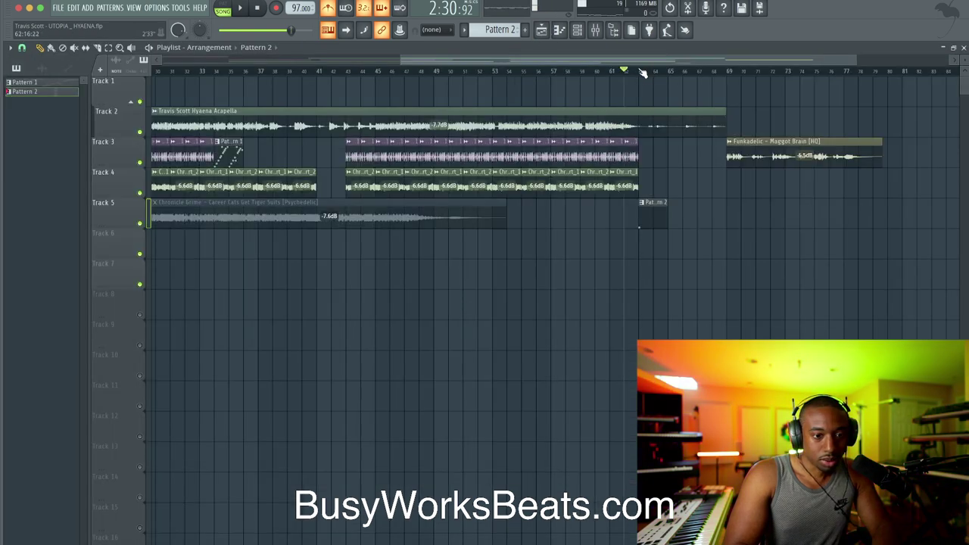
drag(642, 72, 726, 74)
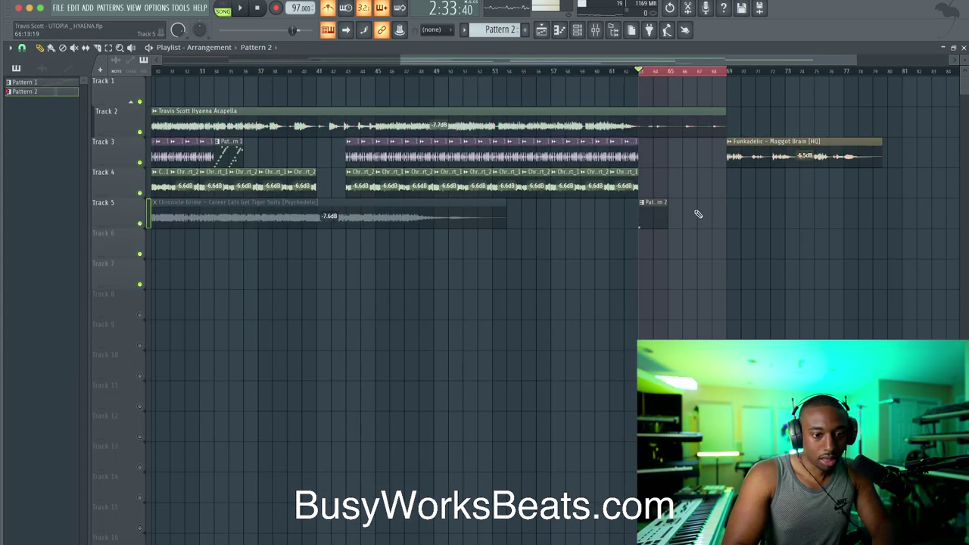
click(577, 31)
click(232, 164)
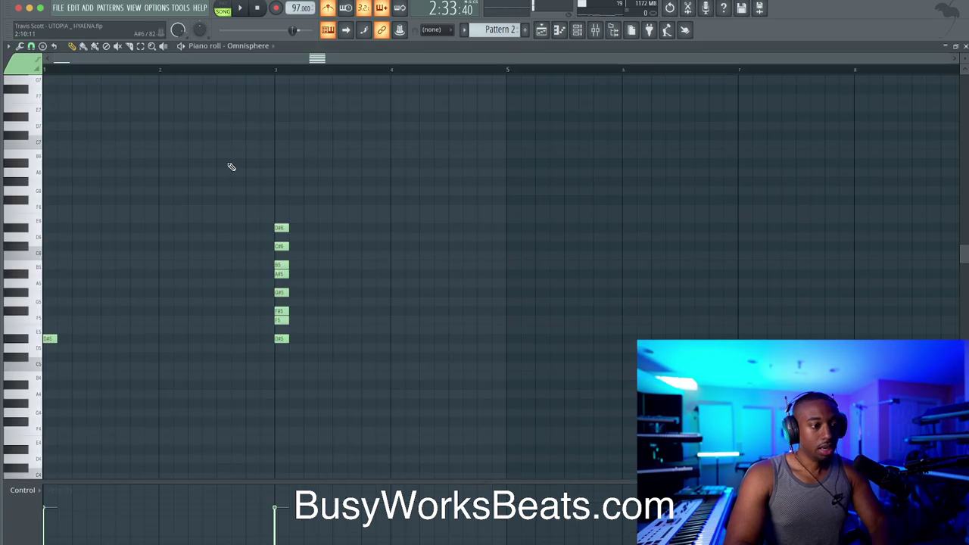
Add A#5 and B5 eighth notes at the start of bar 2 and move the stack of notes from bar 3 to bar 5.
key(space)
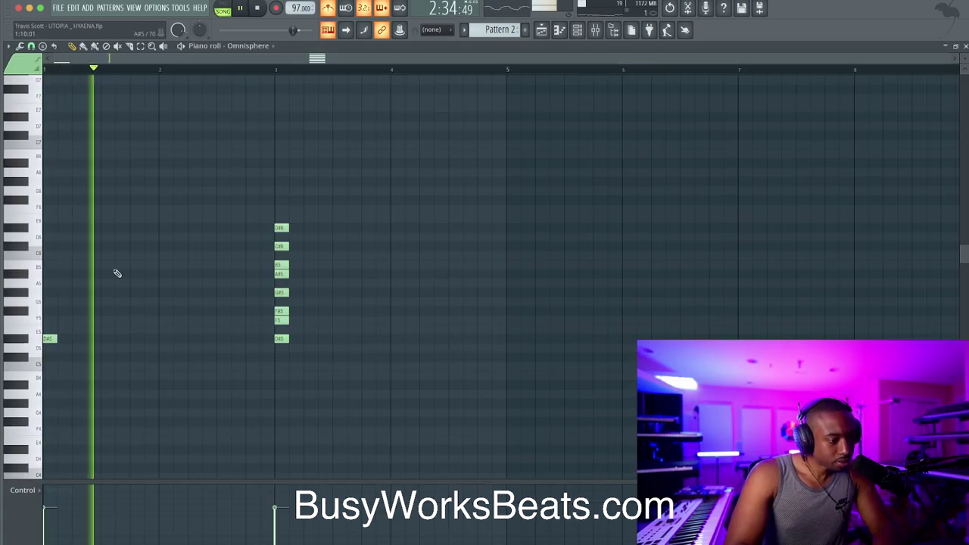
click(165, 273)
key(space)
click(178, 264)
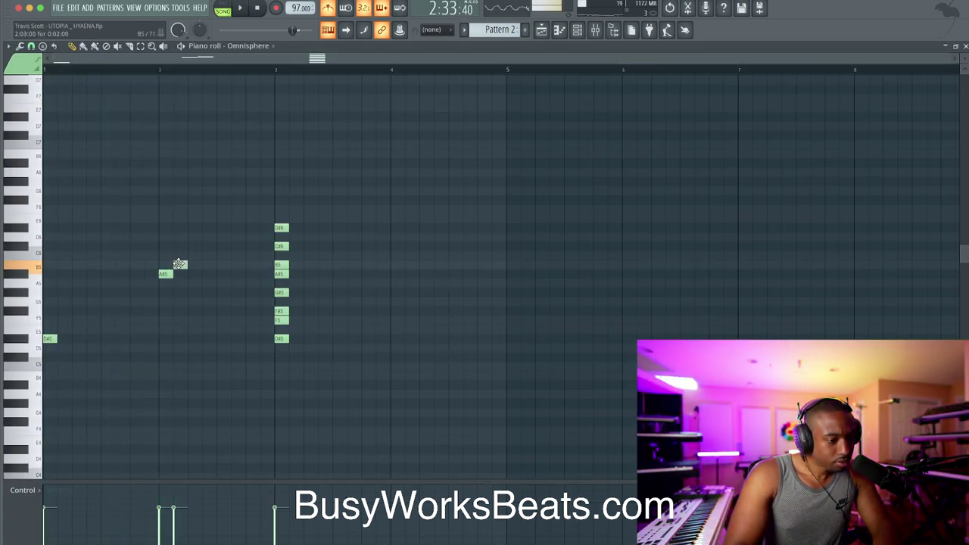
drag(286, 206, 512, 337)
Add a B4 eighth note in bar 2 two steps after the B5 note ends and play the part.
click(223, 330)
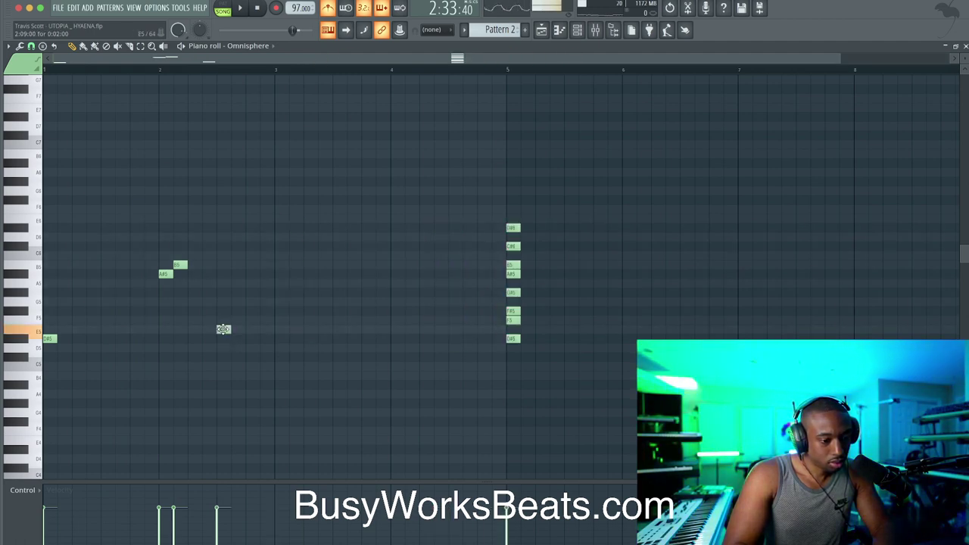
drag(224, 329, 222, 379)
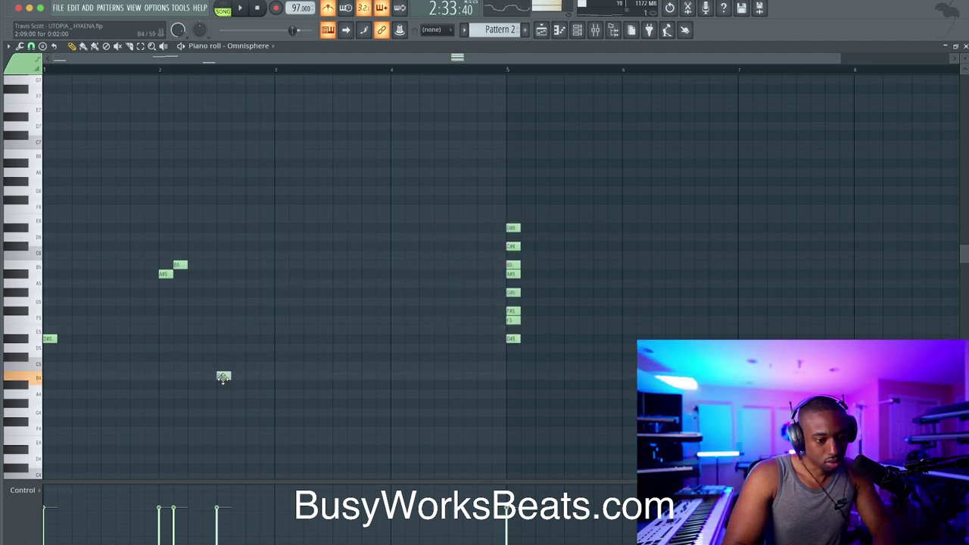
key(space)
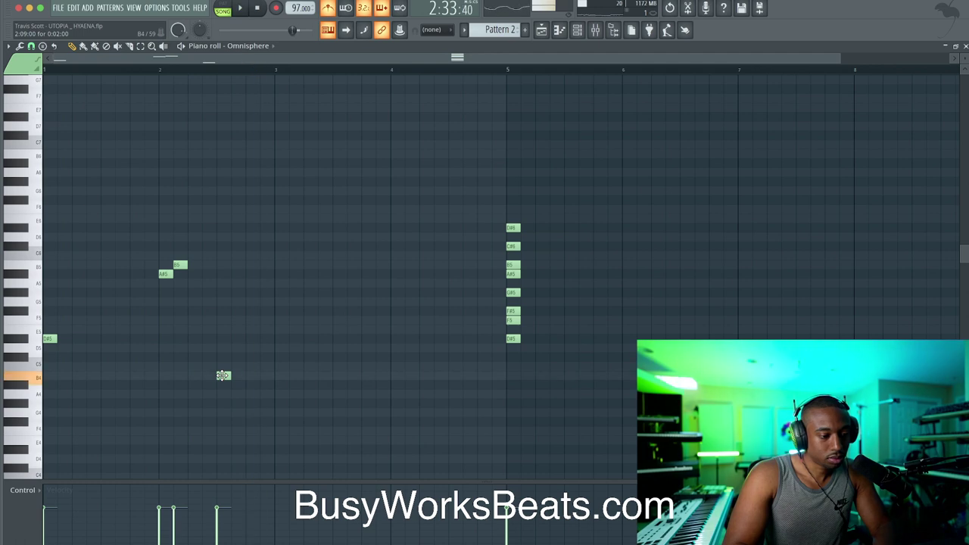
drag(223, 376, 208, 377)
click(577, 29)
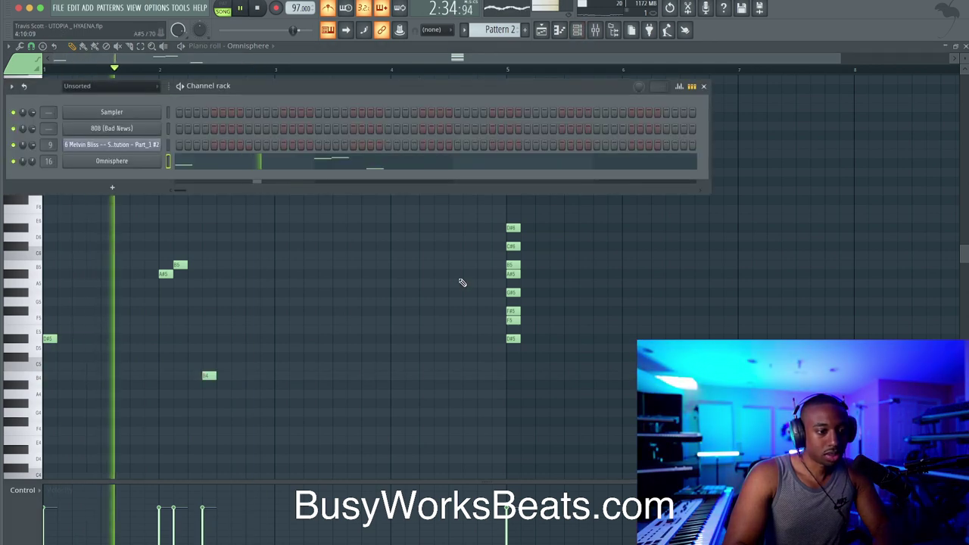
click(112, 187)
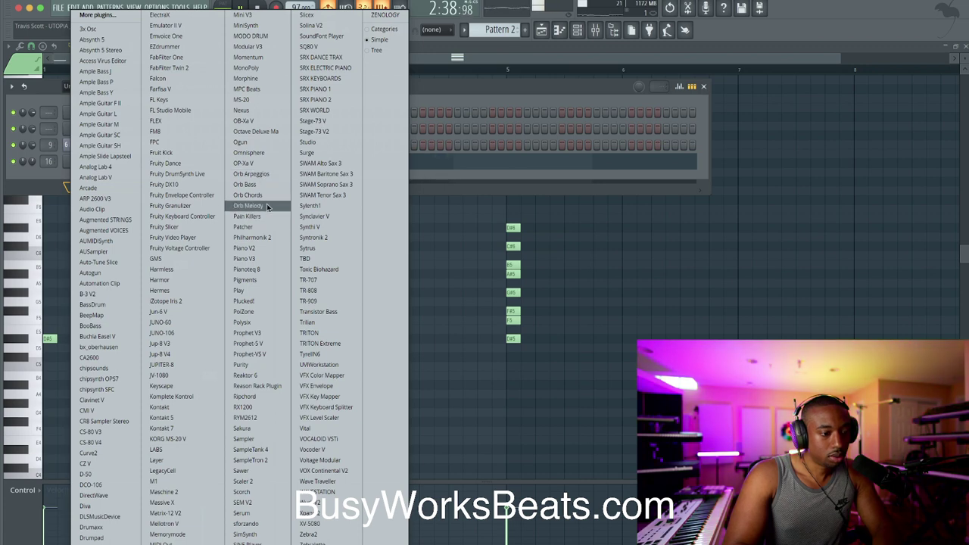
click(459, 259)
key(F6)
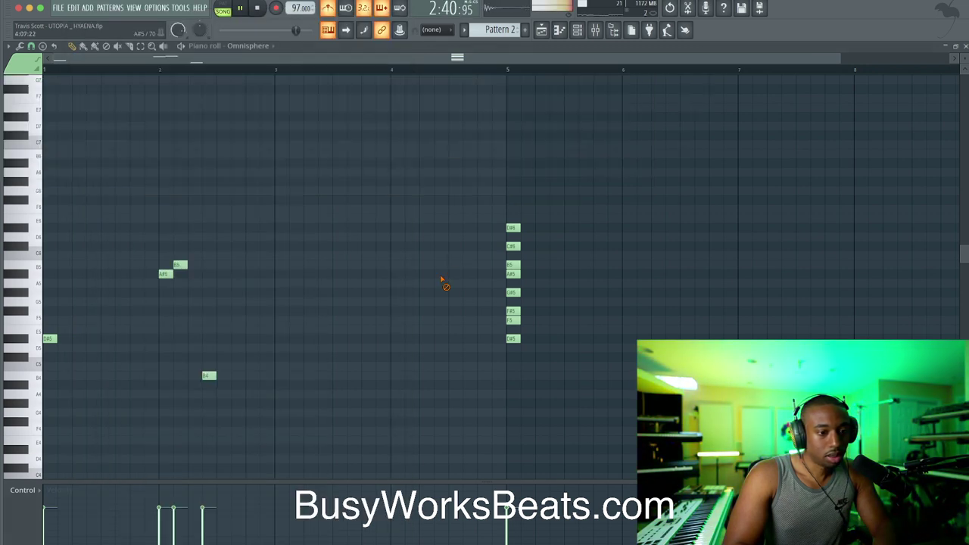
key(F5)
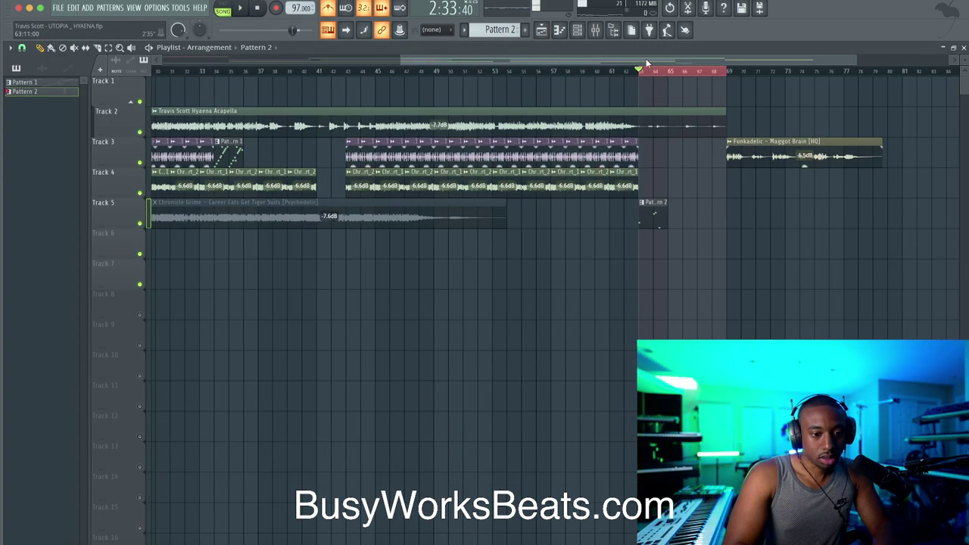
click(595, 31)
click(595, 31)
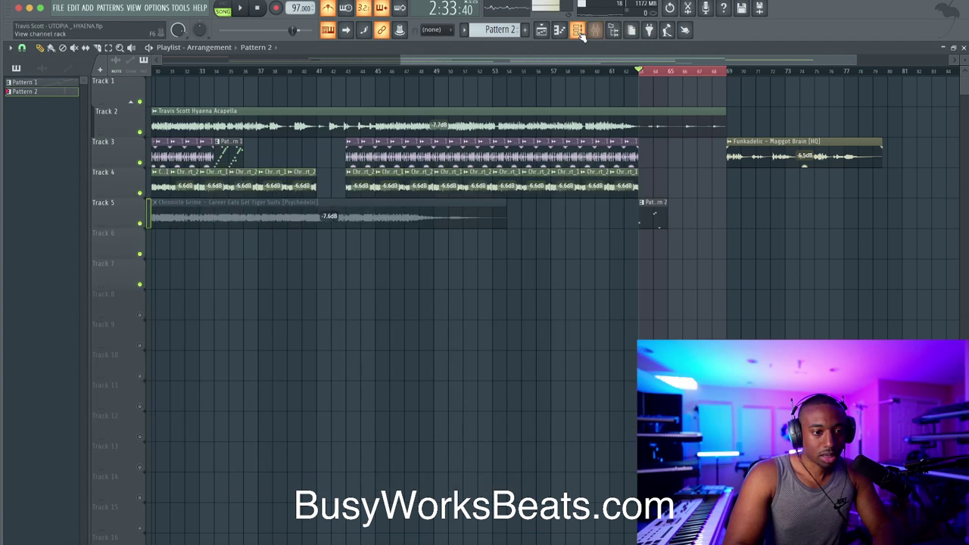
Clone the Omnisphere channel in the channel rack and search the clone's patches for moog.
click(577, 30)
right_click(122, 161)
click(176, 266)
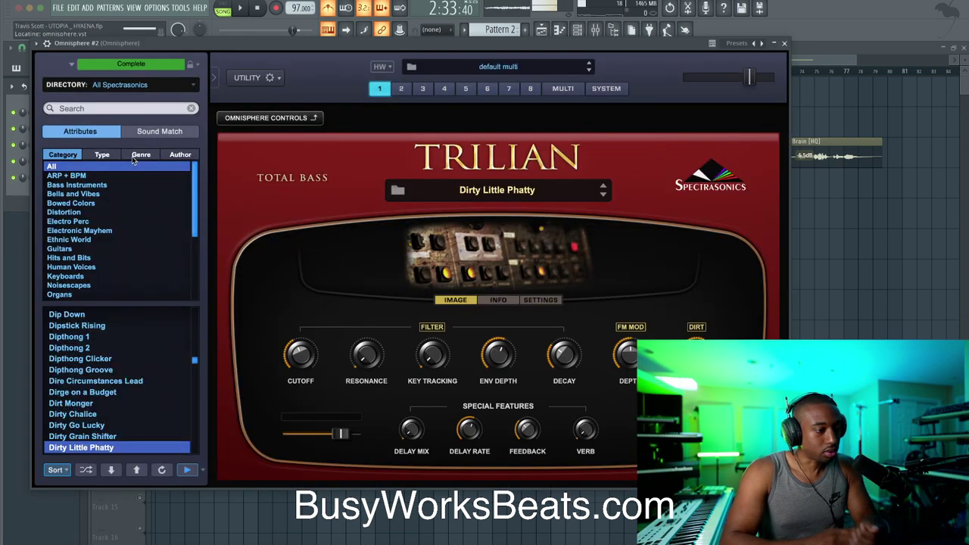
scroll(132, 163, down, 5)
click(135, 107)
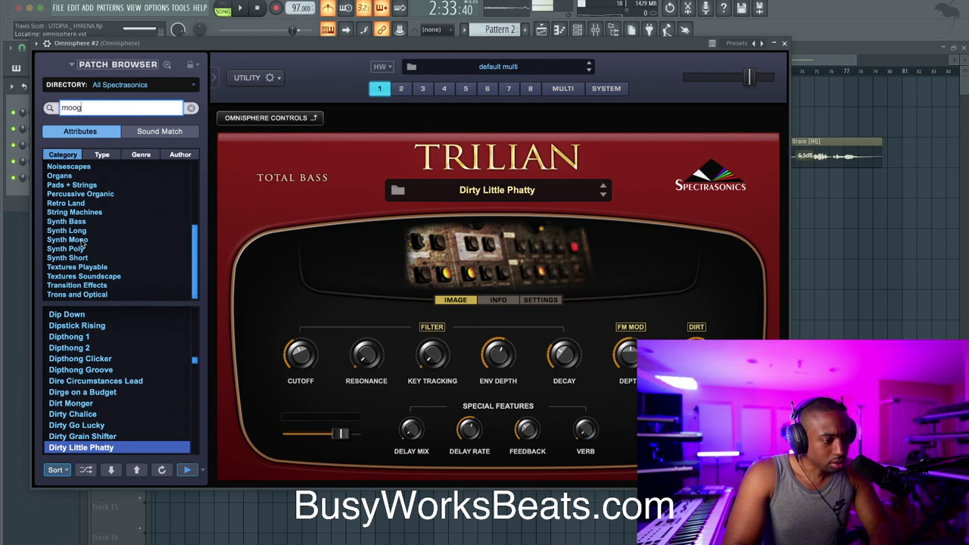
key(Return)
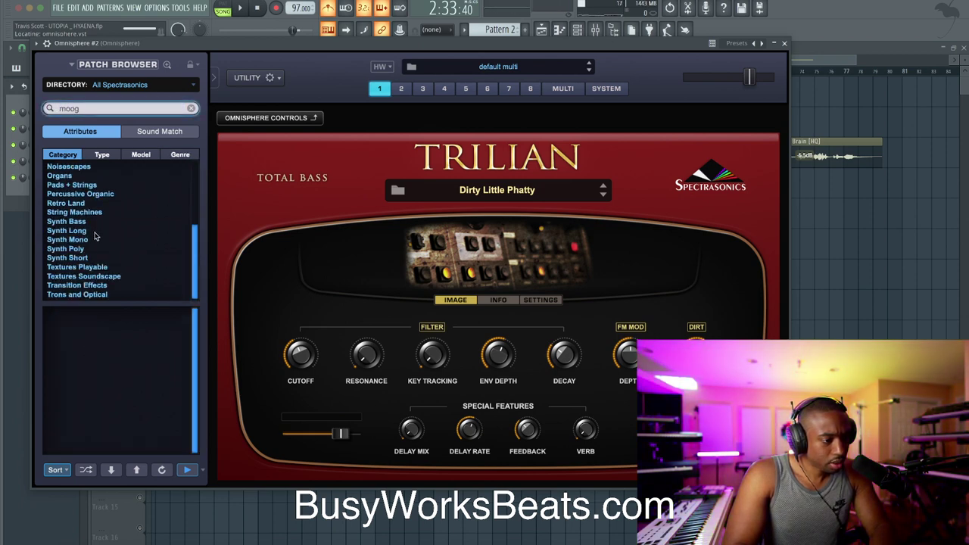
Filter the patches to Synth Mono, try Extremist Fanatic and Electro House Square, and load Genesis 2600 Lead.
click(68, 239)
scroll(99, 379, down, 2)
click(94, 392)
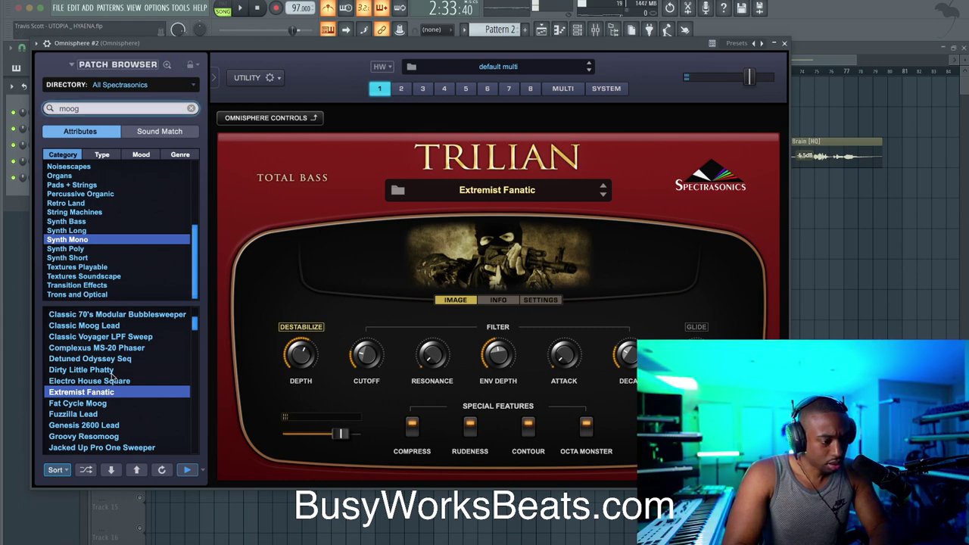
click(114, 382)
click(112, 426)
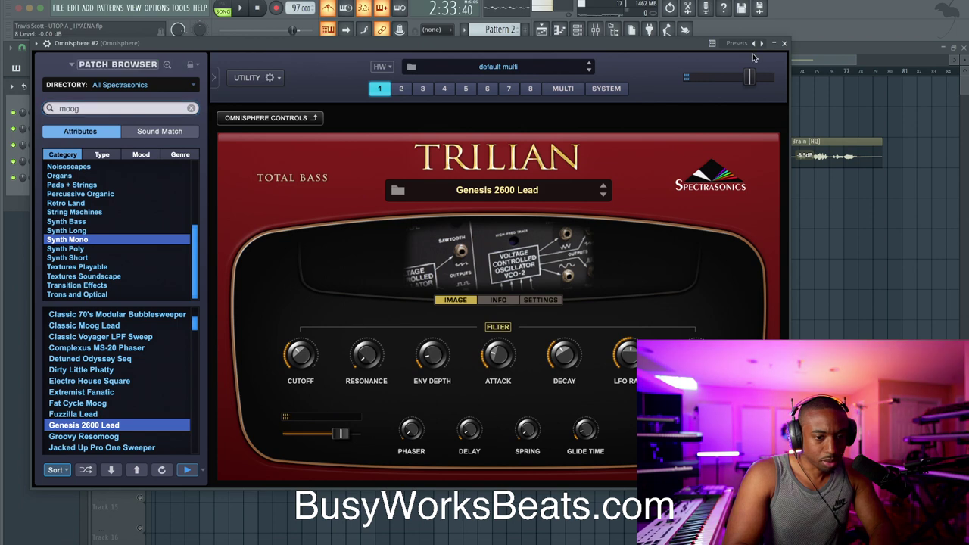
Raise the glide time on the Genesis 2600 Lead patch's main page and close the instrument window.
click(308, 119)
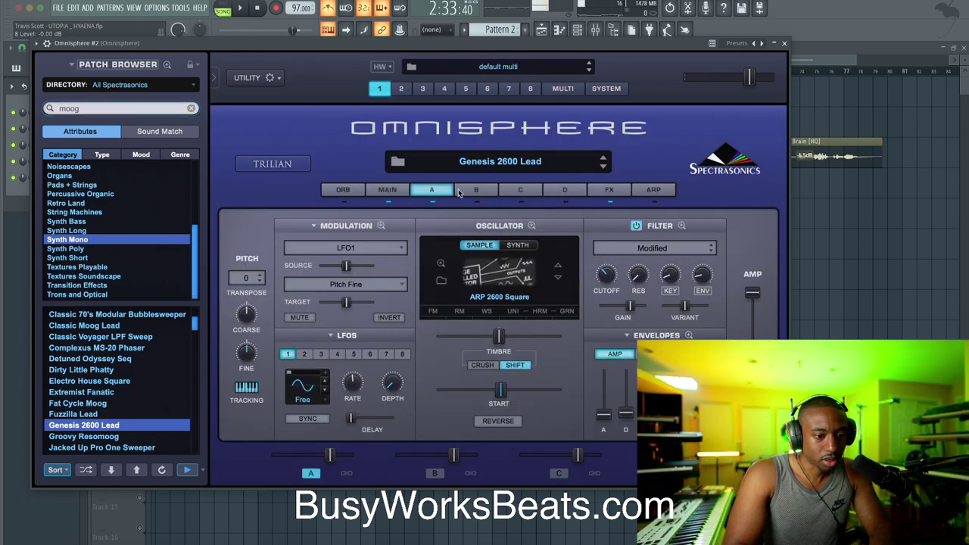
click(387, 190)
drag(757, 330, 760, 314)
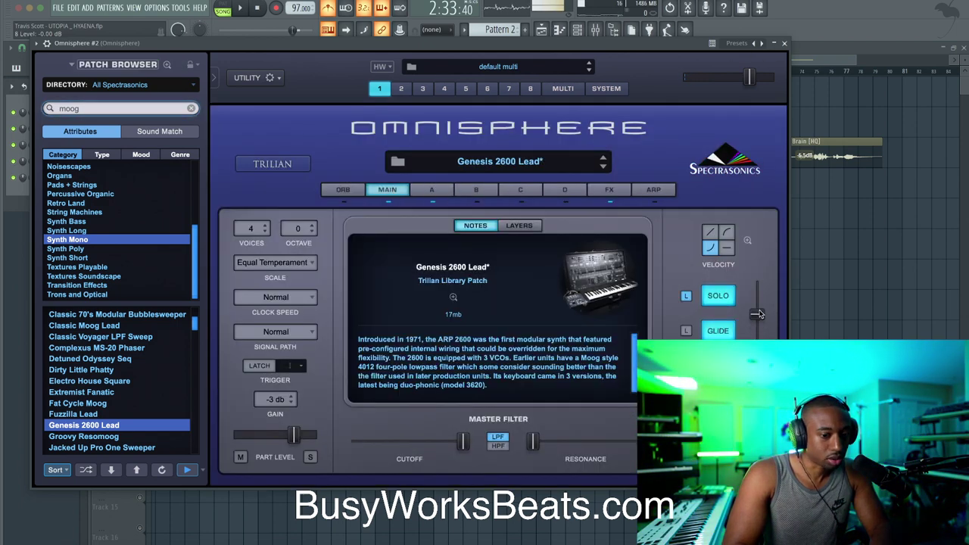
click(784, 43)
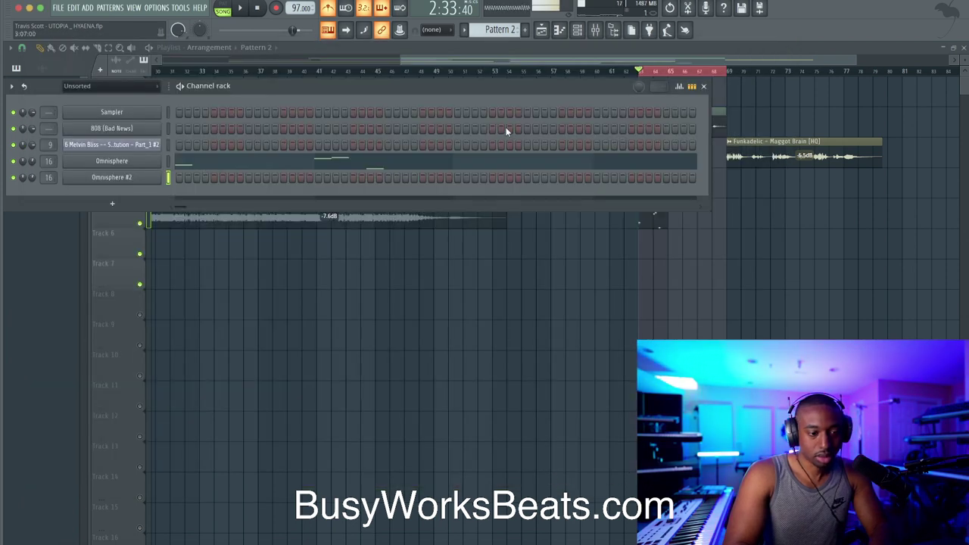
Draw a one-bar D#5 note in bar 1 and a one-bar A#5 note in bar 2 for Omnisphere #2.
key(F7)
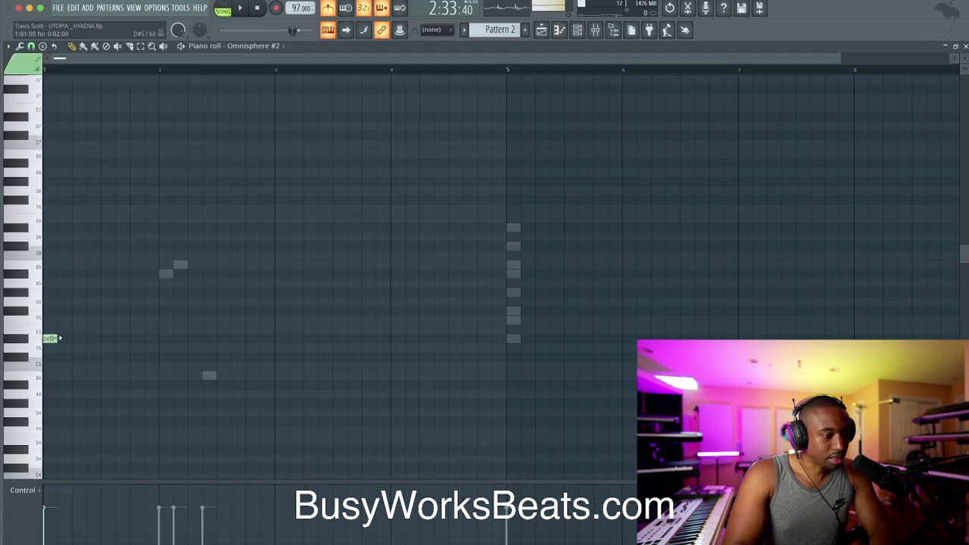
click(59, 337)
key(space)
click(157, 274)
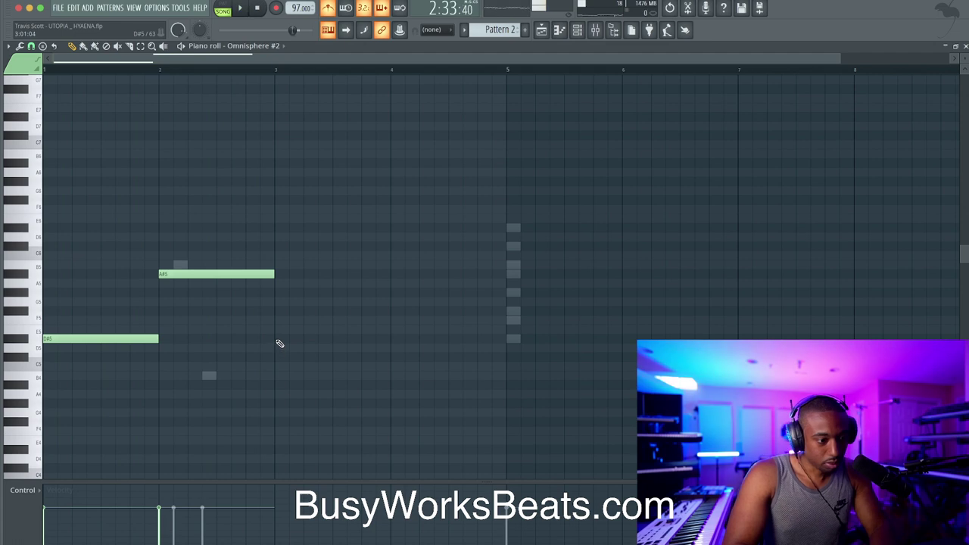
Repeat the Pattern 2 clip on Track 5 at bars 65, 67 and 69 and play the section.
click(543, 34)
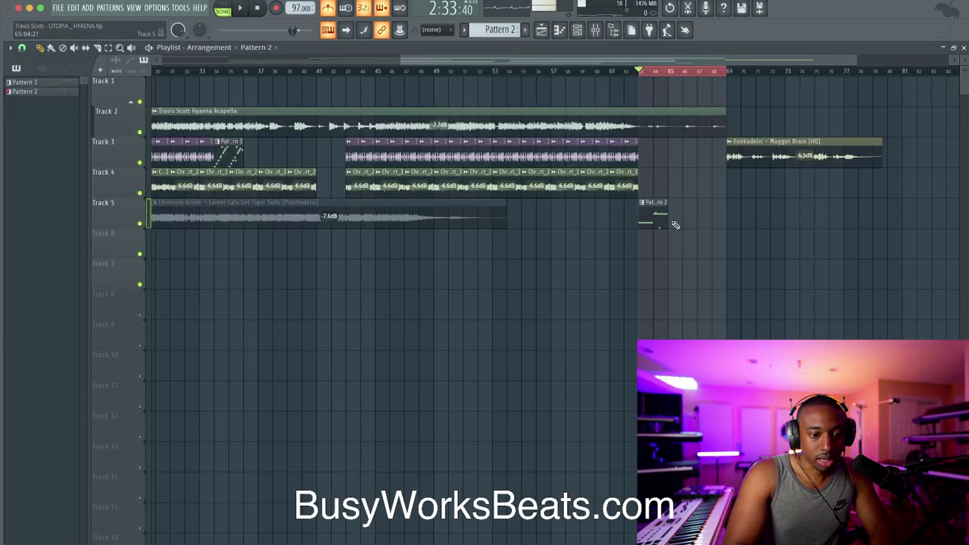
click(673, 220)
click(730, 217)
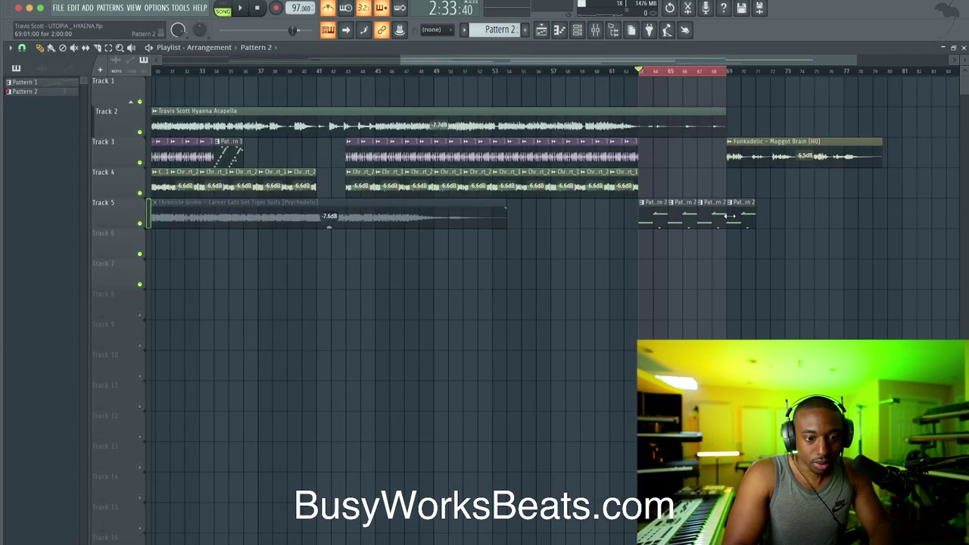
key(space)
Add a third Omnisphere instance, search its patches for moog and filter them to Synth Mono.
click(577, 30)
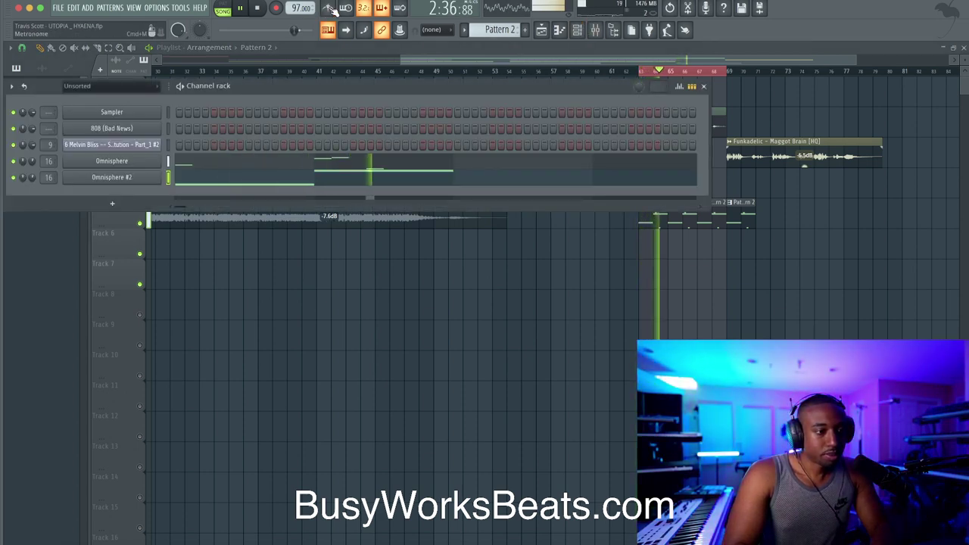
click(113, 204)
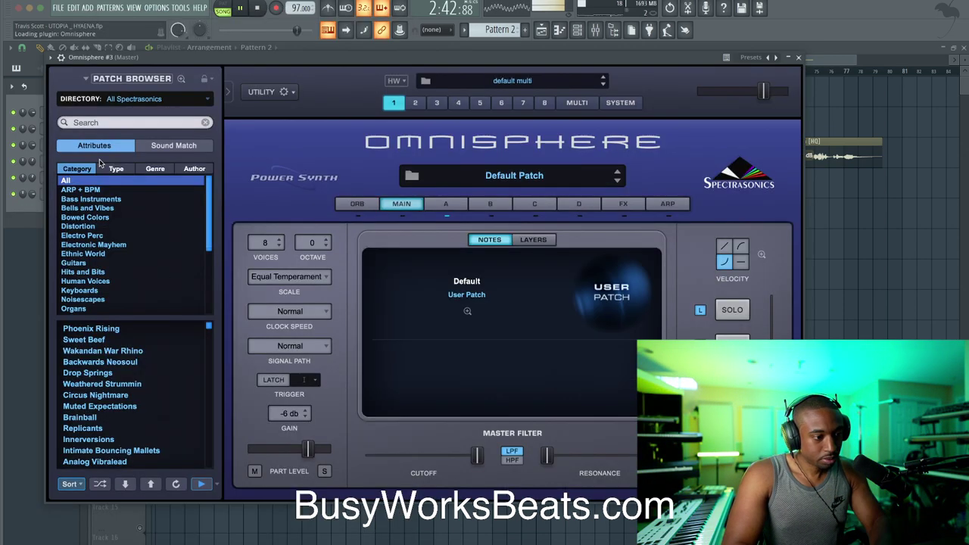
click(114, 122)
text(mooog)
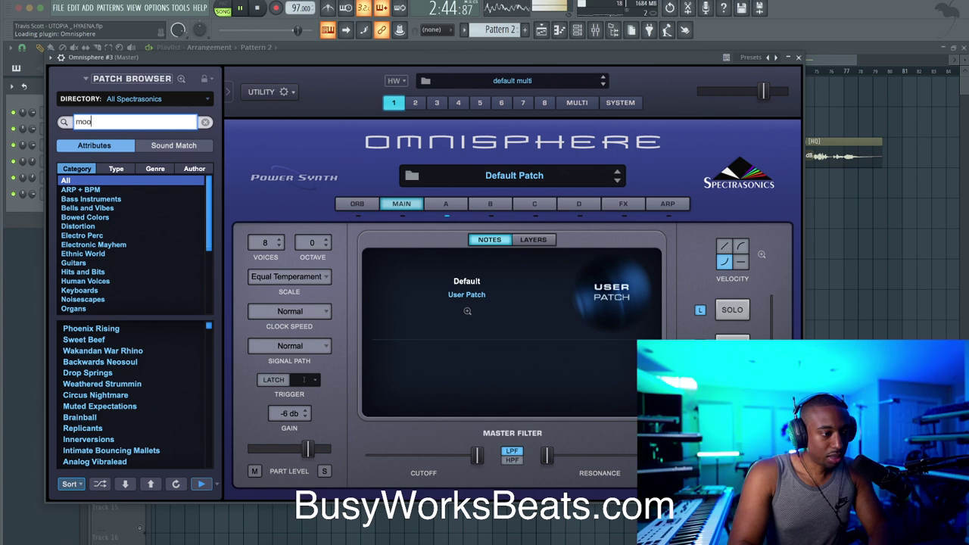
key(Return)
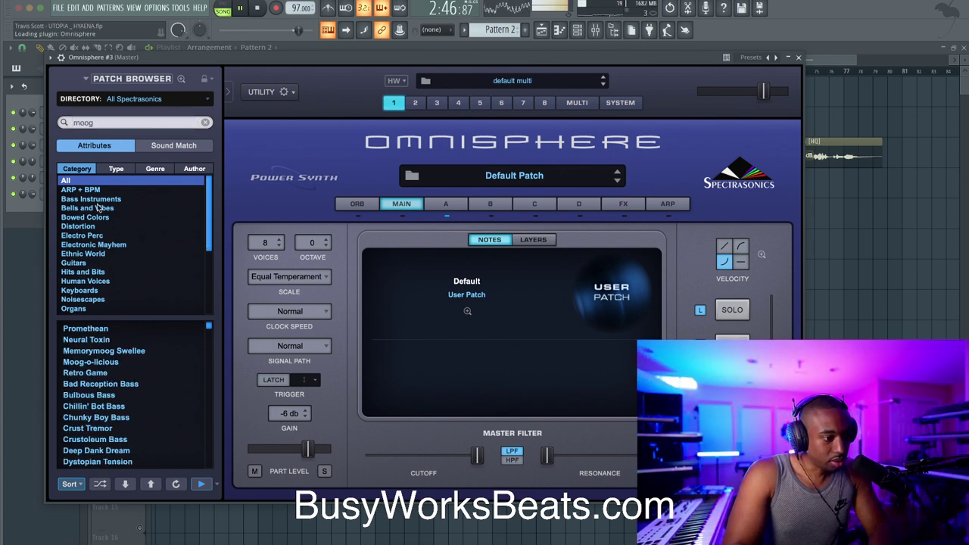
scroll(98, 206, down, 5)
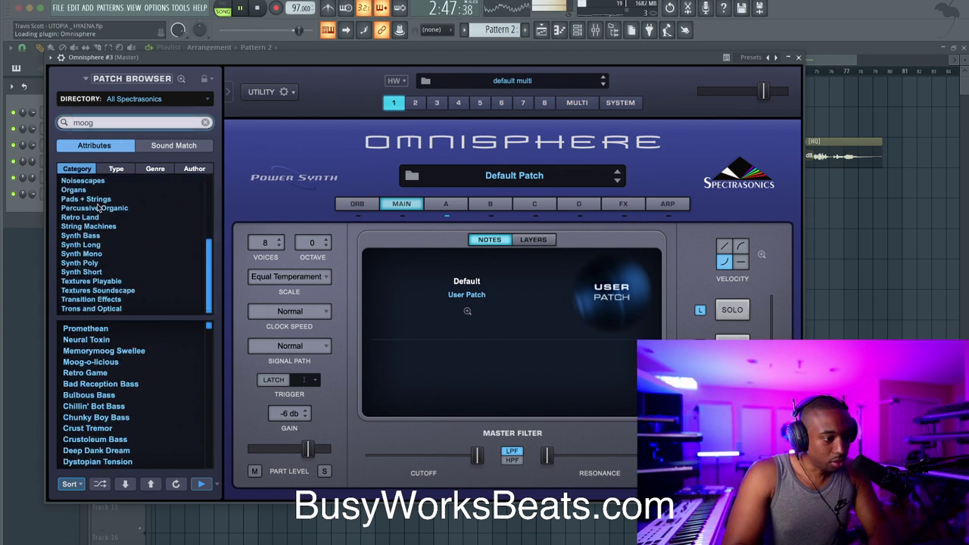
click(97, 245)
click(83, 254)
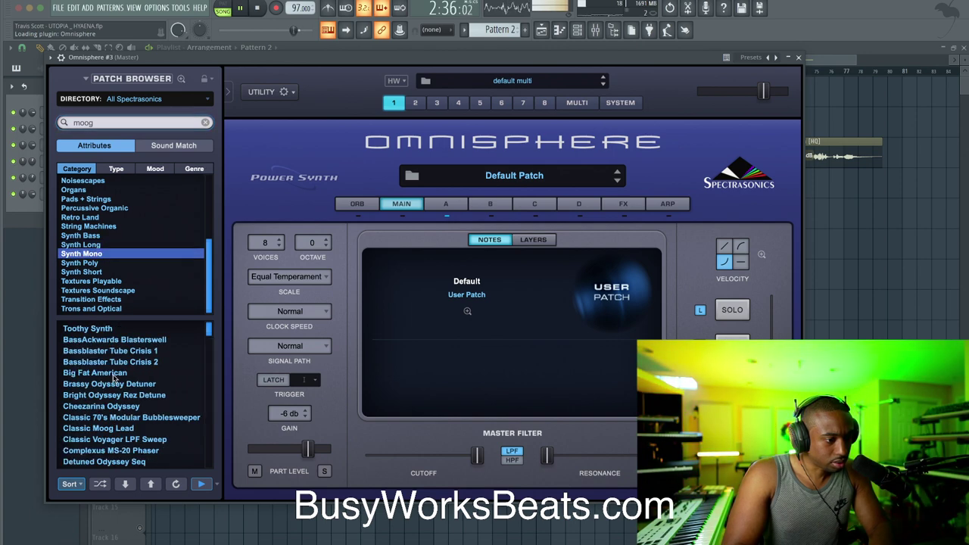
Audition the Dirty Little Phatty, Fuzzilla Lead, Genesis 2600 Lead and LPHAT - Flangorious Funk patches, returning to Genesis 2600 Lead.
scroll(113, 379, down, 3)
click(106, 384)
click(91, 428)
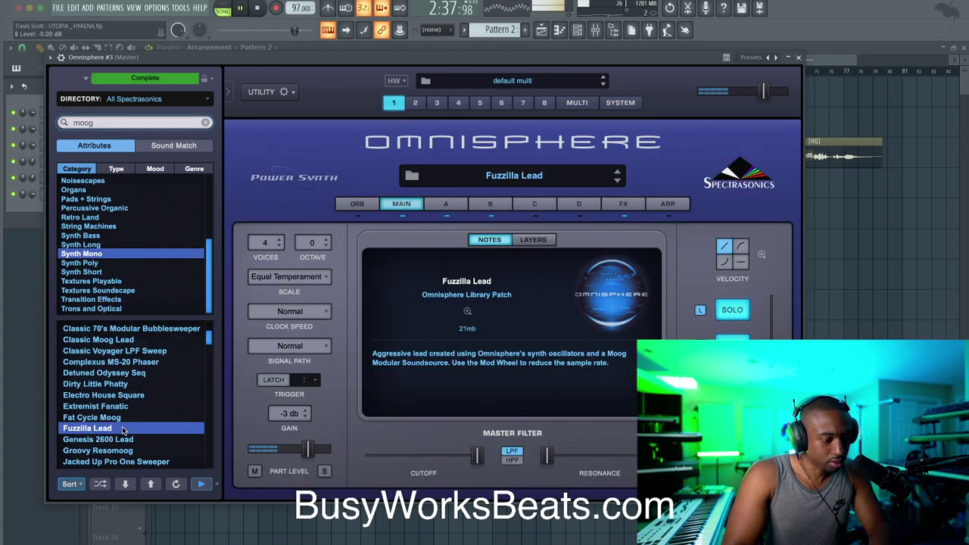
click(121, 439)
scroll(121, 439, down, 2)
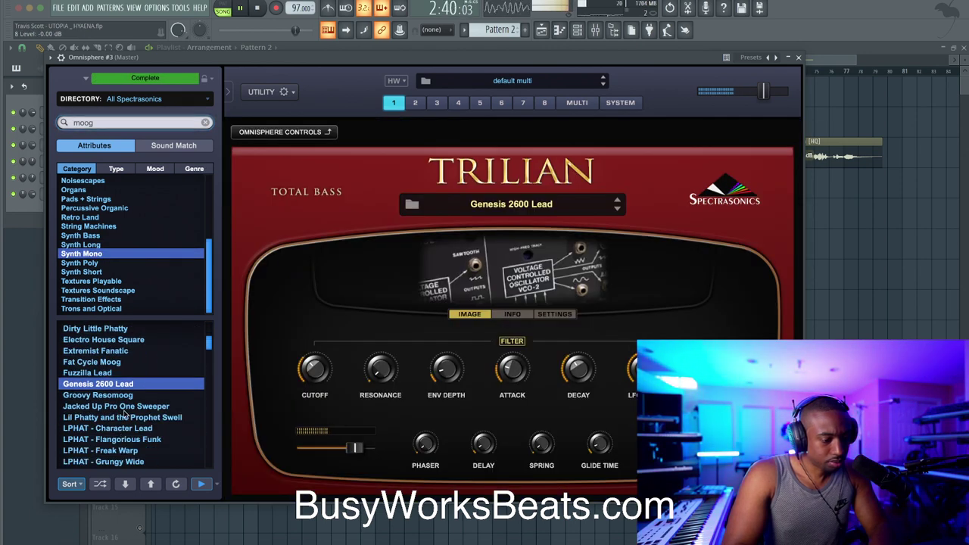
click(113, 439)
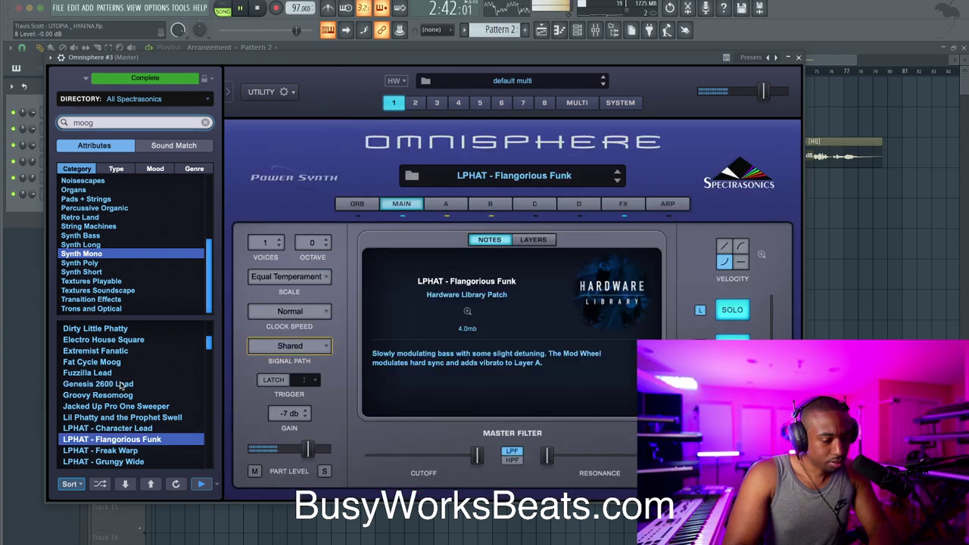
click(114, 384)
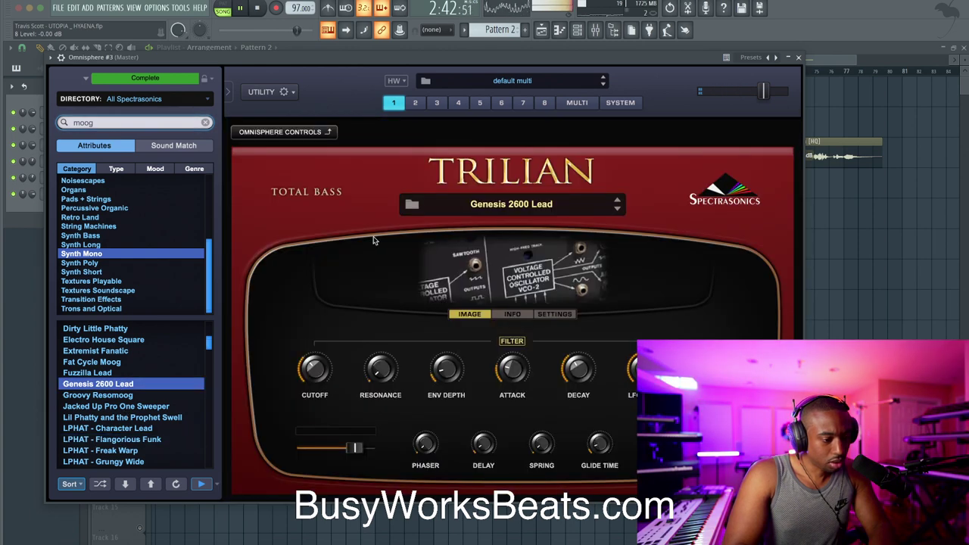
Shuffle the patch list, audition SUB37 - Analogue Classic, SUB37 - Mean and Juicy and SPHAT - Punch Bowl, and load Moog Modular Overloadeo.
click(100, 482)
click(112, 406)
click(121, 427)
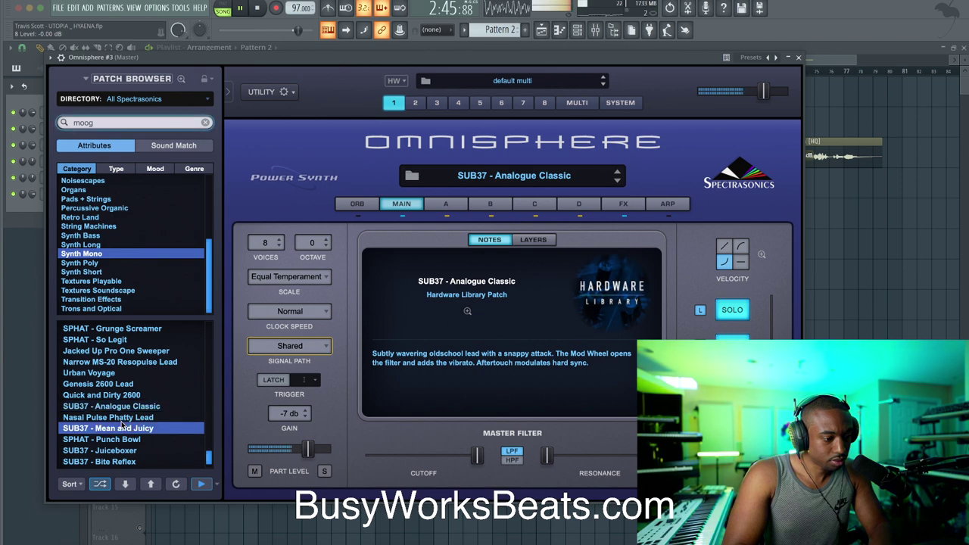
click(124, 439)
scroll(124, 439, down, 1)
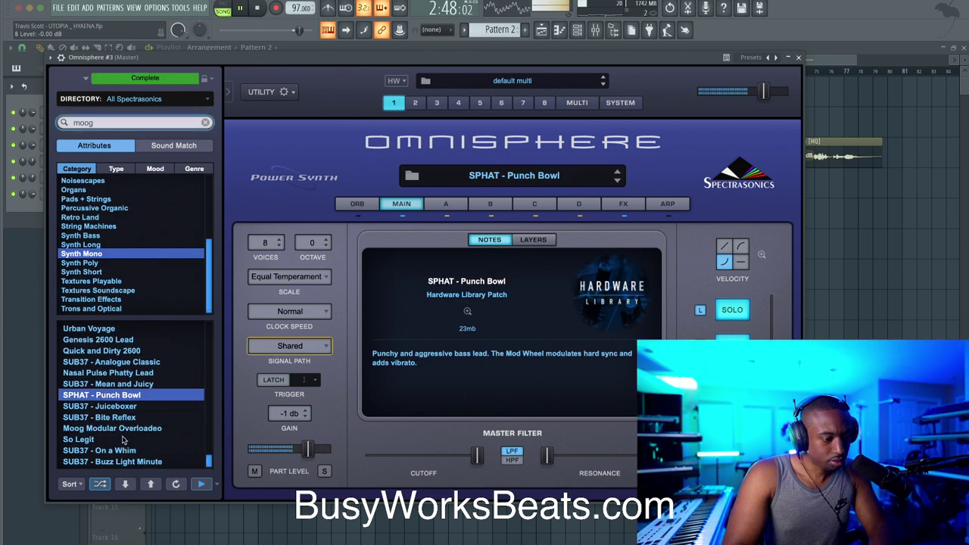
click(123, 428)
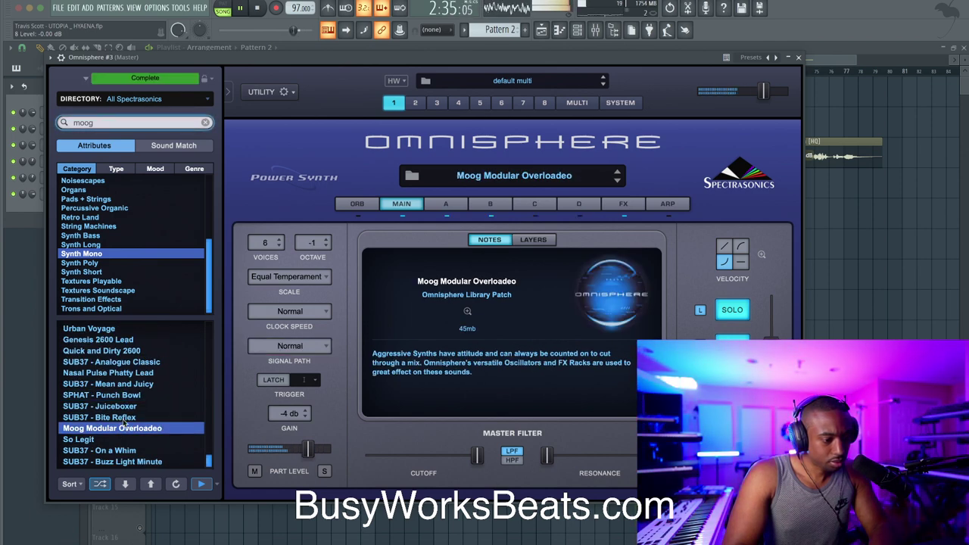
Add a one-bar D#5 note at bar 1 in the Omnisphere #3 piano roll and play it back.
key(Escape)
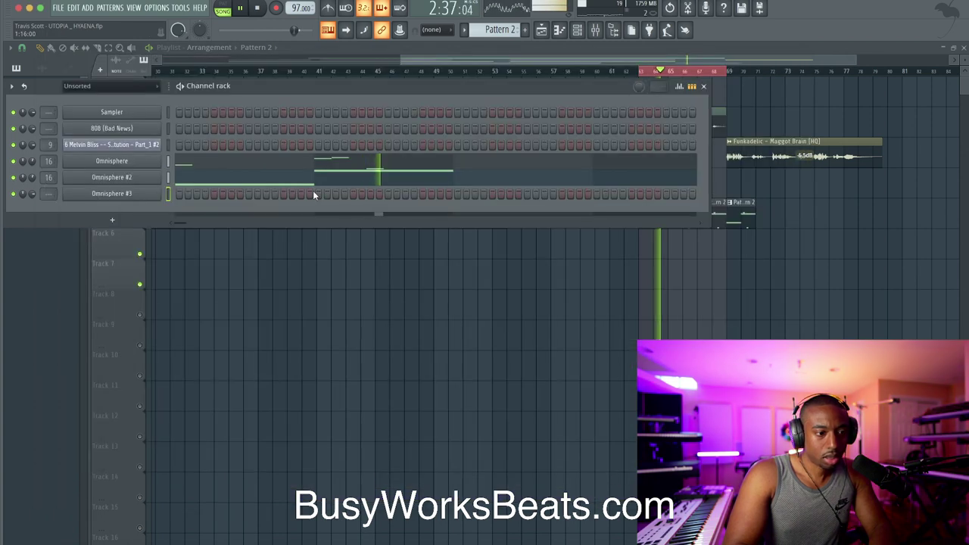
right_click(157, 191)
click(181, 190)
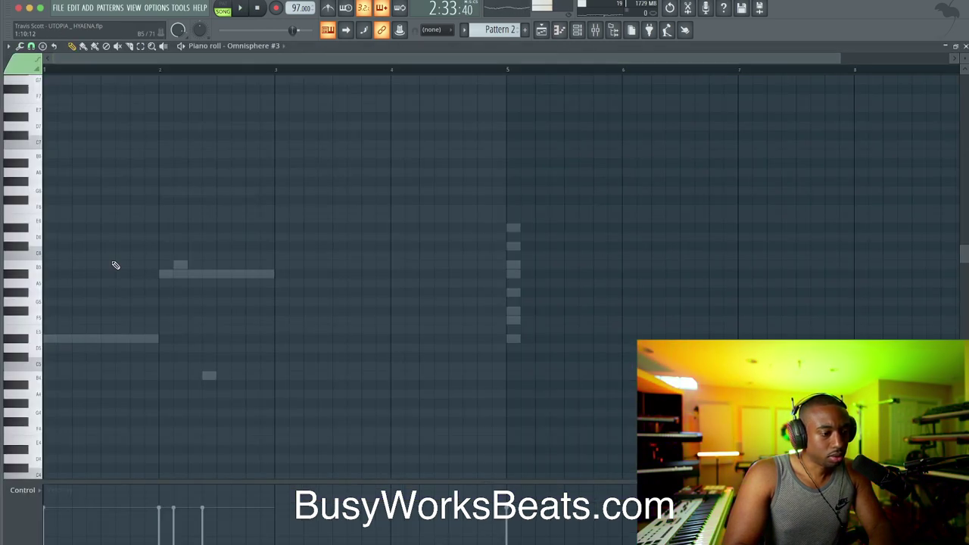
click(50, 338)
key(space)
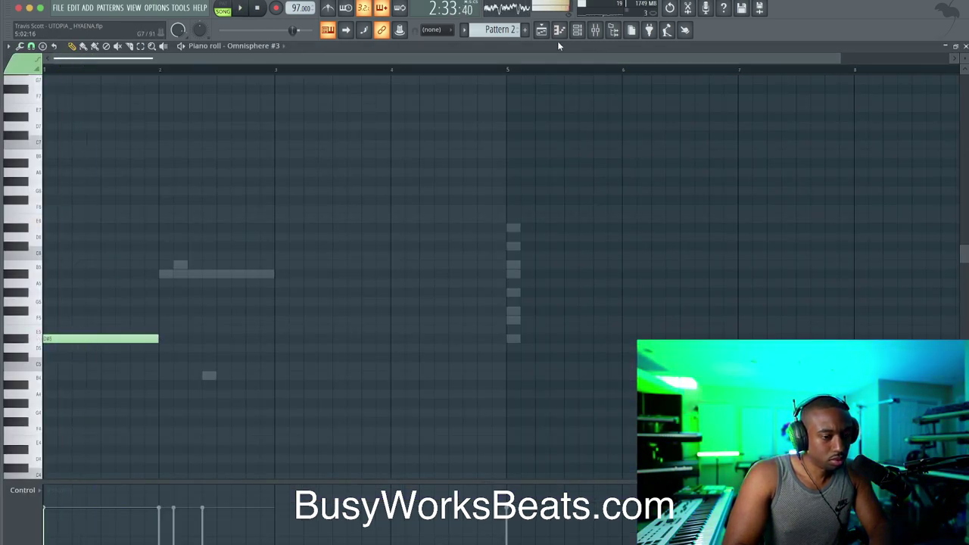
Route the Omnisphere #2 channel to its own mixer track 17 and play the section.
click(576, 29)
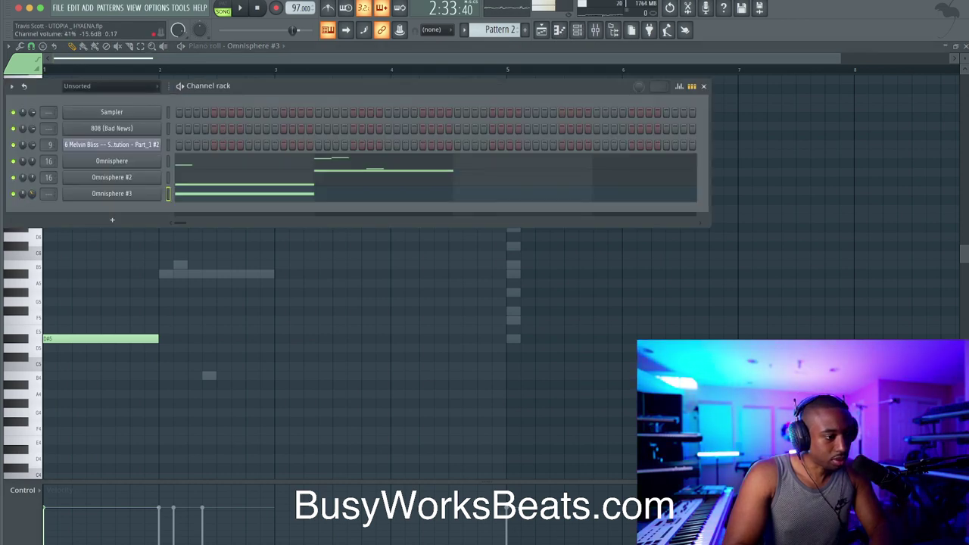
click(167, 178)
key(ctrl+l)
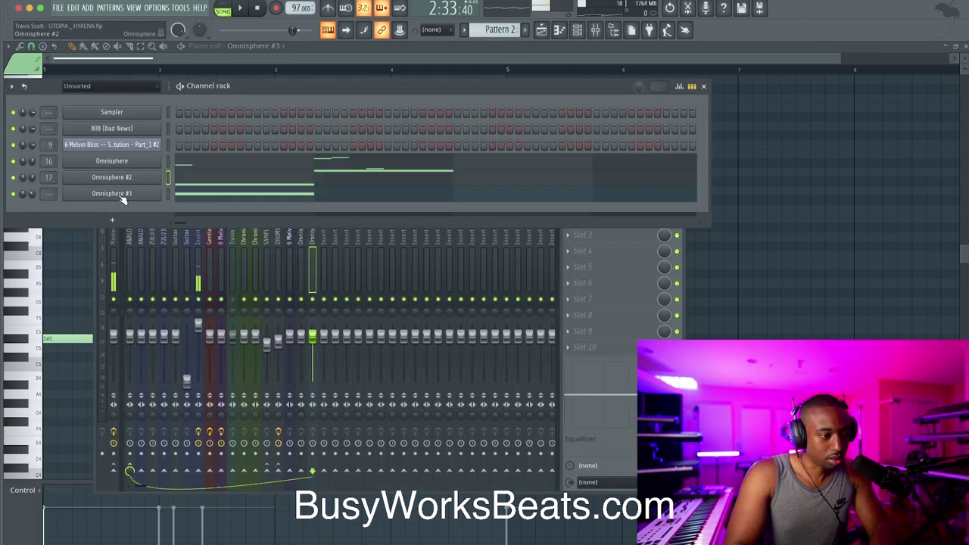
key(space)
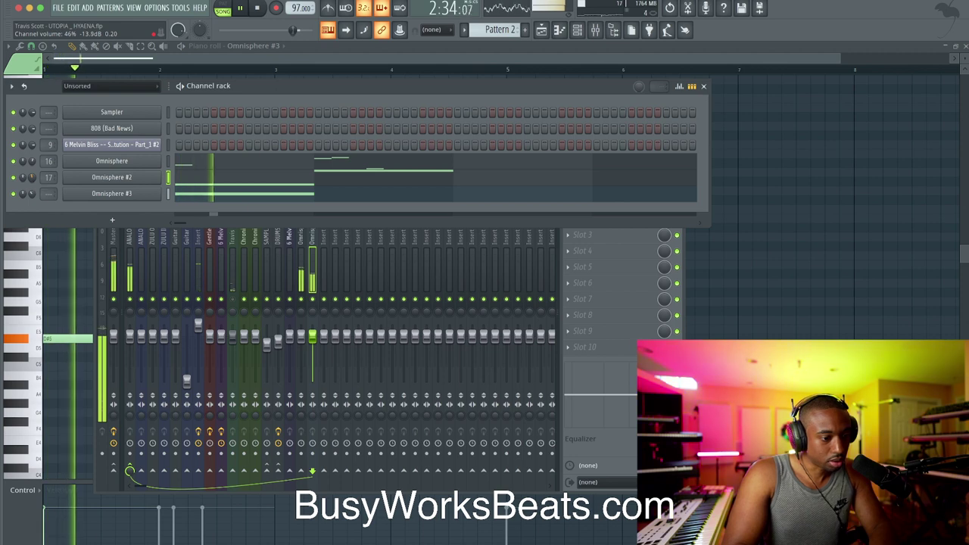
Route the Omnisphere #3 channel to mixer track 18 and lower the first Omnisphere track's fader during playback.
click(169, 195)
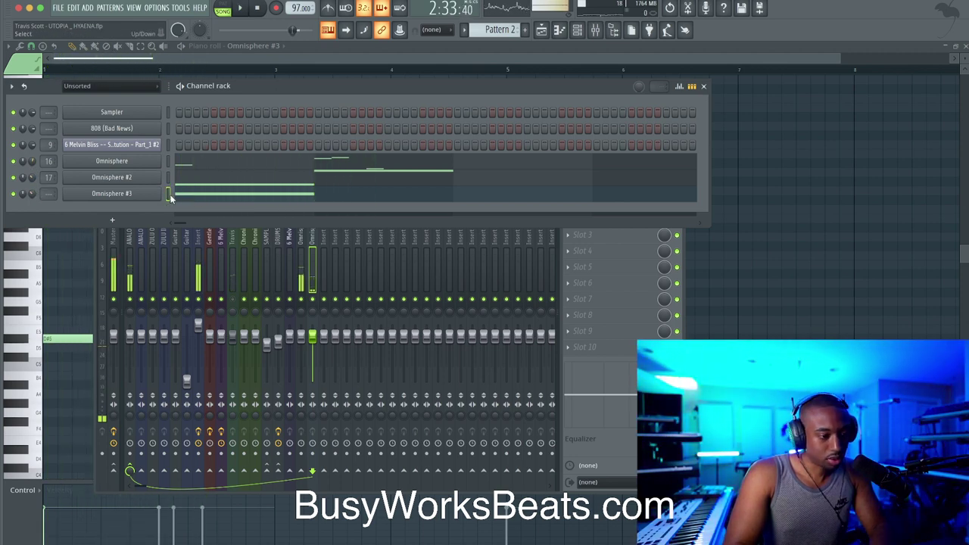
key(ctrl+l)
key(space)
click(301, 307)
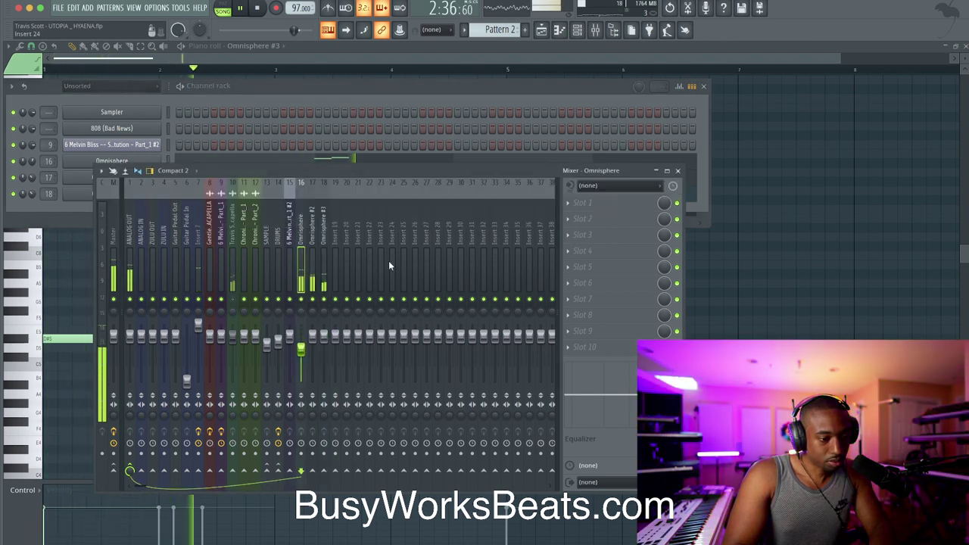
click(453, 157)
Add an A#5 and a B5 note to the Omnisphere #3 part, each filling half of bar 2, and audition them.
key(F7)
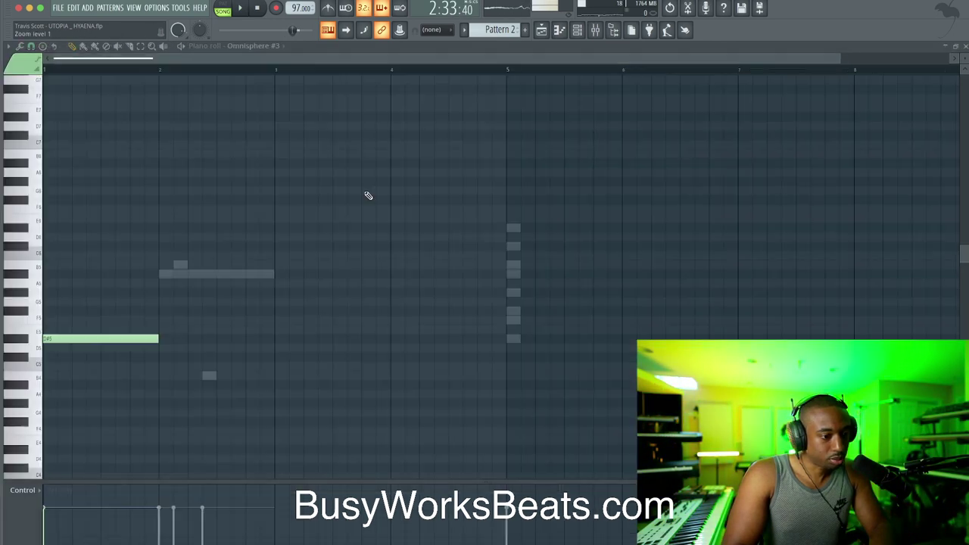
click(224, 265)
key(space)
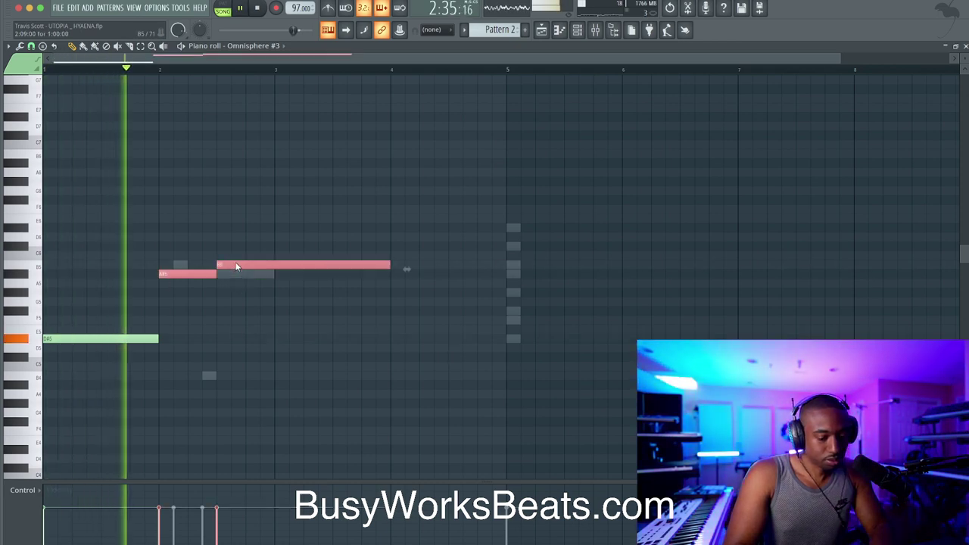
click(265, 307)
drag(389, 263, 277, 262)
key(space)
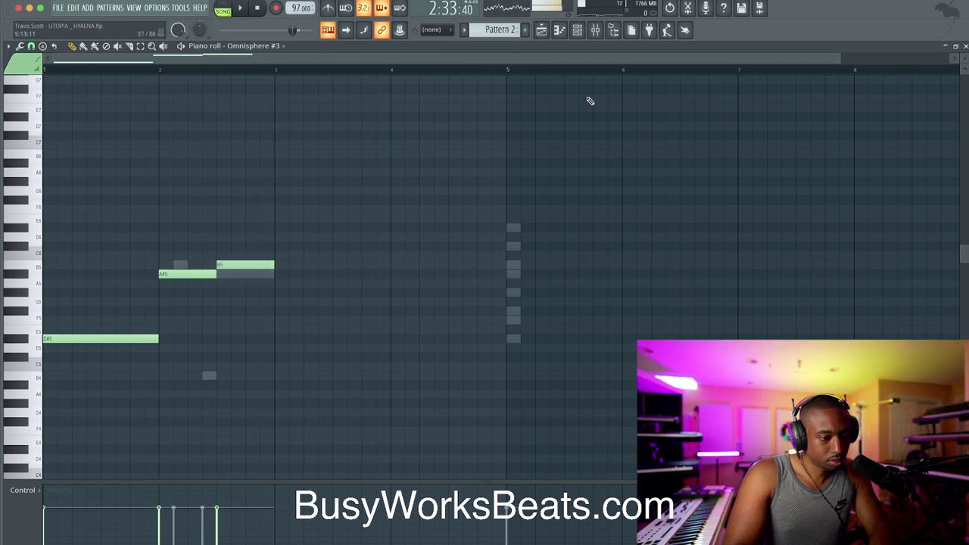
Fill the gap on Track 5 with Pattern 2 clips at bars 65 and 67.
click(544, 30)
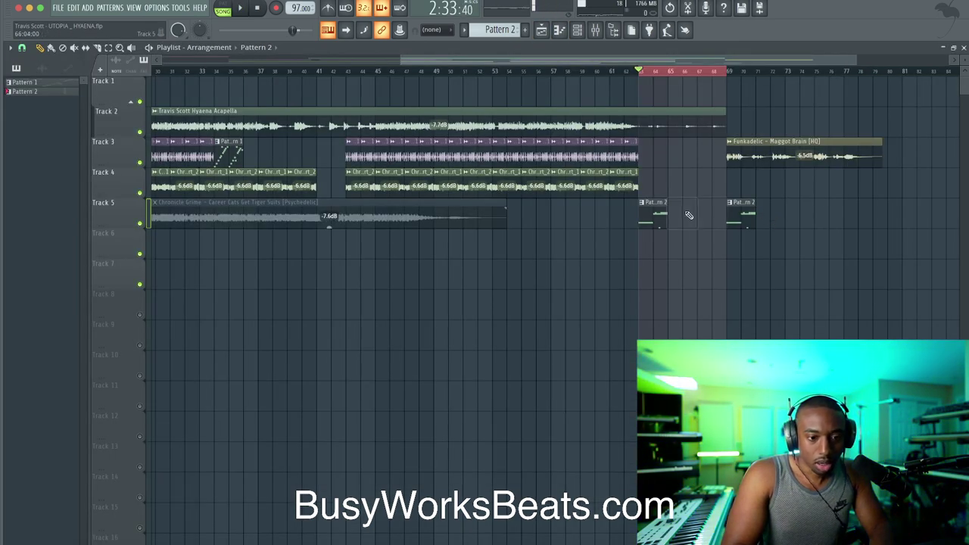
mouse_move(668, 219)
mouse_down()
mouse_move(691, 220)
mouse_move(671, 219)
mouse_up()
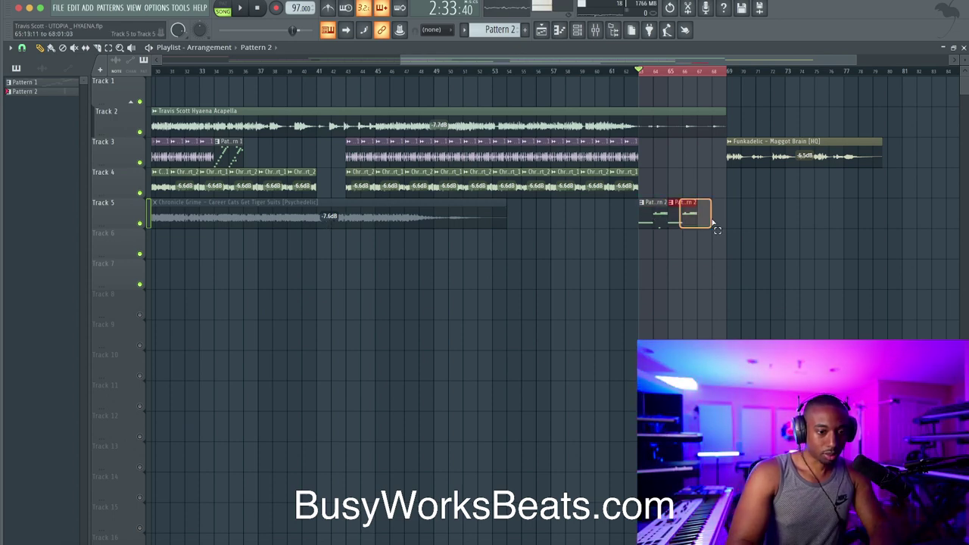
key(ctrl+b)
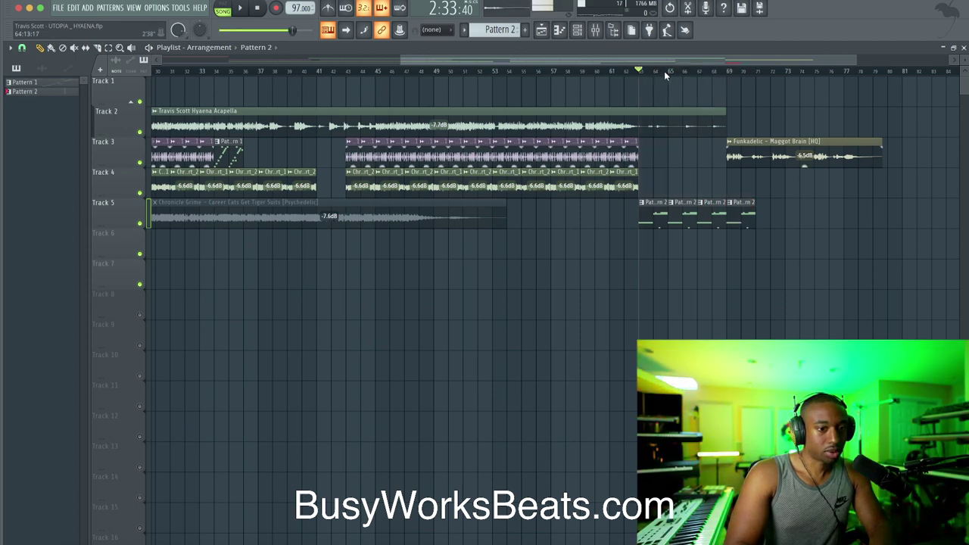
Play the arrangement from around bar 44 and from the beginning, checking the levels in the mixer.
key(space)
click(361, 71)
key(space)
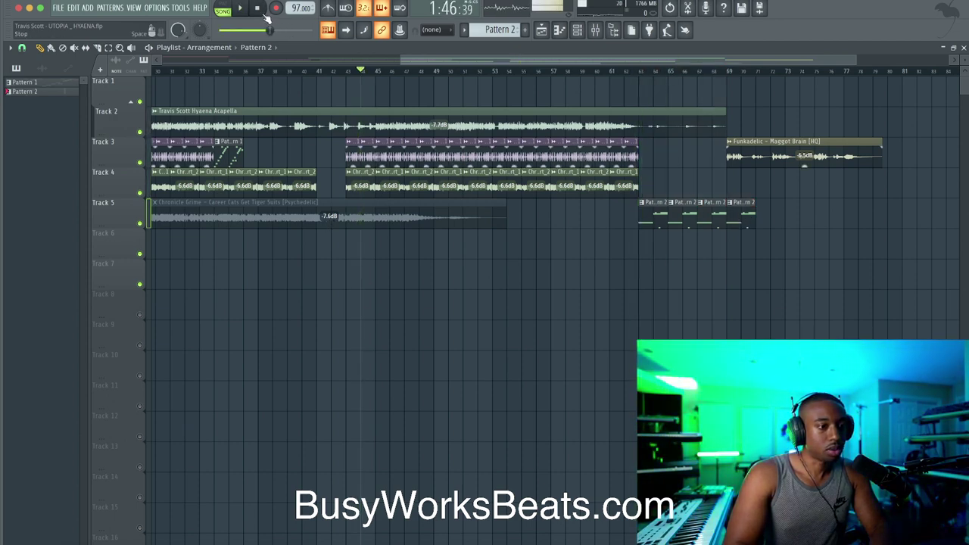
click(266, 16)
click(595, 29)
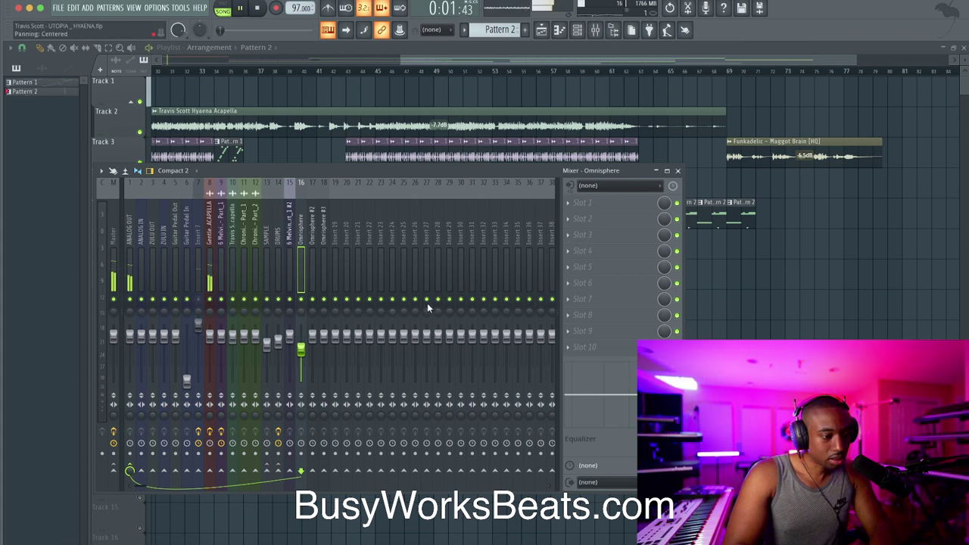
key(F9)
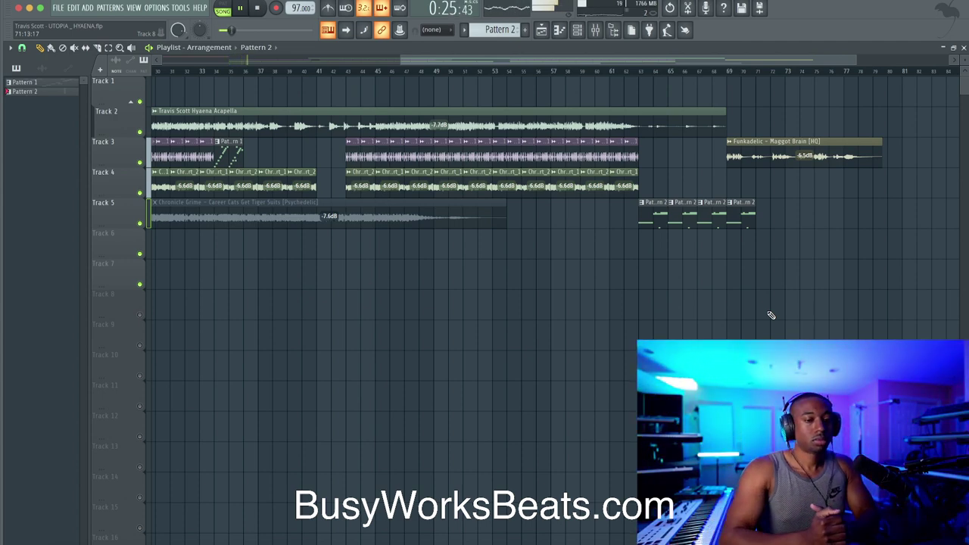
Recolor the playlist's audio clips with a gradient from Steel Blue #51A5DC to Light magenta #E270C3.
scroll(714, 320, left, 10)
scroll(659, 326, down, 5)
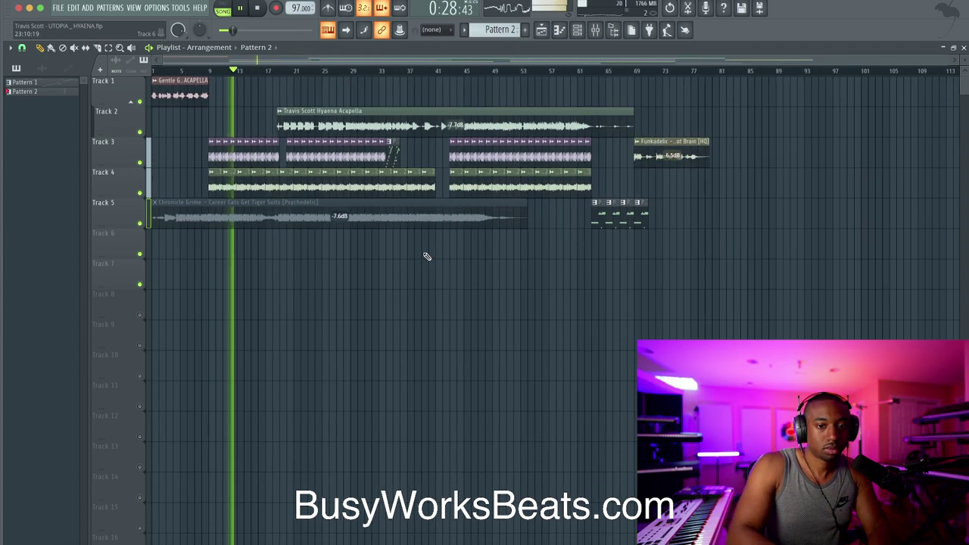
click(42, 68)
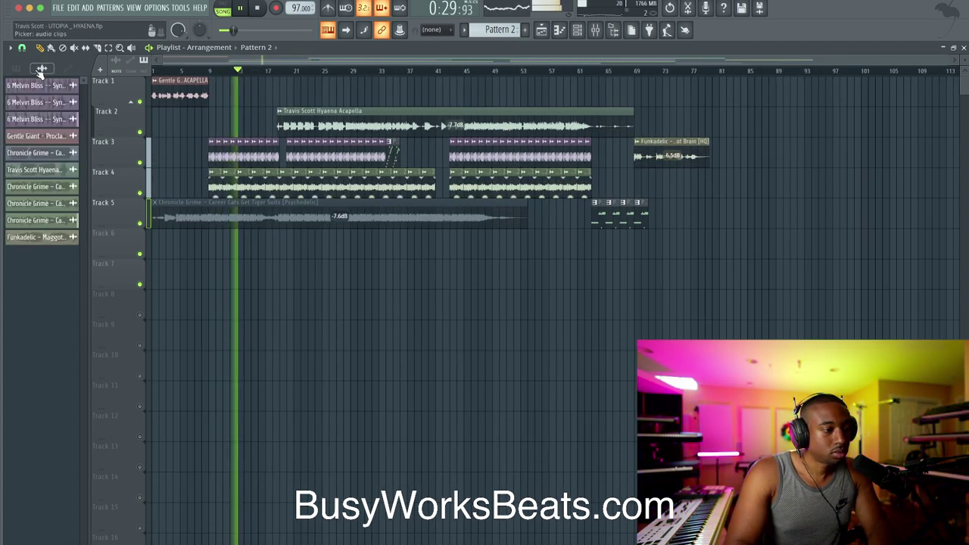
right_click(41, 237)
click(74, 274)
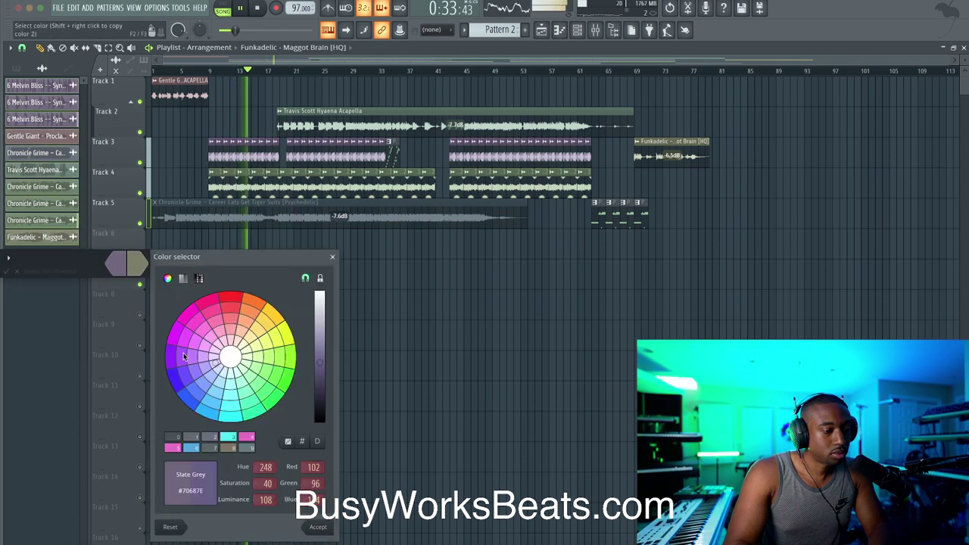
click(193, 449)
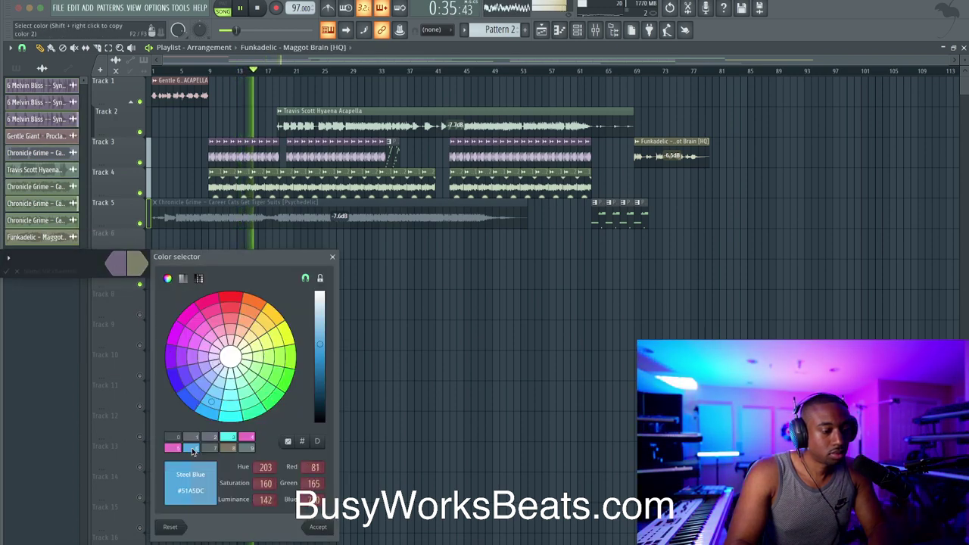
click(139, 261)
click(179, 447)
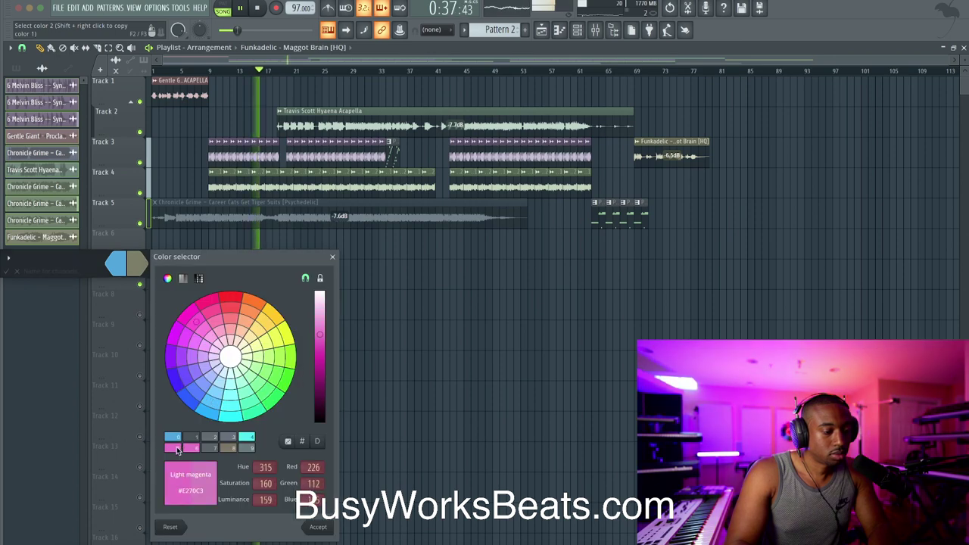
key(Return)
Recolor Pattern 1 and Pattern 2 with a gradient from Steel Blue #51A5DC to the saved magenta swatch.
click(41, 69)
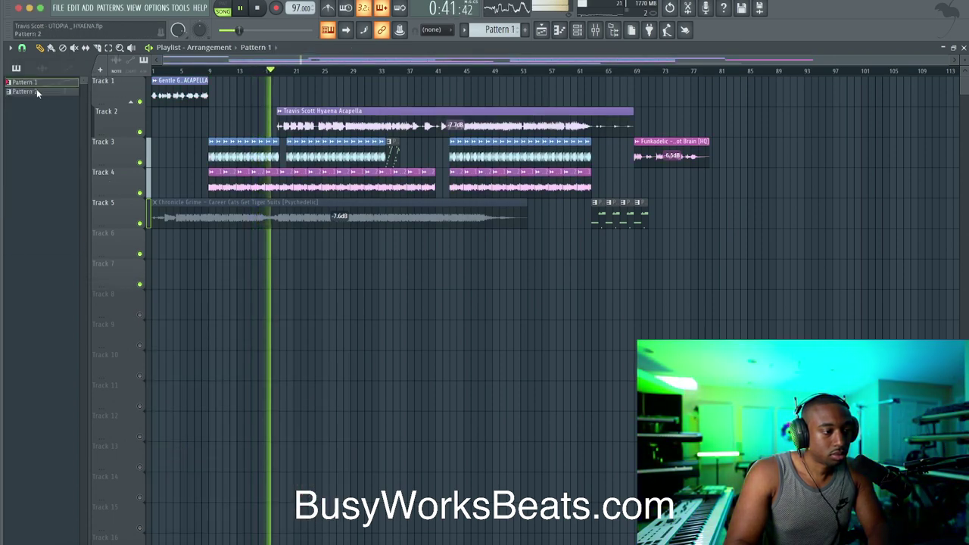
right_click(36, 92)
click(75, 139)
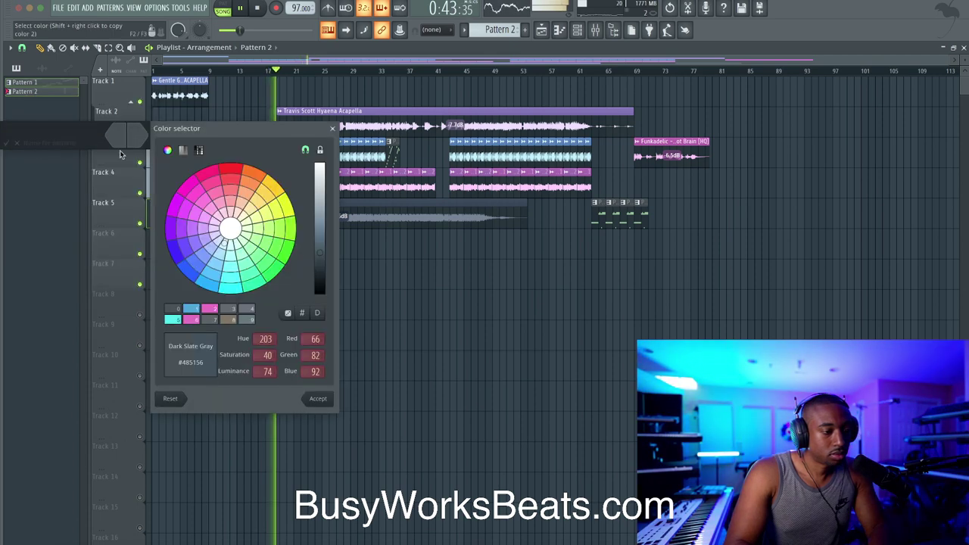
click(191, 308)
click(136, 143)
click(136, 143)
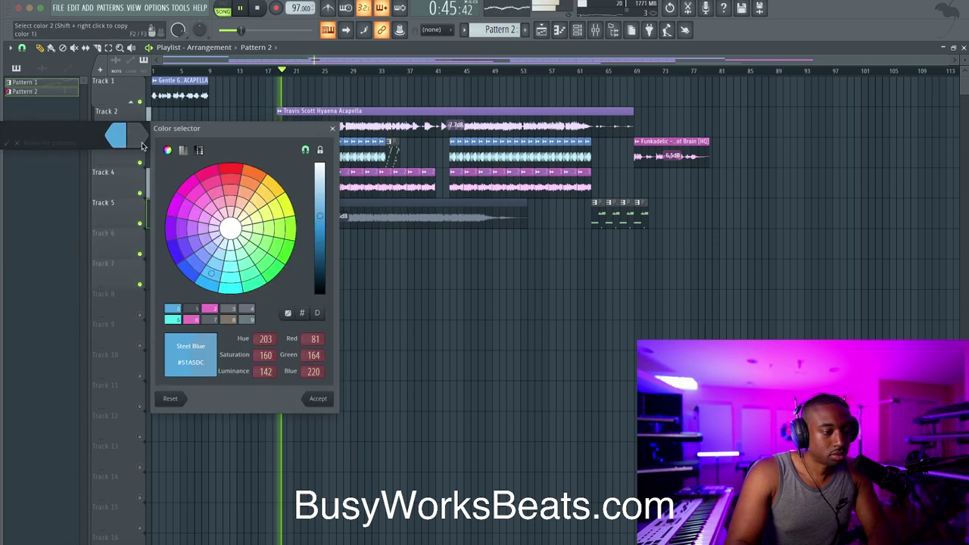
click(211, 310)
key(Return)
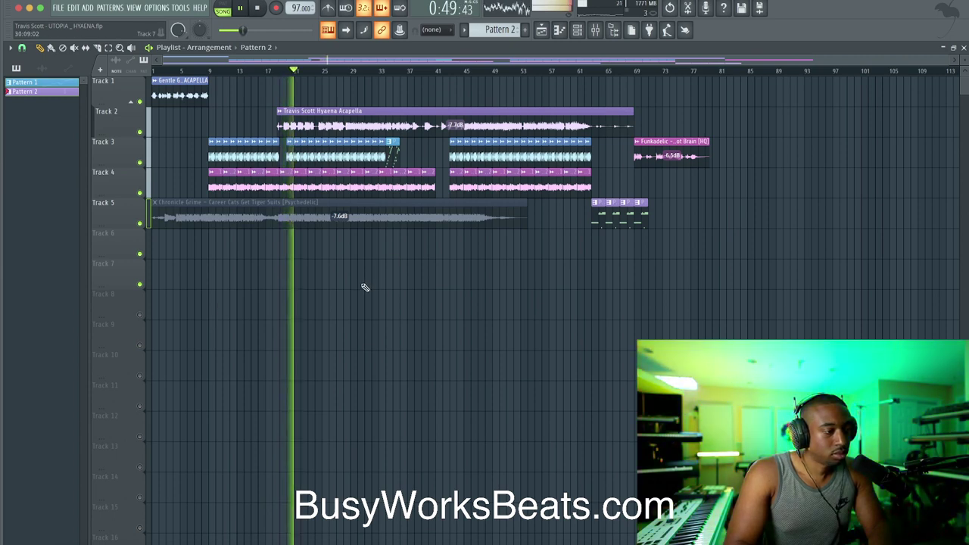
Delete the muted Chronicle Grime clip from Track 5.
scroll(365, 288, up, 2)
scroll(366, 287, down, 2)
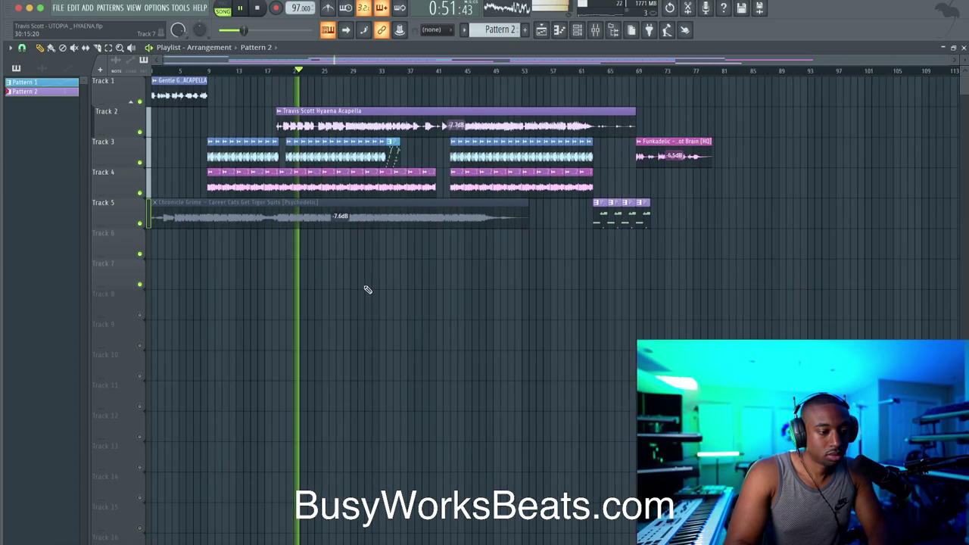
right_click(395, 220)
scroll(404, 260, up, 1)
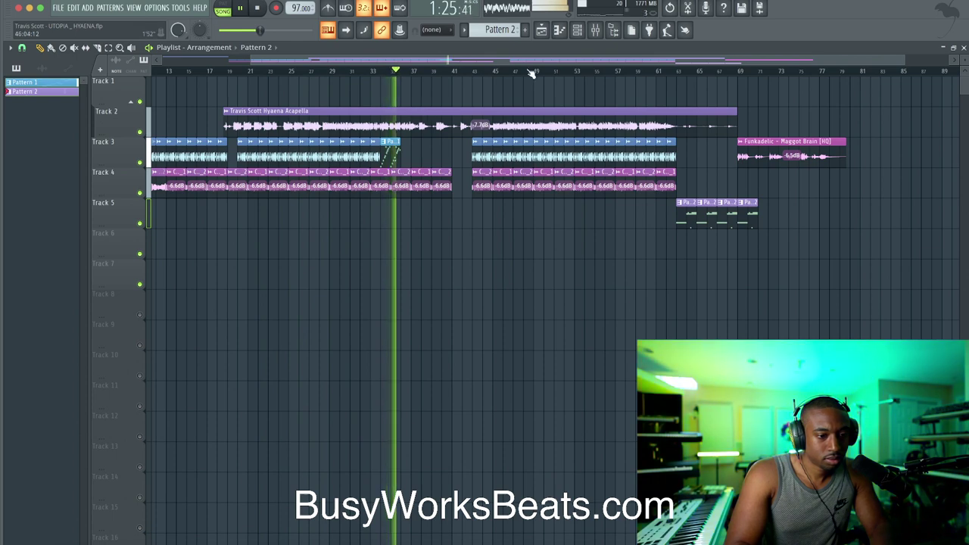
Open Pattern 1 from Track 3 and route its 6 Melvin Bliss channel to mixer track 19.
click(595, 29)
key(F9)
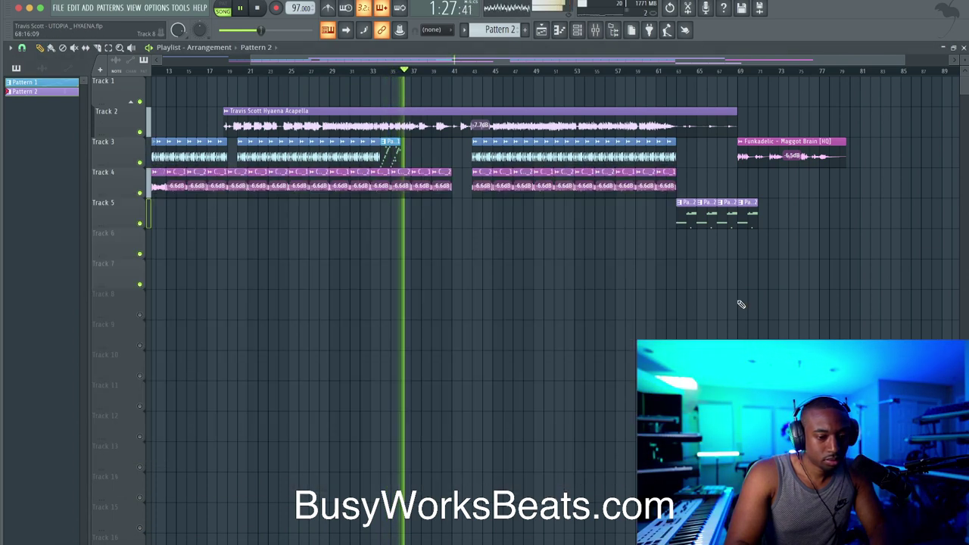
double_click(401, 159)
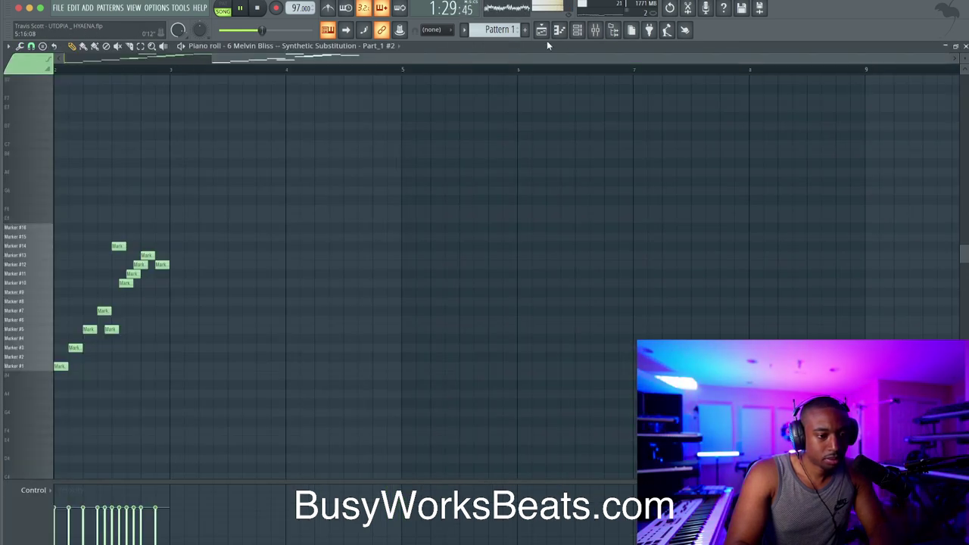
click(577, 30)
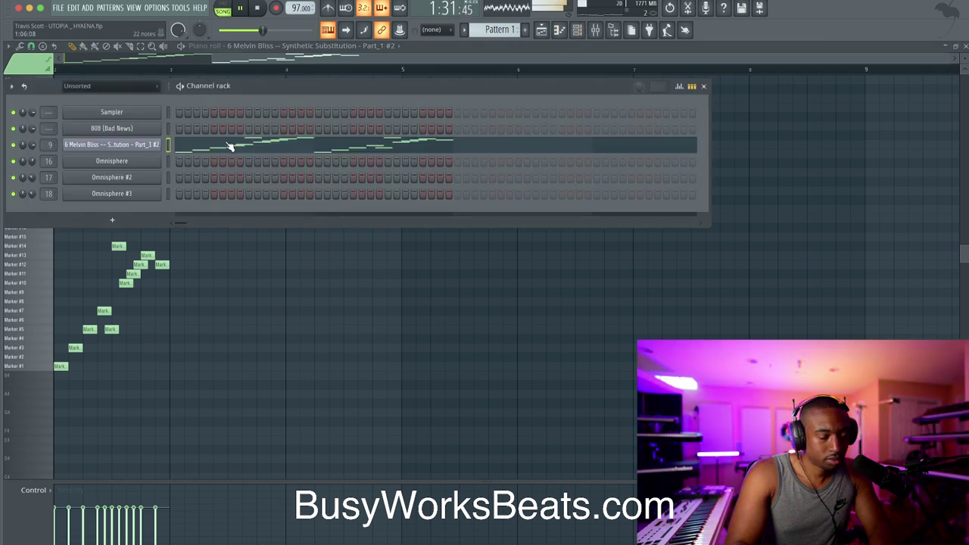
key(F9)
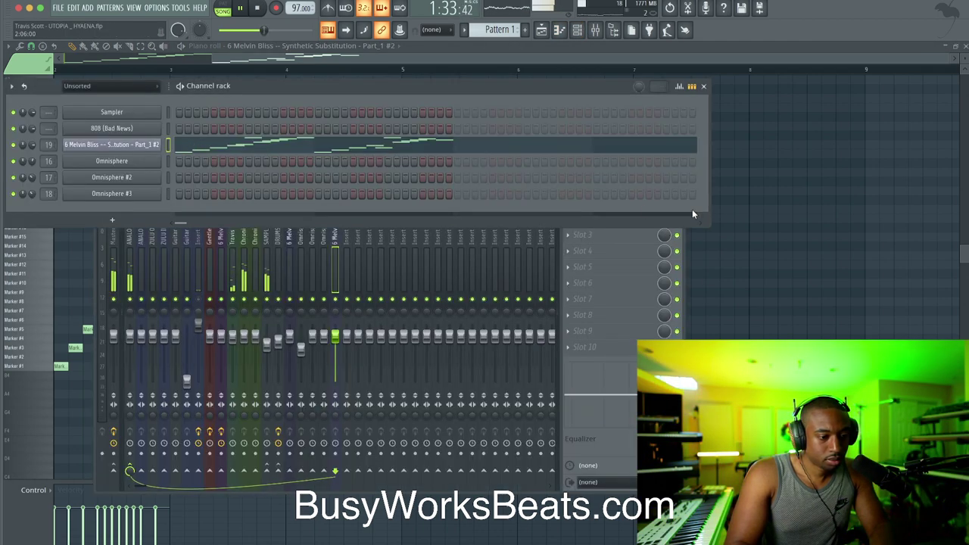
Slice the Travis Scott Hyaena Acapella clip on Track 2 at bar 45 and select the part after the cut.
click(550, 35)
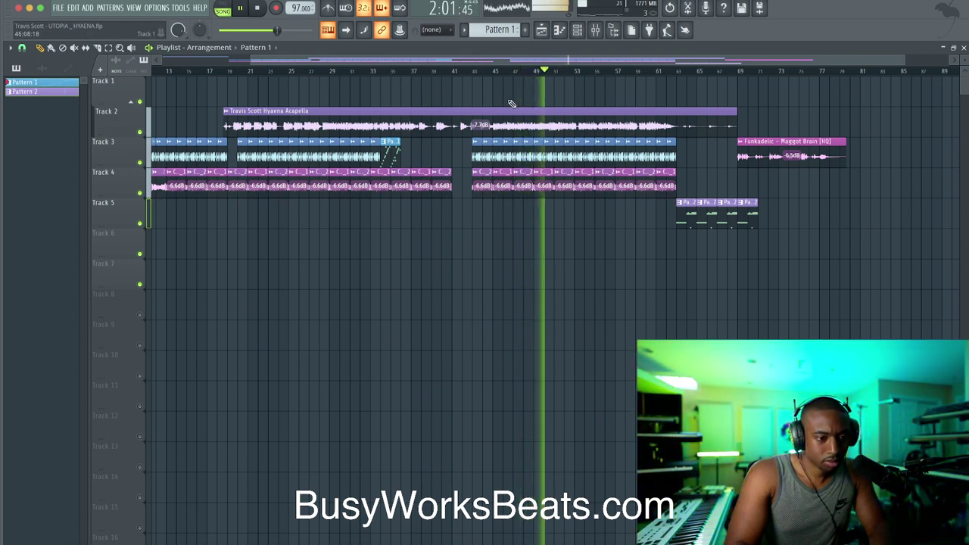
scroll(512, 95, up, 3)
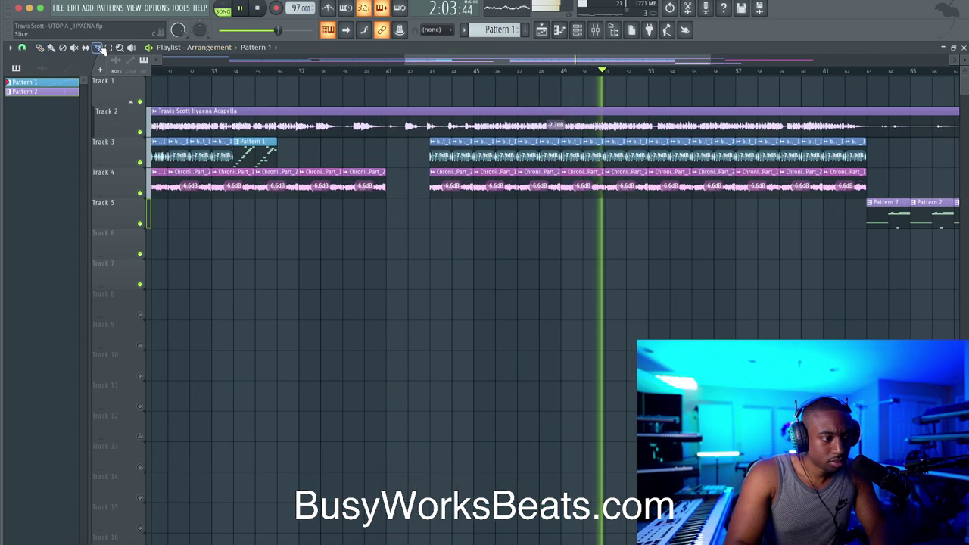
scroll(489, 117, up, 2)
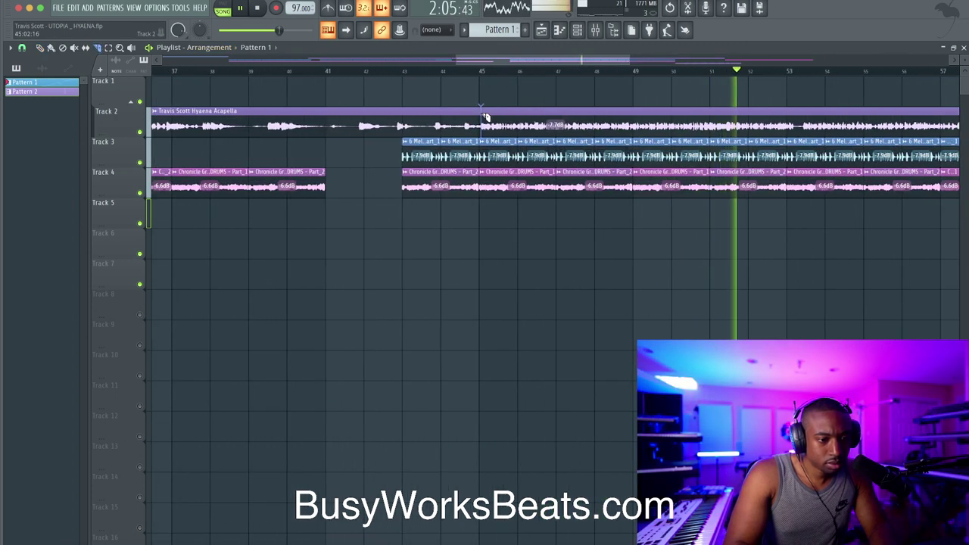
click(485, 117)
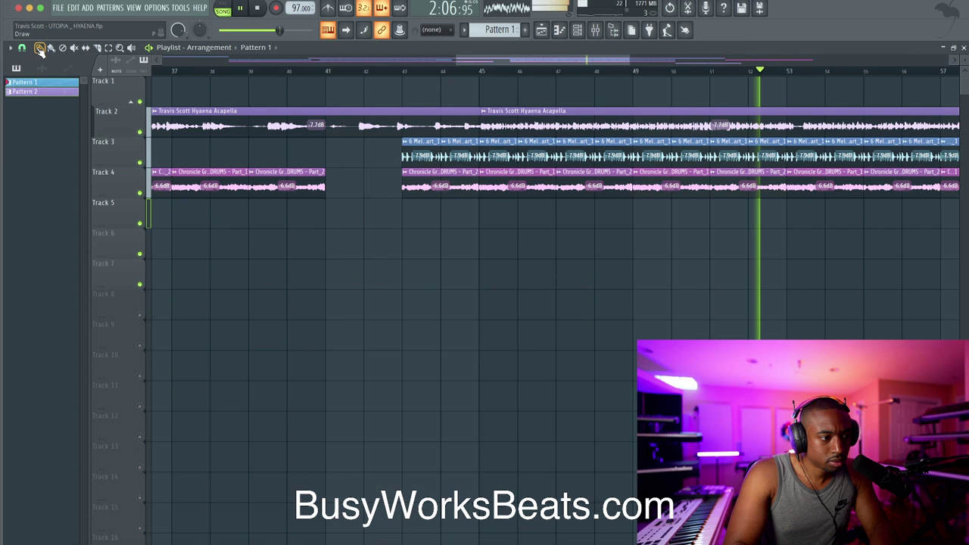
click(507, 114)
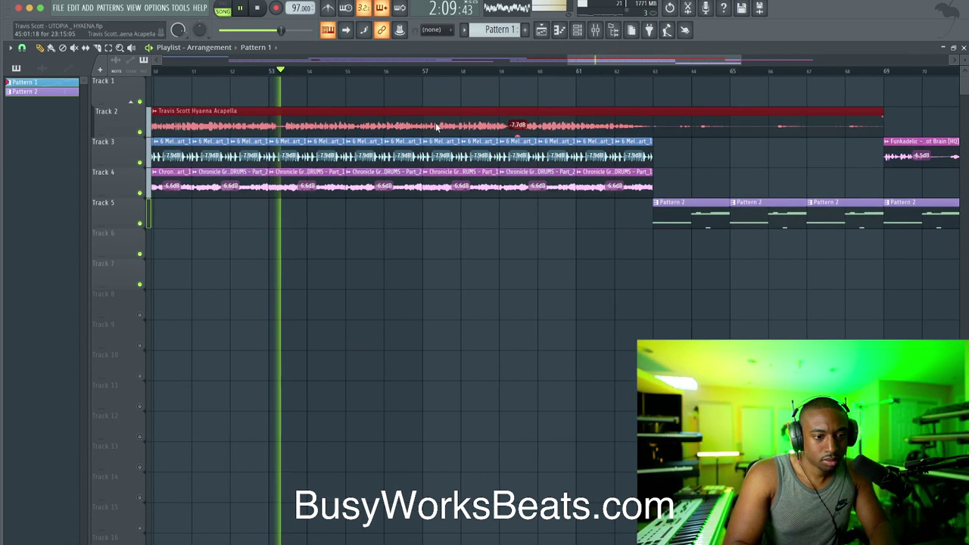
Clear the selection of the second acapella part and save the project.
scroll(435, 123, down, 3)
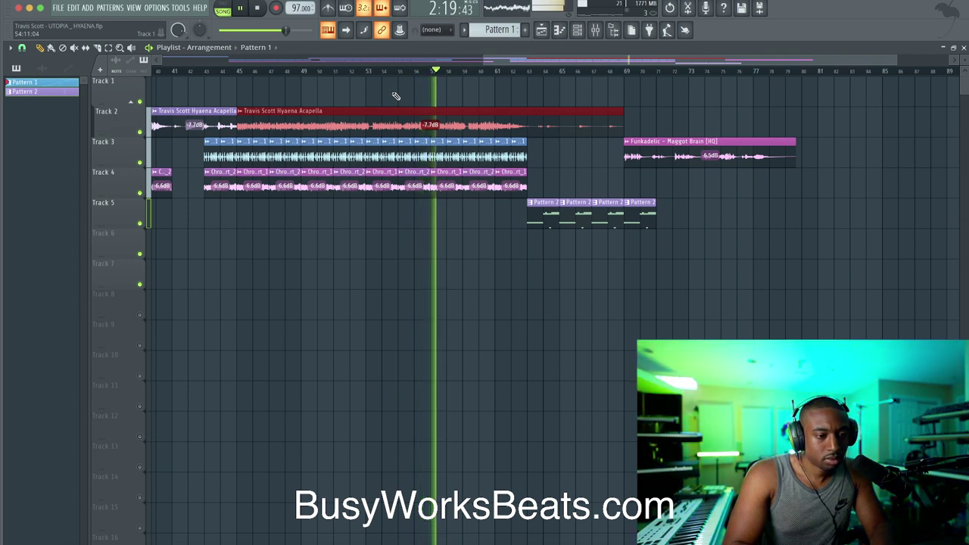
scroll(397, 97, up, 3)
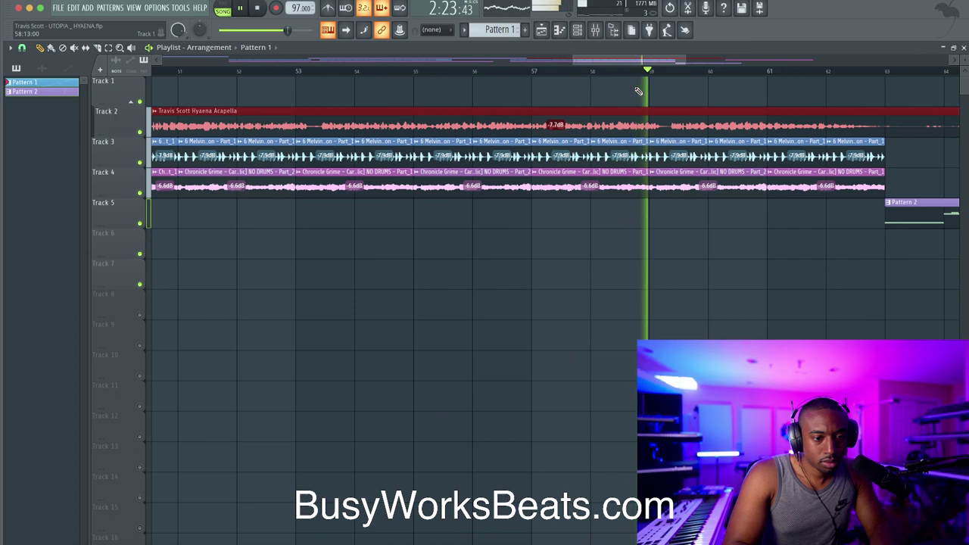
scroll(638, 91, down, 3)
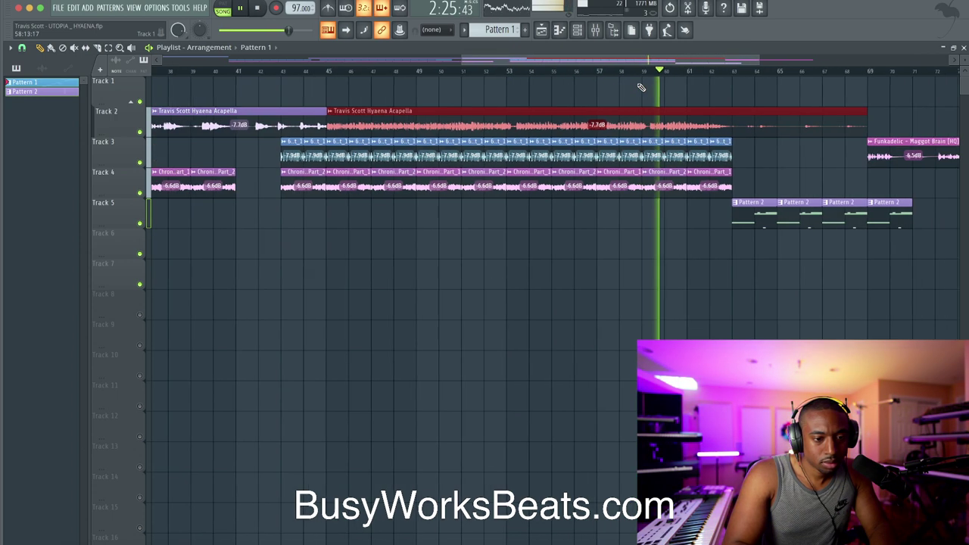
click(639, 94)
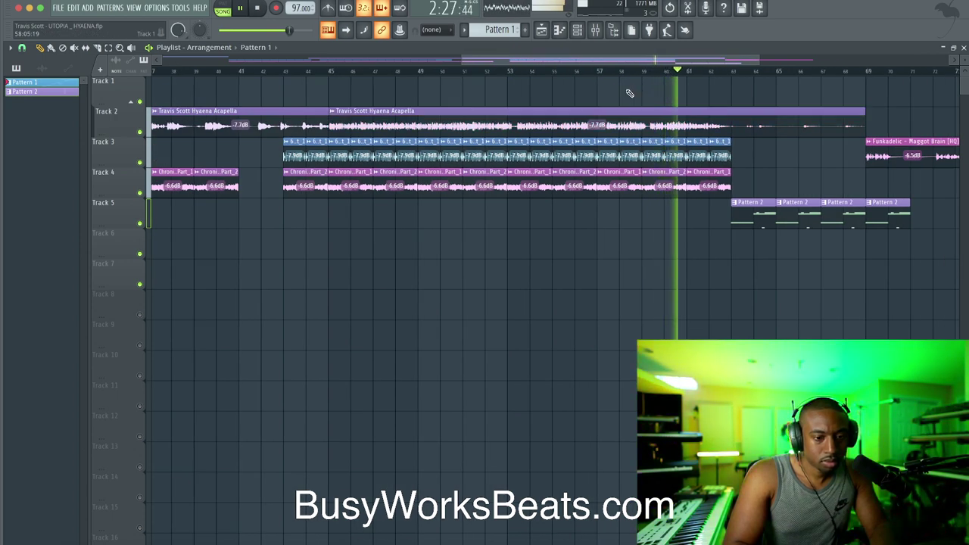
scroll(621, 94, down, 4)
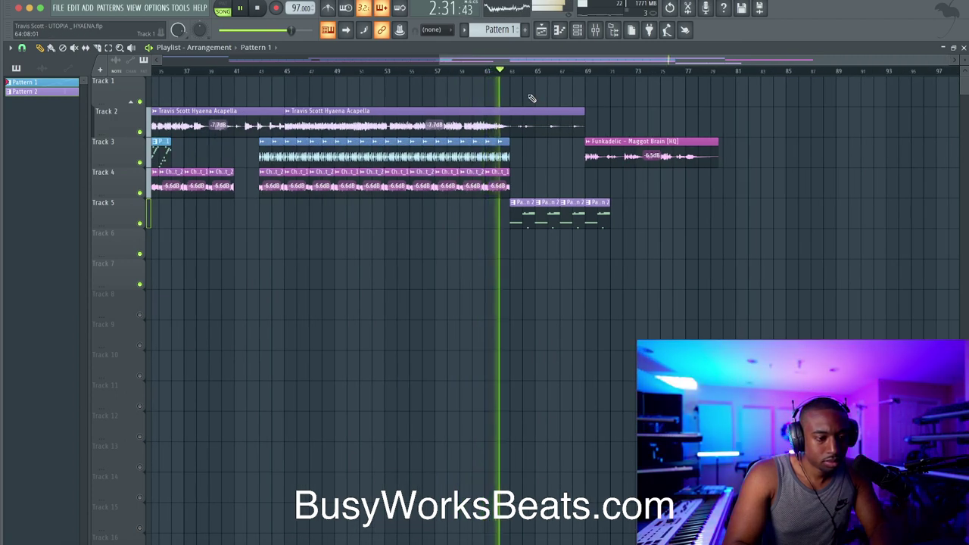
key(super+s)
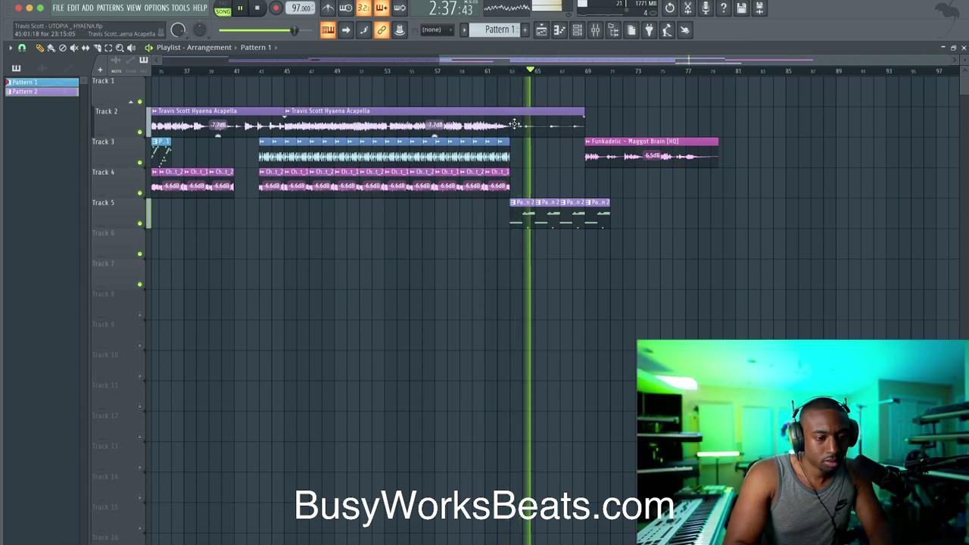
Duplicate the last two Pattern 2 clips on Track 5 from bar 71, keeping only the copy that ends at bar 73.
scroll(558, 89, right, 5)
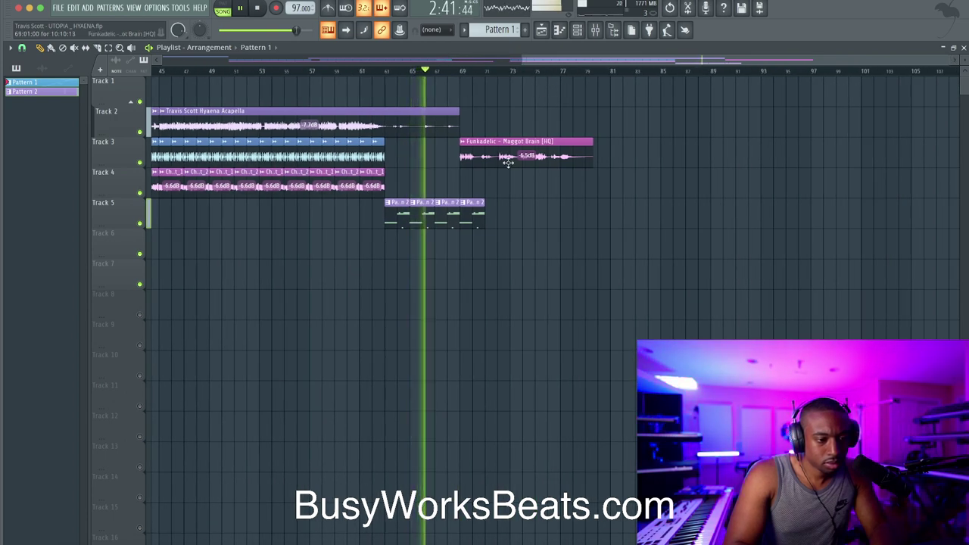
drag(507, 226, 437, 198)
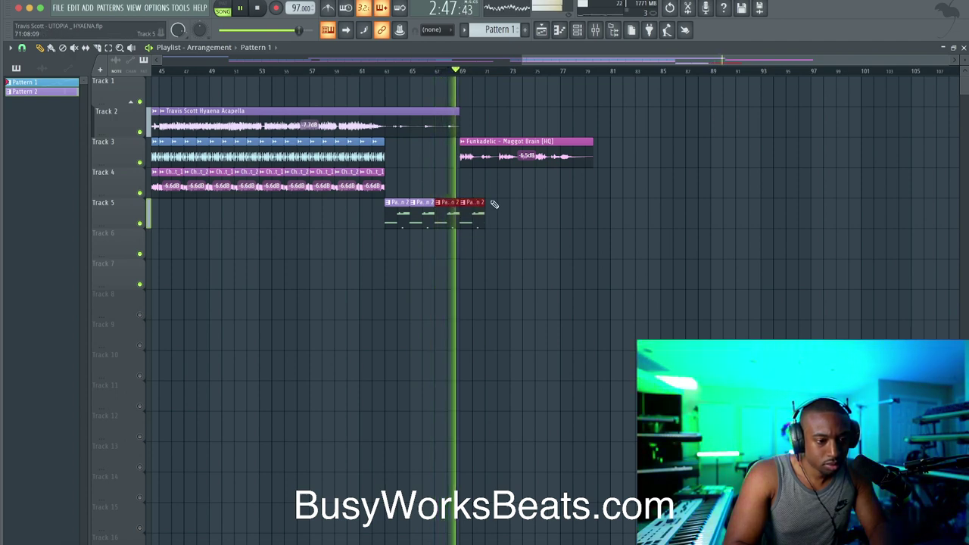
drag(479, 212, 522, 211)
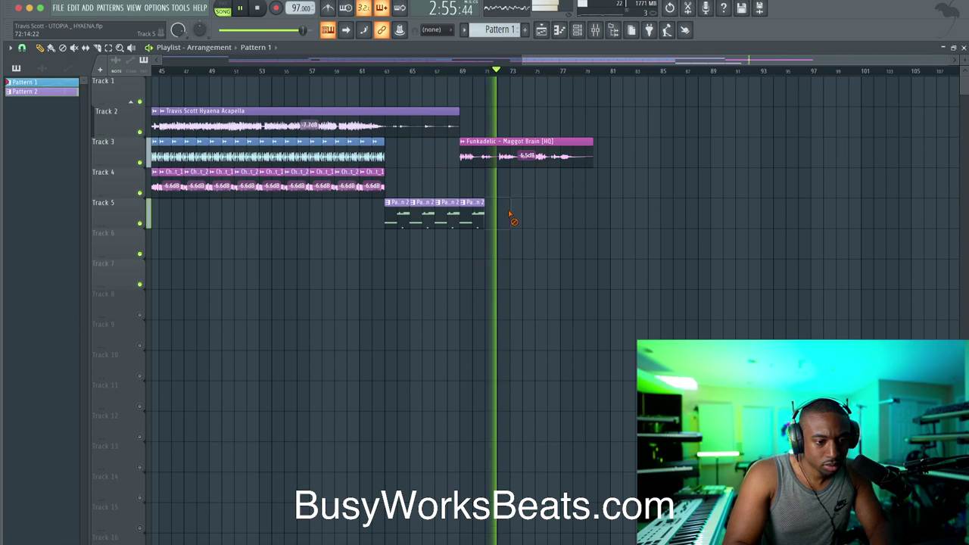
right_click(528, 214)
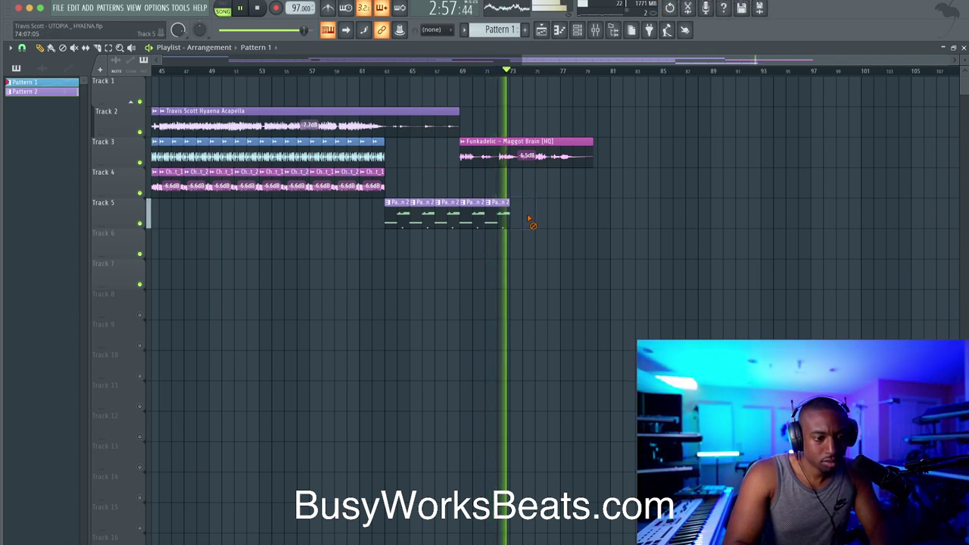
Show the full arrangement in the playlist and briefly look over the mixer tracks.
scroll(528, 211, down, 2)
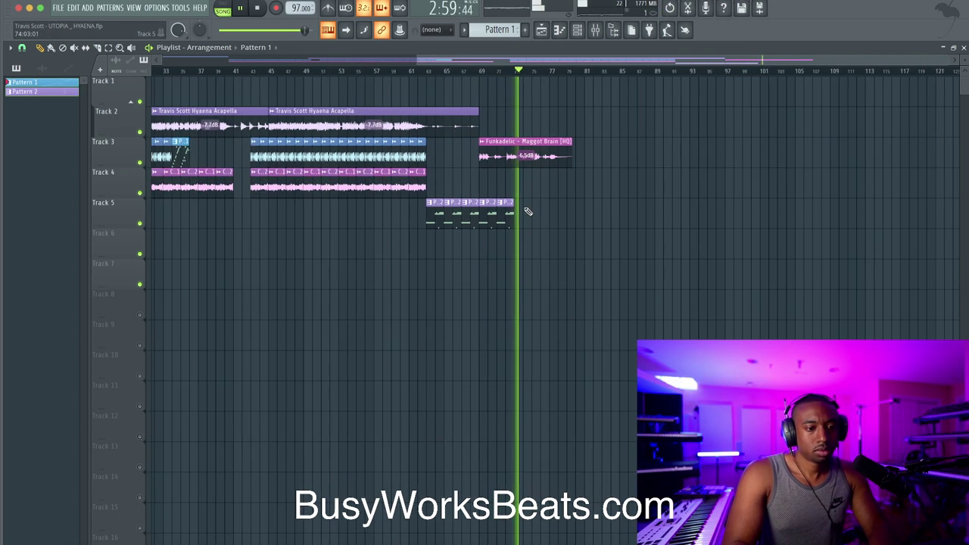
scroll(556, 91, down, 2)
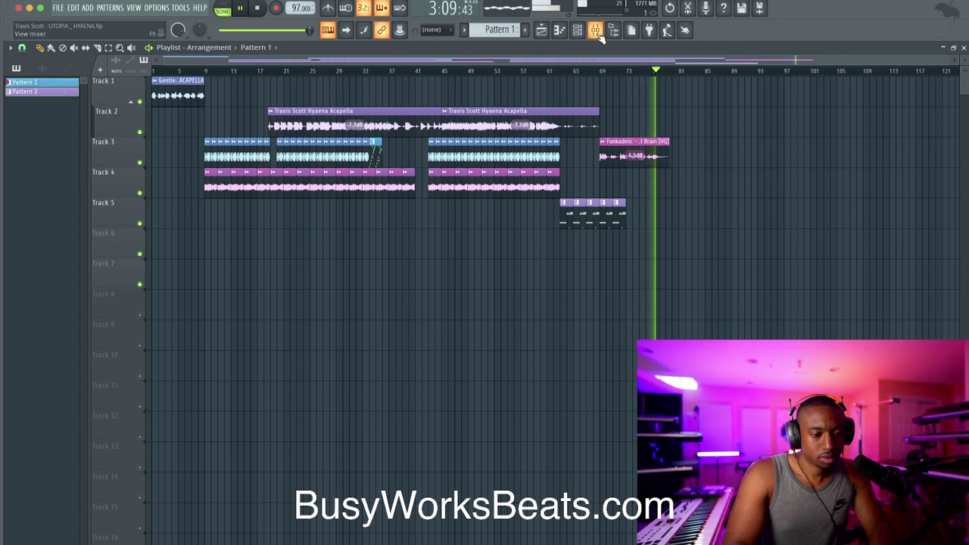
click(596, 31)
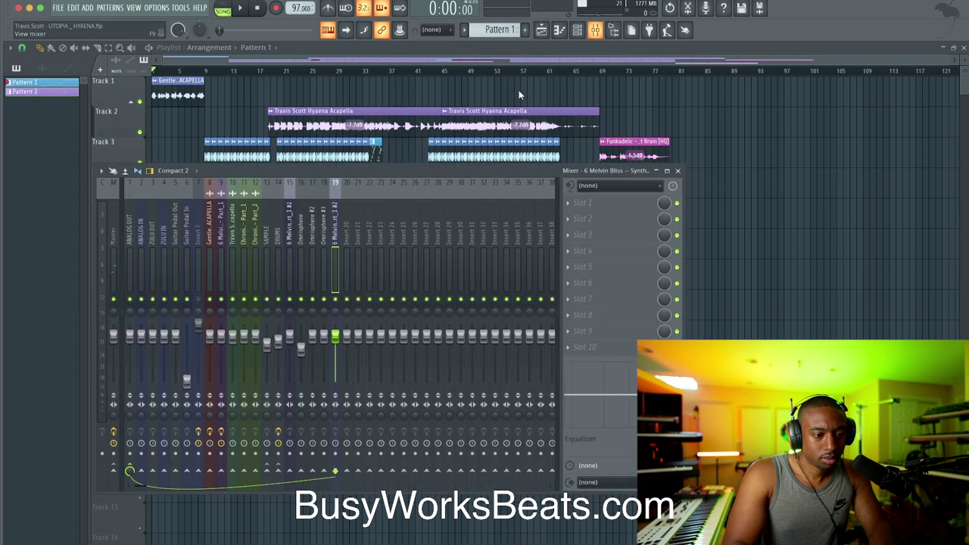
key(F9)
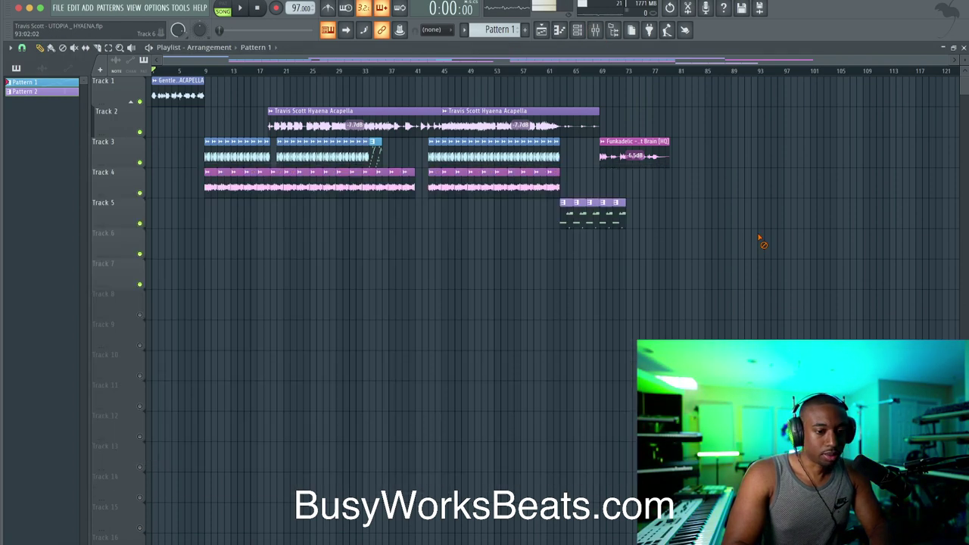